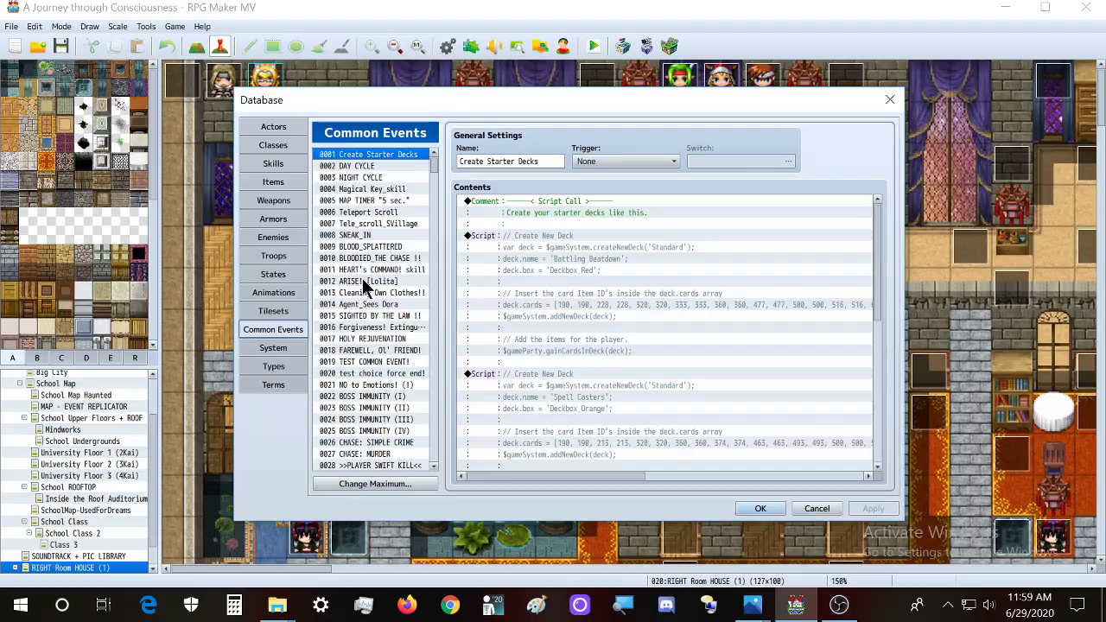
# Open common event 0343 and select the empty line inside its "Sindora is in the party" condition
pyautogui.scroll(-4, 380, 259)
pyautogui.moveTo(432, 167); pyautogui.dragTo(439, 263)
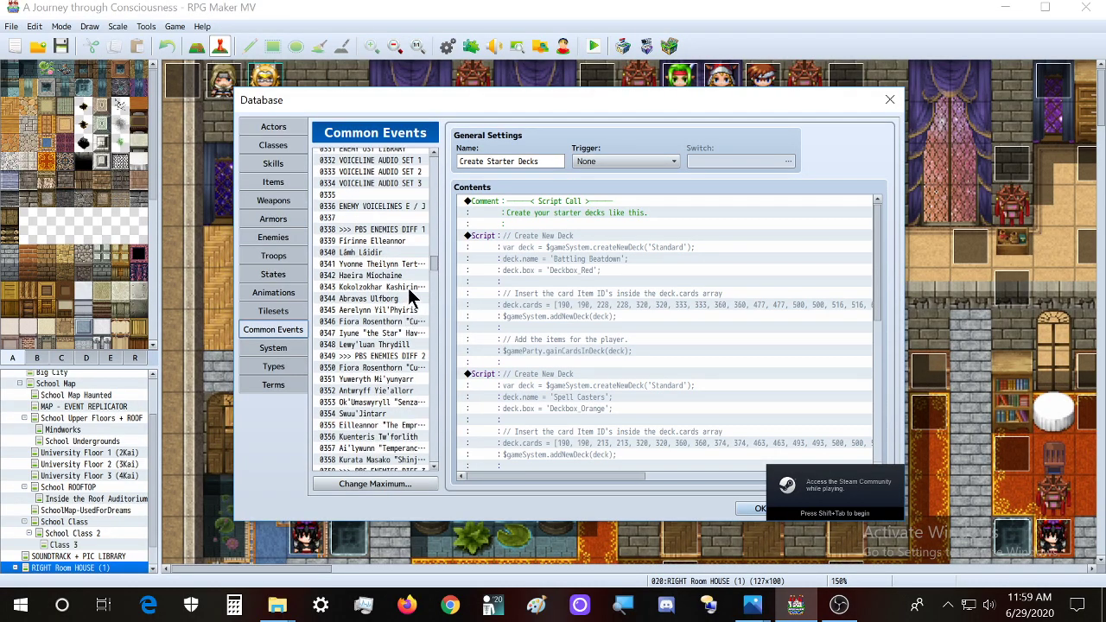
pyautogui.click(409, 286)
pyautogui.moveTo(877, 210); pyautogui.dragTo(874, 464)
pyautogui.click(558, 451)
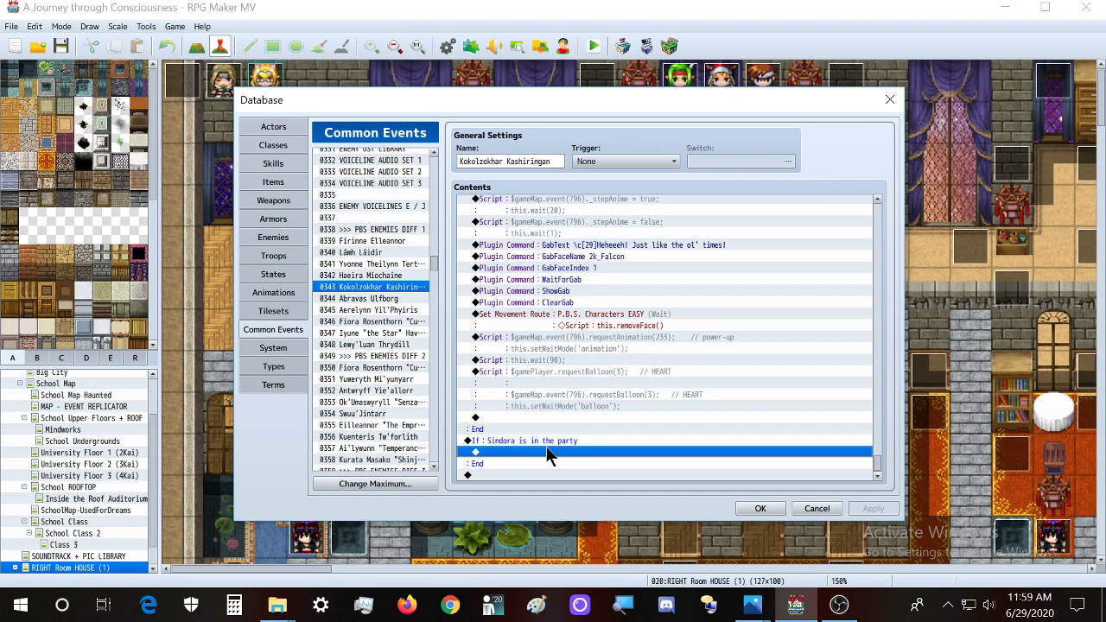
# Copy the greeting exchange, from the first stepAnime script to the reply's ShowGab, from the Ferenji Kashiringan branch into the Sindora branch
pyautogui.scroll(10, 543, 383)
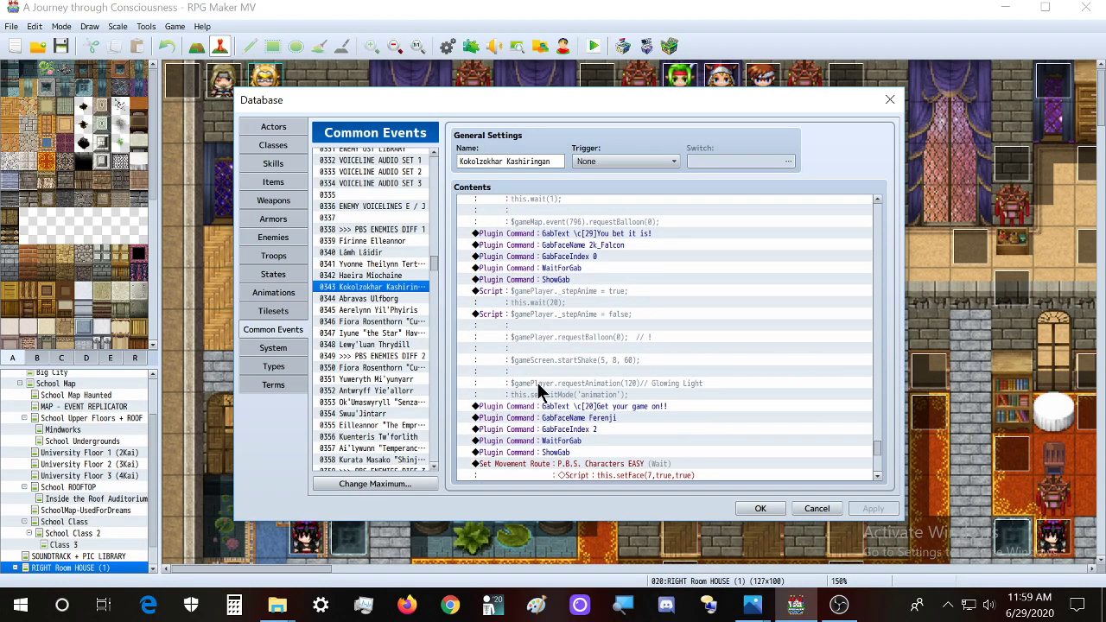
pyautogui.scroll(7, 539, 385)
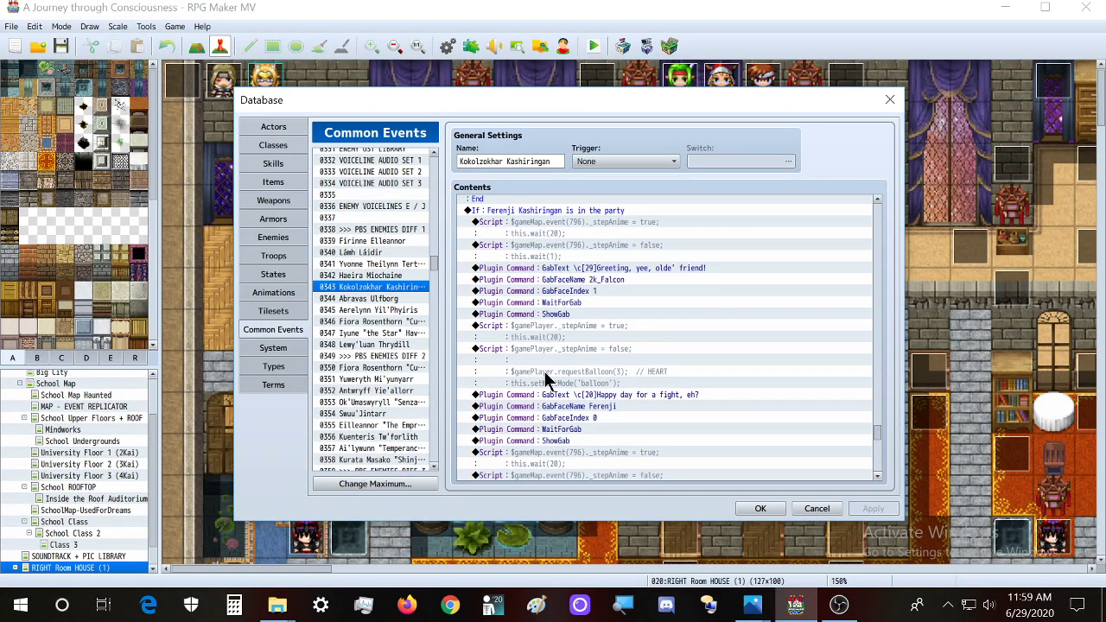
pyautogui.scroll(2, 546, 382)
pyautogui.click(560, 342)
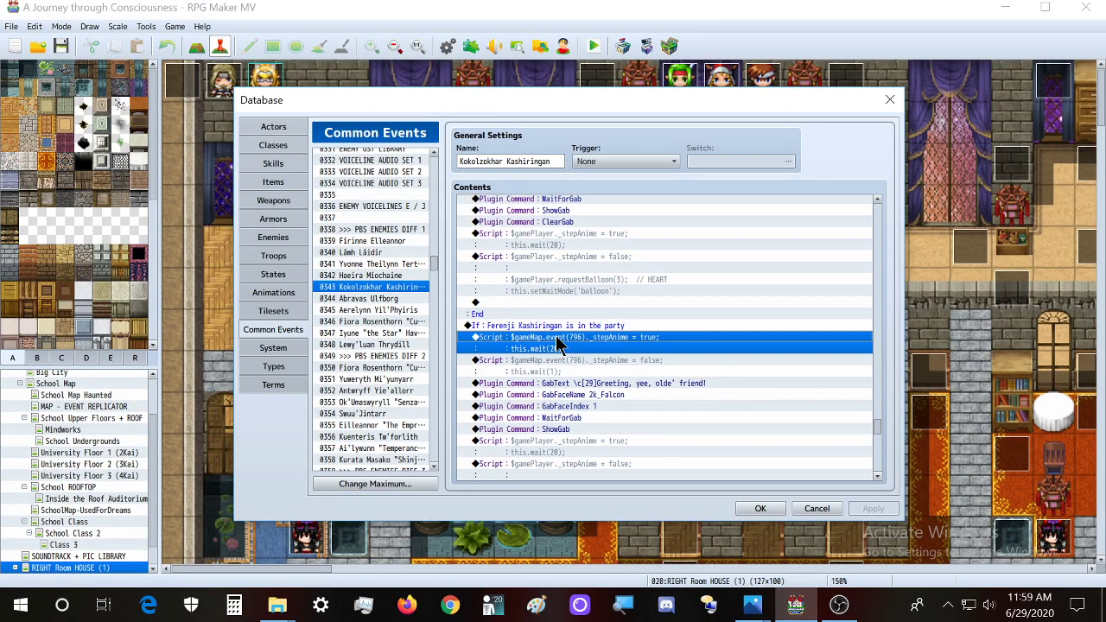
pyautogui.scroll(-2, 557, 344)
pyautogui.scroll(-2, 557, 344)
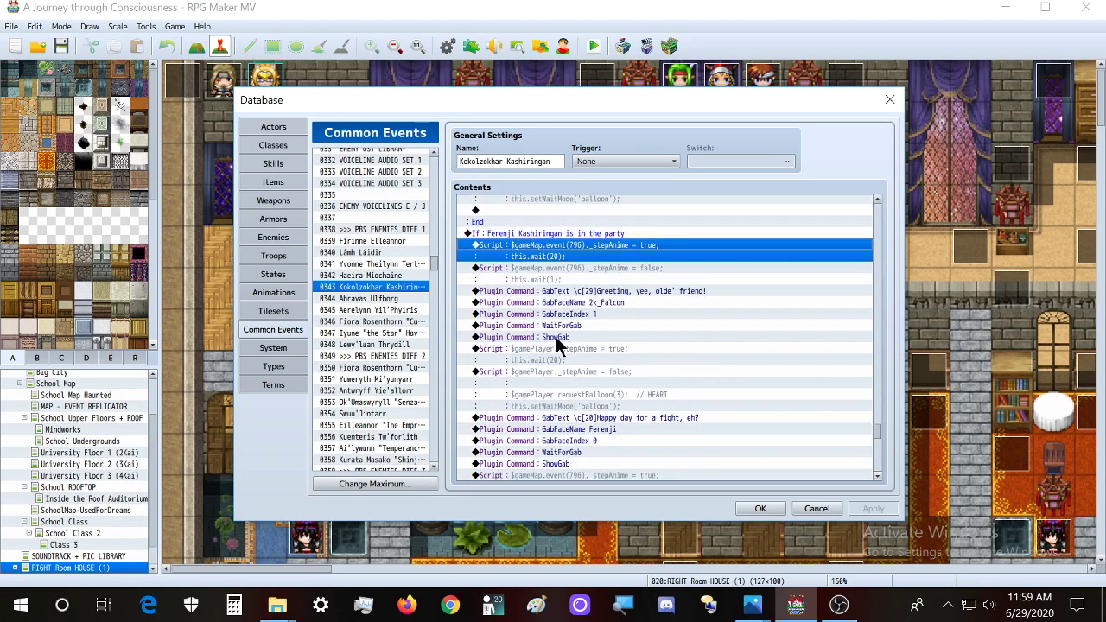
pyautogui.keyDown('shift'); pyautogui.click(570, 417); pyautogui.keyUp('shift')
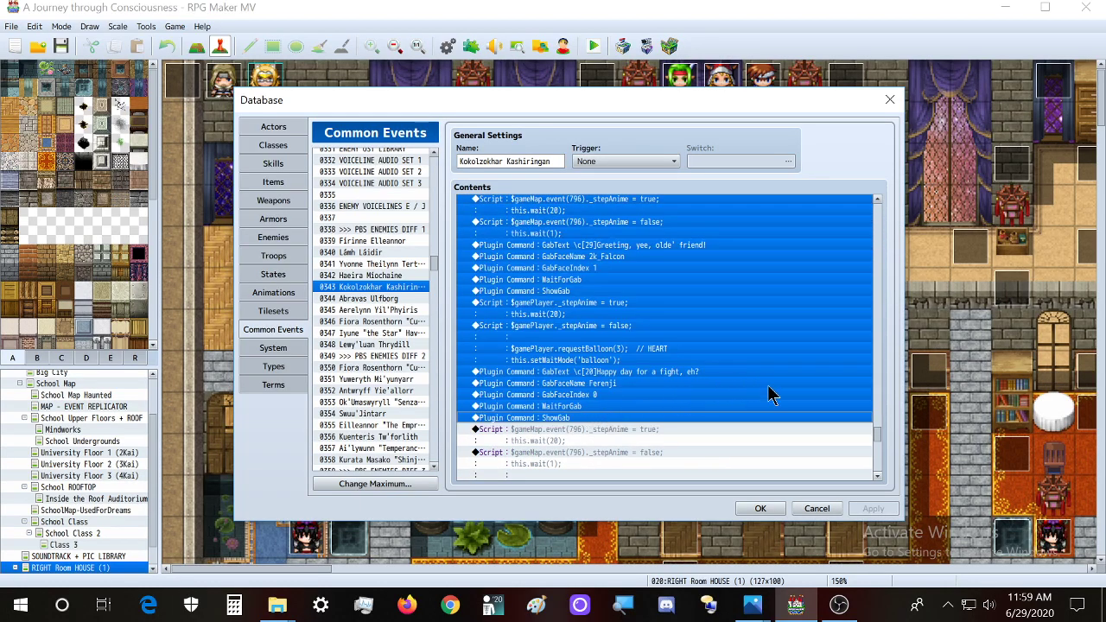
pyautogui.press('Delete')
pyautogui.click(572, 450)
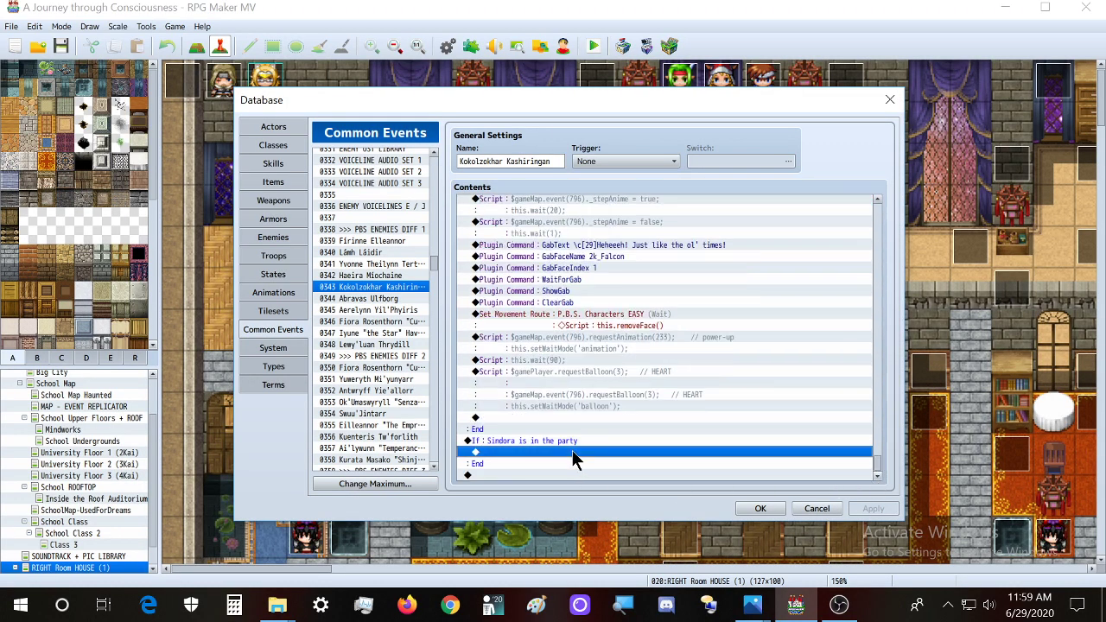
pyautogui.hotkey('ctrl', 'v')
pyautogui.scroll(1, 615, 409)
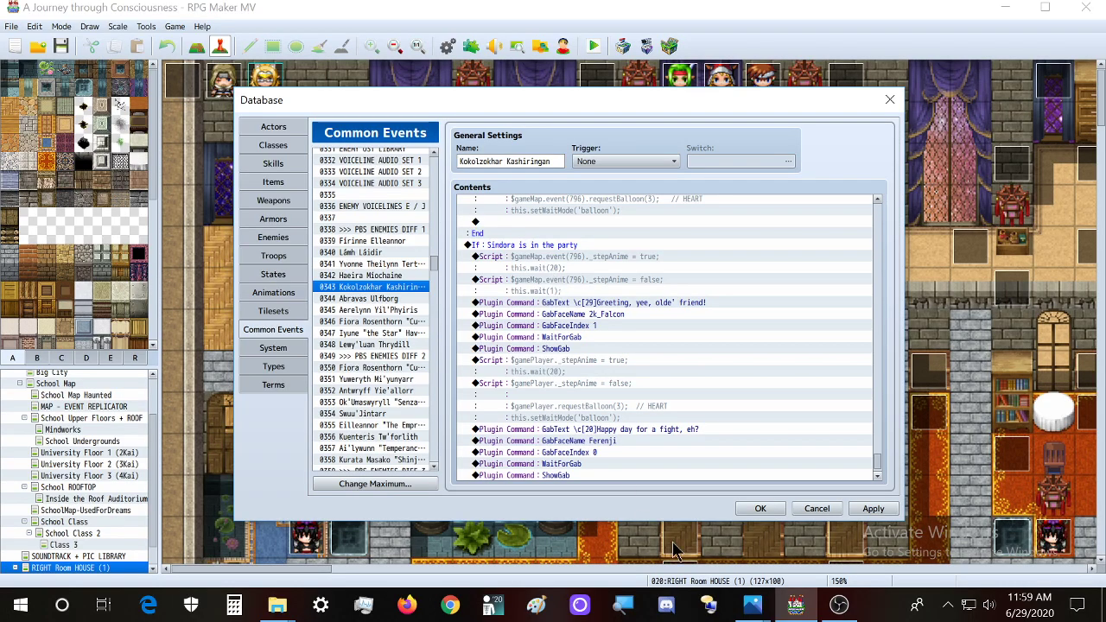
# Reword the 2k_Falcon greeting GabText in the Sindora branch to "Greeting to you, fair traveller!"
pyautogui.moveTo(761, 610)
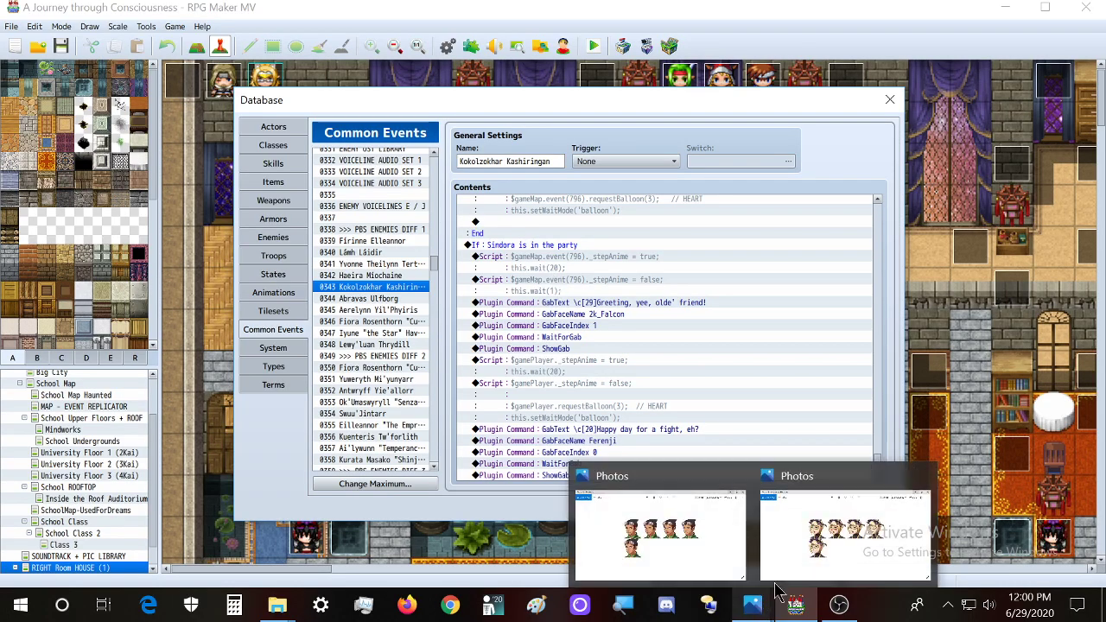
pyautogui.moveTo(839, 532)
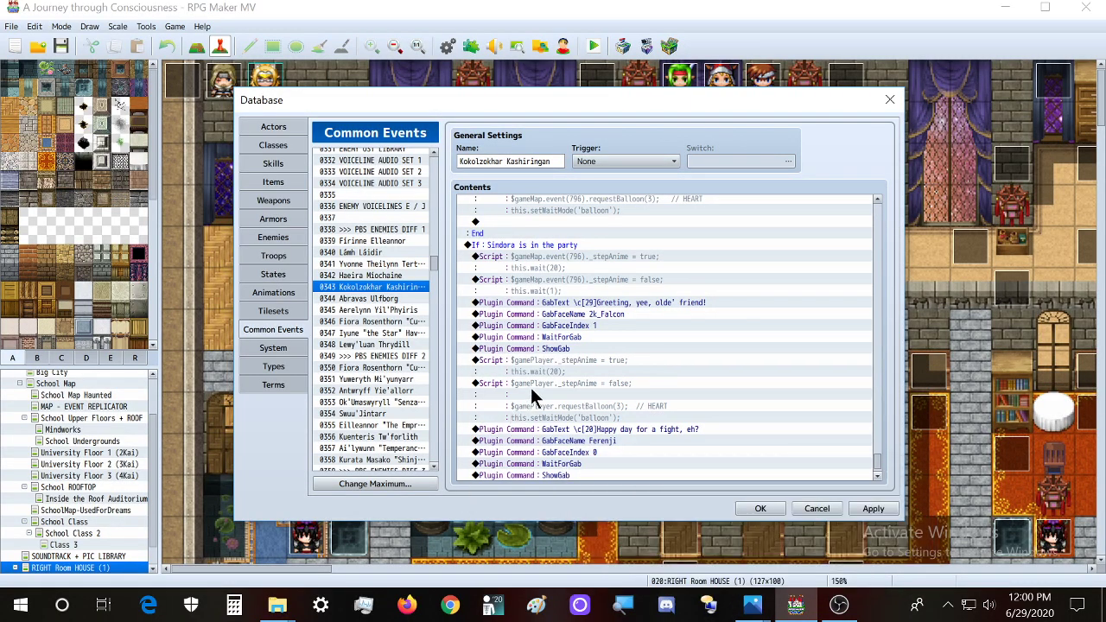
pyautogui.scroll(-2, 531, 387)
pyautogui.scroll(1, 531, 387)
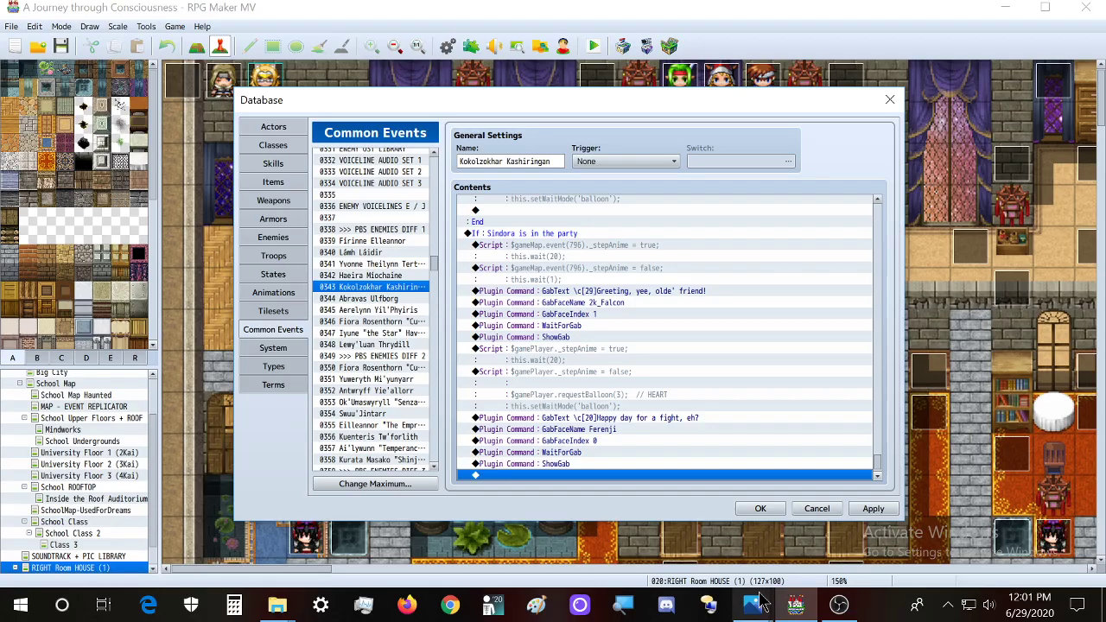
pyautogui.click(610, 292)
pyautogui.press('space')
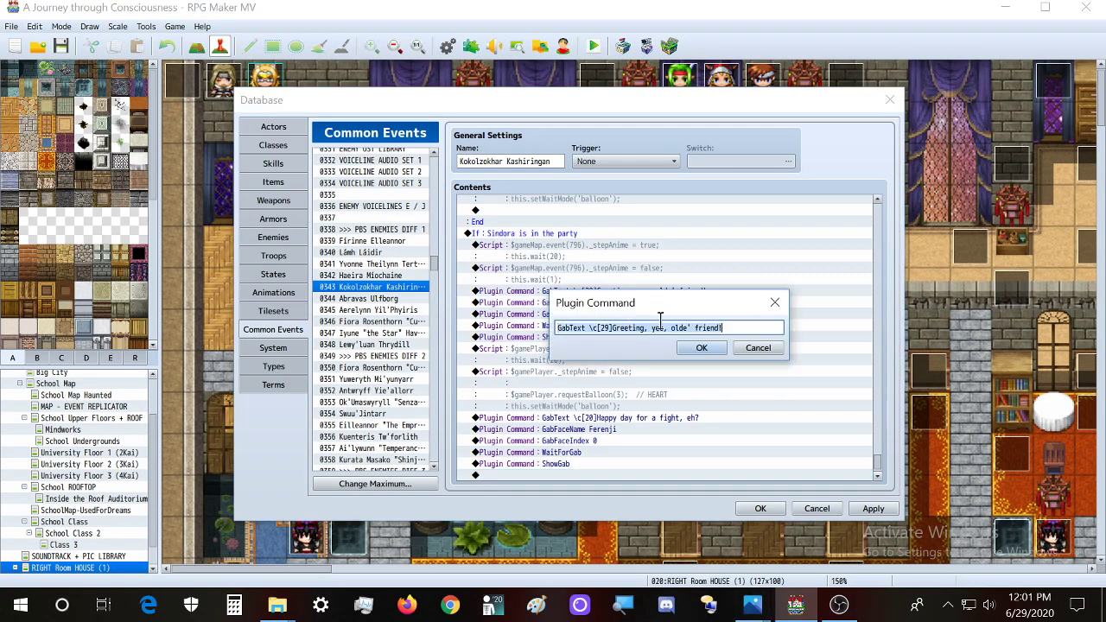
pyautogui.moveTo(644, 329); pyautogui.dragTo(722, 328)
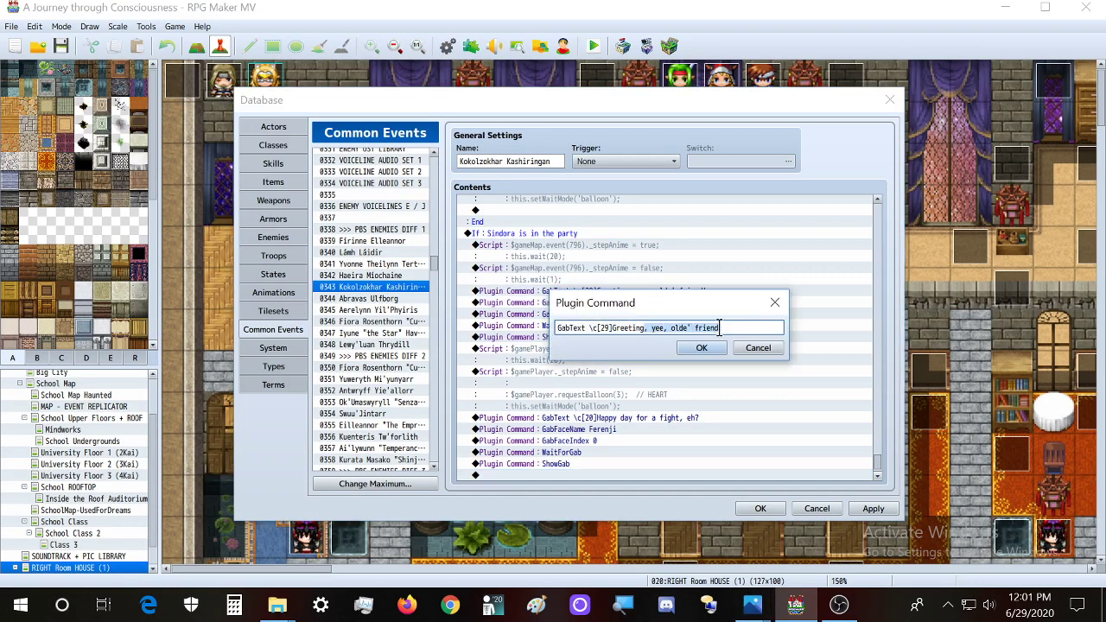
pyautogui.press('BackSpace')
pyautogui.write('to you, fair tra')
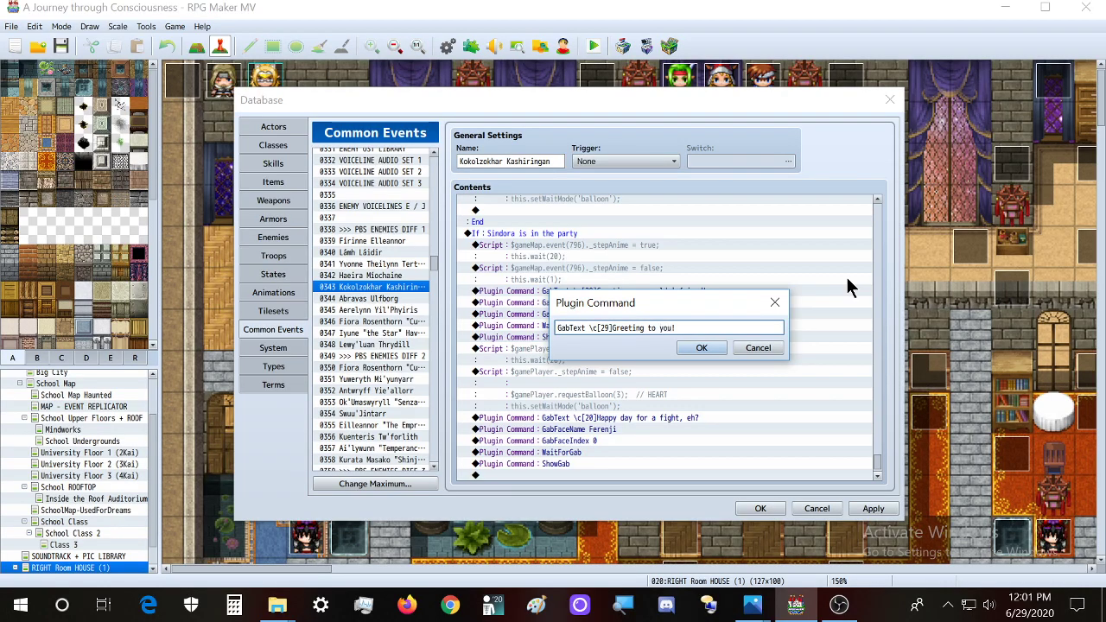
pyautogui.write('veller')
pyautogui.click(701, 347)
pyautogui.moveTo(755, 609)
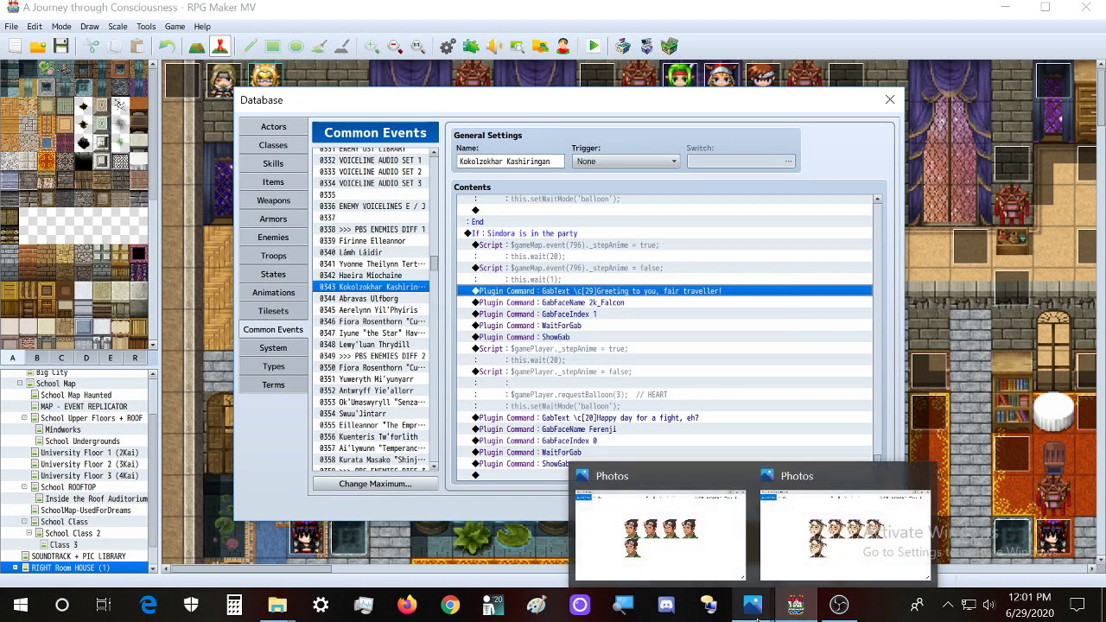
pyautogui.click(844, 553)
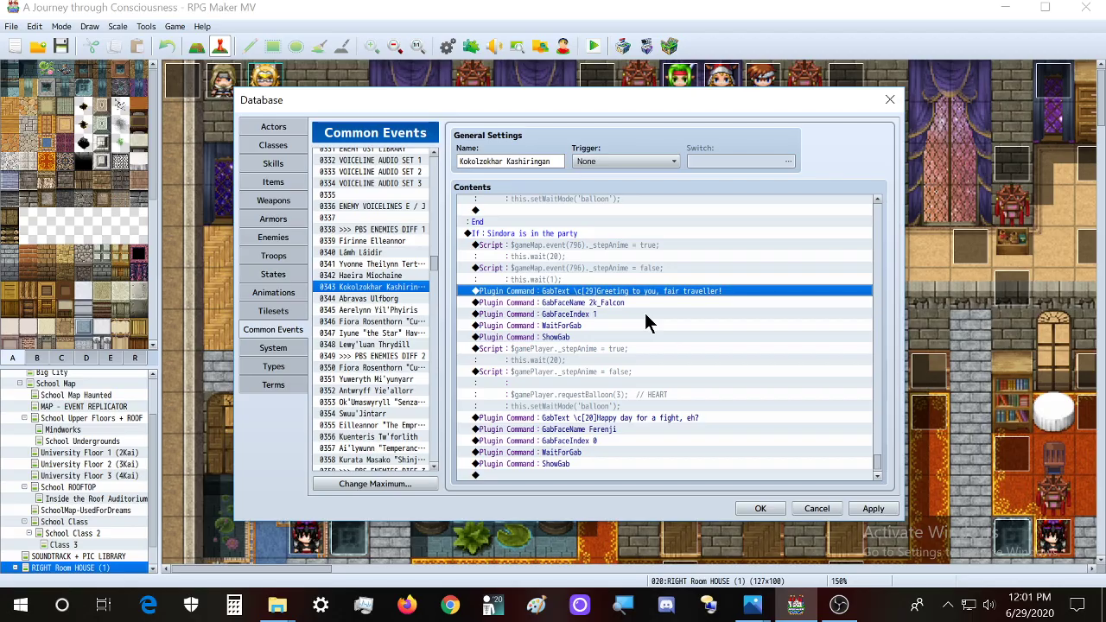
pyautogui.scroll(-1, 644, 310)
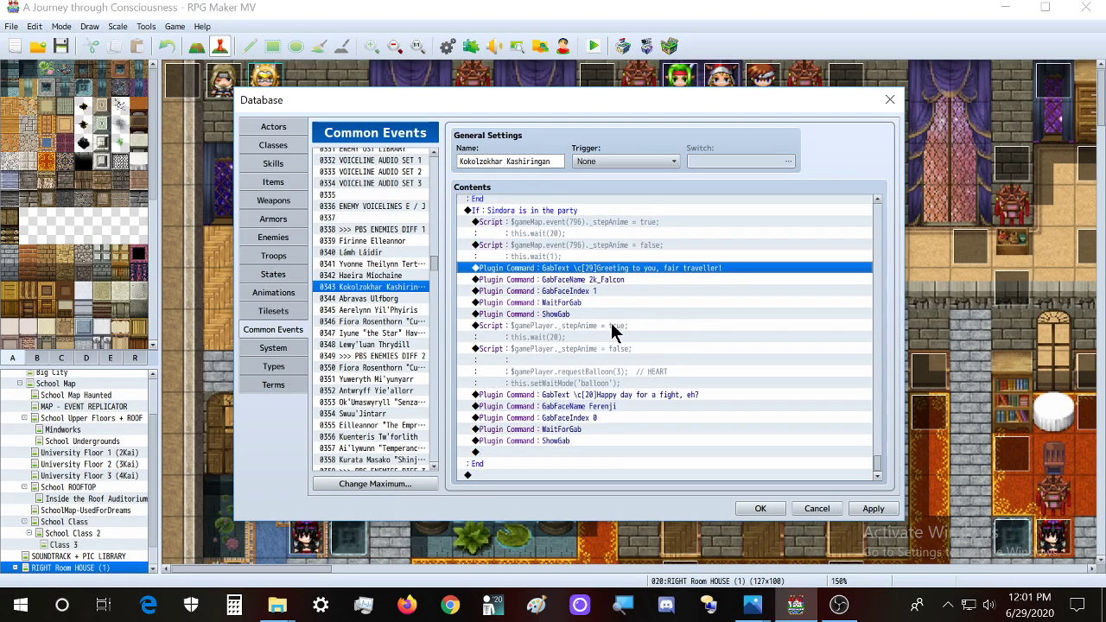
pyautogui.click(604, 348)
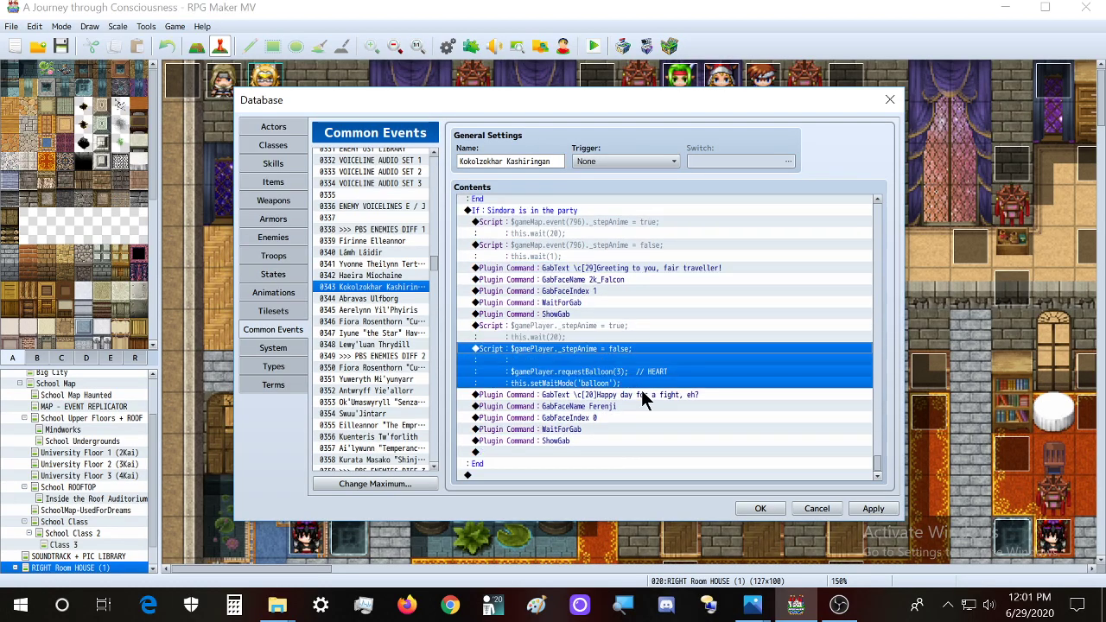
pyautogui.press('Return')
pyautogui.click(704, 415)
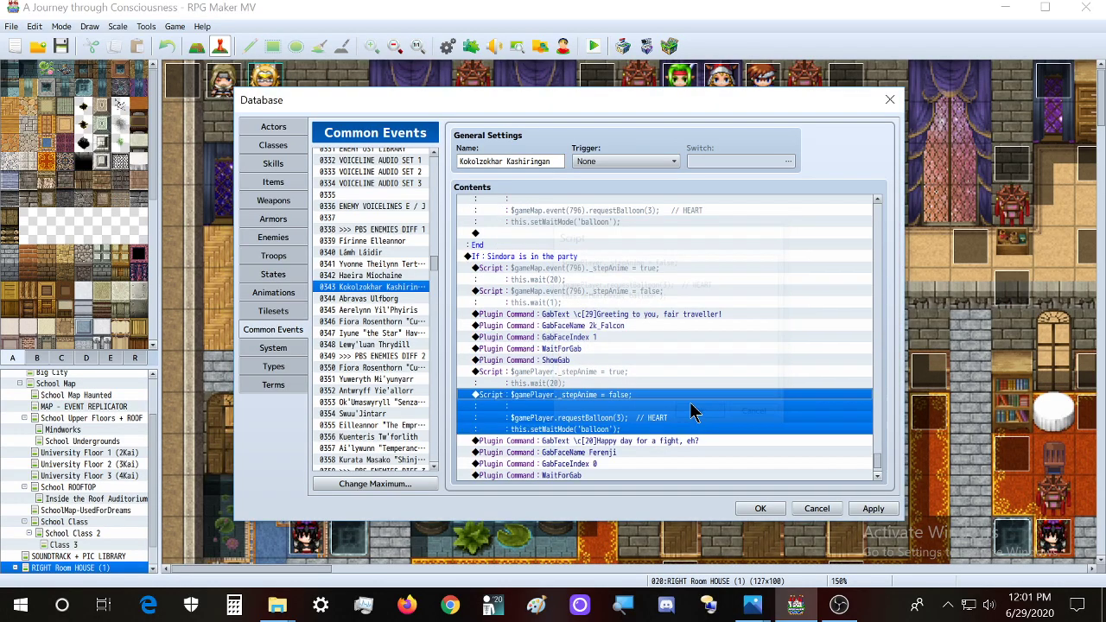
# Change the reply GabText in the Sindora branch to "Good day to you too!", keeping the \c[20] colour code
pyautogui.doubleClick(637, 395)
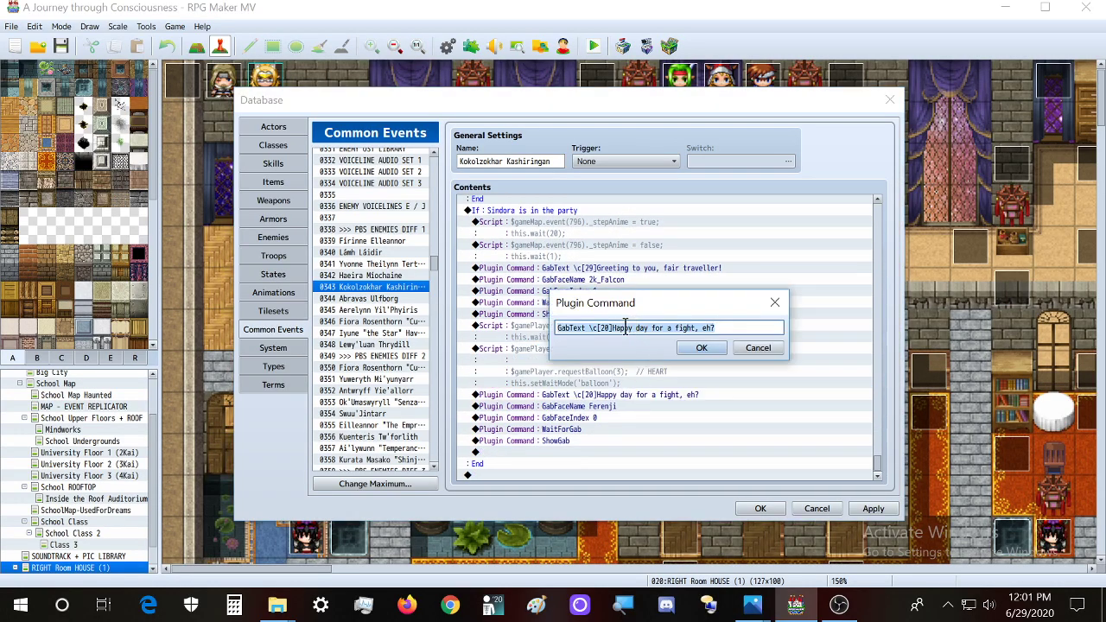
pyautogui.moveTo(612, 327); pyautogui.dragTo(739, 327)
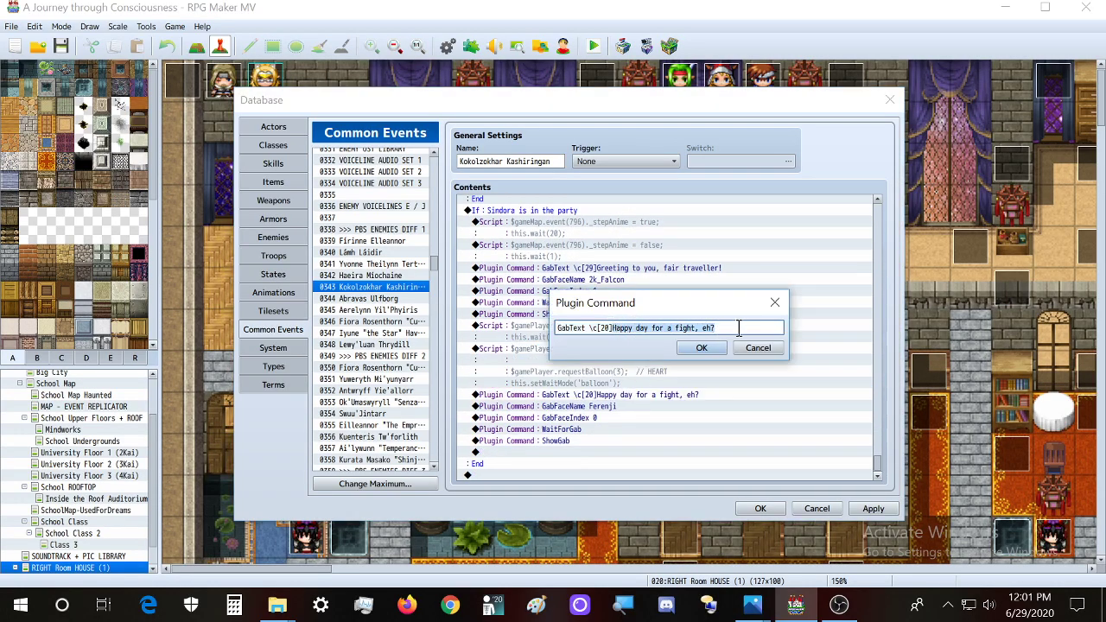
pyautogui.write('Good day to you too!')
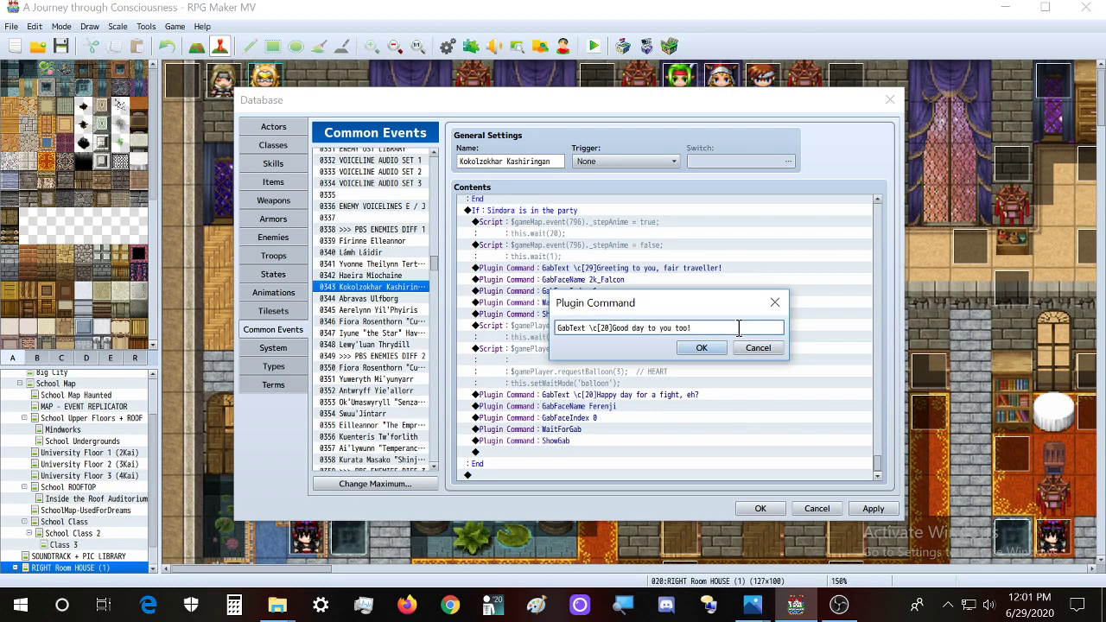
pyautogui.press('Return')
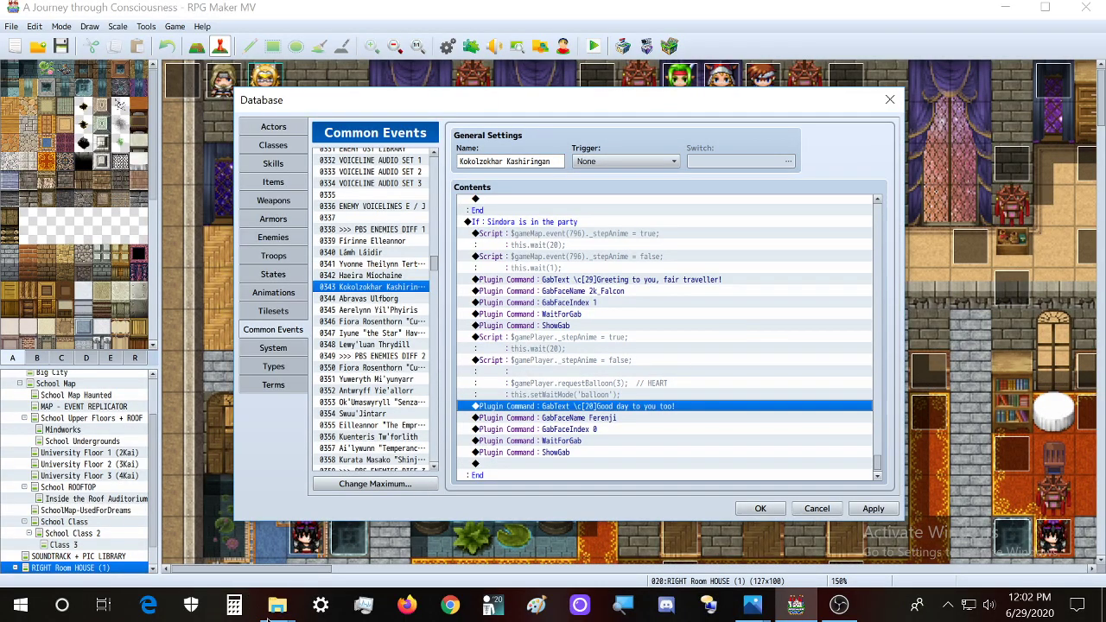
# Switch to File Explorer and copy the name of the SindoraXandaaraSister.png face image, without its extension
pyautogui.moveTo(276, 605)
pyautogui.moveTo(350, 522)
pyautogui.click(215, 546)
pyautogui.rightClick(370, 321)
pyautogui.press('m')
pyautogui.hotkey('ctrl', 'c')
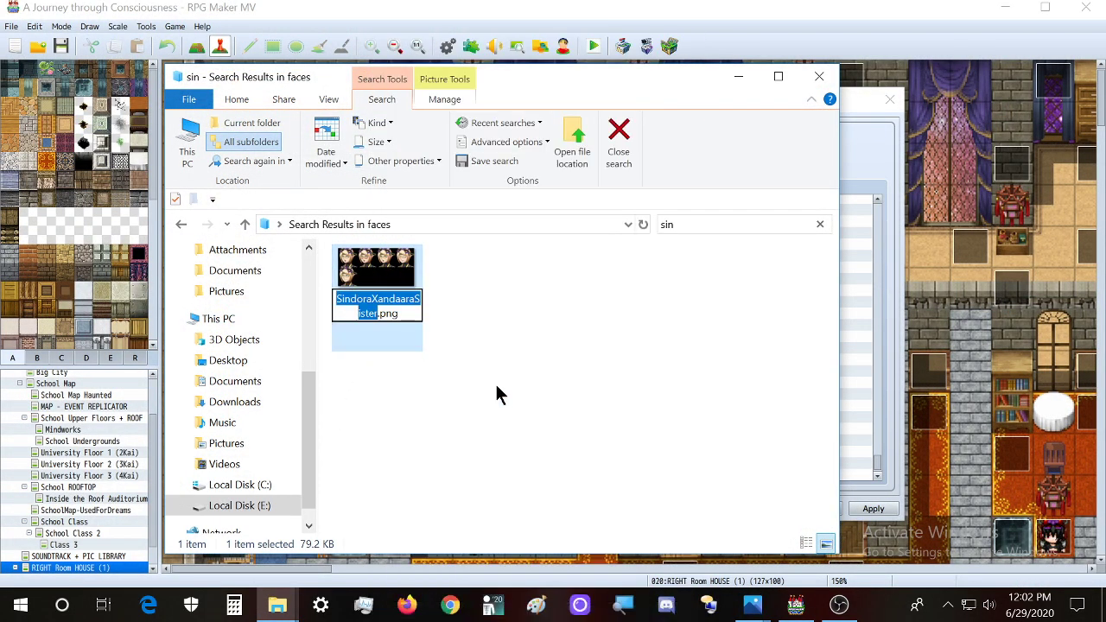
# Switch back to RPG Maker MV and replace Ferenji with SindoraXandaaraSister in the reply's GabFaceName command
pyautogui.click(757, 610)
pyautogui.click(797, 612)
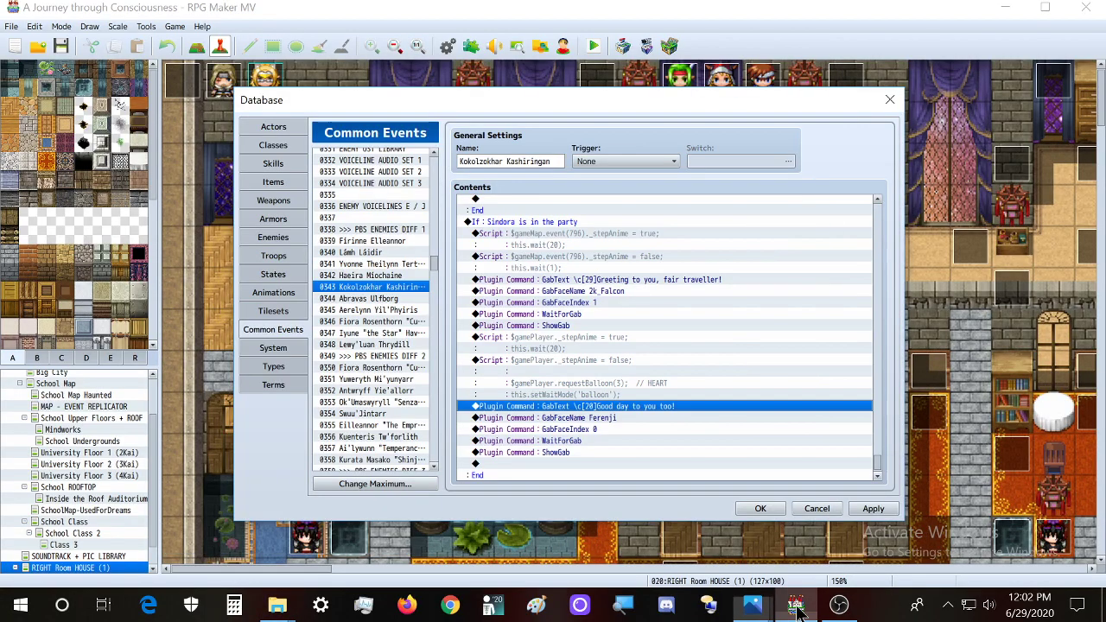
pyautogui.doubleClick(590, 417)
pyautogui.doubleClick(615, 327)
pyautogui.hotkey('ctrl', 'v')
pyautogui.click(701, 347)
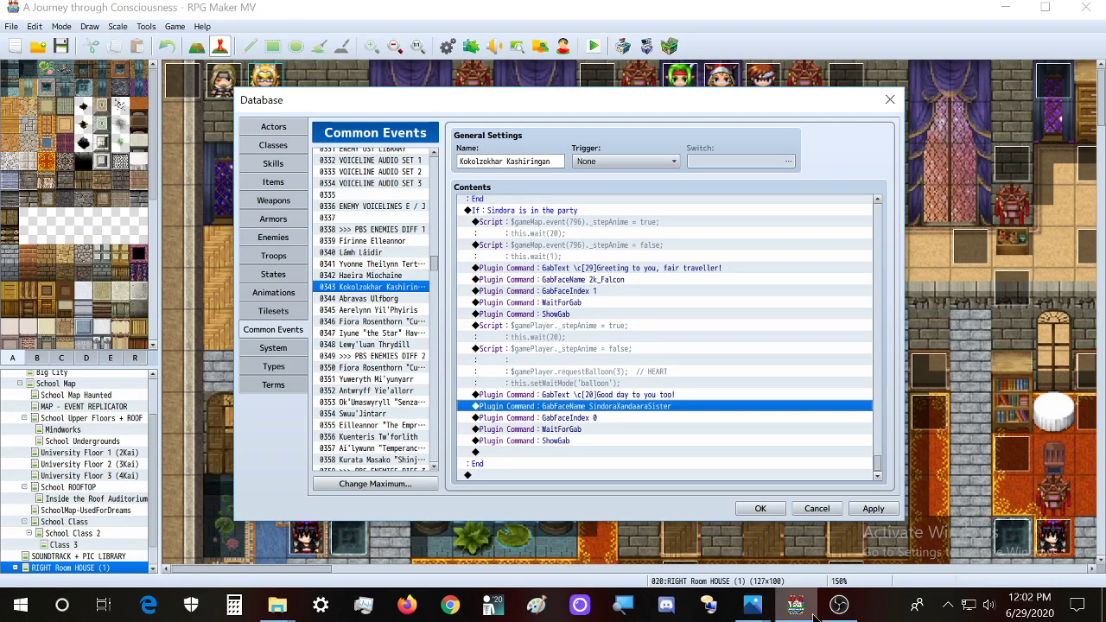
# Set the GabFaceIndex of Sindora's "Good day to you too!" reply to 3
pyautogui.moveTo(751, 605)
pyautogui.moveTo(822, 537)
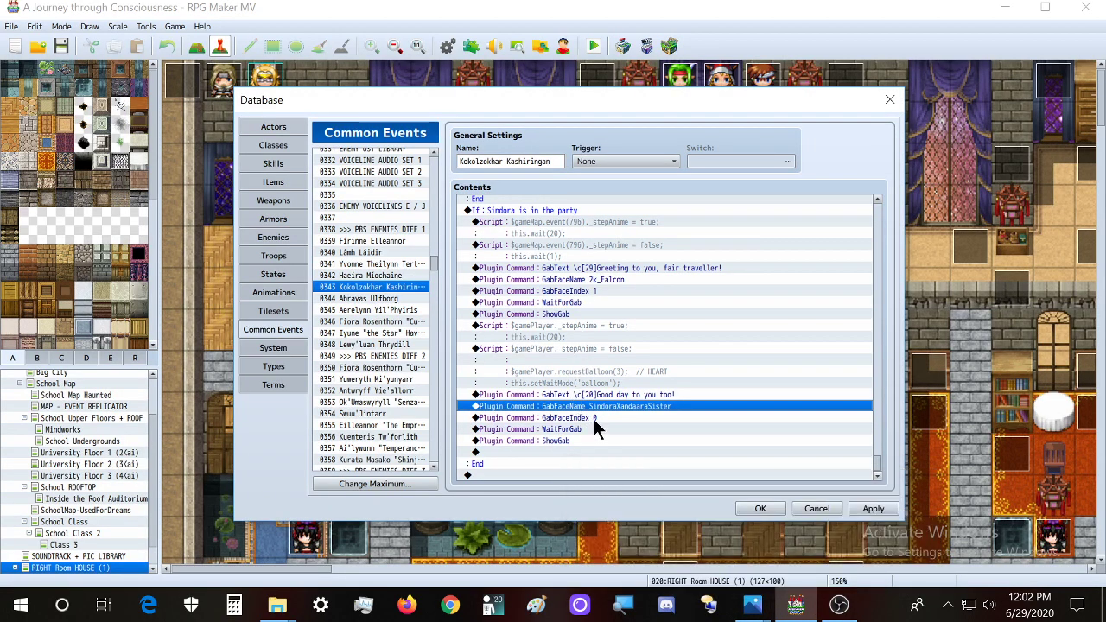
pyautogui.doubleClick(593, 419)
pyautogui.click(627, 328)
pyautogui.press('BackSpace')
pyautogui.write('3')
pyautogui.click(696, 347)
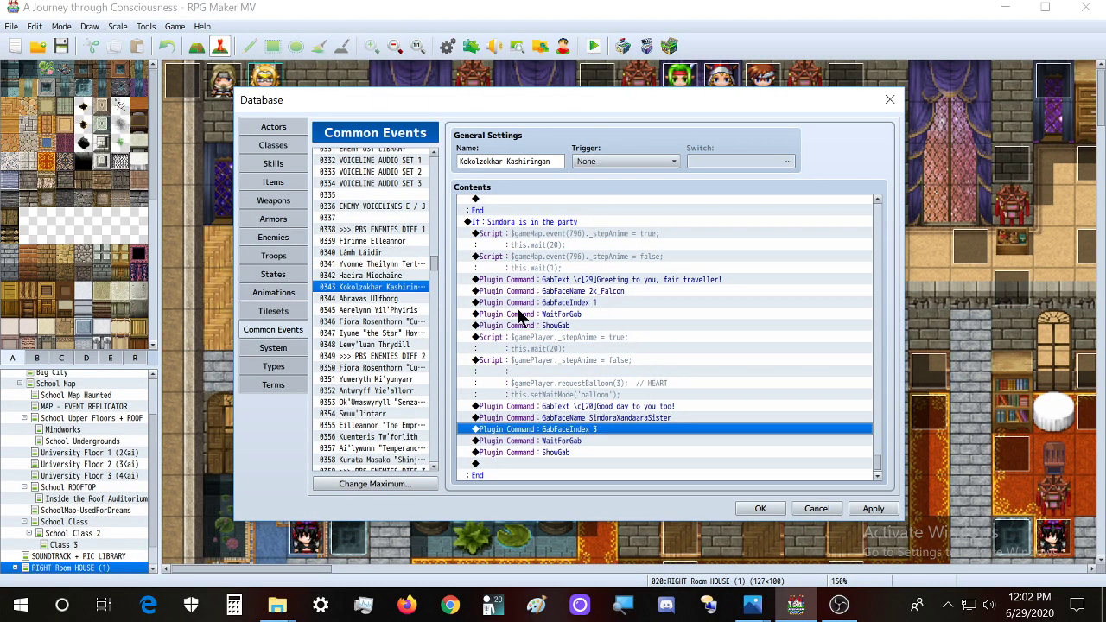
# Duplicate the 2k_Falcon greeting block, from its stepAnime scripts through ShowGab, at the end of the Sindora branch
pyautogui.scroll(-1, 557, 350)
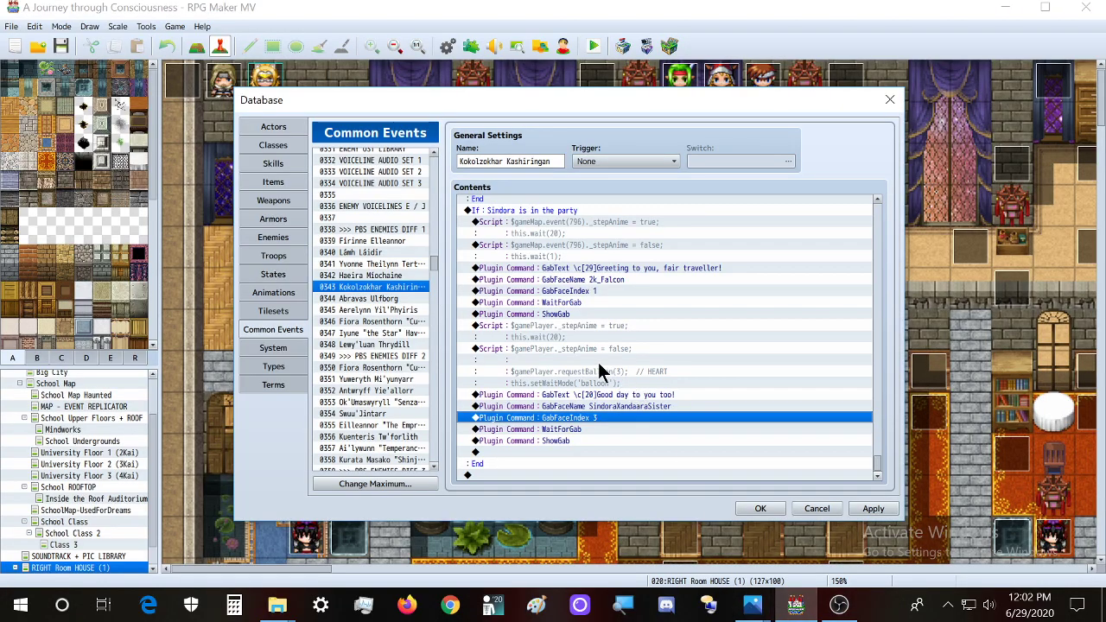
pyautogui.scroll(1, 604, 380)
pyautogui.click(600, 262)
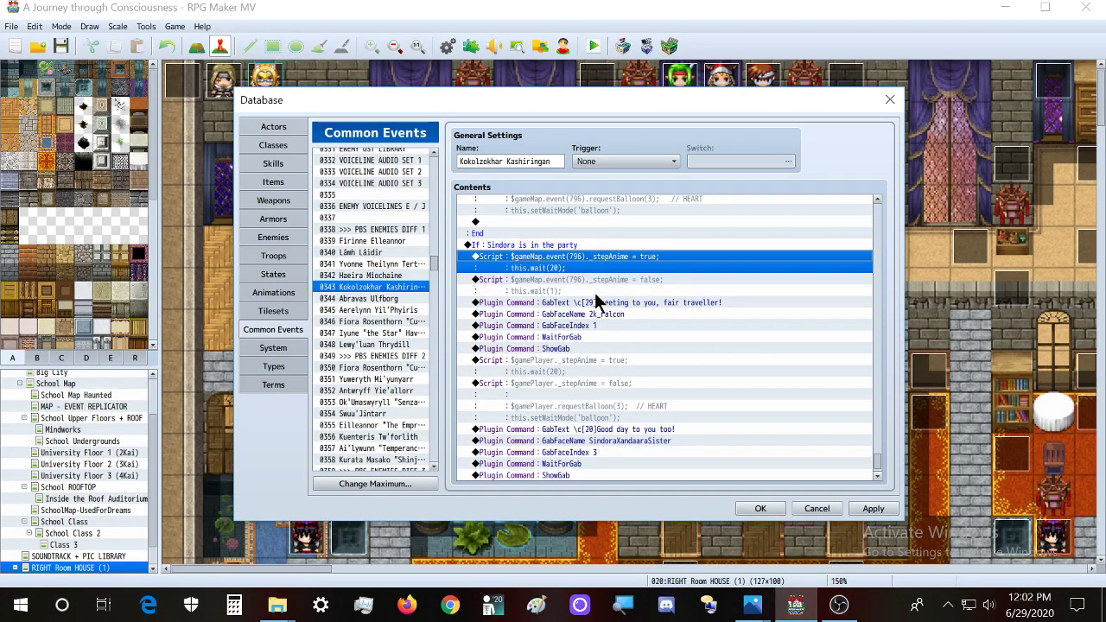
pyautogui.keyDown('shift'); pyautogui.click(577, 345); pyautogui.keyUp('shift')
pyautogui.hotkey('ctrl', 'c')
pyautogui.scroll(-1, 577, 345)
pyautogui.click(564, 451)
pyautogui.hotkey('ctrl', 'v')
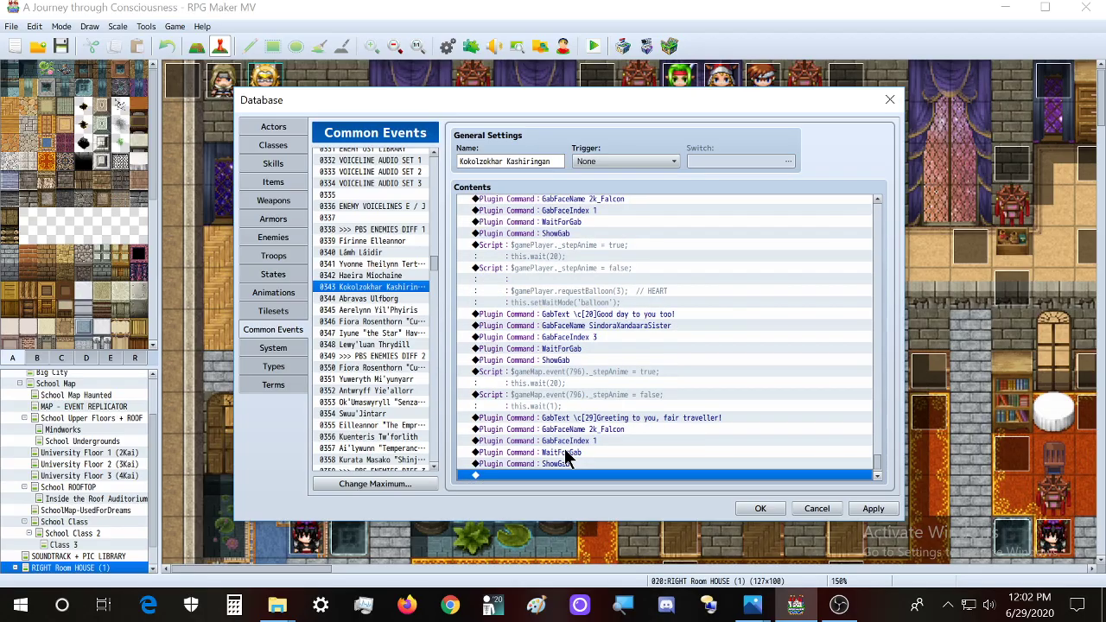
pyautogui.scroll(-1, 566, 460)
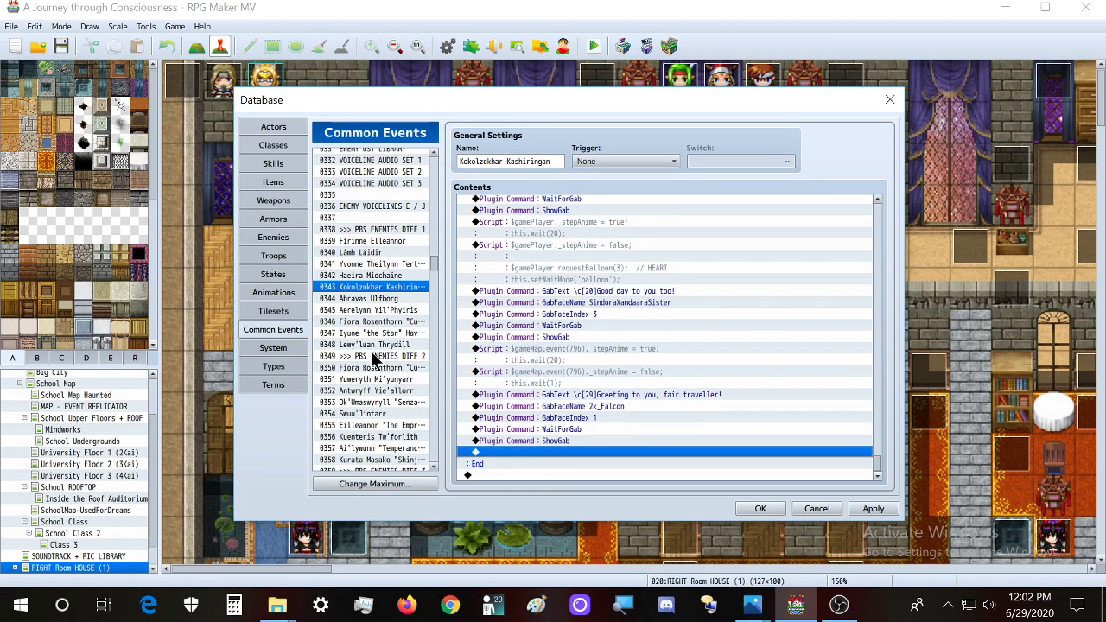
# Preview the JSG1_Voice6_Surprised07 sound in the SOUNDS - JP - Surprise common event and copy its Play SE command
pyautogui.scroll(12, 370, 352)
pyautogui.scroll(9, 368, 348)
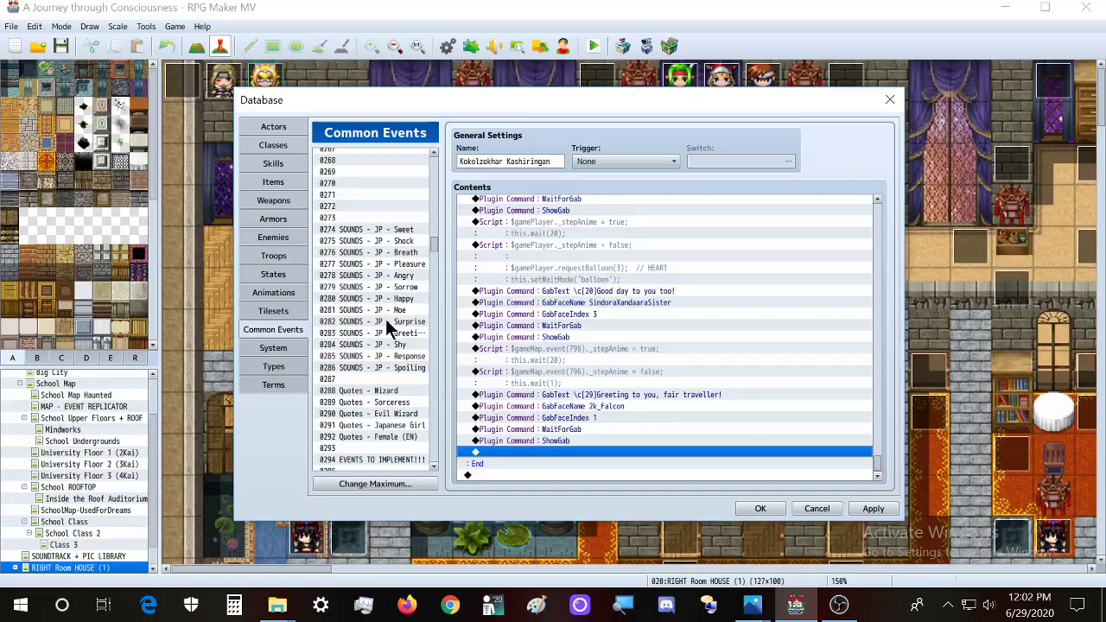
pyautogui.click(387, 320)
pyautogui.click(570, 270)
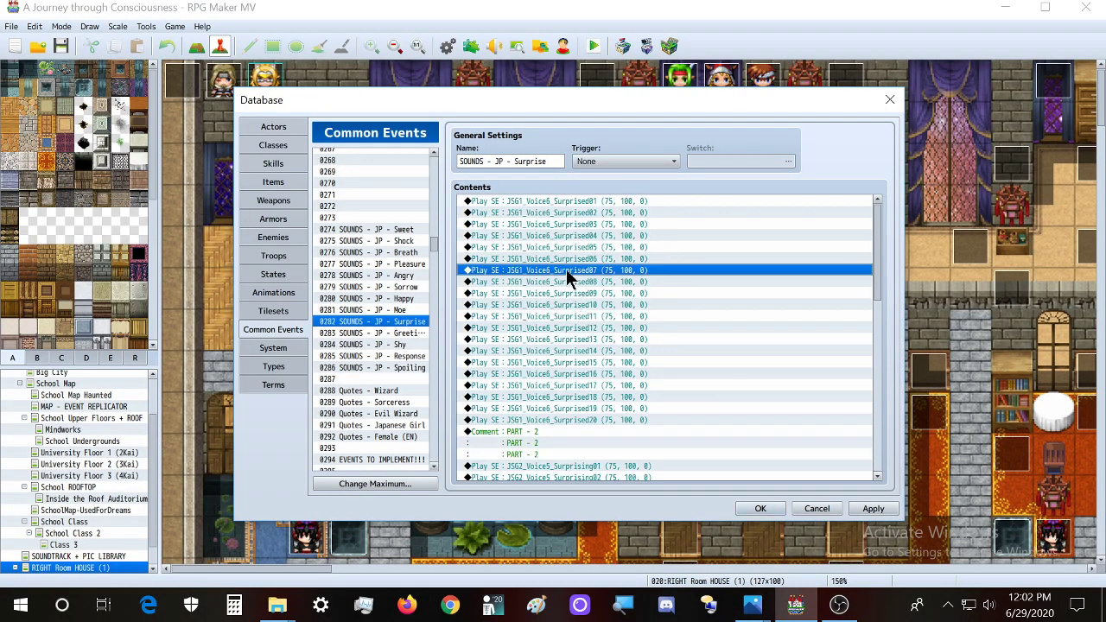
pyautogui.doubleClick(567, 271)
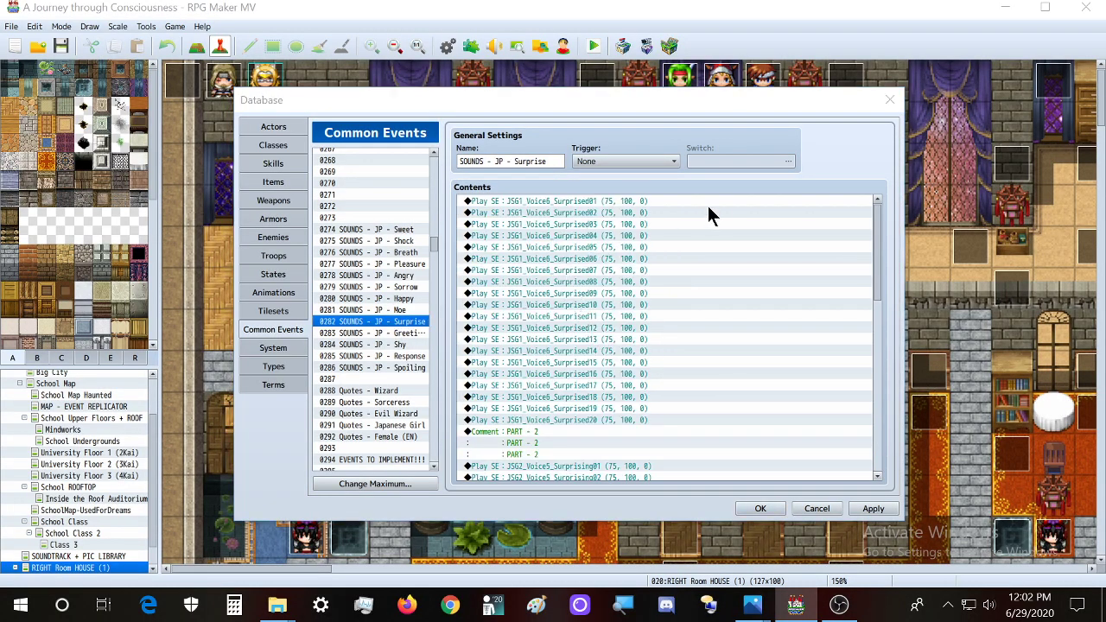
pyautogui.click(742, 214)
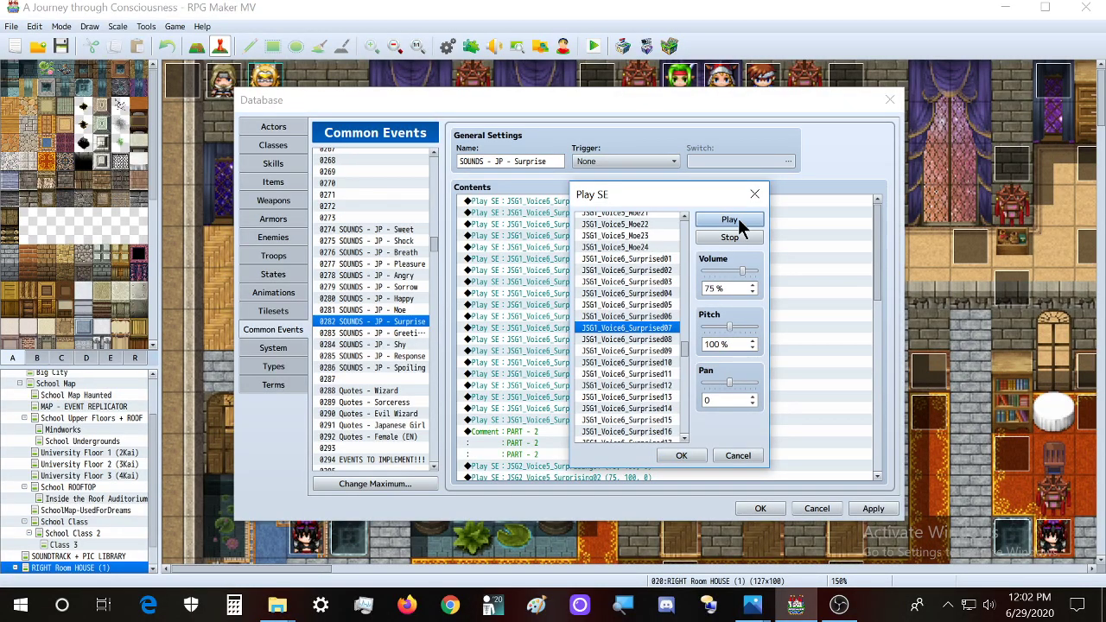
pyautogui.click(647, 316)
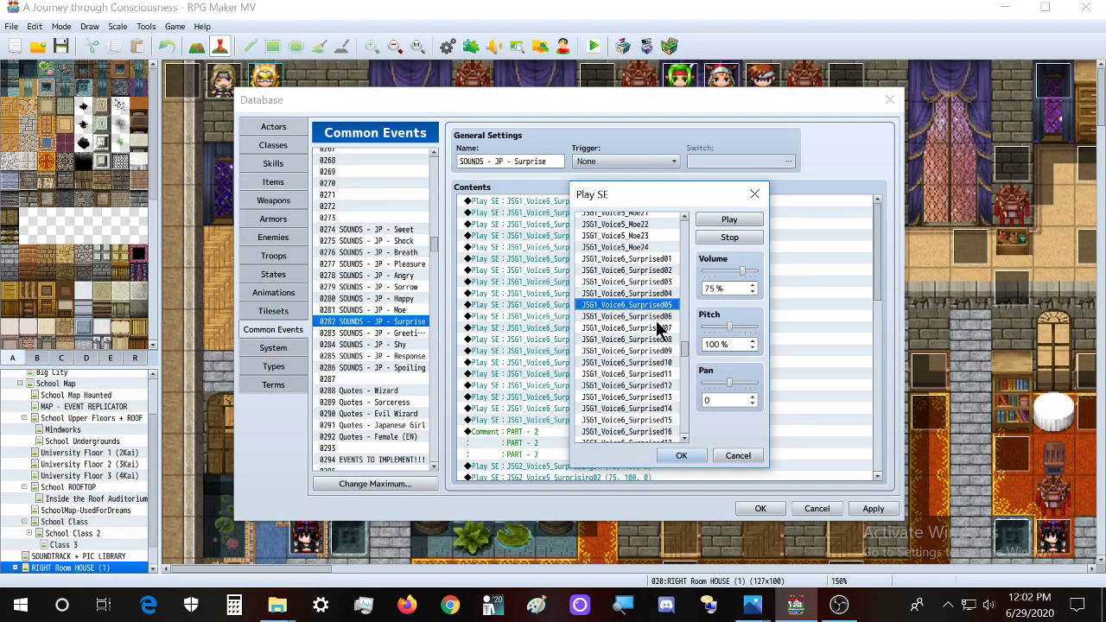
pyautogui.click(660, 328)
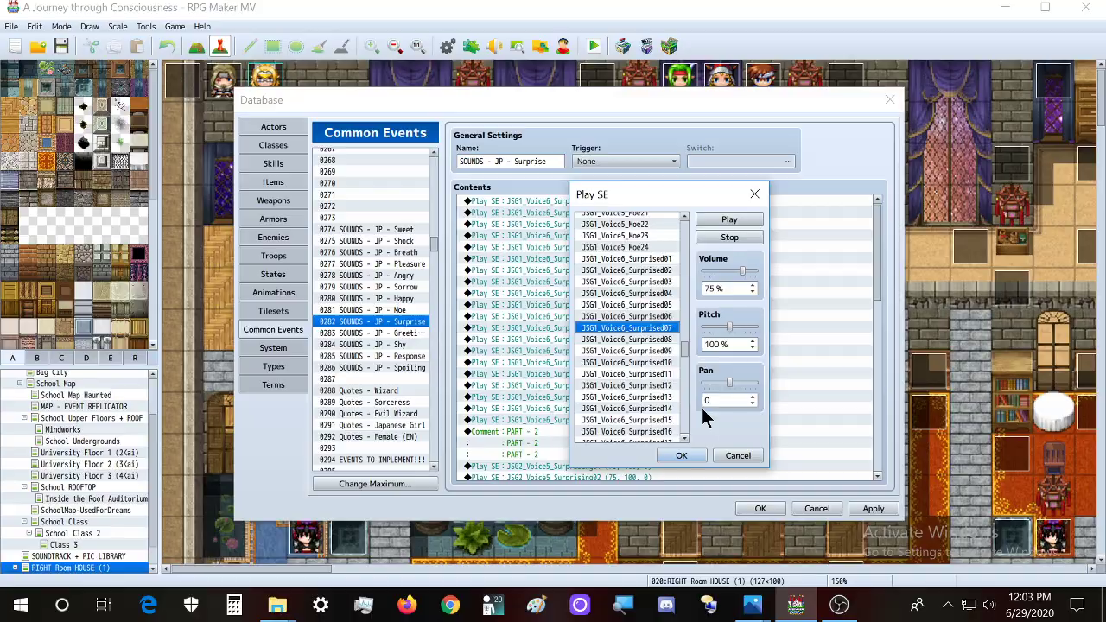
pyautogui.click(754, 194)
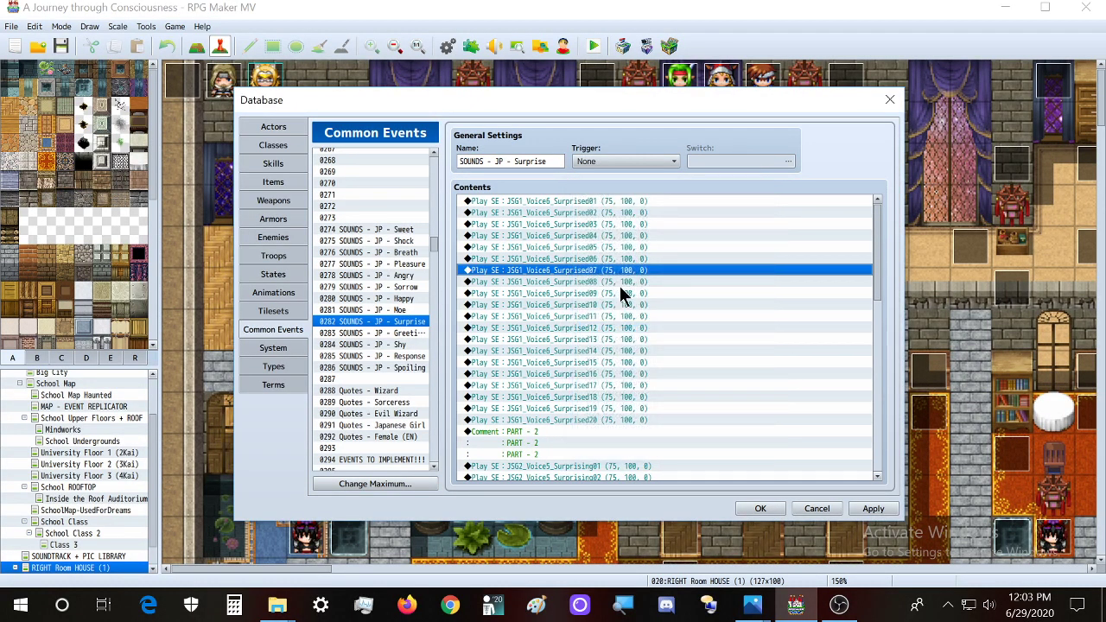
# Paste the Play SE command into the Kokolzokhar Kashiringan event, between the two gamePlayer stepAnime scripts before Sindora's reply
pyautogui.scroll(-14, 382, 368)
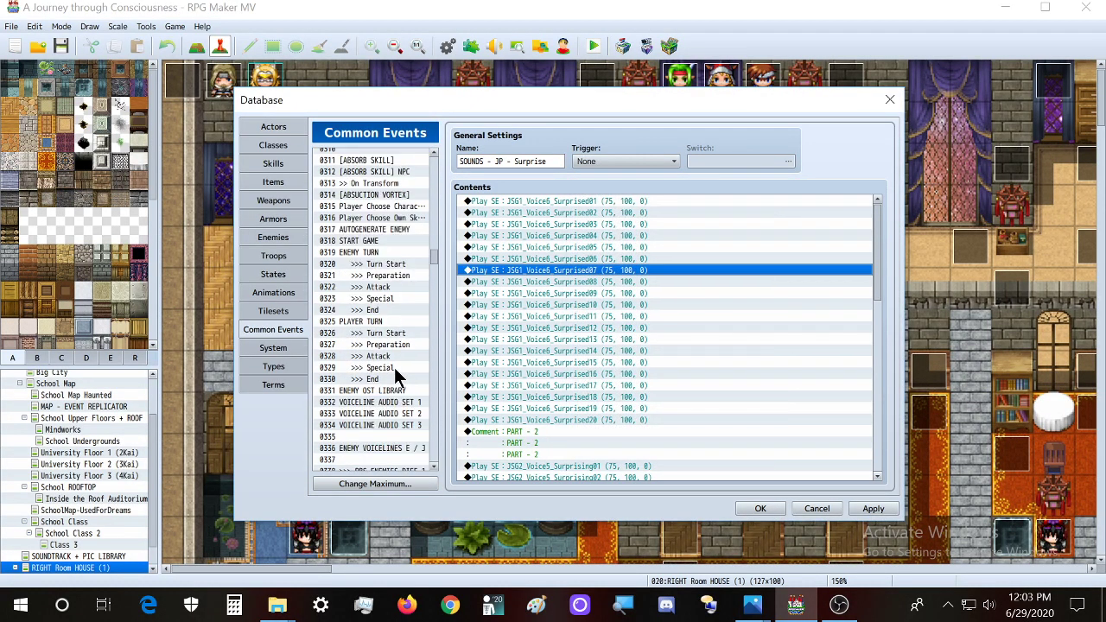
pyautogui.scroll(-4, 397, 368)
pyautogui.click(405, 382)
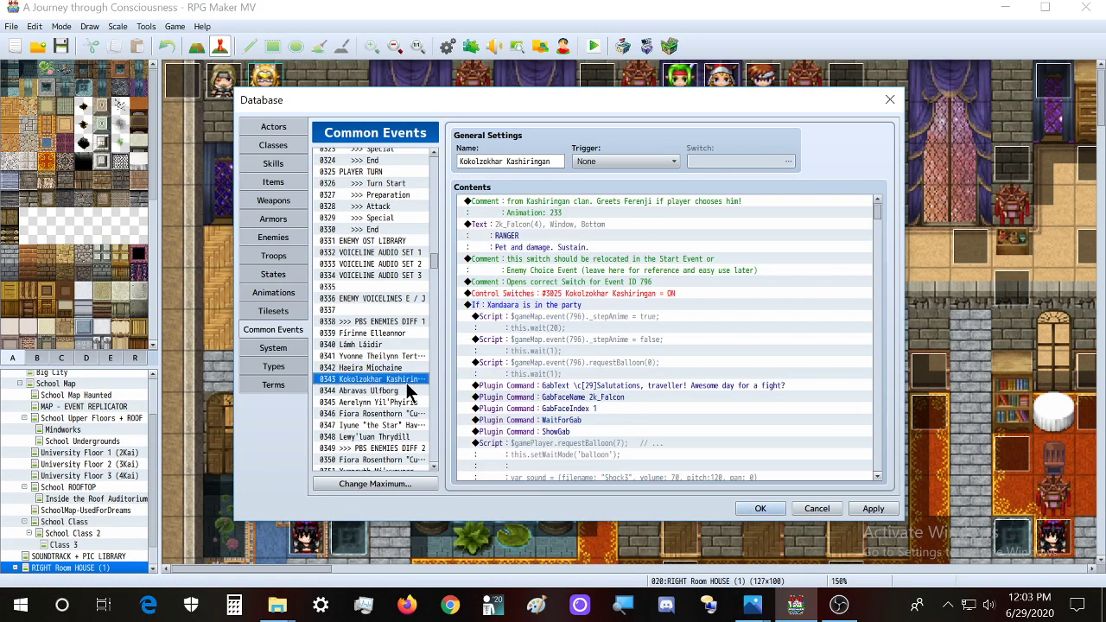
pyautogui.moveTo(876, 217); pyautogui.dragTo(883, 516)
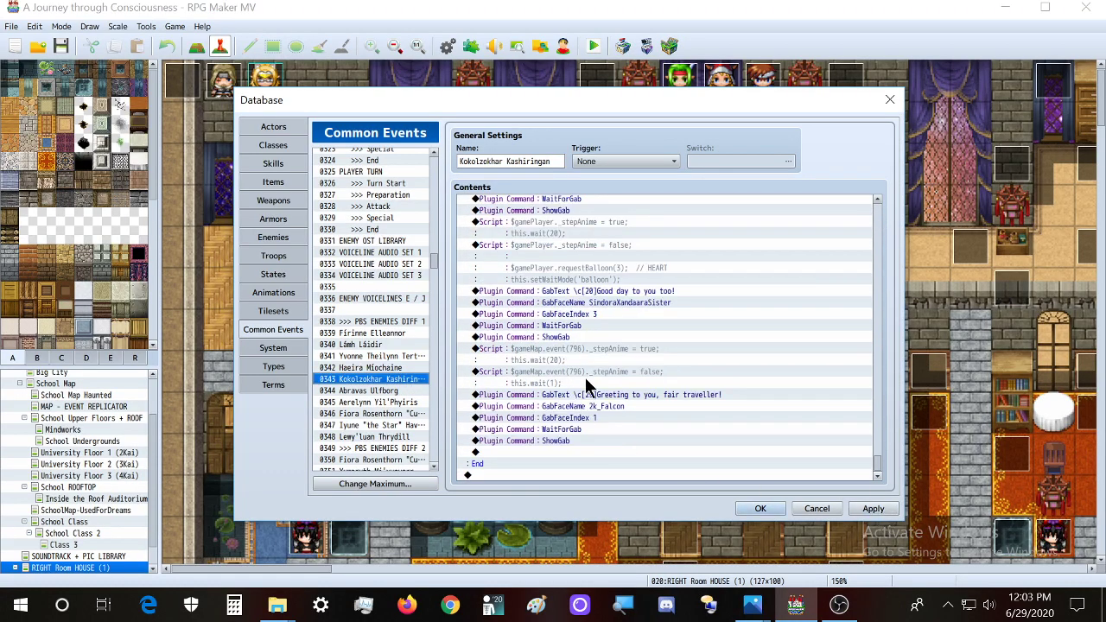
pyautogui.scroll(2, 585, 380)
pyautogui.click(594, 324)
pyautogui.click(596, 304)
pyautogui.hotkey('ctrl', 'v')
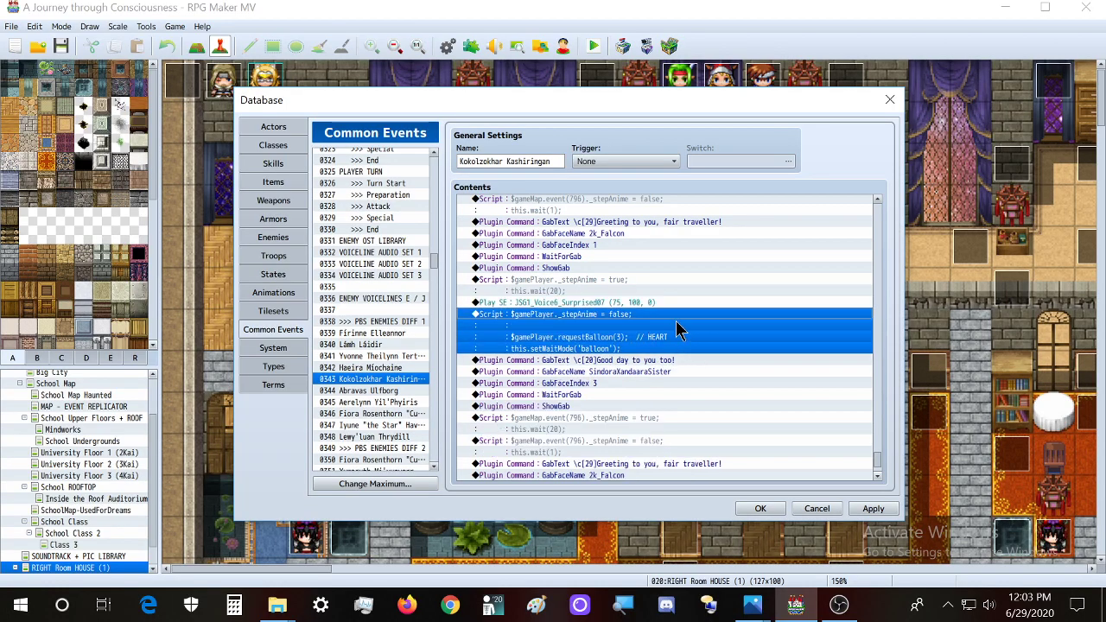
# Set the text color code of Sindora's "Good day to you too!" GabText to \c[31]
pyautogui.doubleClick(624, 360)
pyautogui.doubleClick(605, 327)
pyautogui.write('31')
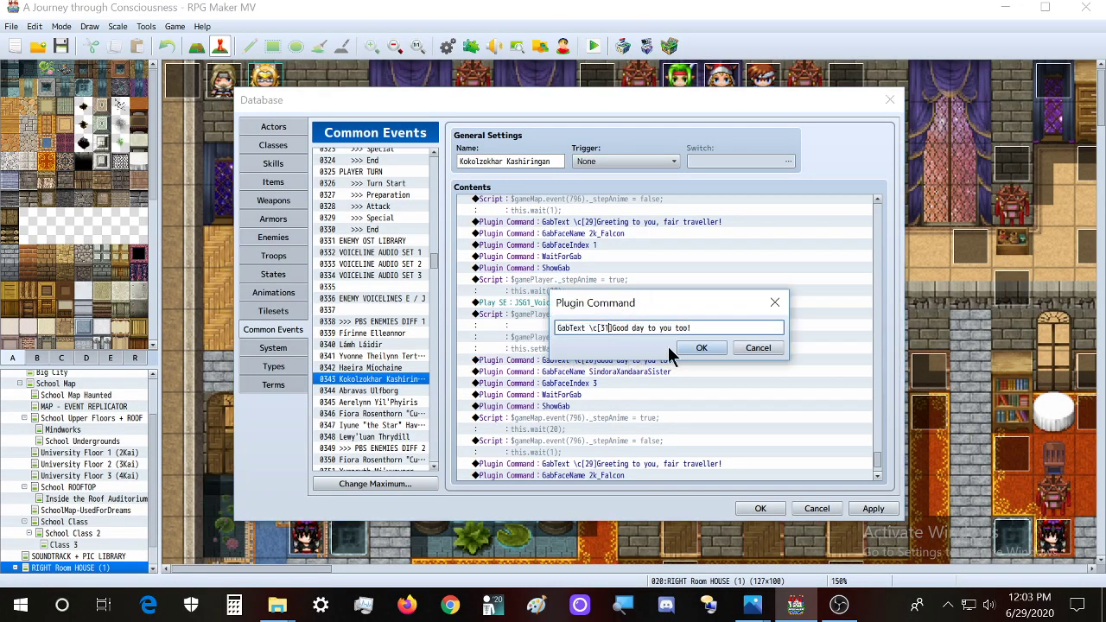
pyautogui.click(702, 348)
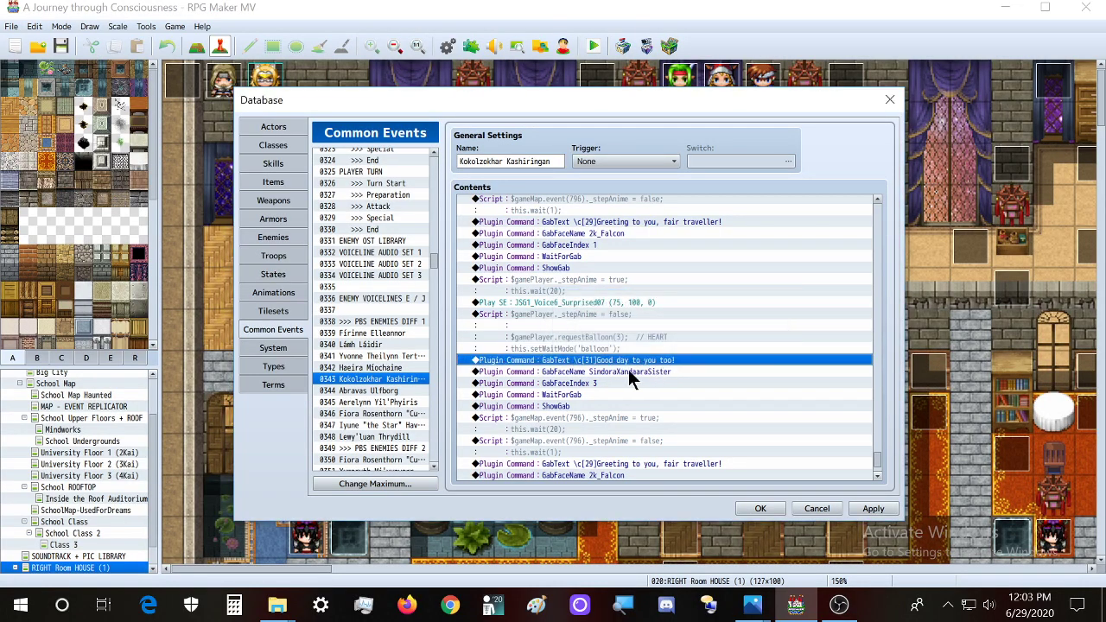
# Set requestBalloon to 7 in the player script before Sindora's reply, and change its comment to "..."
pyautogui.click(637, 320)
pyautogui.doubleClick(637, 323)
pyautogui.click(663, 283)
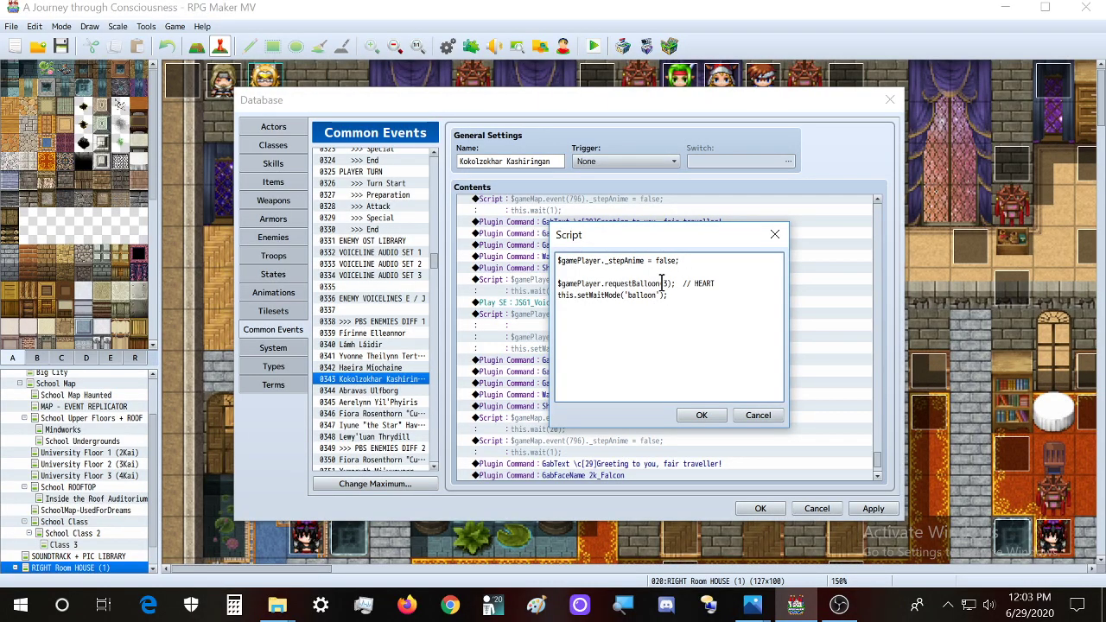
pyautogui.write('7')
pyautogui.doubleClick(703, 283)
pyautogui.write('...')
pyautogui.click(702, 415)
pyautogui.scroll(-1, 639, 337)
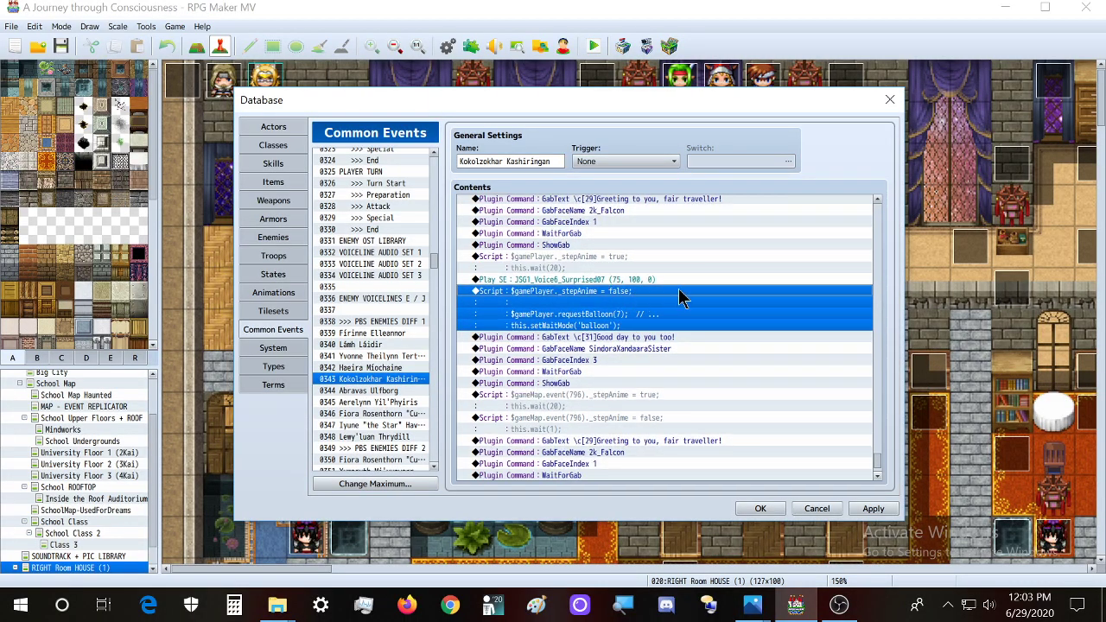
# Begin a sound variable at the end of the player's balloon script with filename "JSG1_Voice6_Surprised07"
pyautogui.doubleClick(565, 325)
pyautogui.moveTo(678, 233); pyautogui.dragTo(901, 245)
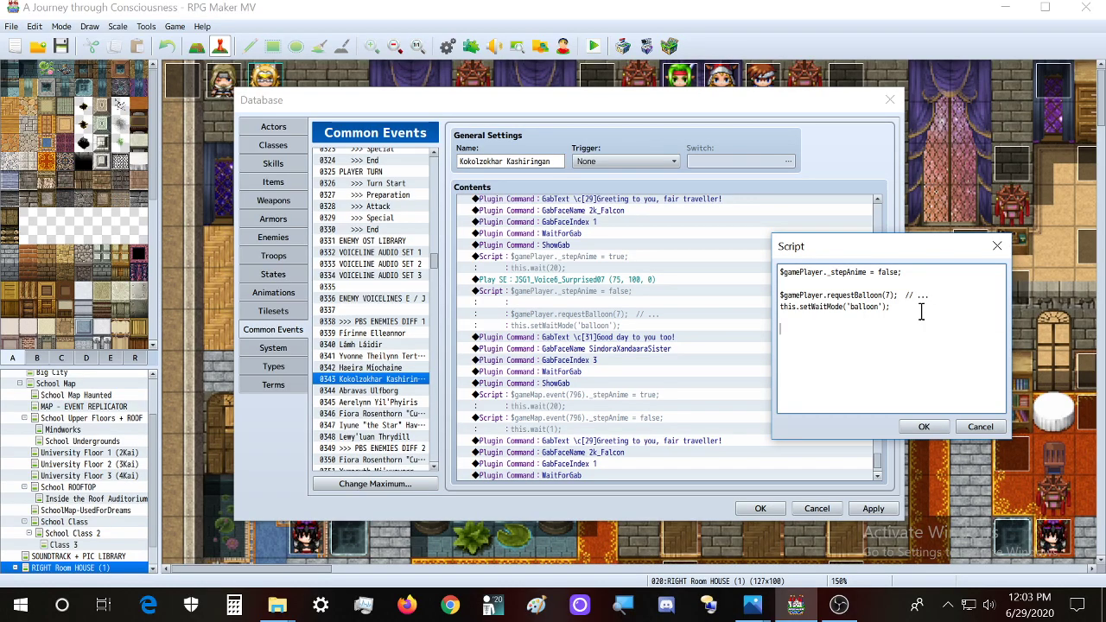
pyautogui.write('var sound = {')
pyautogui.write('filename:')
pyautogui.moveTo(854, 247); pyautogui.dragTo(522, 311)
pyautogui.write('"')
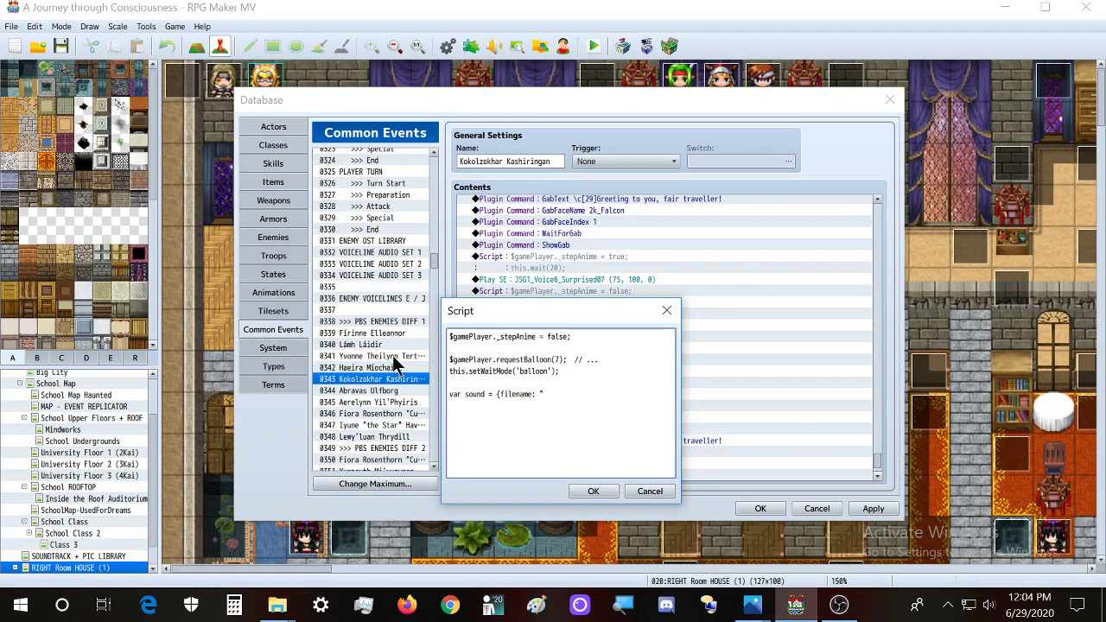
pyautogui.write('JSG1')
pyautogui.write('_Voice6_Surprised07",')
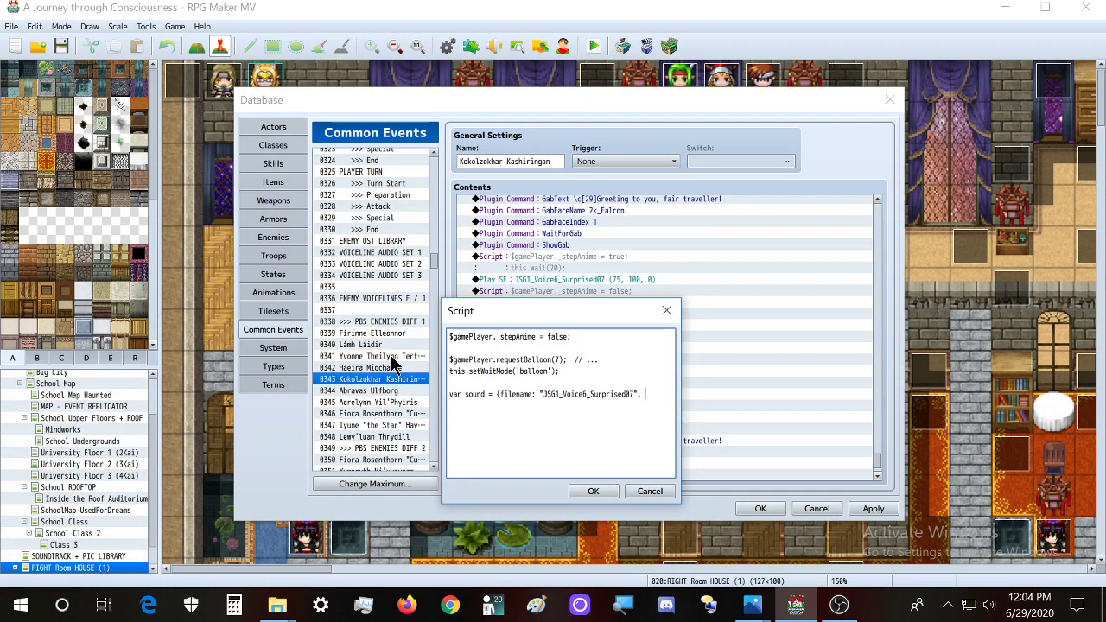
# Complete the sound variable with volume 75, pitch 100 and pan 0, and save the script
pyautogui.write(' volume: ')
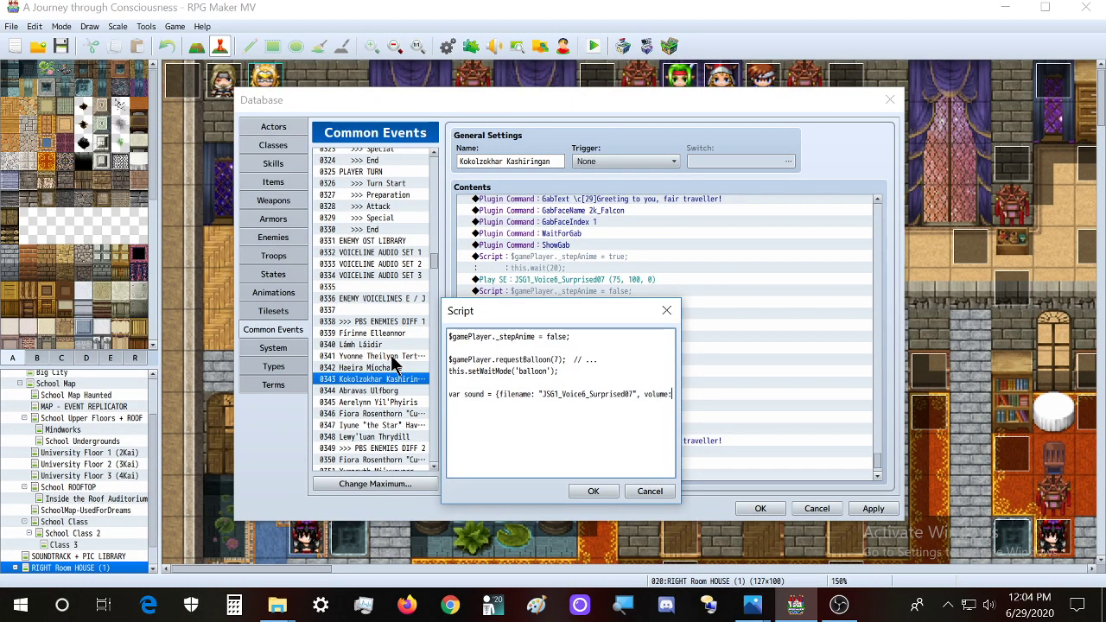
pyautogui.write('75,')
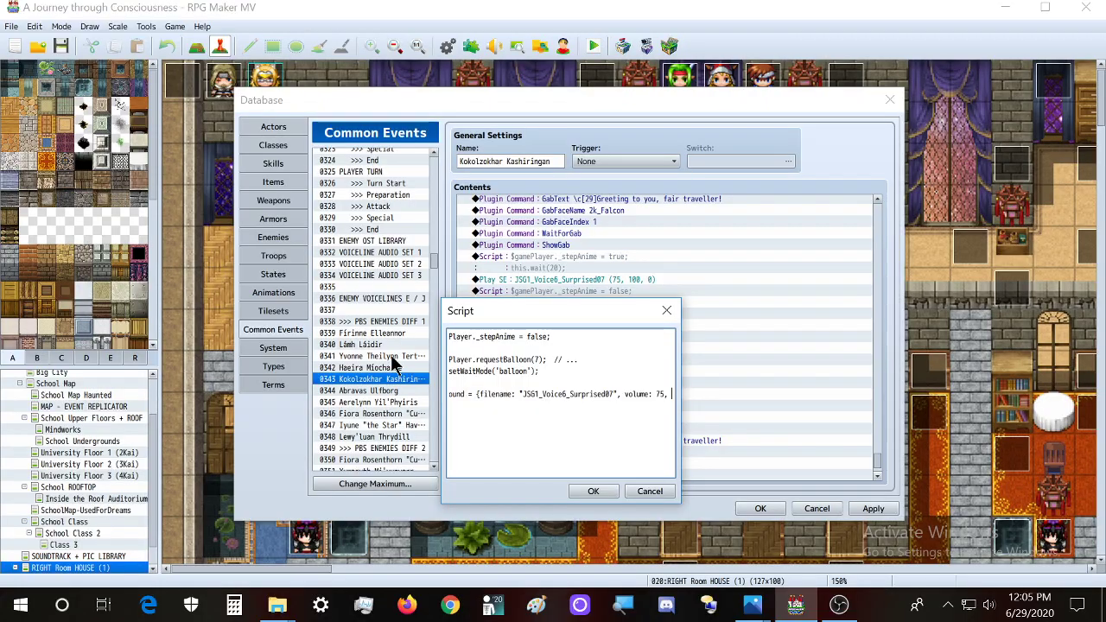
pyautogui.write(' p')
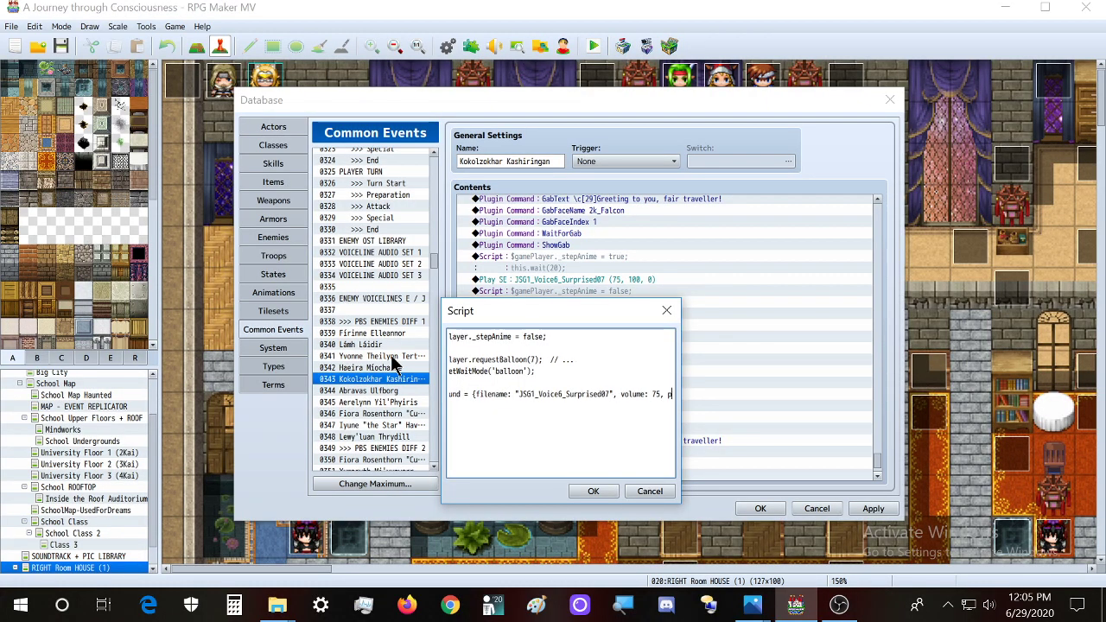
pyautogui.write('itch: 10')
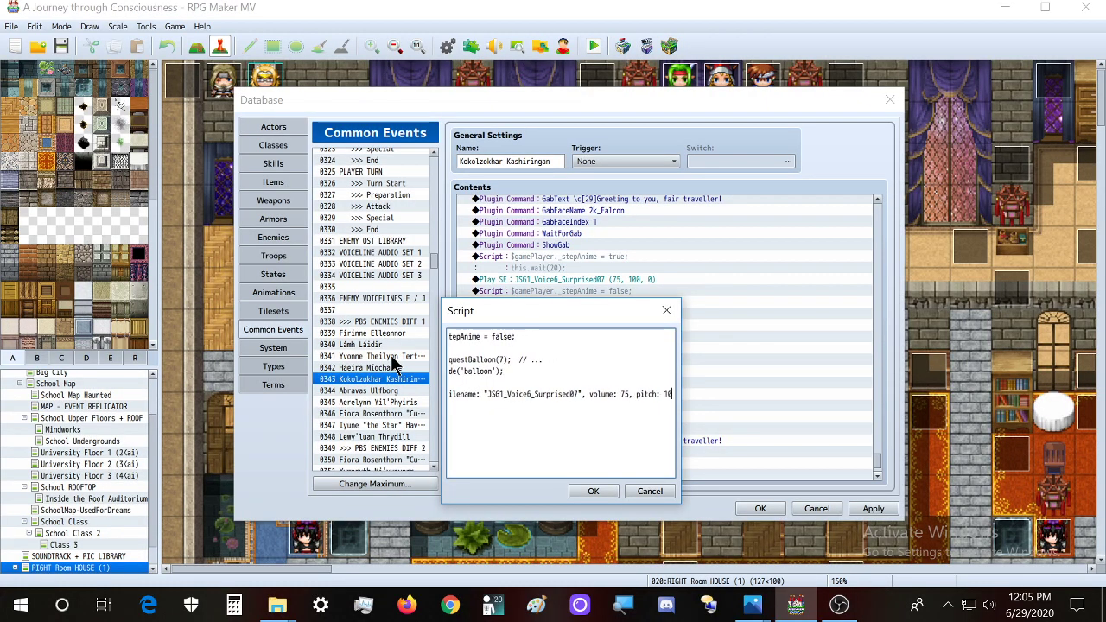
pyautogui.write('0, pa')
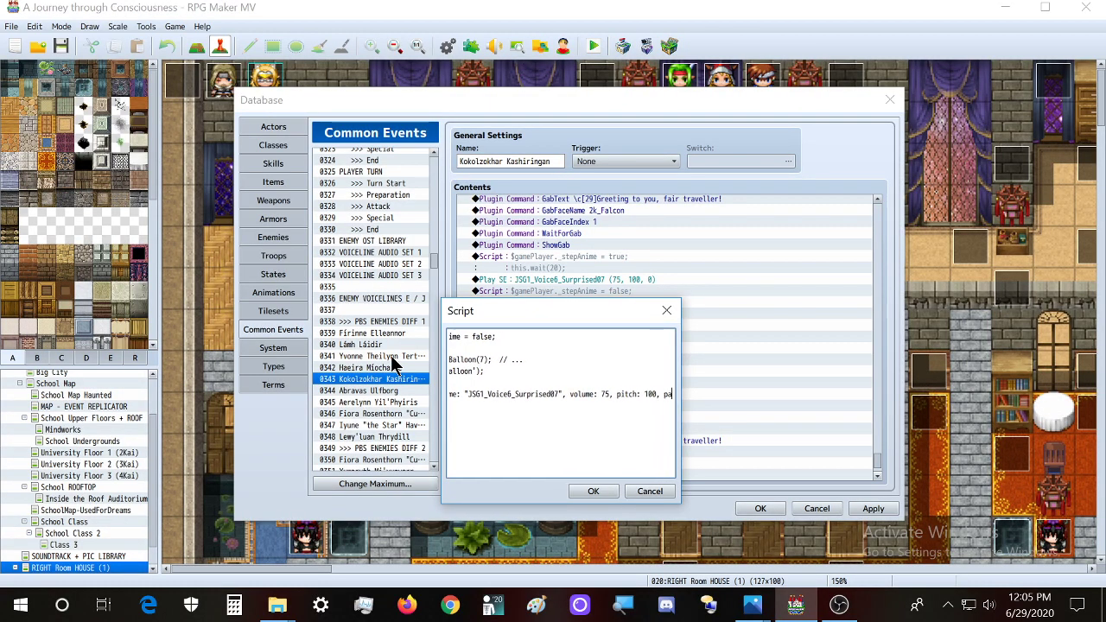
pyautogui.write('n: 0}')
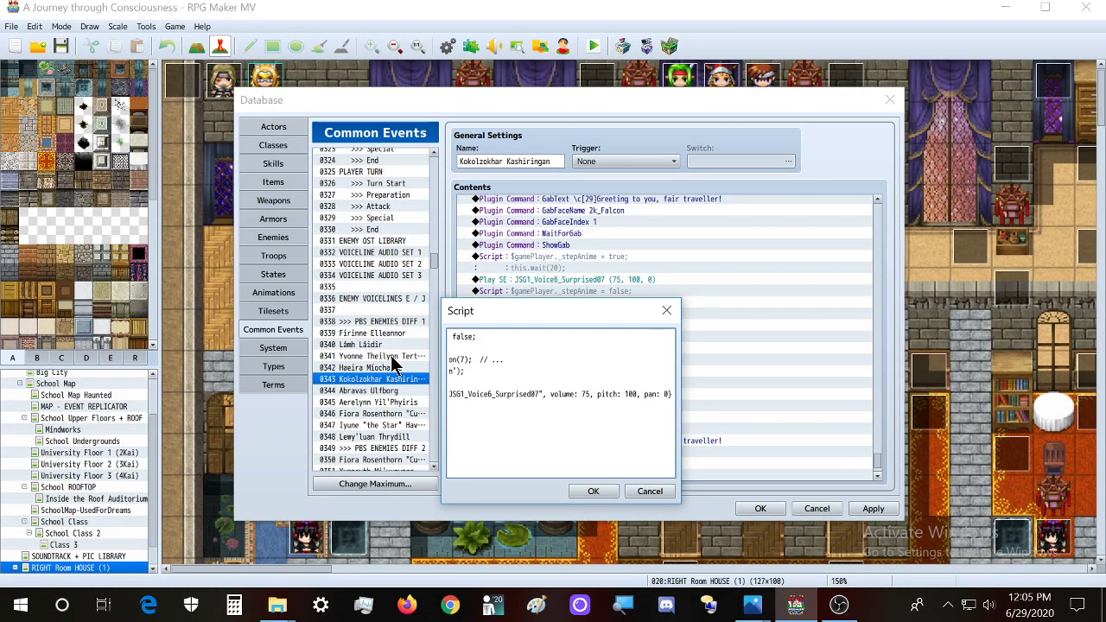
pyautogui.click(593, 491)
# Check the settings of the pasted JSG1_Voice6_Surprised07 Play SE command and delete that command from Sindora's exchange
pyautogui.click(576, 281)
pyautogui.doubleClick(576, 278)
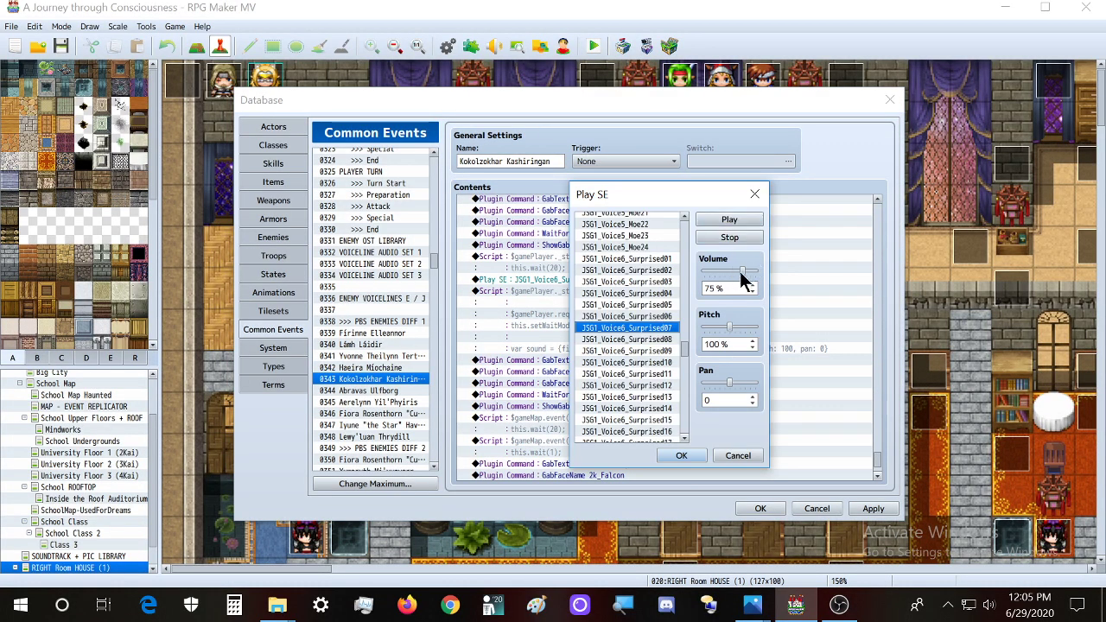
pyautogui.doubleClick(633, 331)
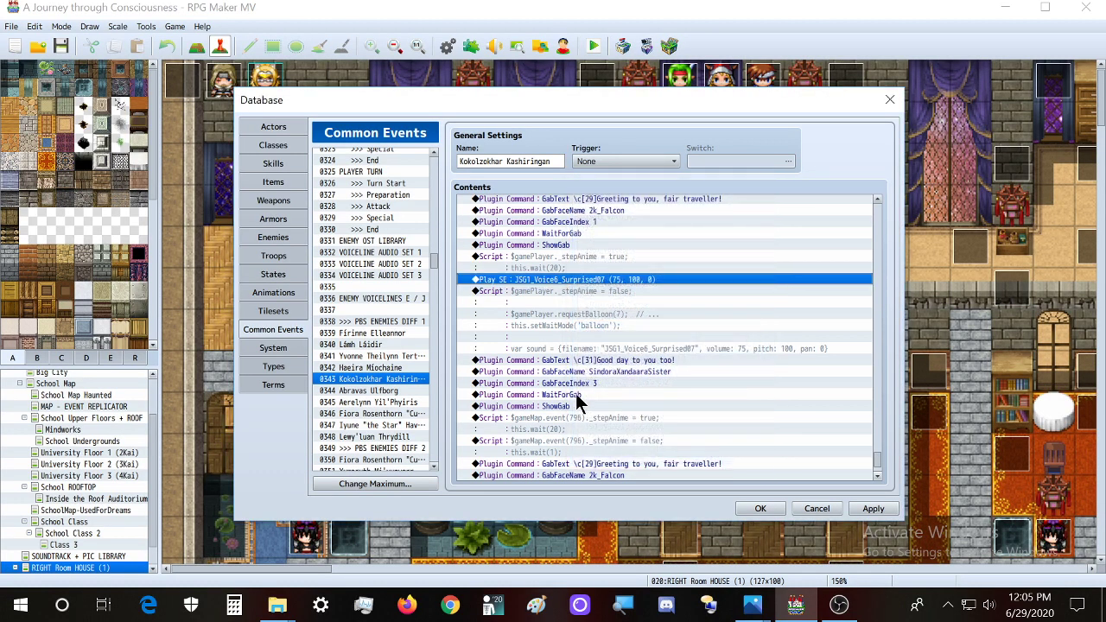
pyautogui.click(616, 293)
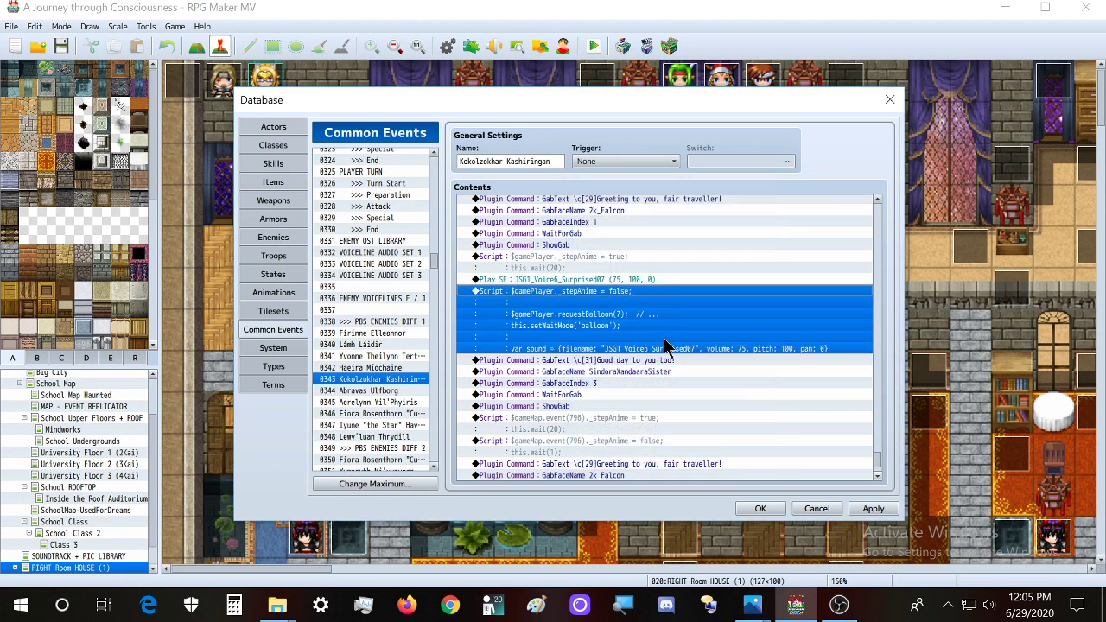
pyautogui.click(653, 282)
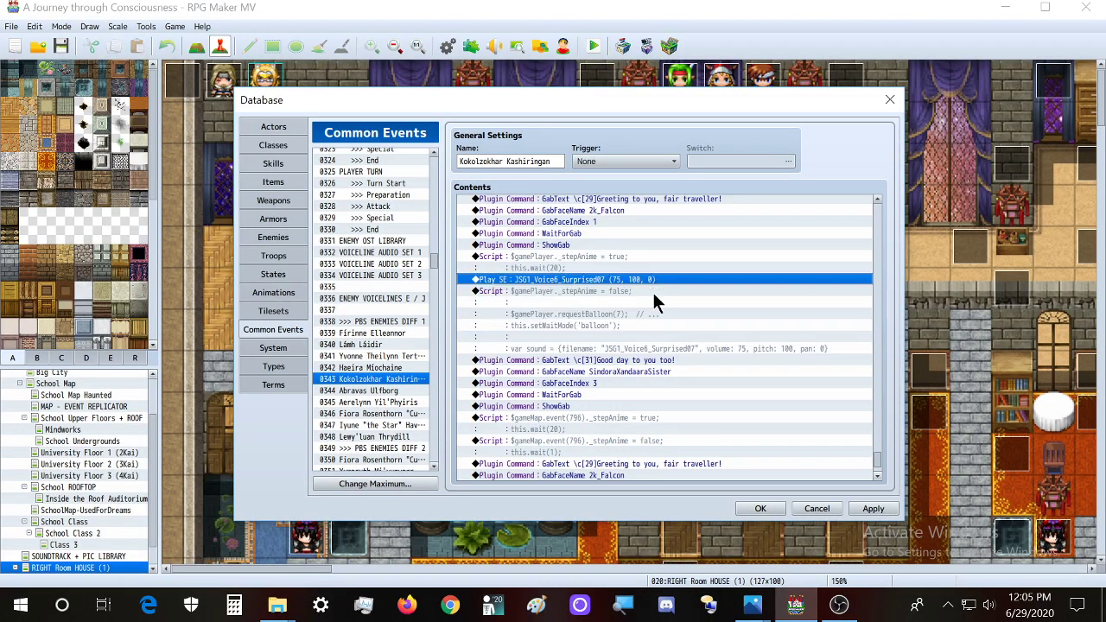
pyautogui.click(654, 307)
# Add the line AudioManager.playSe(sound); below the sound variable in the player's balloon script and check the variable line
pyautogui.doubleClick(604, 302)
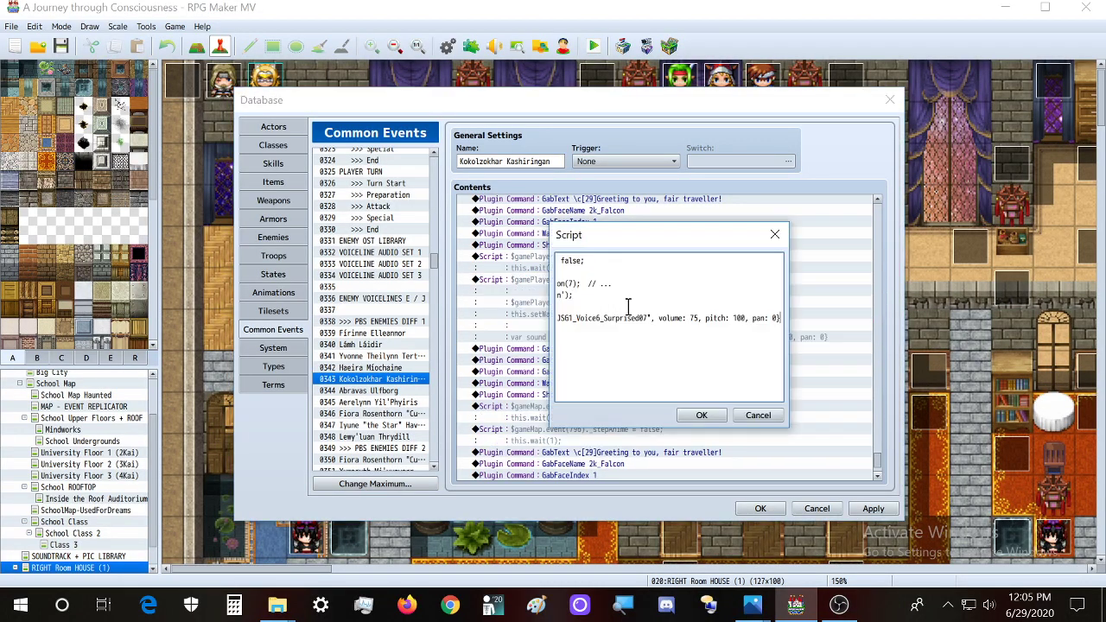
pyautogui.press('Return')
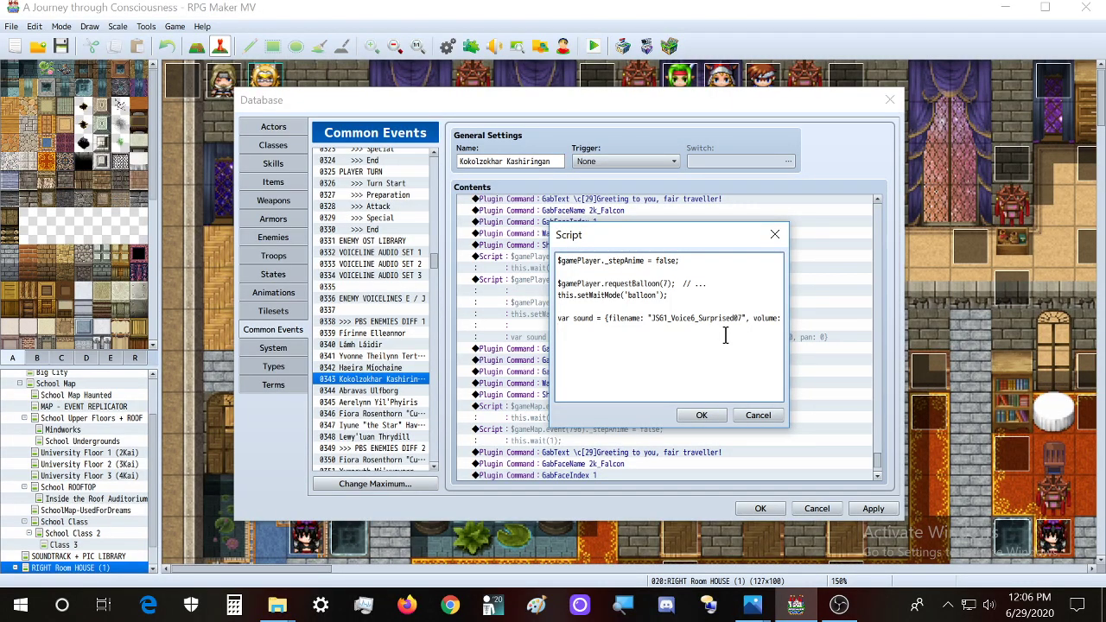
pyautogui.write('AudioManager.playSe(sound);')
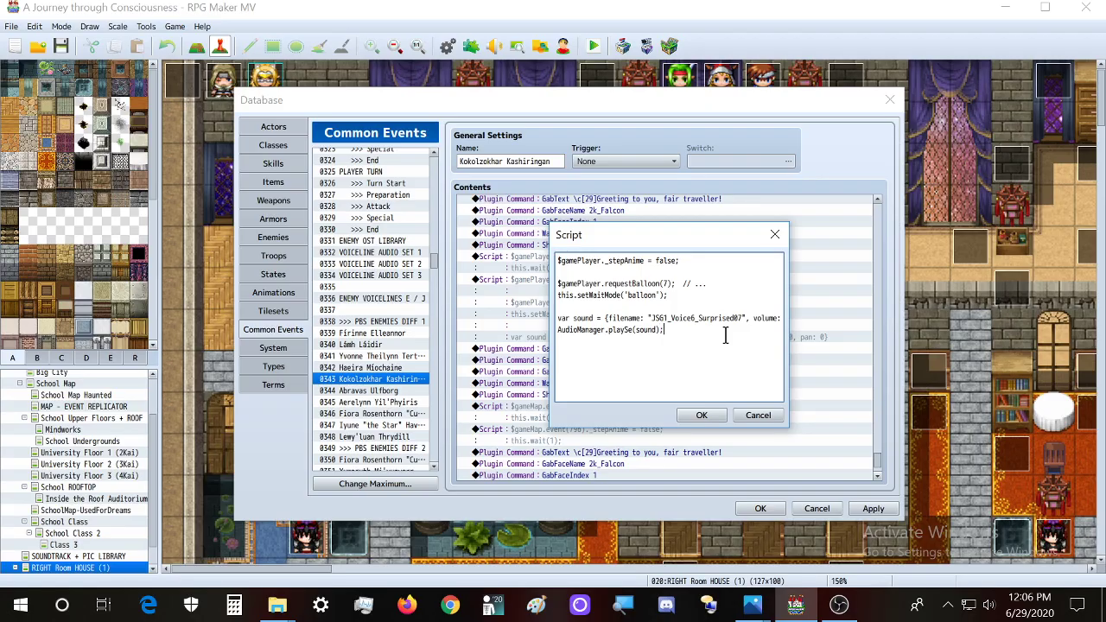
pyautogui.doubleClick(583, 318)
pyautogui.click(590, 330)
pyautogui.moveTo(578, 318); pyautogui.dragTo(767, 326)
pyautogui.click(685, 320)
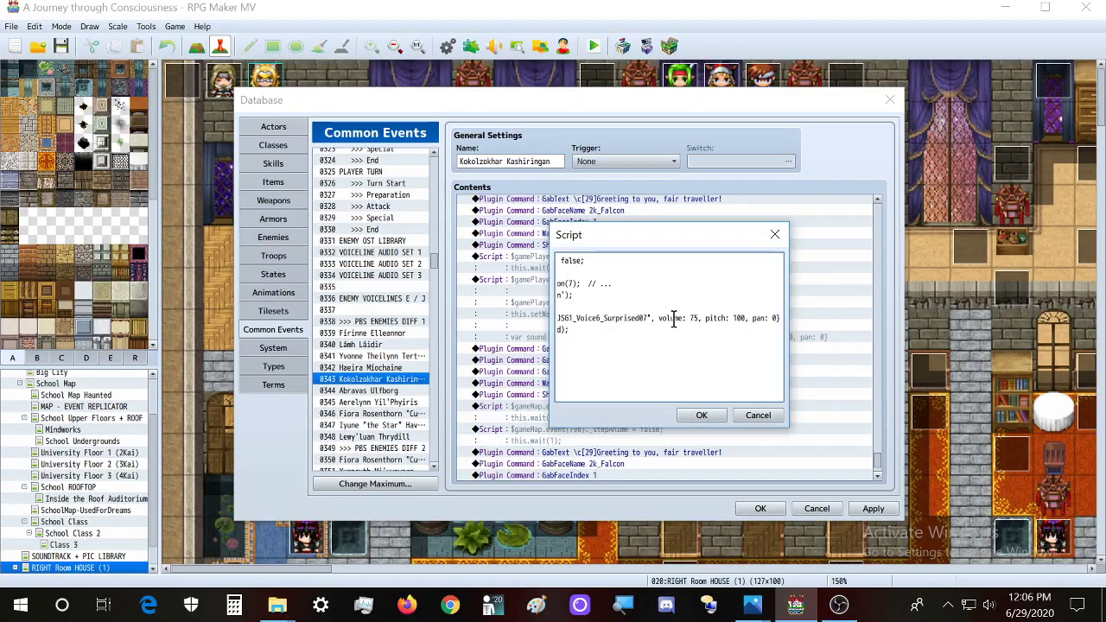
pyautogui.click(700, 414)
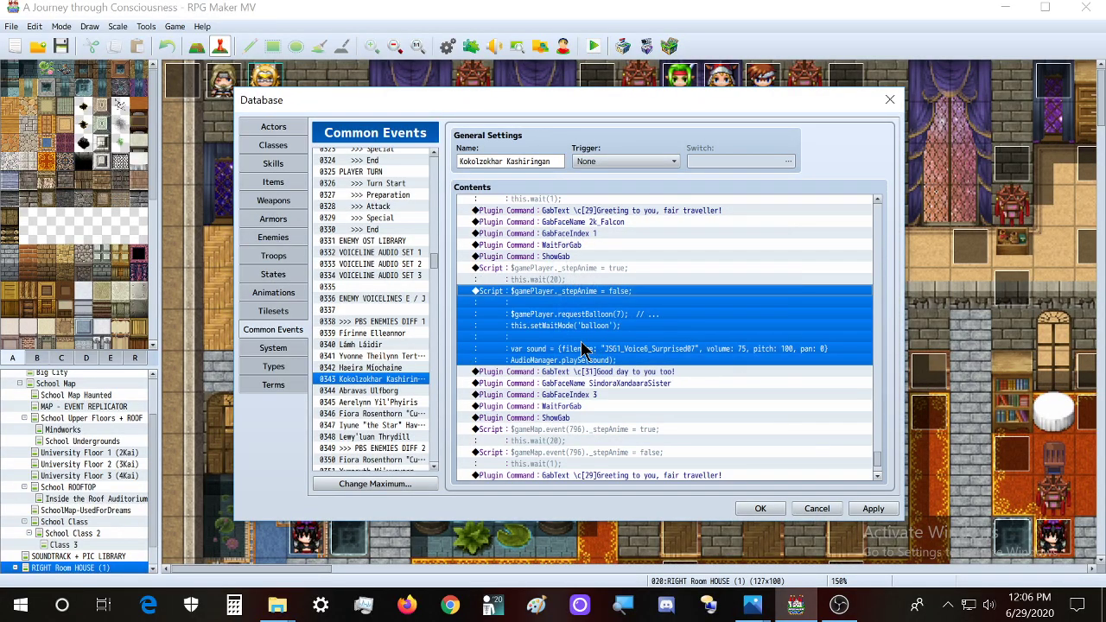
# Add the line $gameScreen.startShake(3, 7, 30); with the comment "// power, intensity, duration" at the end of the player's balloon script
pyautogui.click(582, 340)
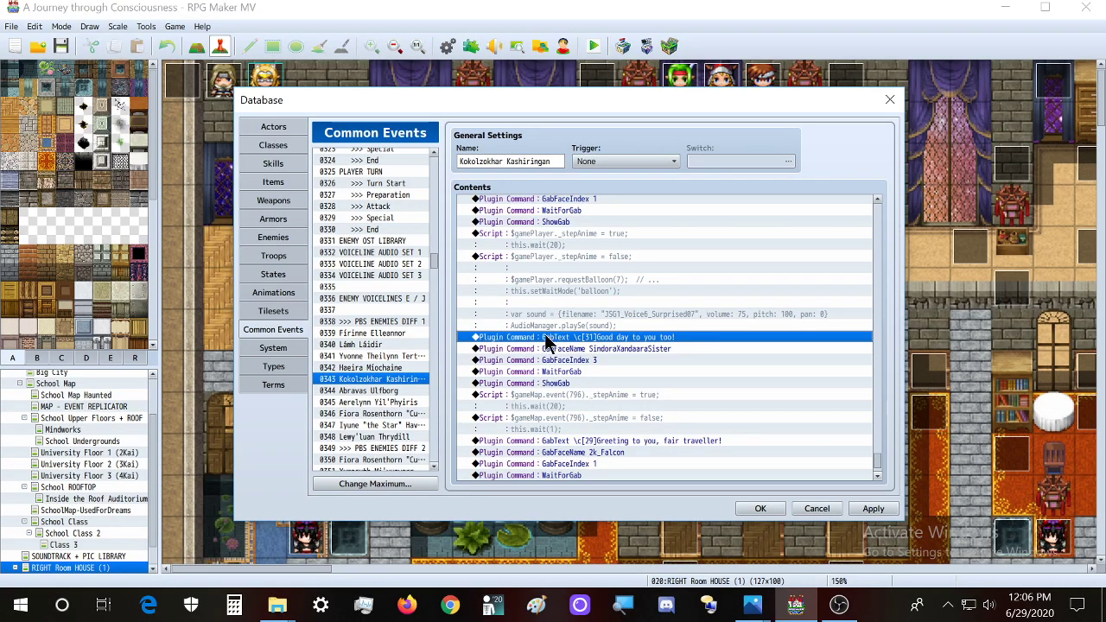
pyautogui.doubleClick(563, 263)
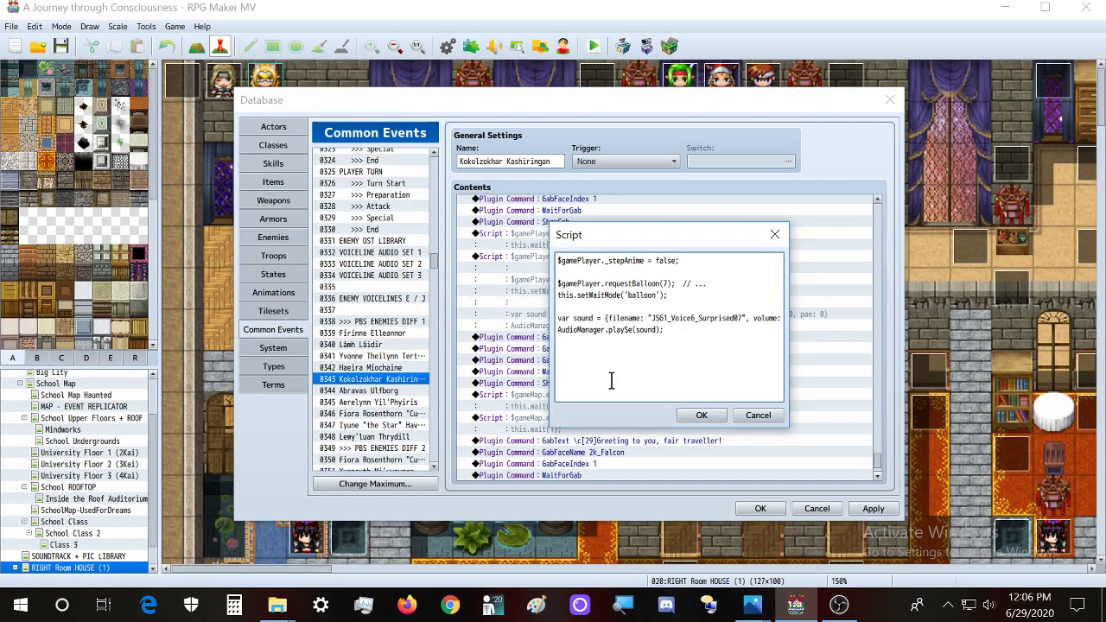
pyautogui.write('$gameScree')
pyautogui.write('n.shake')
pyautogui.write('start')
pyautogui.press('Delete')
pyautogui.write('Shake(')
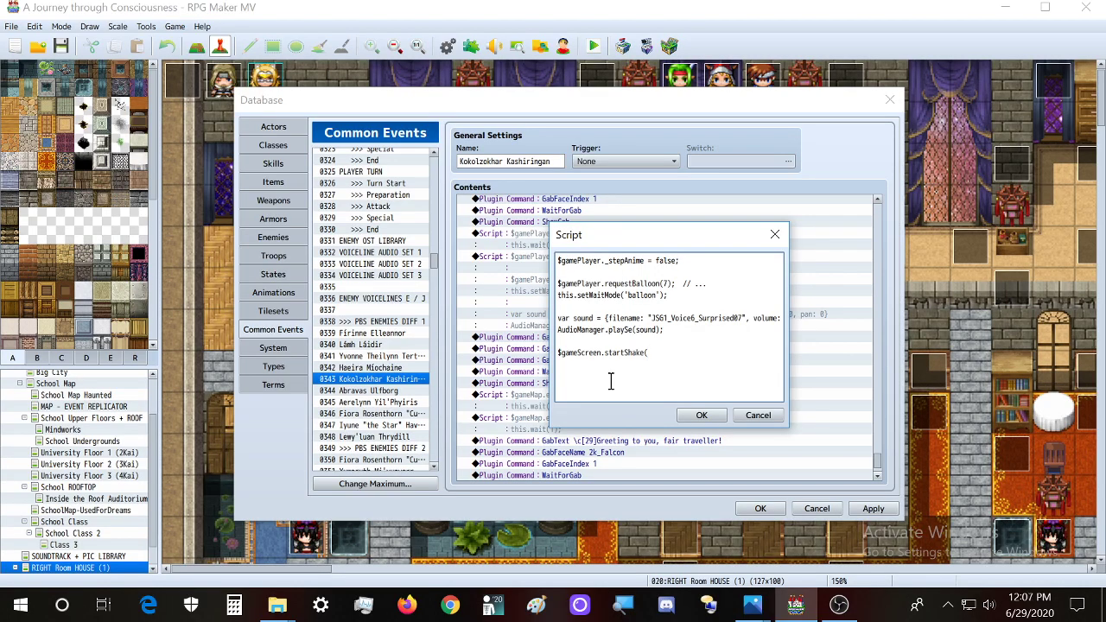
pyautogui.write('3, 7, 30);   //')
pyautogui.write('power, intensity, ')
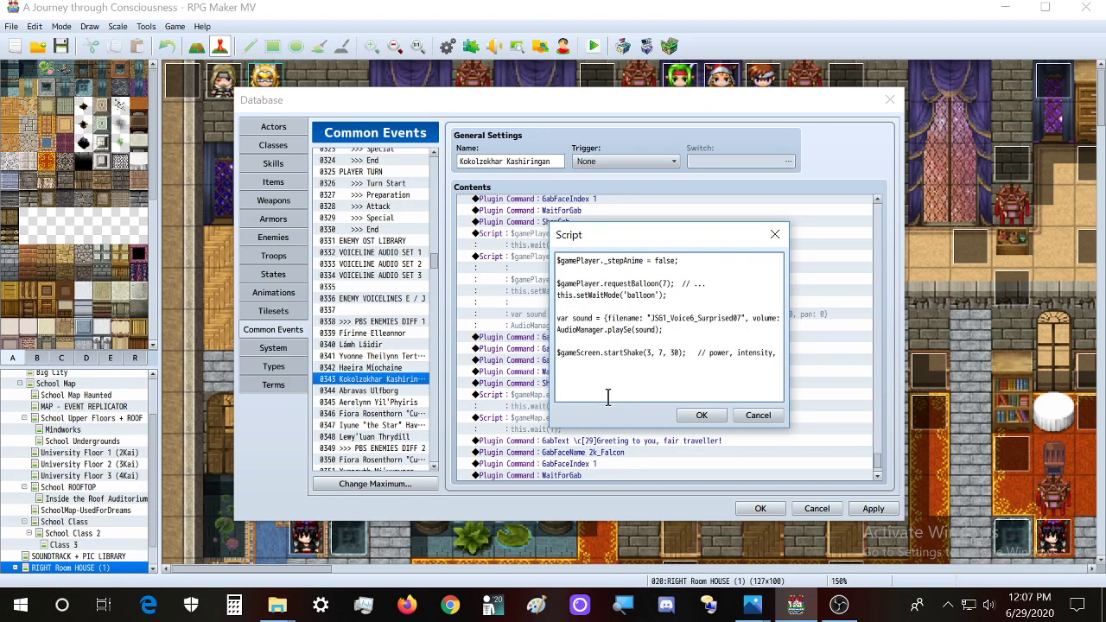
pyautogui.write('duration')
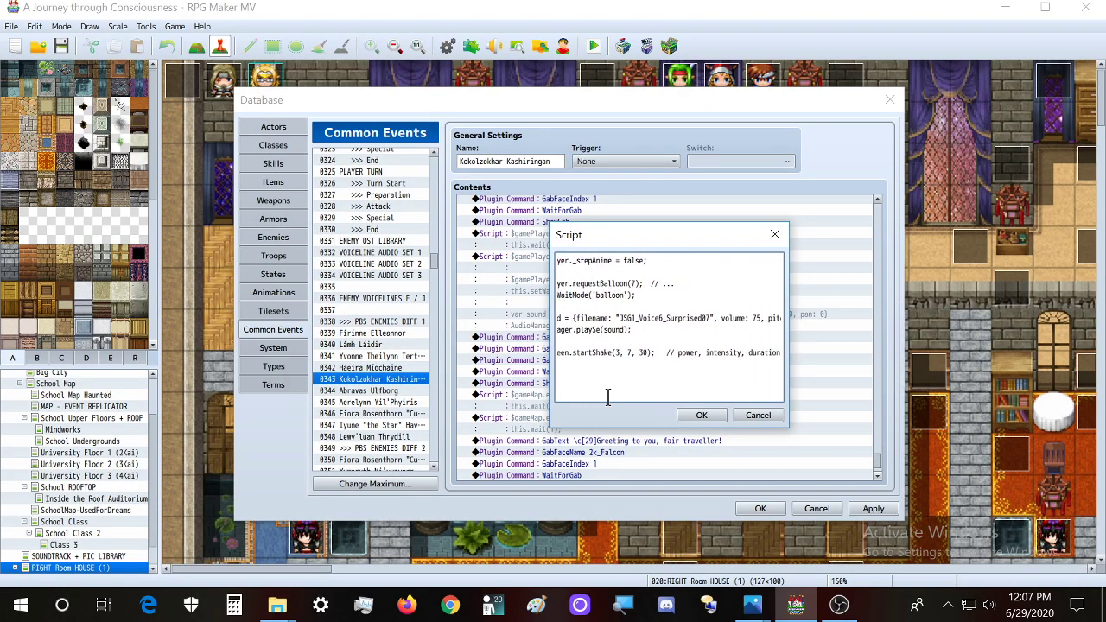
pyautogui.click(700, 416)
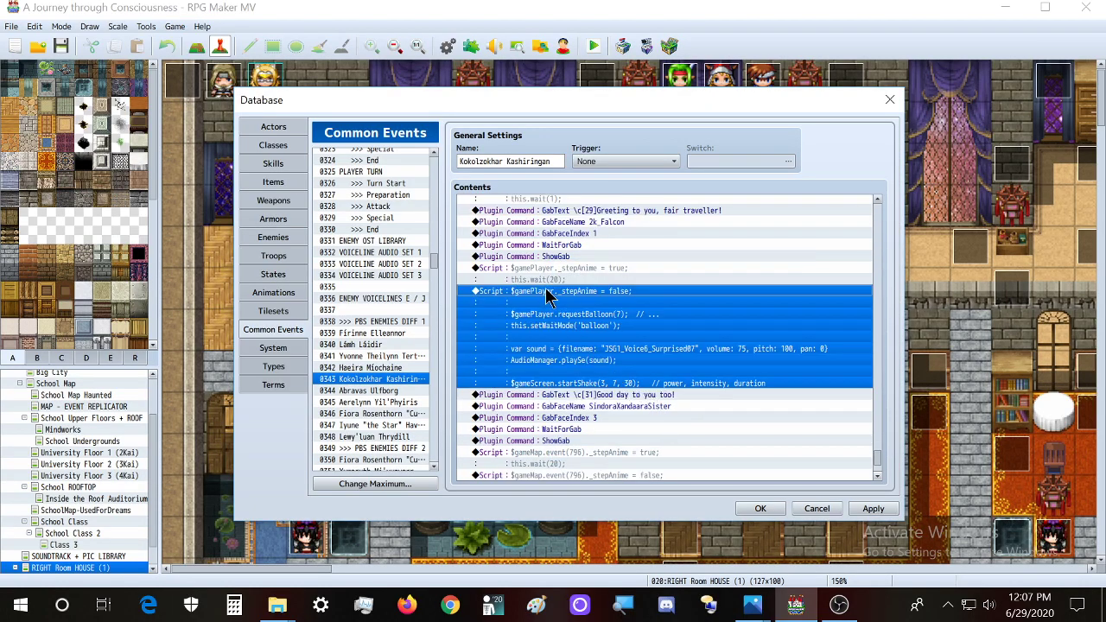
# Check the parameters offered by the Shake Screen event command without adding it to the event
pyautogui.press('Insert')
pyautogui.click(553, 160)
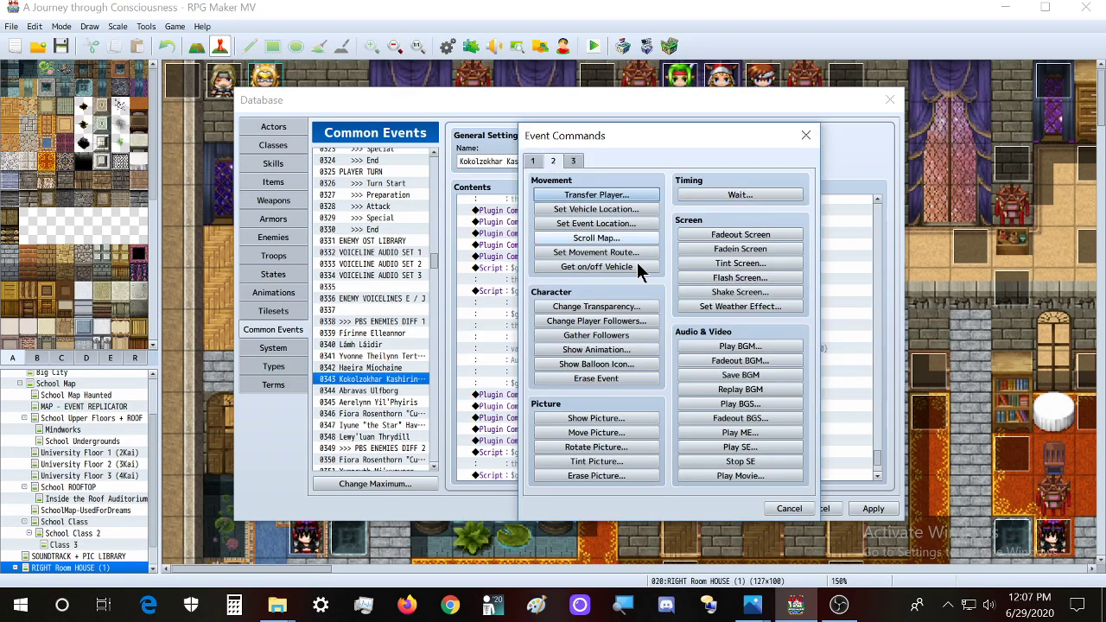
pyautogui.click(703, 291)
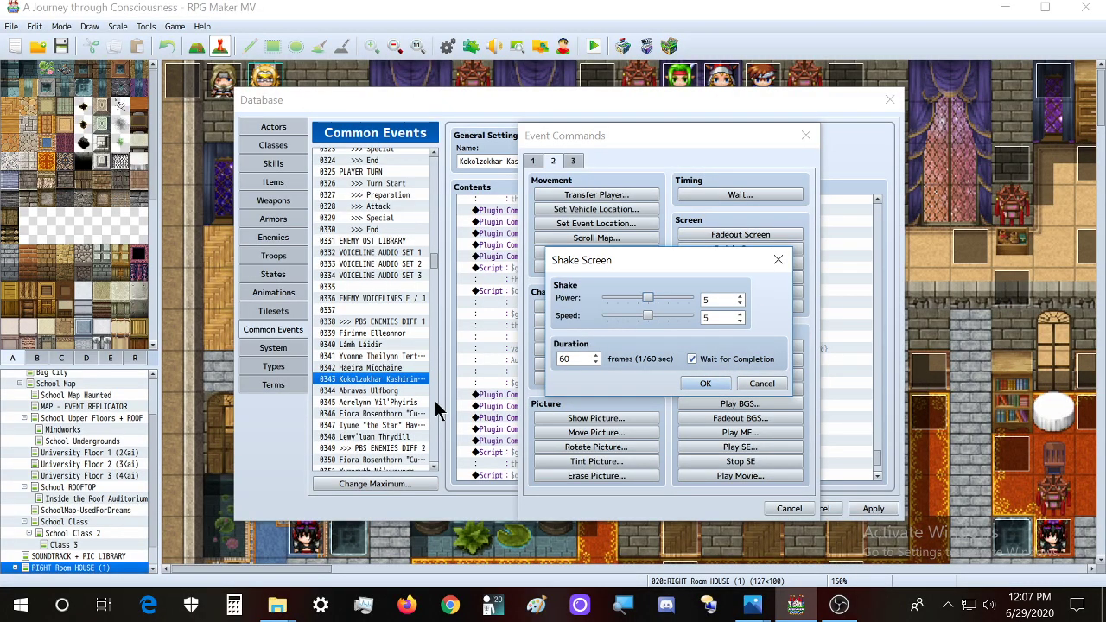
pyautogui.press('Escape')
pyautogui.press('Escape')
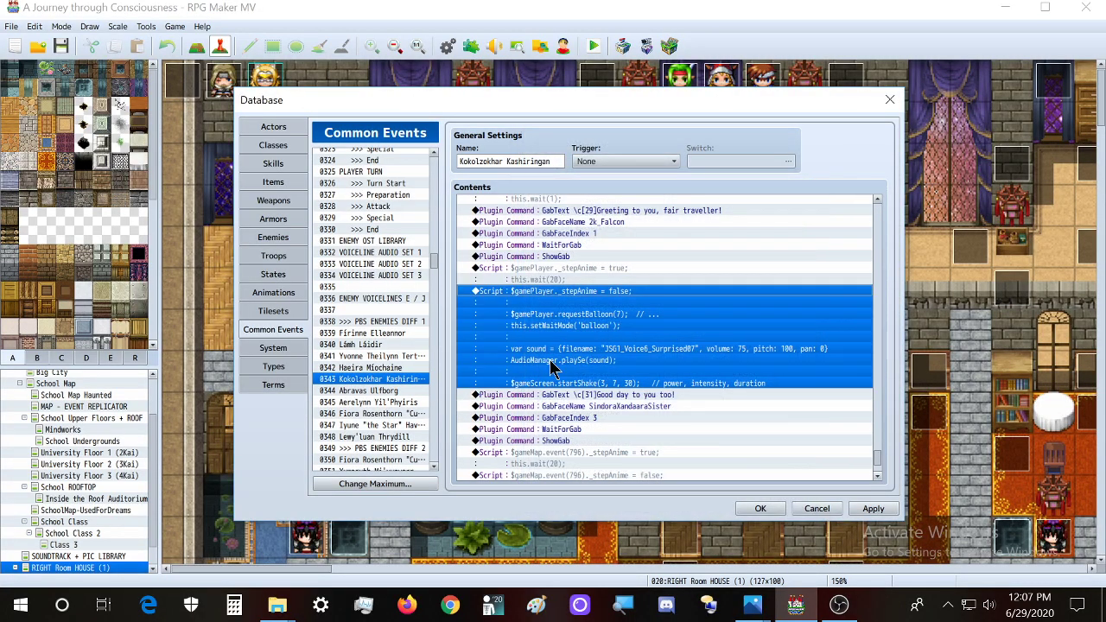
# Insert a script command this.wait(90); directly before Sindora's "Good day to you too!" gab text
pyautogui.click(609, 394)
pyautogui.press('Insert')
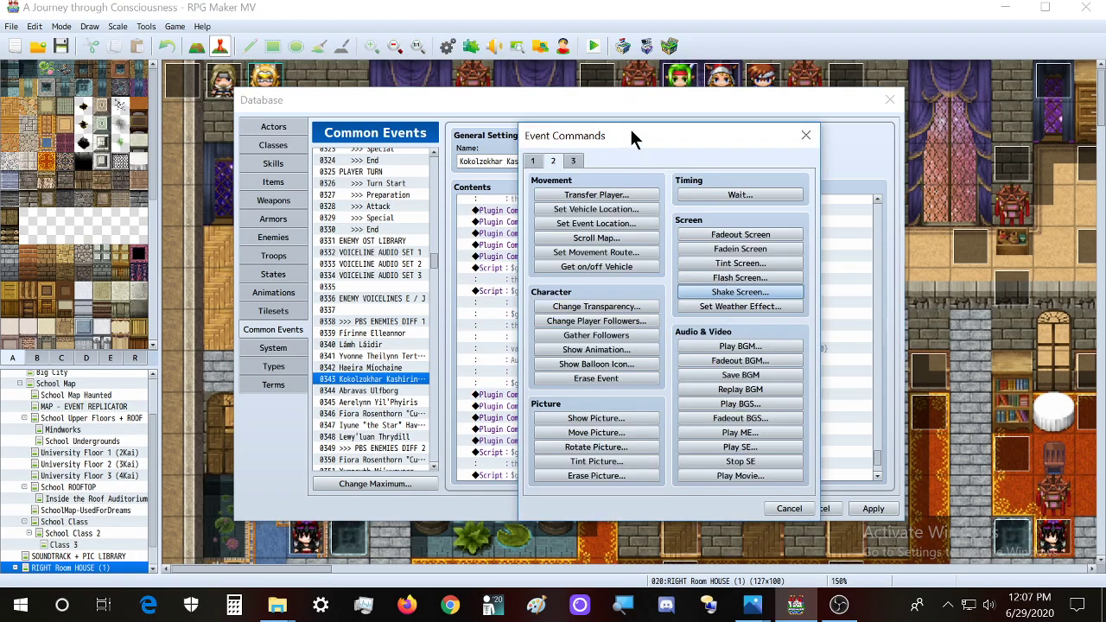
pyautogui.moveTo(630, 138); pyautogui.dragTo(259, 147)
pyautogui.click(204, 171)
pyautogui.click(373, 472)
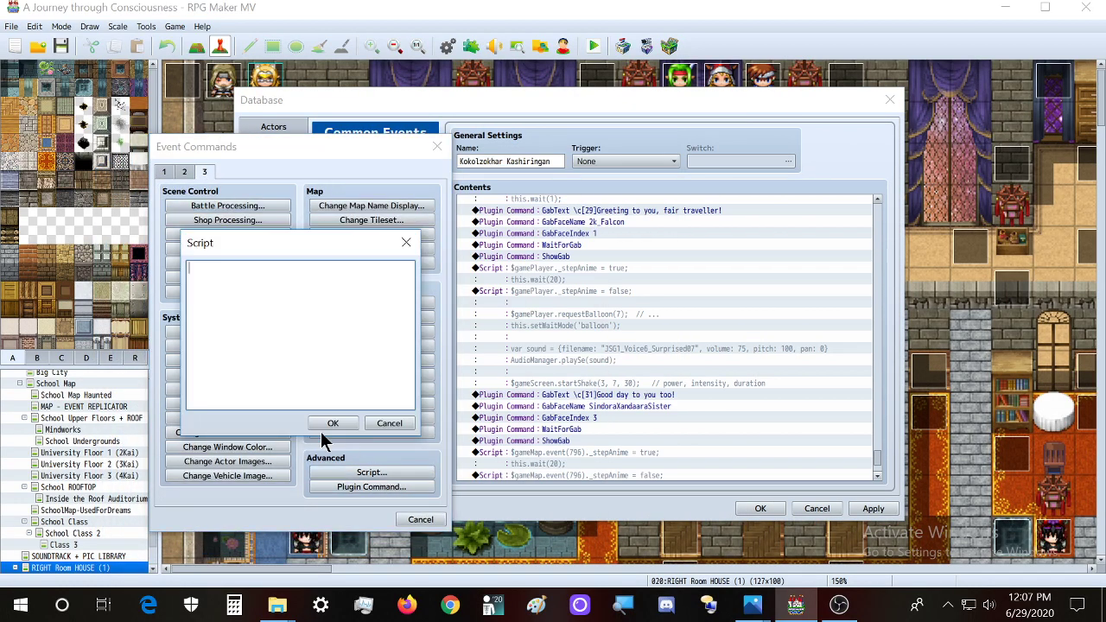
pyautogui.write('this.wait(90);')
pyautogui.click(335, 422)
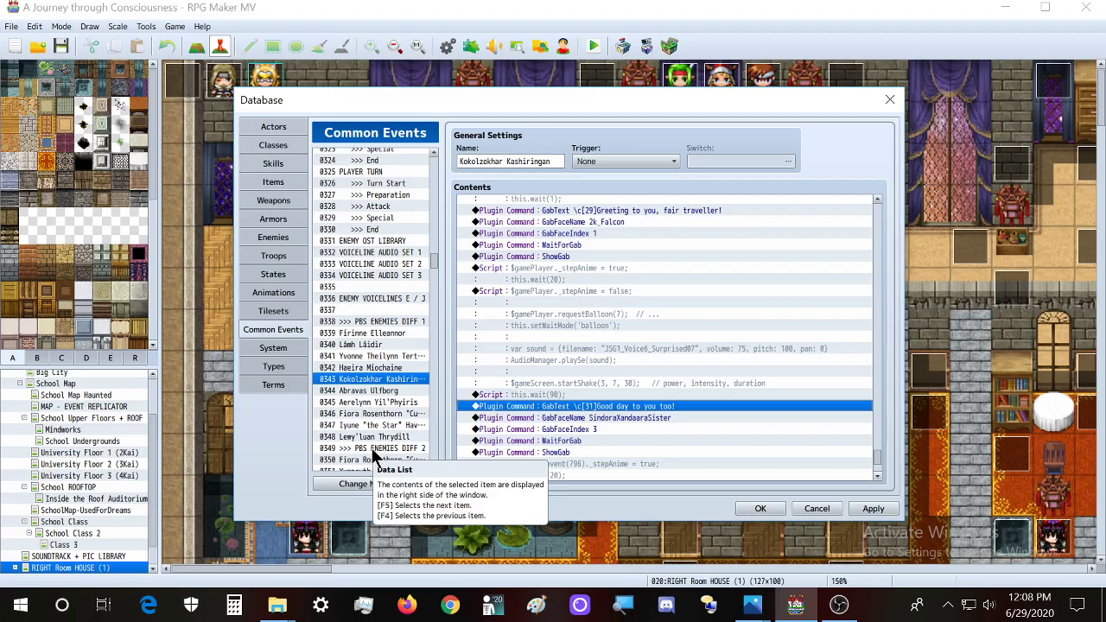
# Replace the word "intensity" with "speed" in the startShake comment of the player's balloon script
pyautogui.moveTo(690, 89); pyautogui.dragTo(736, 97)
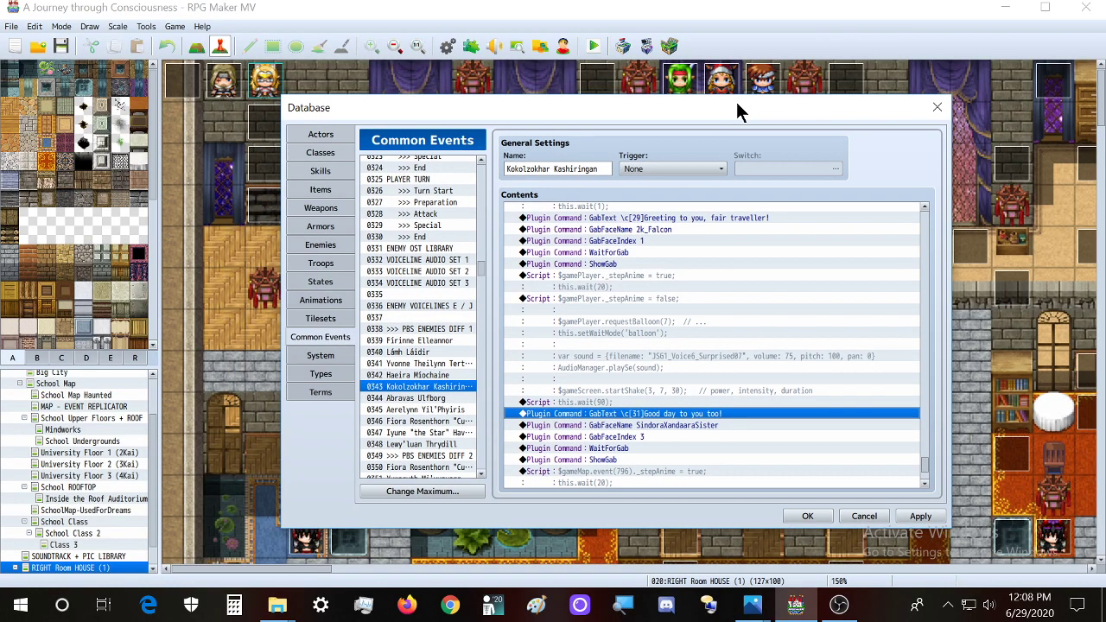
pyautogui.scroll(-2, 671, 304)
pyautogui.scroll(-2, 670, 304)
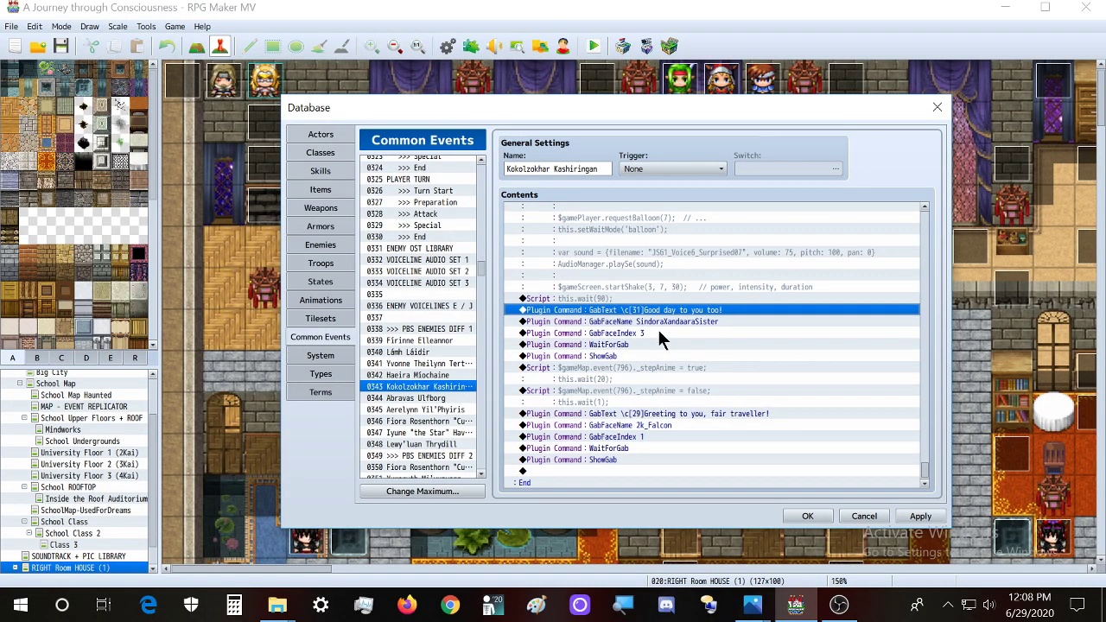
pyautogui.click(681, 217)
pyautogui.doubleClick(687, 225)
pyautogui.doubleClick(767, 361)
pyautogui.write('speed')
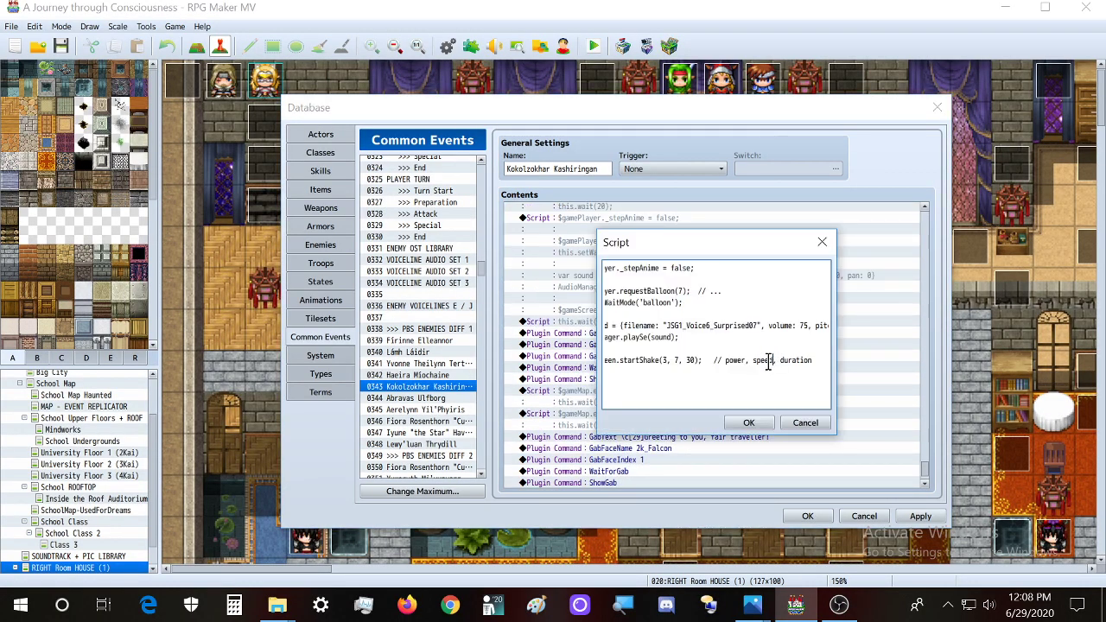
pyautogui.click(738, 423)
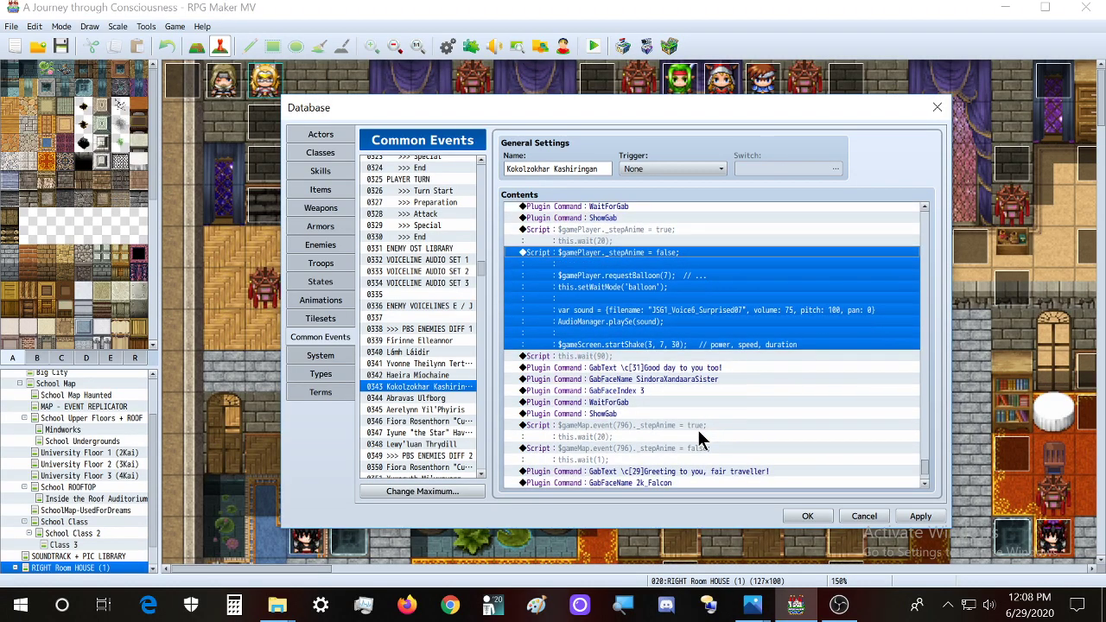
pyautogui.scroll(-1, 672, 401)
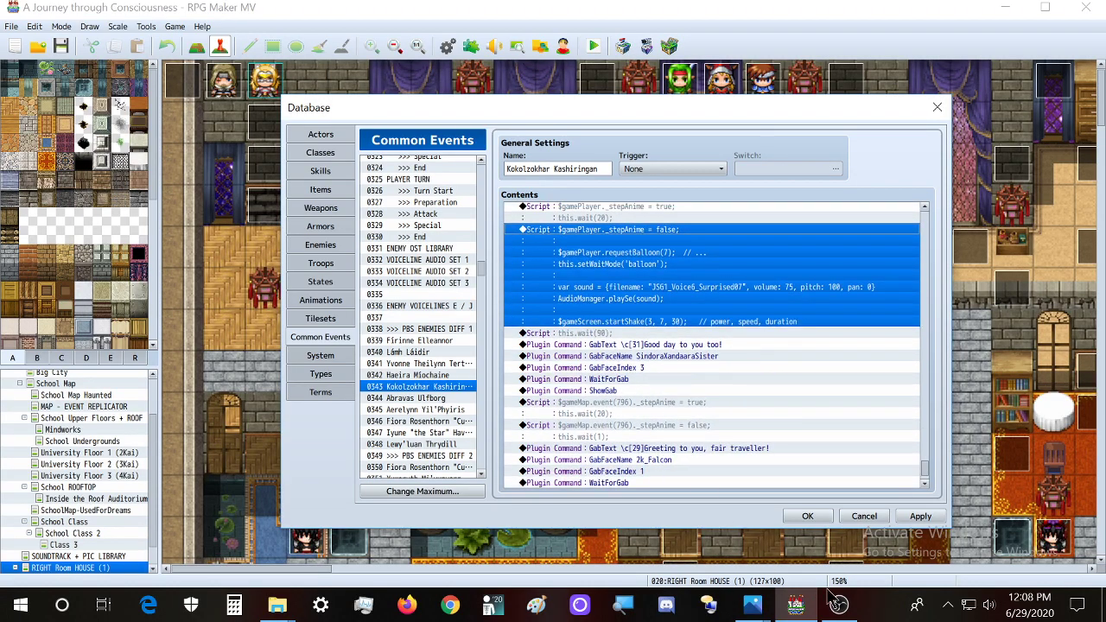
# Examine the SindoraXandaaraSister.png face sheet and compare its expressions with the GabFaceIndex of Sindora's "Good day to you too!" line
pyautogui.moveTo(748, 602)
pyautogui.moveTo(812, 531)
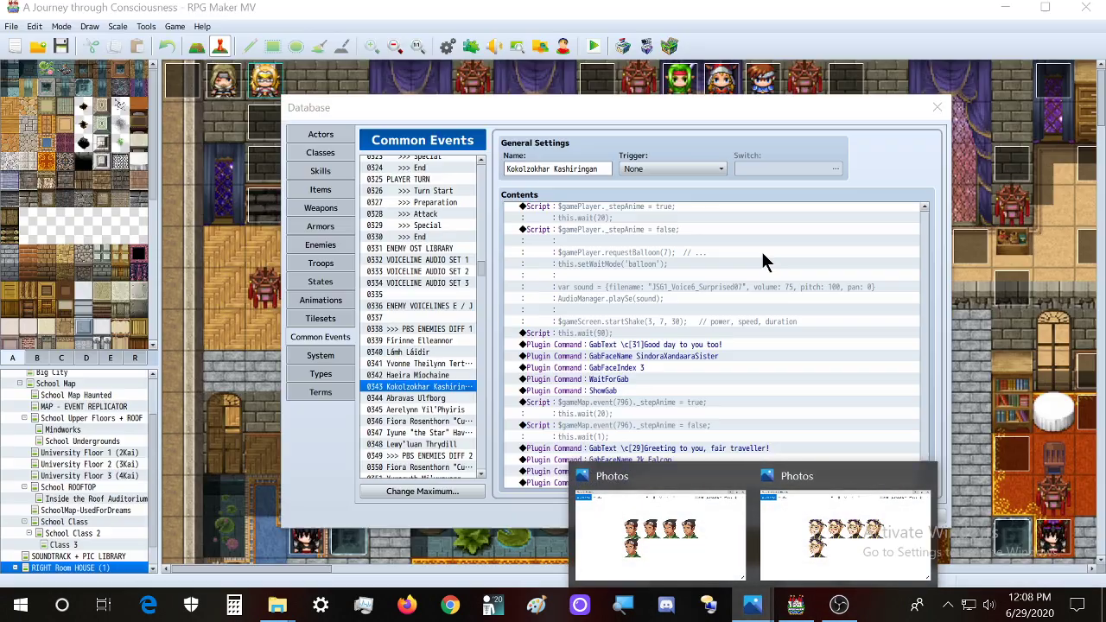
pyautogui.click(642, 369)
pyautogui.scroll(-1, 665, 418)
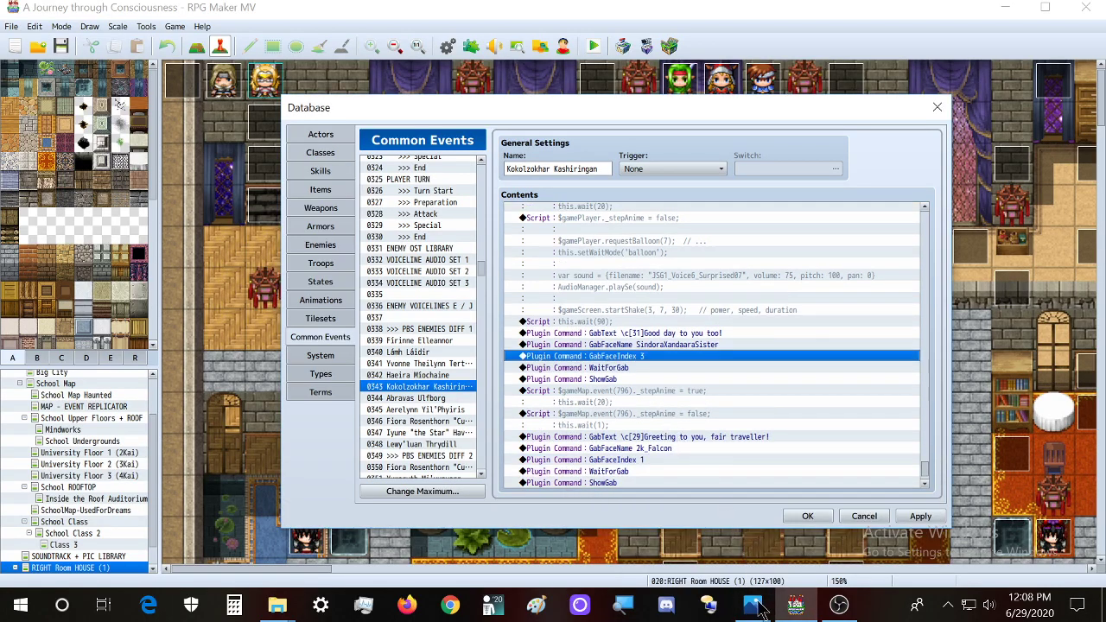
pyautogui.moveTo(753, 603)
pyautogui.click(657, 518)
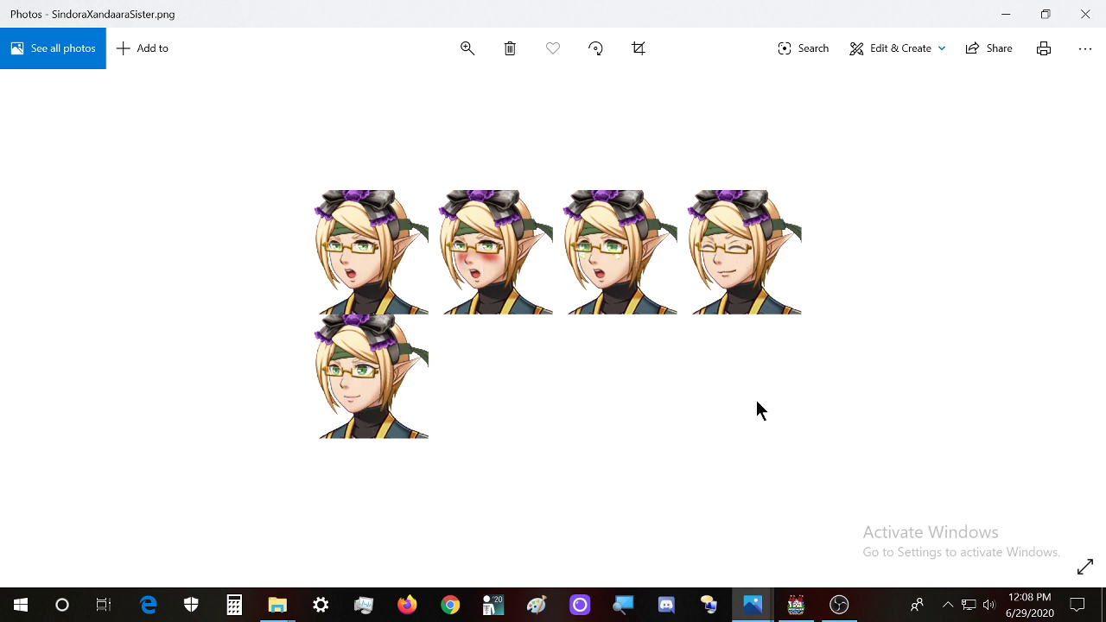
pyautogui.click(796, 604)
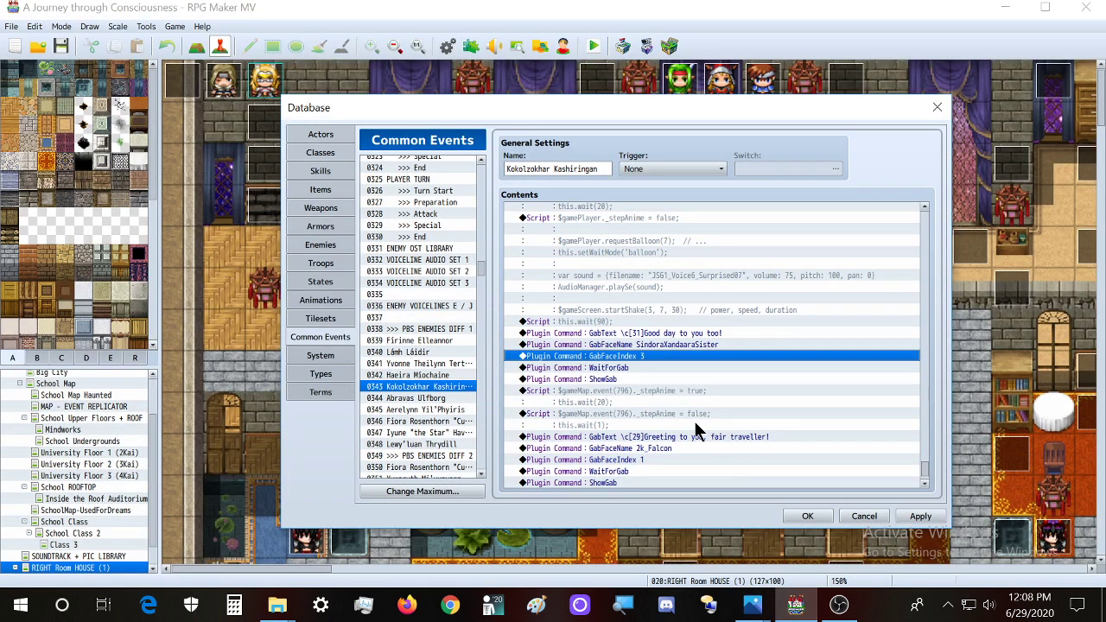
pyautogui.click(752, 604)
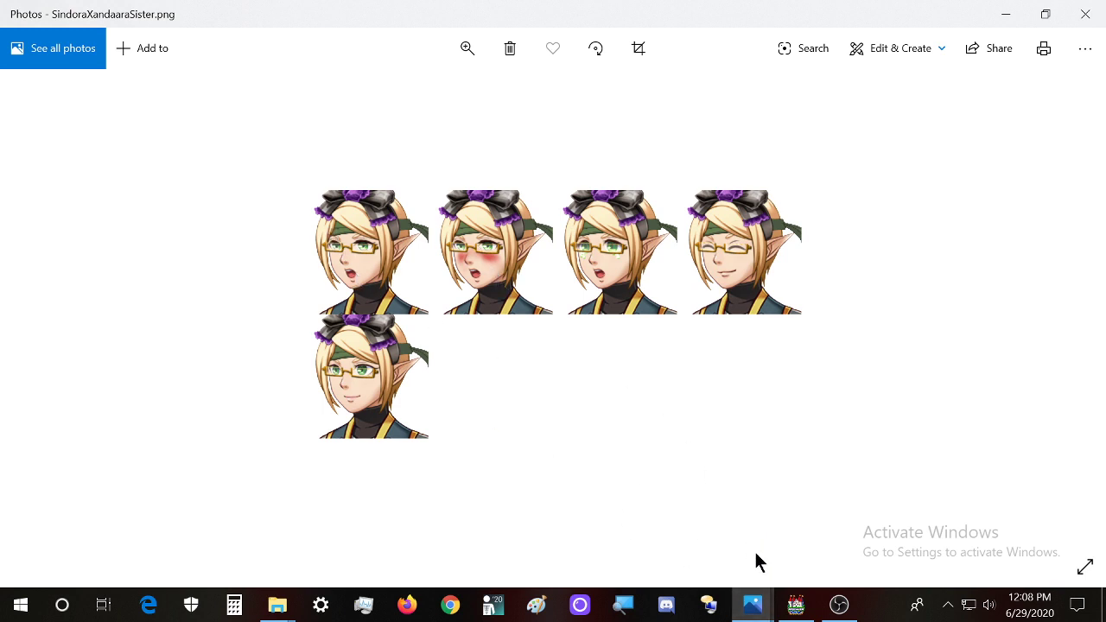
pyautogui.click(796, 603)
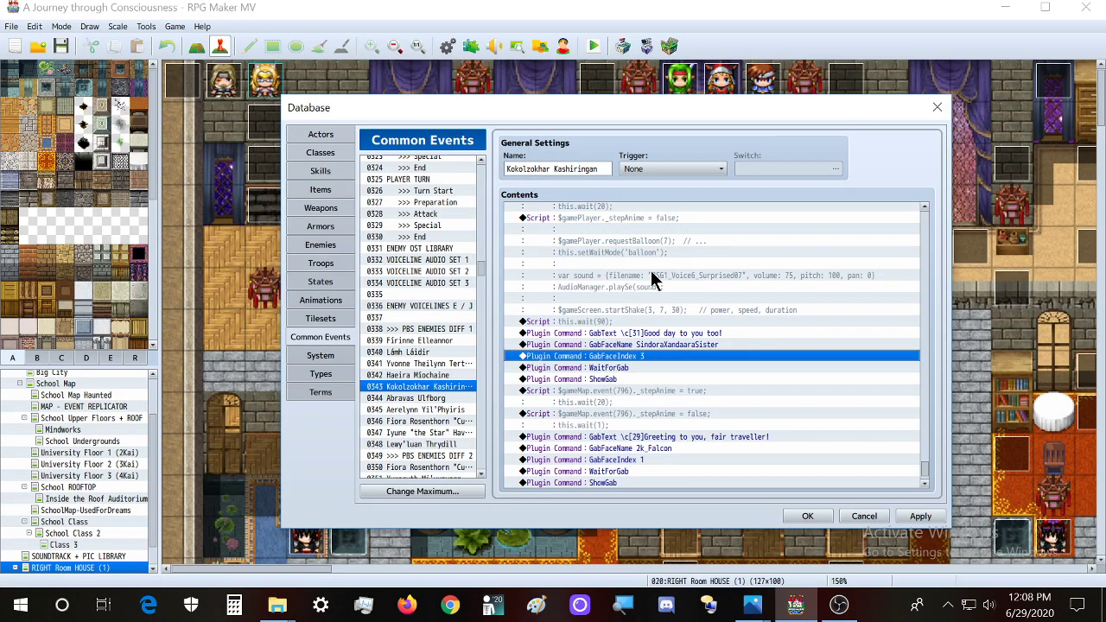
pyautogui.scroll(-1, 647, 273)
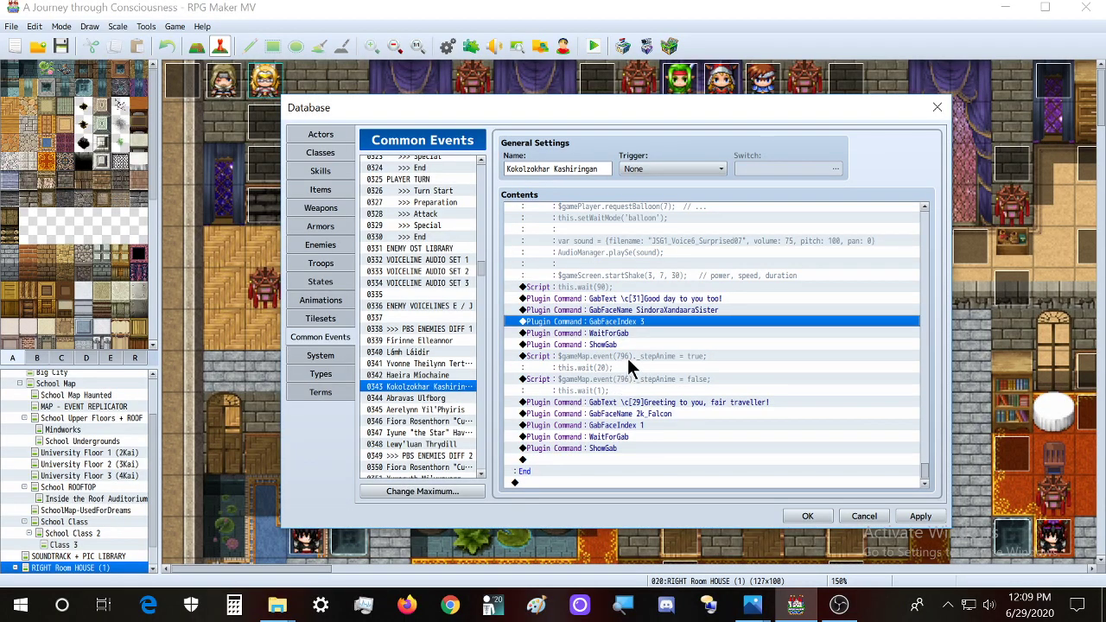
# Change the last gab text in Sindora's exchange to \c[29]Kokolzokhar Kashiringan's my name!, copying the name from the common event
pyautogui.scroll(4, 603, 418)
pyautogui.scroll(-4, 602, 419)
pyautogui.click(622, 402)
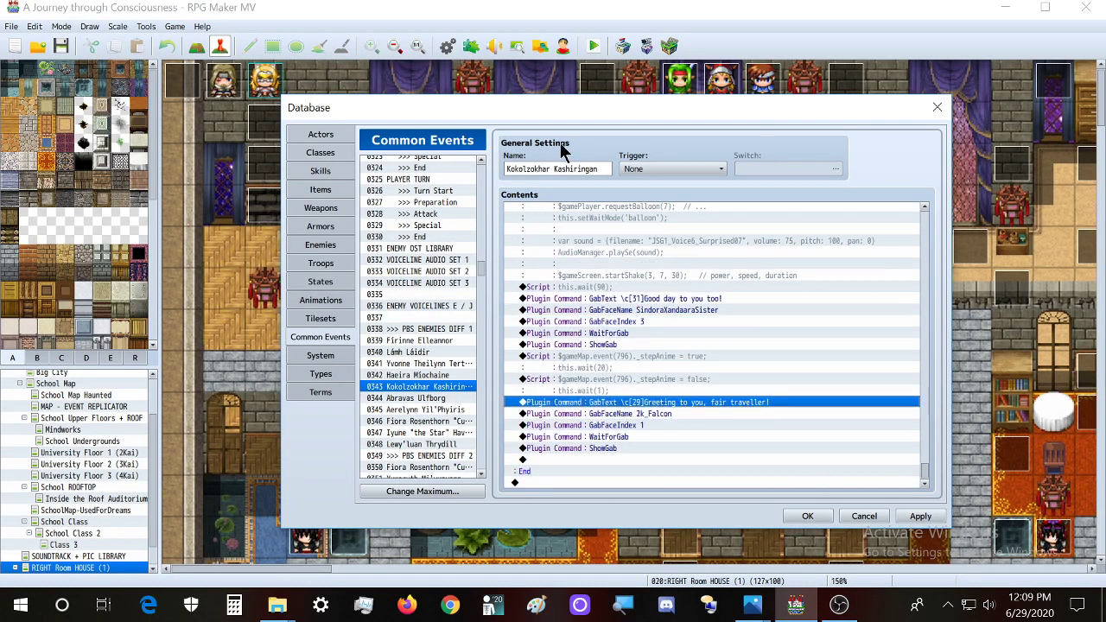
pyautogui.tripleClick(583, 168)
pyautogui.hotkey('ctrl', 'c')
pyautogui.click(624, 405)
pyautogui.doubleClick(632, 406)
pyautogui.moveTo(659, 336); pyautogui.dragTo(814, 337)
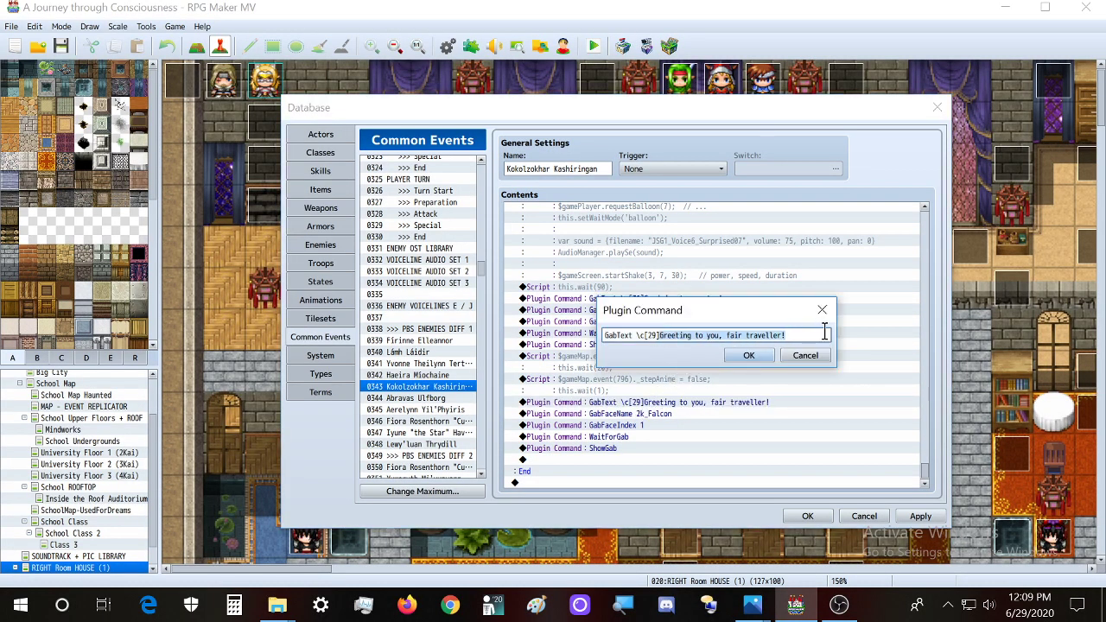
pyautogui.hotkey('ctrl', 'v')
pyautogui.write("'s my name")
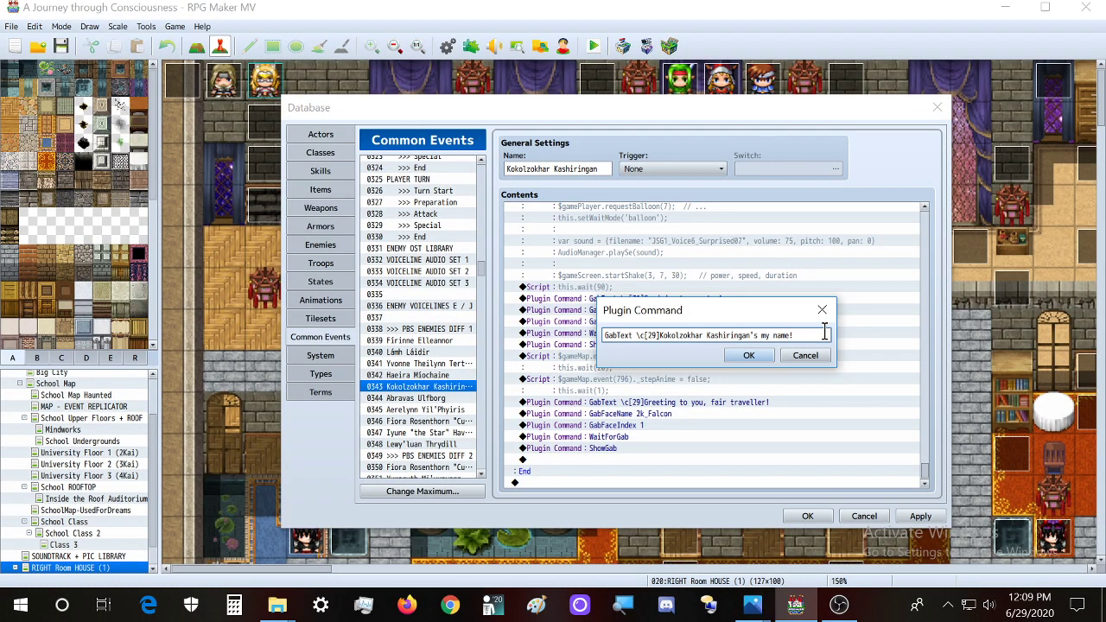
pyautogui.click(760, 357)
pyautogui.scroll(-1, 702, 354)
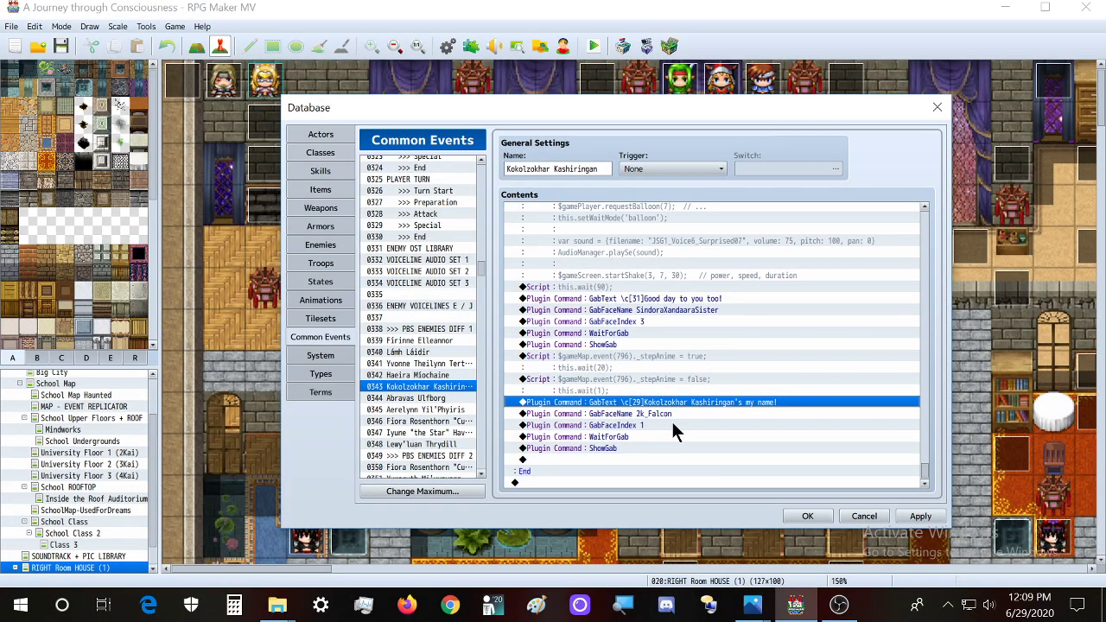
# Preview the open face sheets and set the GabFaceIndex of the "Kokolzokhar Kashiringan's my name!" line to 0
pyautogui.click(751, 605)
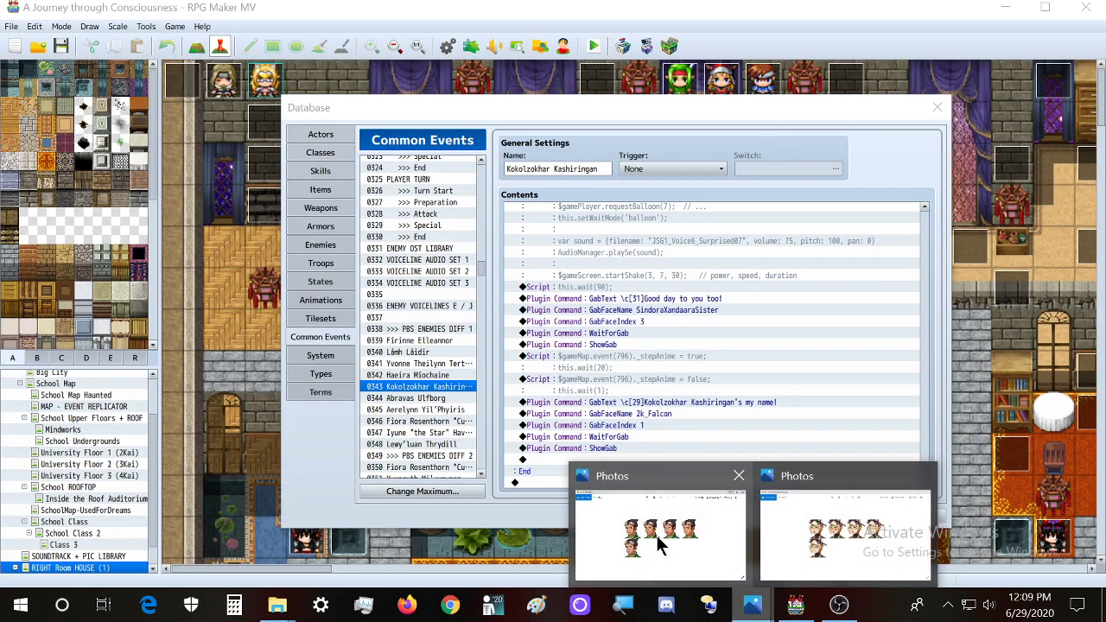
pyautogui.moveTo(655, 535)
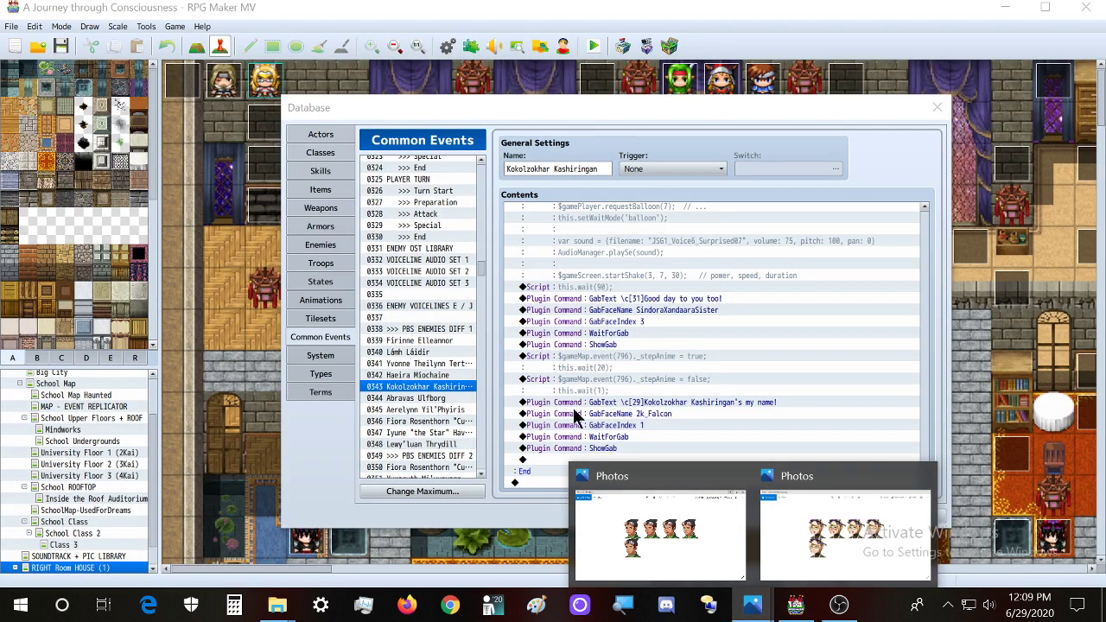
pyautogui.click(646, 427)
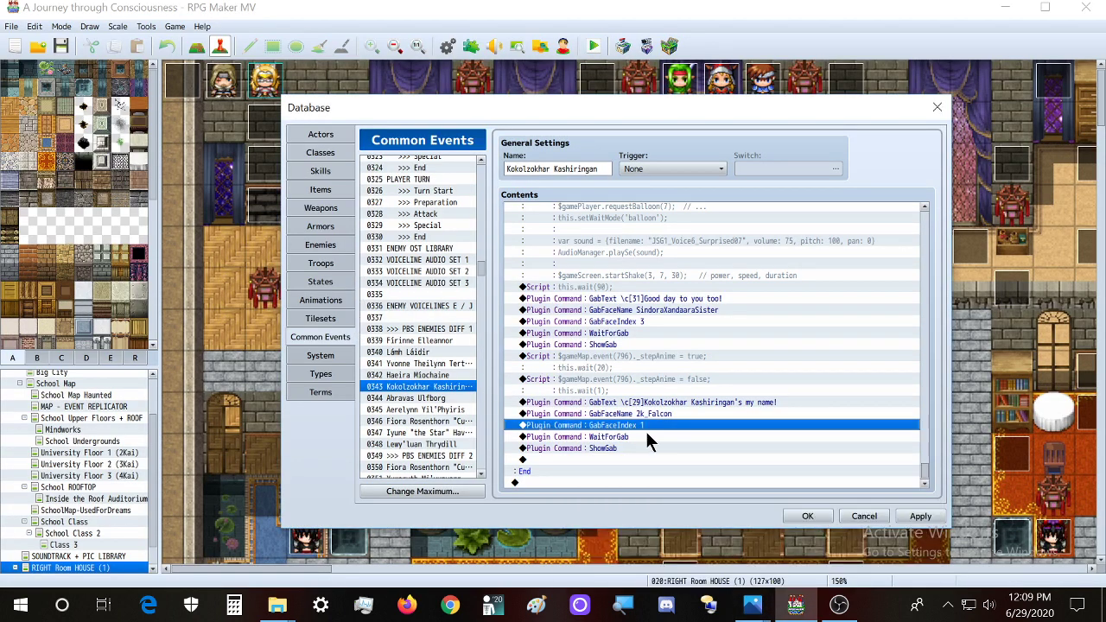
pyautogui.press('Return')
pyautogui.click(682, 335)
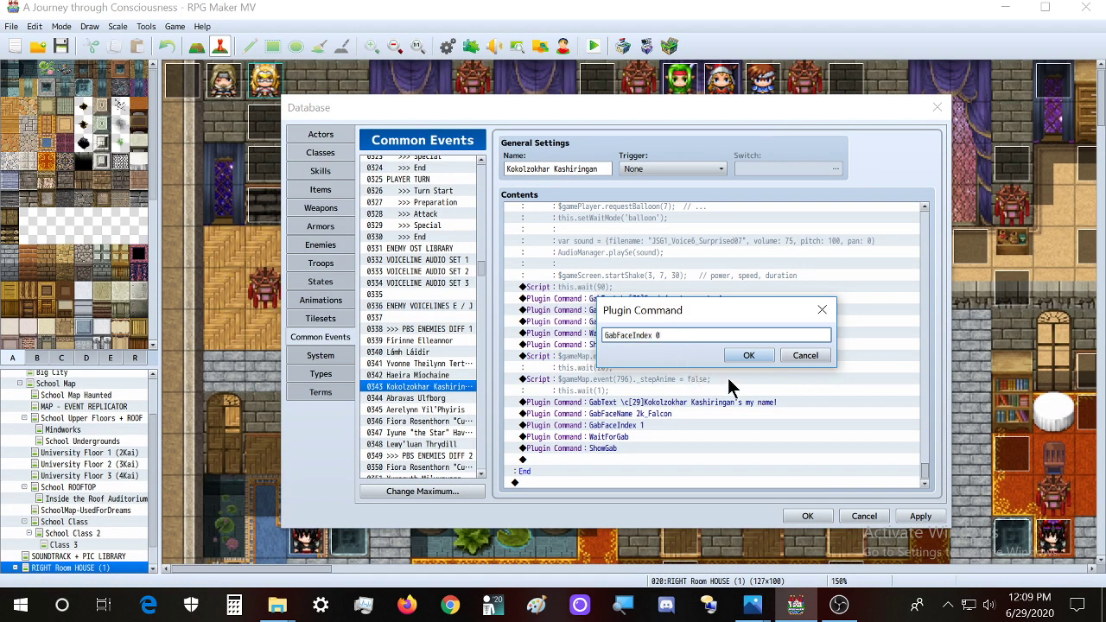
pyautogui.press('BackSpace')
pyautogui.write('0')
pyautogui.click(740, 360)
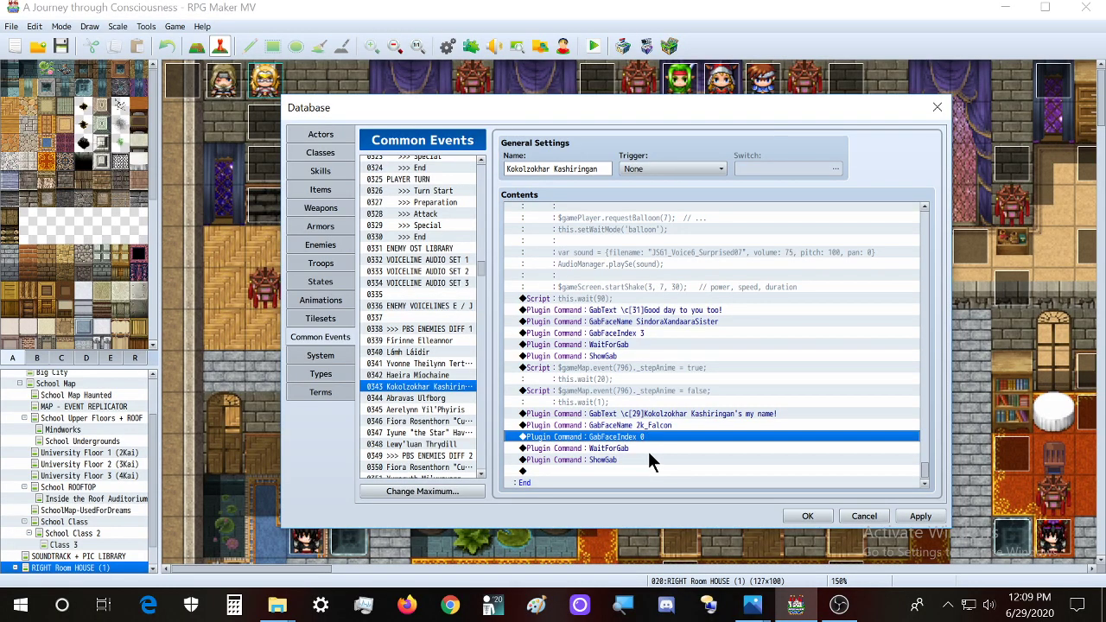
# Add a script after the last ShowGab containing $gamePlayer._stepAnime = true; and this.wait(20);
pyautogui.scroll(-1, 645, 452)
pyautogui.doubleClick(634, 459)
pyautogui.moveTo(625, 138); pyautogui.dragTo(271, 158)
pyautogui.press('Return')
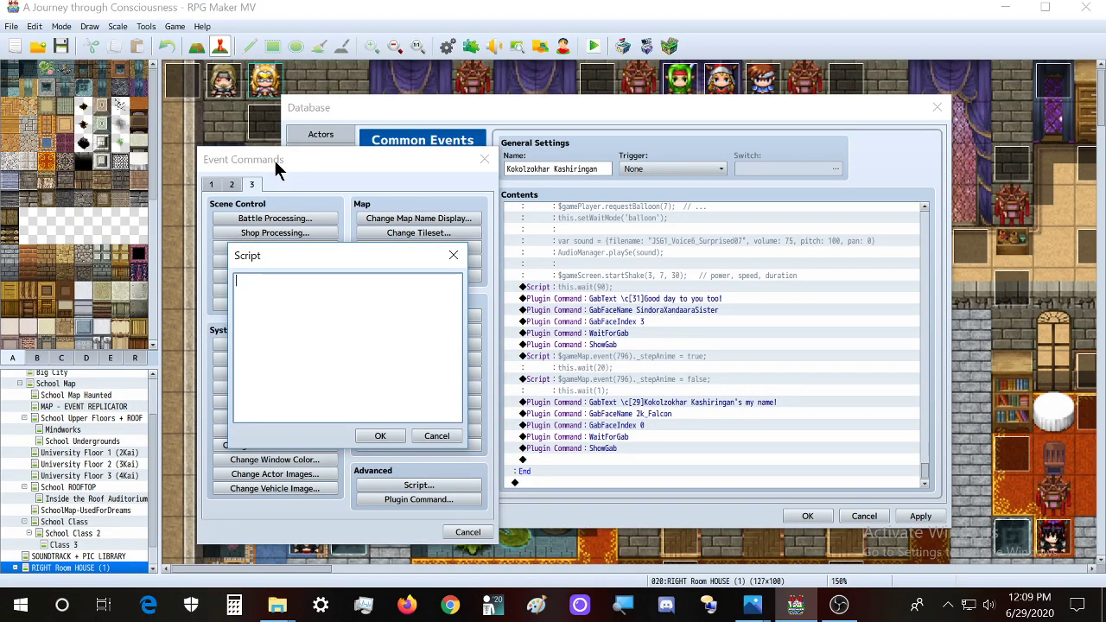
pyautogui.write('$game')
pyautogui.write('Map')
pyautogui.write('.')
pyautogui.press('Left')
pyautogui.press('BackSpace')
pyautogui.press('BackSpace')
pyautogui.press('BackSpace')
pyautogui.write('Player')
pyautogui.press('Right')
pyautogui.write('_stepA')
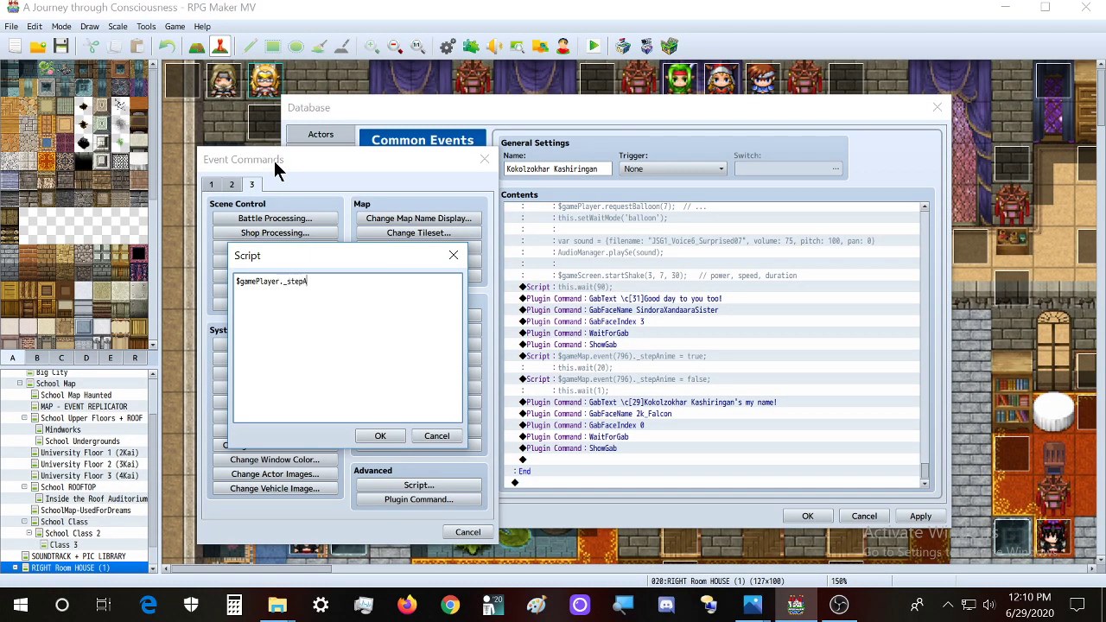
pyautogui.write('nime = true;')
pyautogui.press('Return')
pyautogui.write('this.wait(20);')
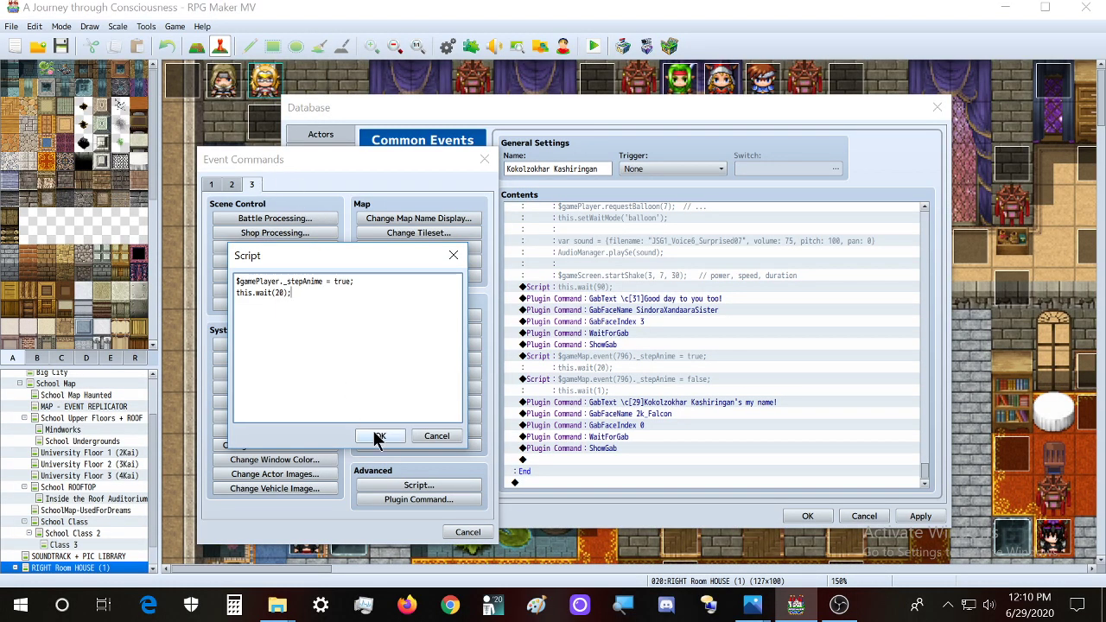
# Copy the player's step-animation script into a second script below it, with _stepAnime = false; and this.wait(1);
pyautogui.moveTo(378, 280); pyautogui.dragTo(199, 287)
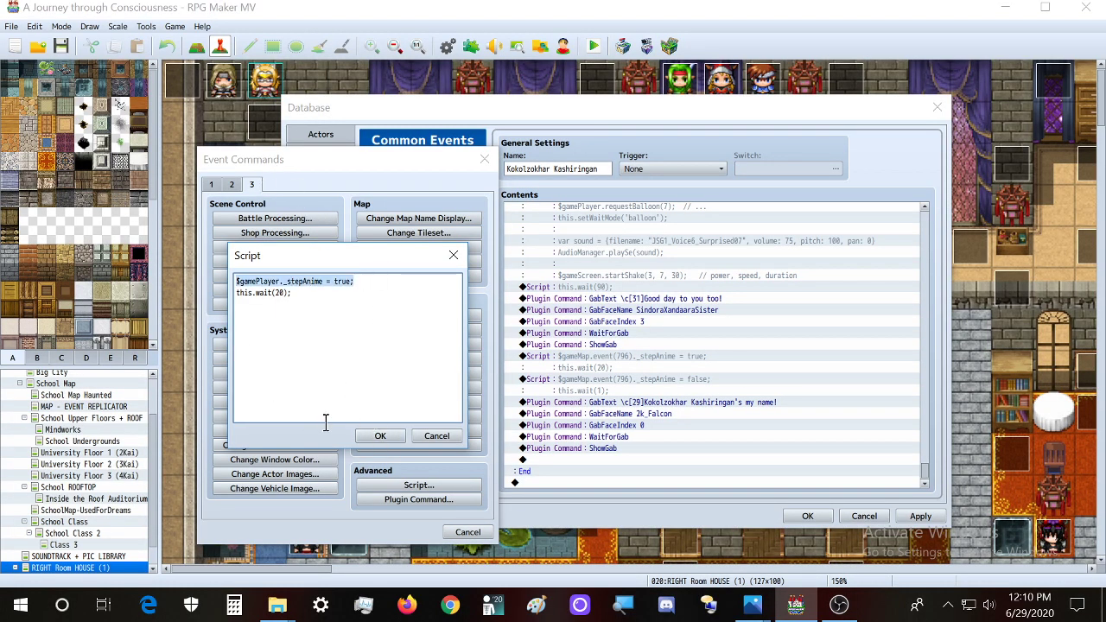
pyautogui.click(338, 298)
pyautogui.hotkey('ctrl', 'a')
pyautogui.hotkey('ctrl', 'c')
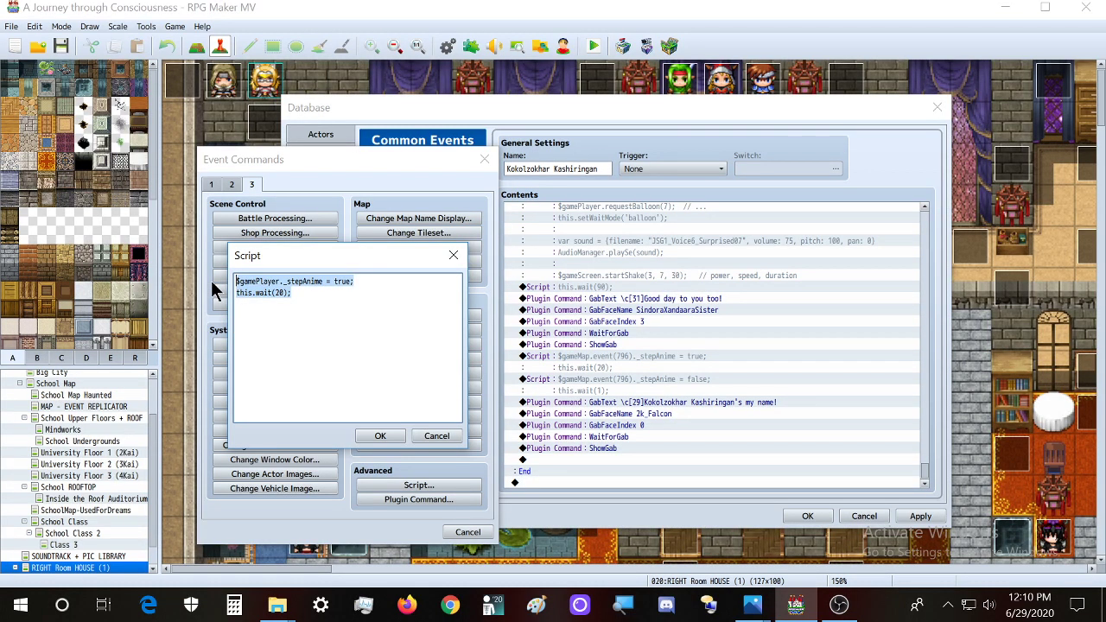
pyautogui.click(378, 436)
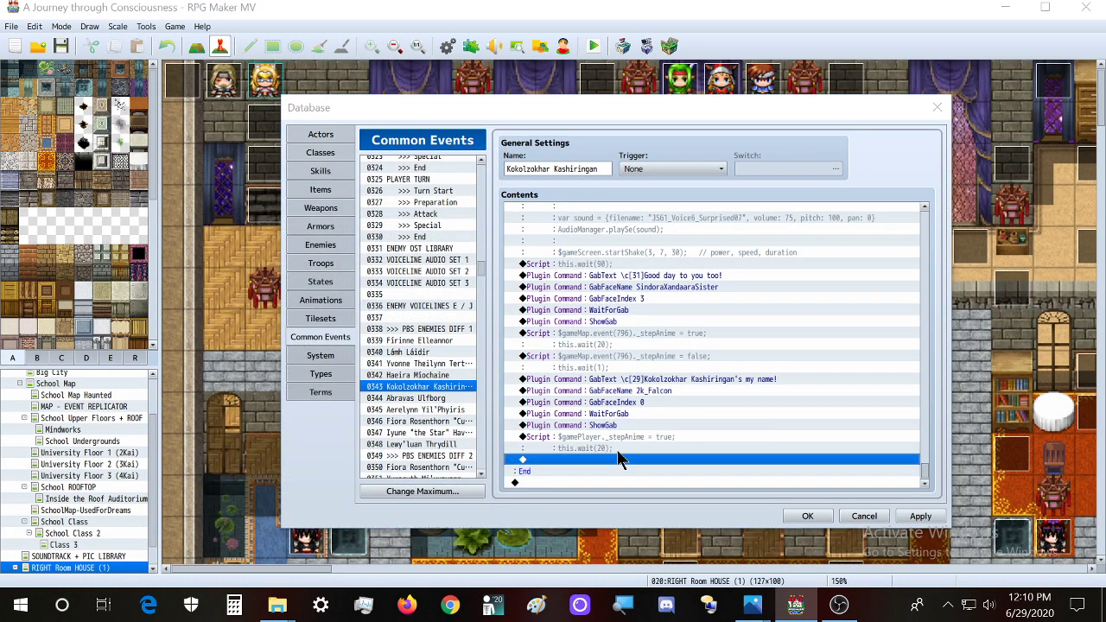
pyautogui.doubleClick(611, 460)
pyautogui.moveTo(697, 152); pyautogui.dragTo(285, 160)
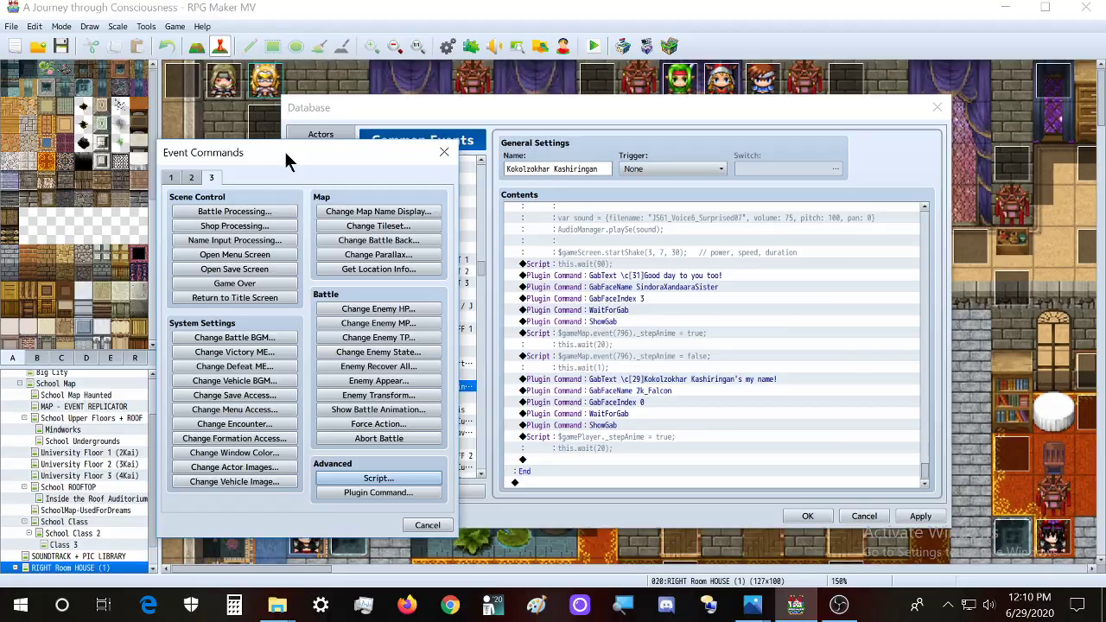
pyautogui.press('Return')
pyautogui.hotkey('ctrl', 'v')
pyautogui.doubleClick(238, 286)
pyautogui.write('1')
pyautogui.doubleClick(301, 275)
pyautogui.write('false')
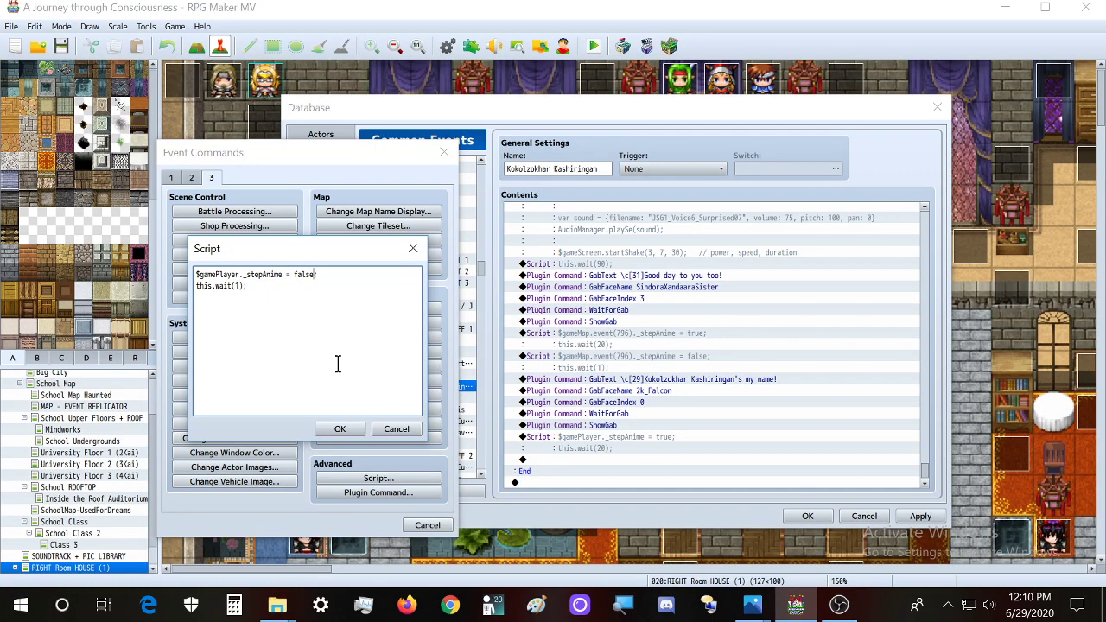
pyautogui.click(339, 428)
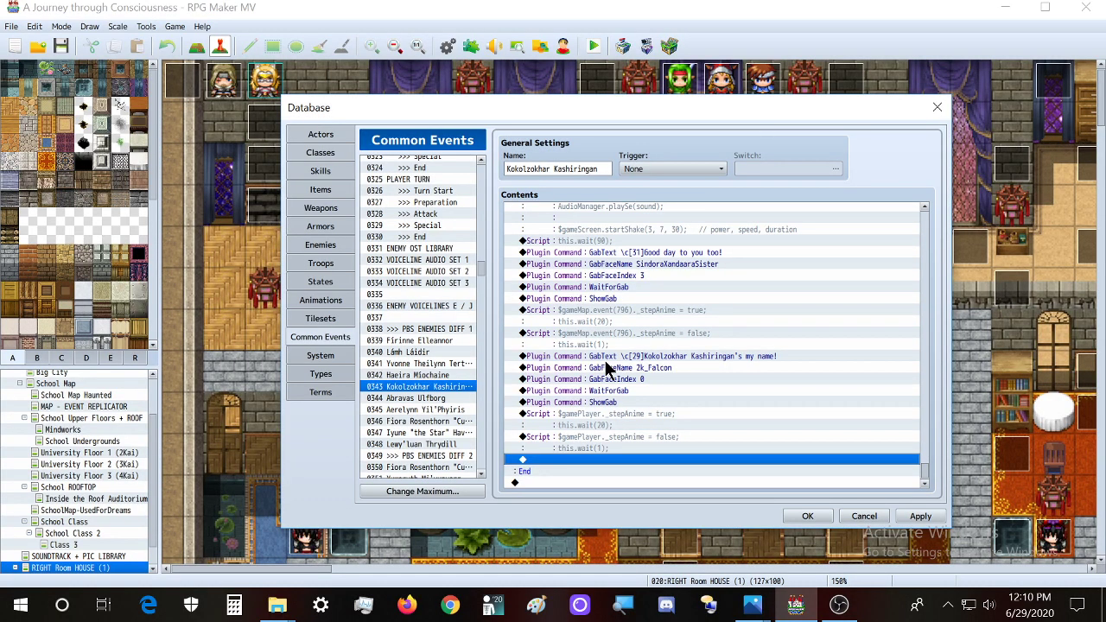
# Insert $gamePlayer.requestBalloon(3); between the _stepAnime = false line and the wait line of the player's last script
pyautogui.doubleClick(602, 445)
pyautogui.moveTo(668, 279); pyautogui.dragTo(540, 281)
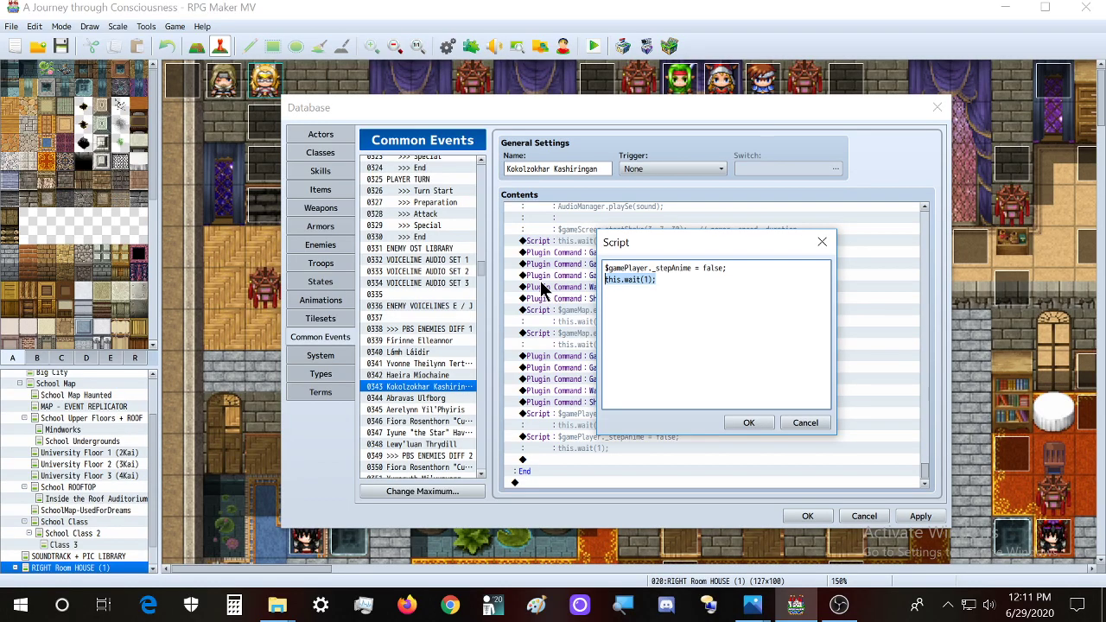
pyautogui.press('Left')
pyautogui.press('Return')
pyautogui.press('Return')
pyautogui.press('Up')
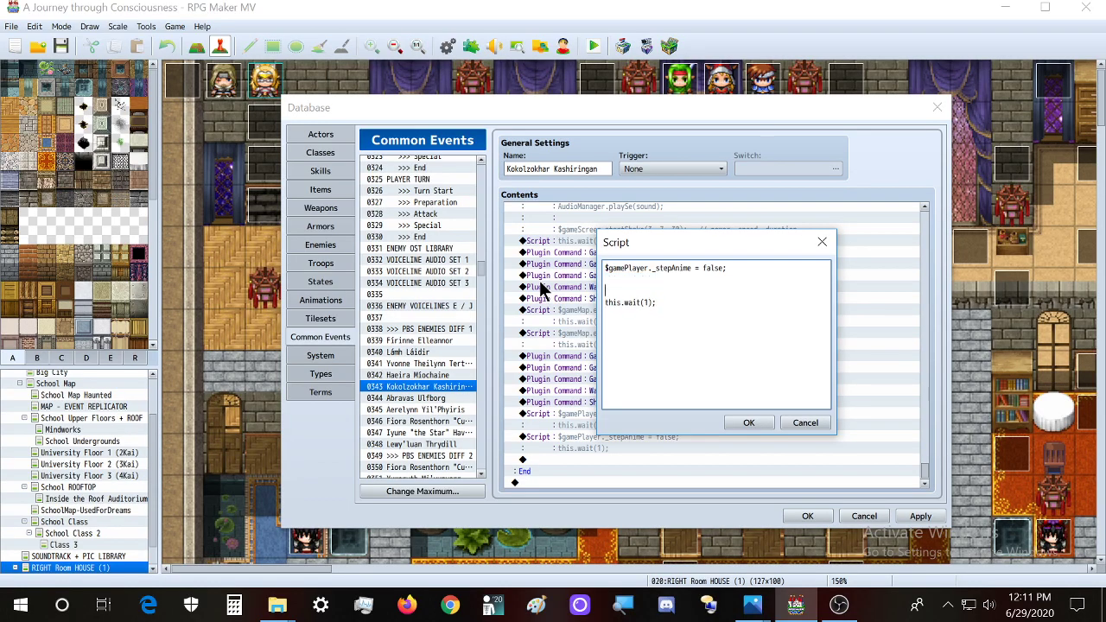
pyautogui.write('$gamePlayer.requestBalloon(')
pyautogui.write('3);')
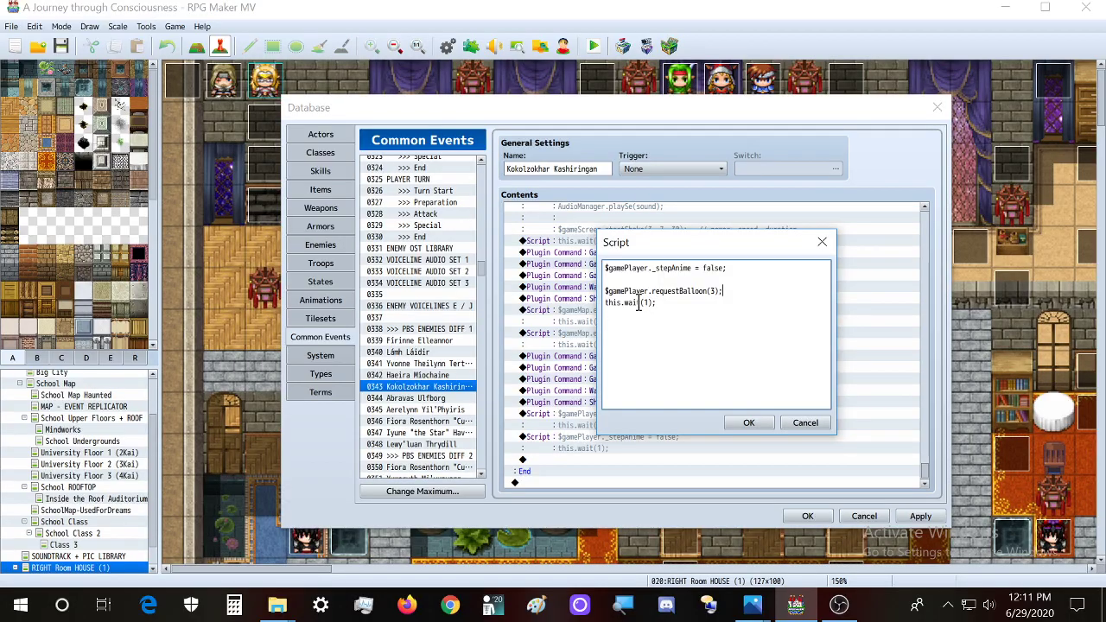
# Replace this.wait(1); under the player's balloon request with this.setWaitMode('balloon');
pyautogui.moveTo(640, 303); pyautogui.dragTo(653, 303)
pyautogui.press('BackSpace')
pyautogui.write('Mode')
pyautogui.write('setW')
pyautogui.write('balloo')
pyautogui.write("n')")
pyautogui.click(750, 417)
# Add a script containing this.wait(90); after the player's balloon script
pyautogui.doubleClick(611, 460)
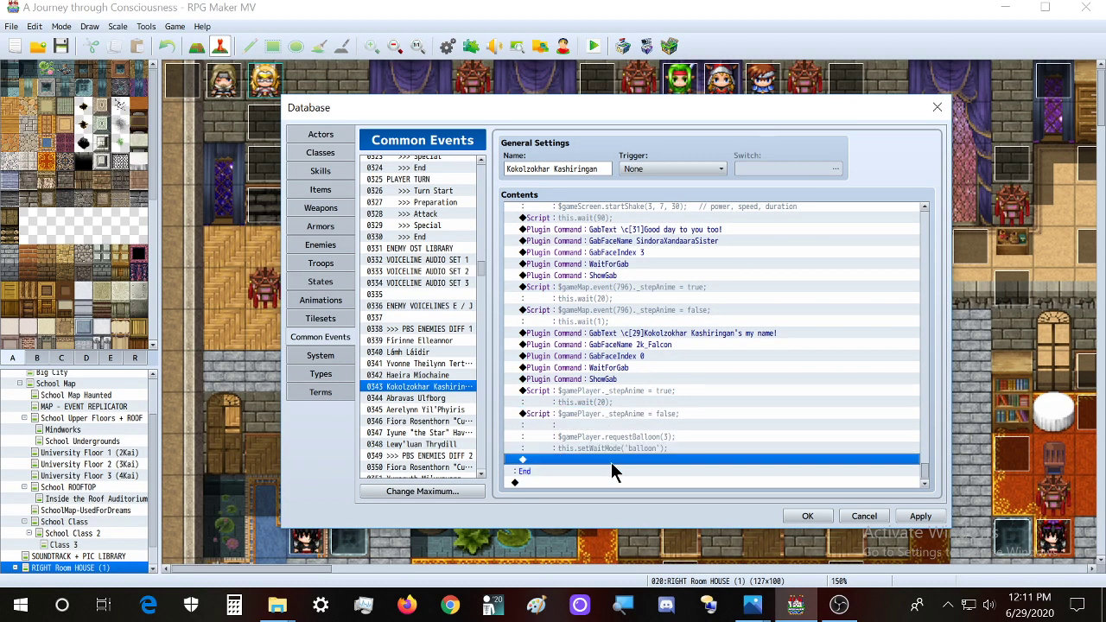
pyautogui.press('Return')
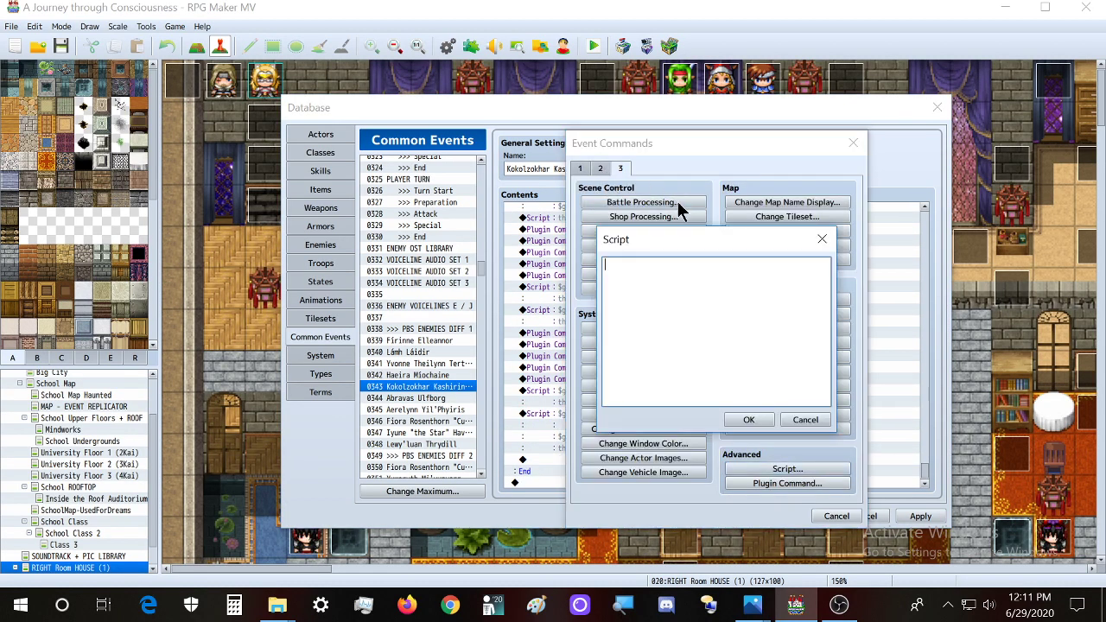
pyautogui.write('this./wa')
pyautogui.press('BackSpace')
pyautogui.press('BackSpace')
pyautogui.write('wait(90);')
pyautogui.click(748, 419)
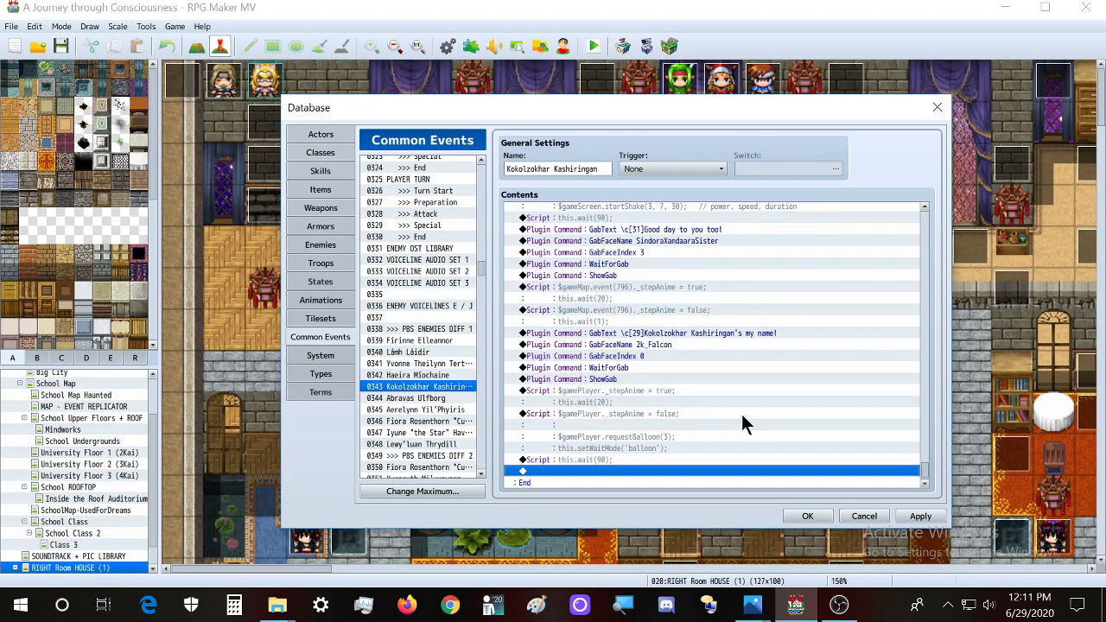
# Duplicate the commands from event 796's step-animation script through the "my name!" gab's ShowGab at the end of the event
pyautogui.scroll(-1, 693, 294)
pyautogui.click(696, 280)
pyautogui.keyDown('shift'); pyautogui.click(640, 367); pyautogui.keyUp('shift')
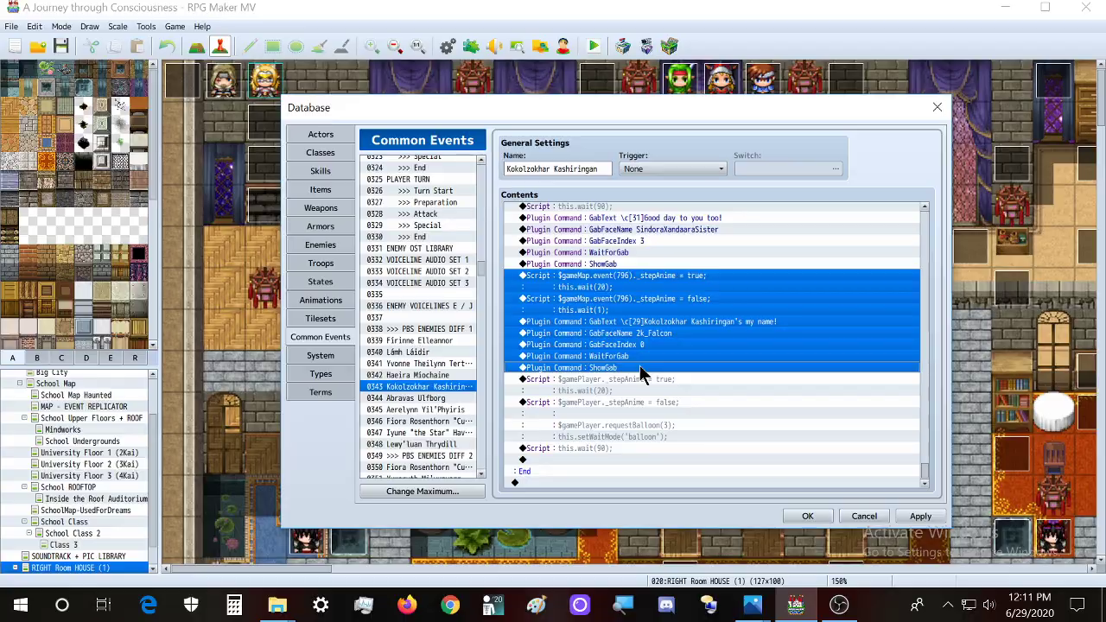
pyautogui.hotkey('ctrl', 'c')
pyautogui.click(627, 461)
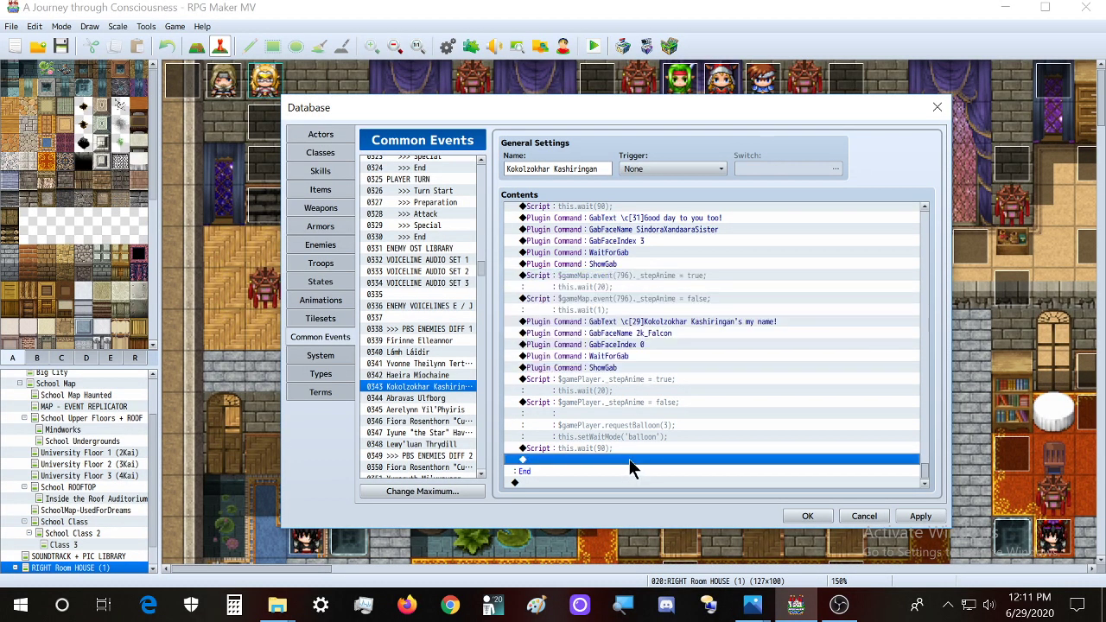
pyautogui.hotkey('ctrl', 'v')
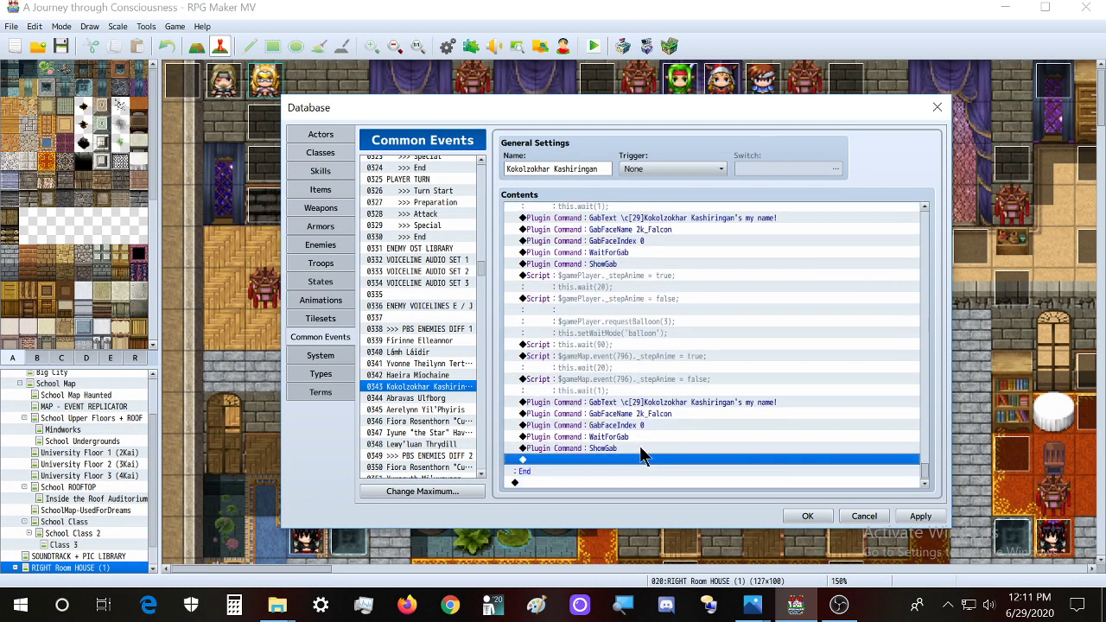
# Extend the duplicated event 796 _stepAnime = false script with a blank line and $gameMap.event(796).requestBalloon(0); // !
pyautogui.click(681, 363)
pyautogui.click(672, 382)
pyautogui.doubleClick(747, 391)
pyautogui.press('Return')
pyautogui.press('Return')
pyautogui.moveTo(624, 301)
pyautogui.mouseDown()
pyautogui.moveTo(661, 302)
pyautogui.moveTo(646, 302)
pyautogui.mouseUp()
pyautogui.click(613, 302)
pyautogui.press('BackSpace')
pyautogui.press('BackSpace')
pyautogui.click(673, 285)
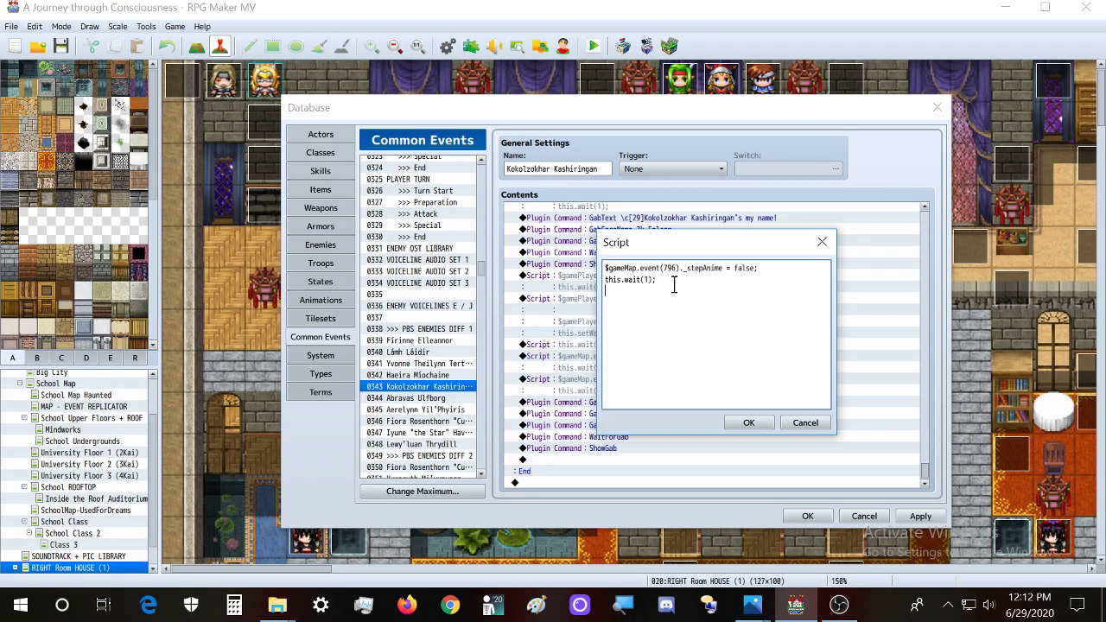
pyautogui.moveTo(682, 268); pyautogui.dragTo(556, 265)
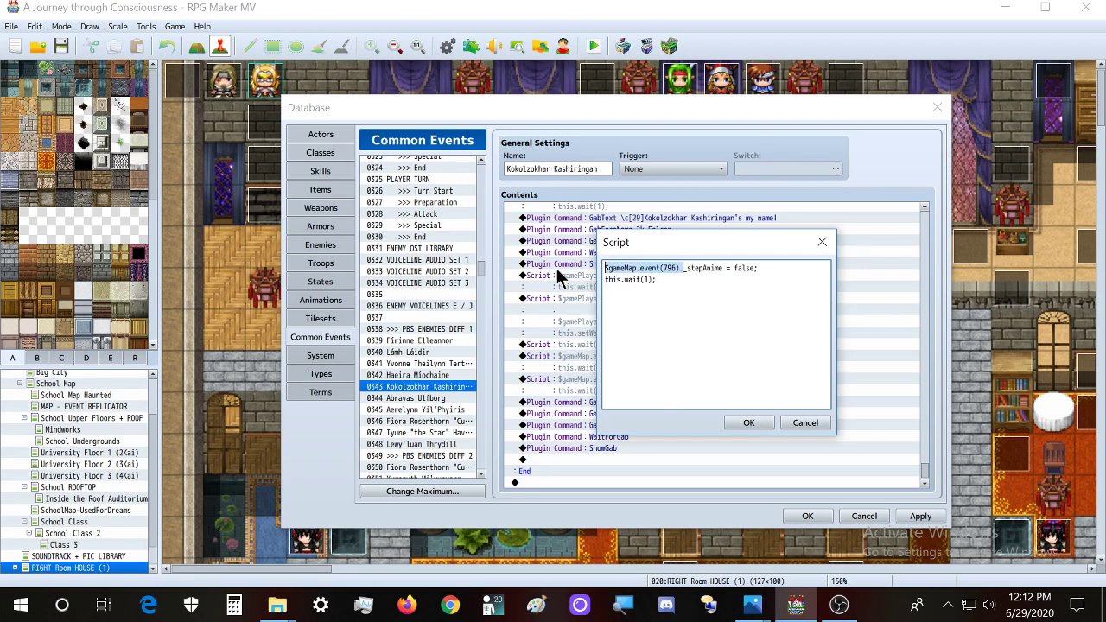
pyautogui.hotkey('ctrl', 'c')
pyautogui.click(656, 302)
pyautogui.hotkey('ctrl', 'v')
pyautogui.write('.requestBalloon(0);   //!')
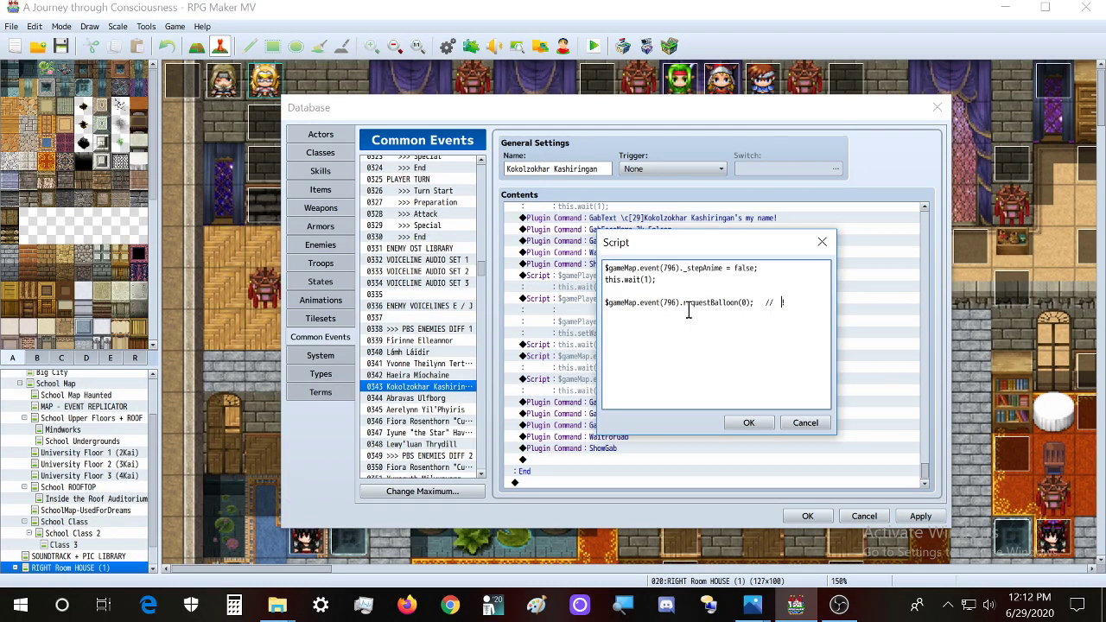
pyautogui.click(746, 422)
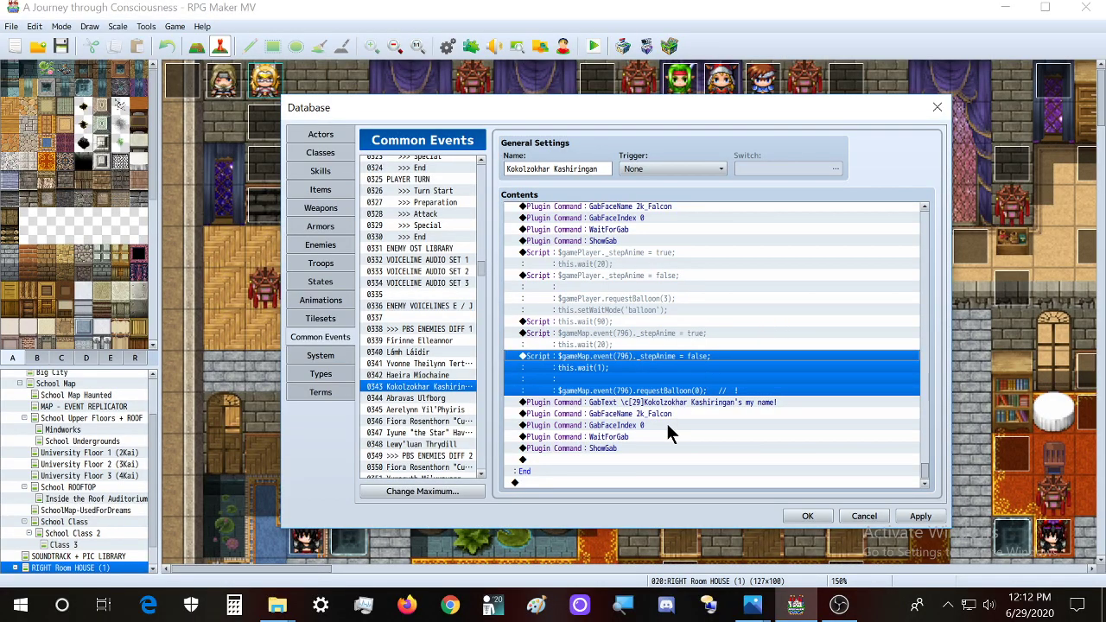
# Check the order of the balloon icons offered by the Show Balloon Icon command
pyautogui.doubleClick(679, 402)
pyautogui.click(601, 169)
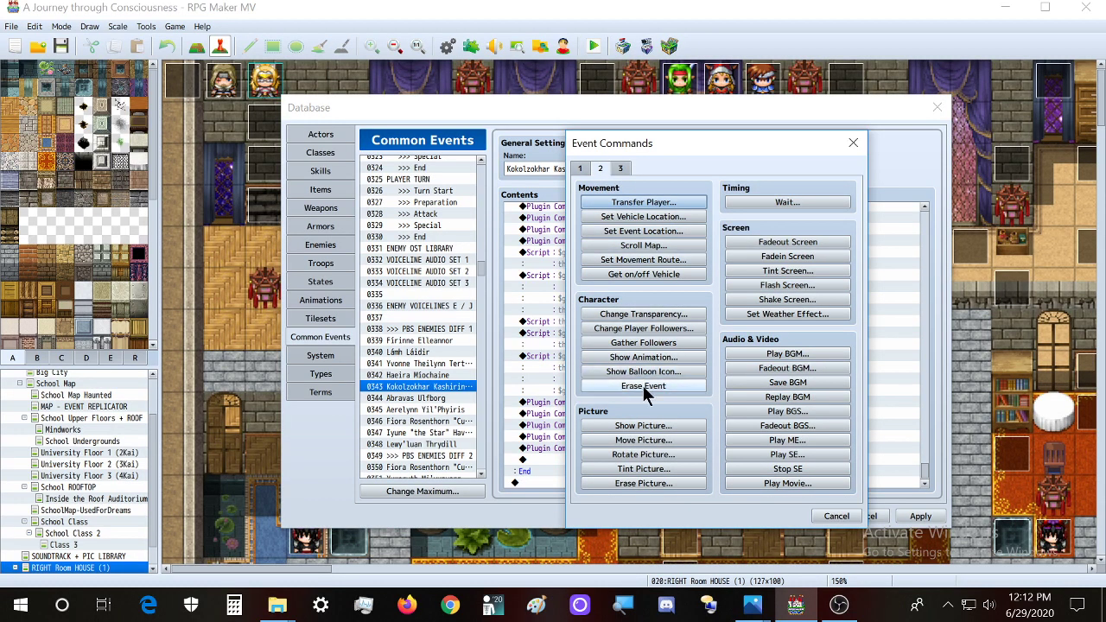
pyautogui.click(654, 372)
pyautogui.click(710, 348)
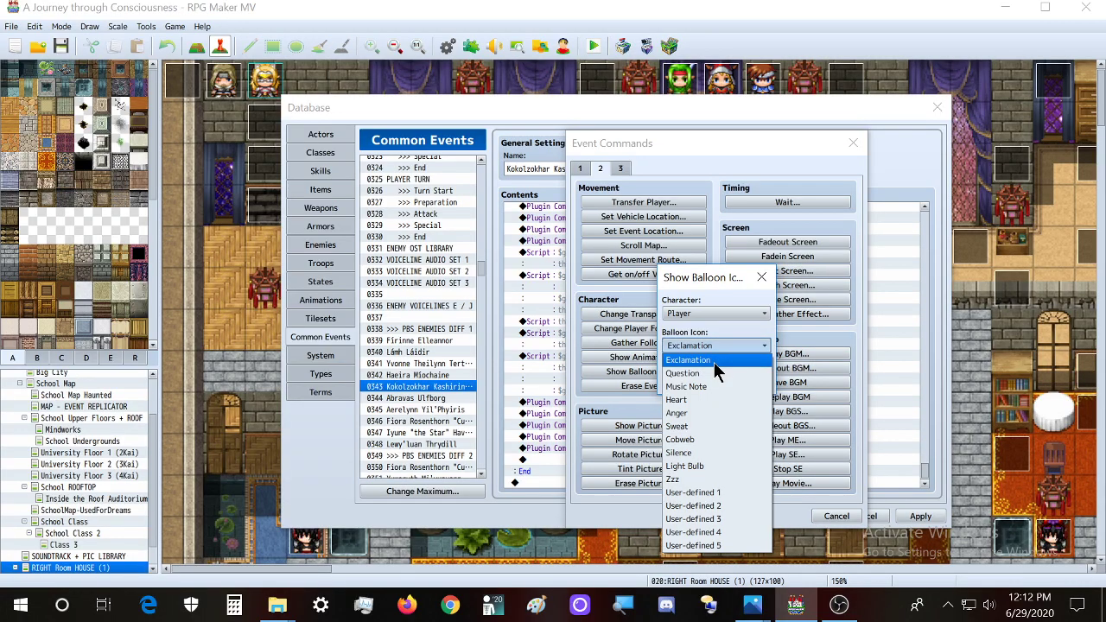
pyautogui.press('Escape')
pyautogui.press('Escape')
pyautogui.press('Escape')
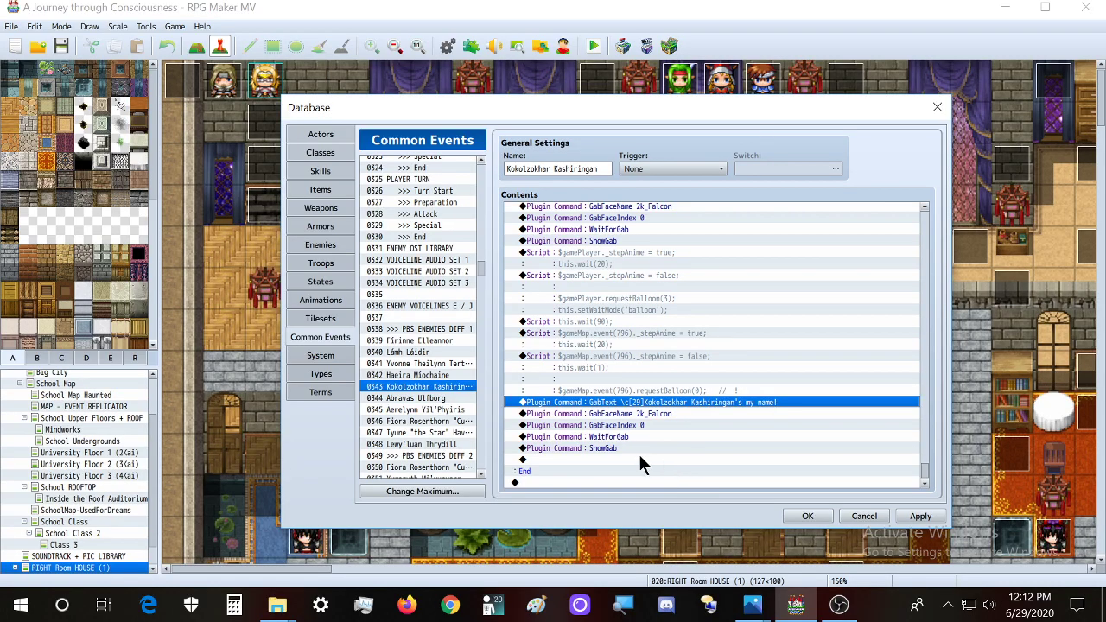
# Change the duplicated gab text to \c[29]And I challenge thee to a duel, fair, fine one!
pyautogui.click(646, 345)
pyautogui.click(641, 363)
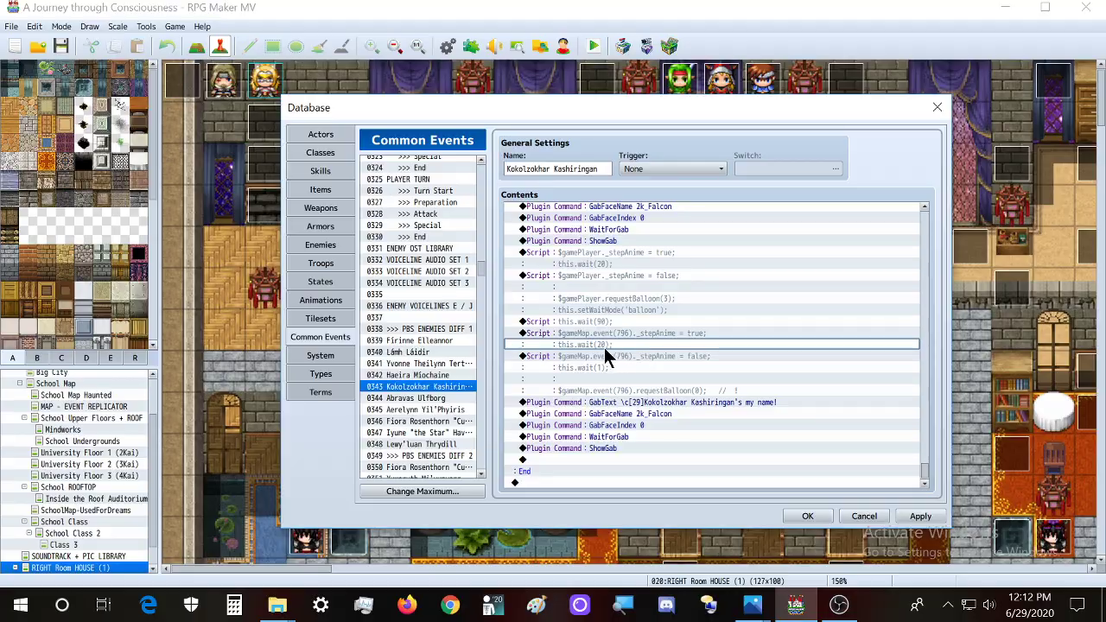
pyautogui.click(605, 356)
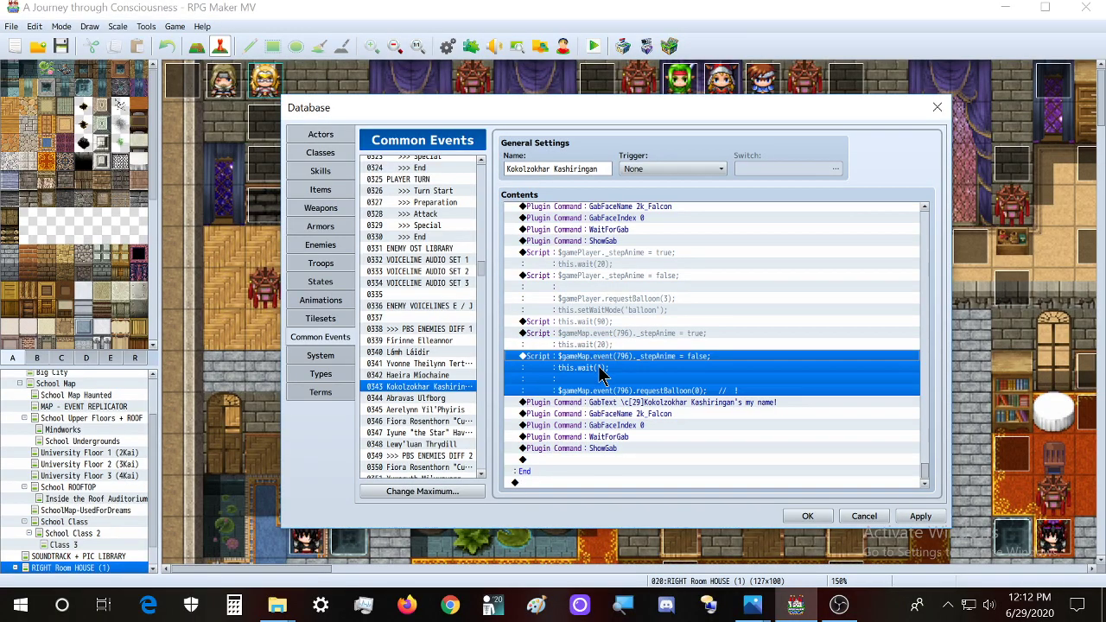
pyautogui.doubleClick(683, 402)
pyautogui.click(660, 335)
pyautogui.moveTo(660, 336); pyautogui.dragTo(836, 352)
pyautogui.write('And I ')
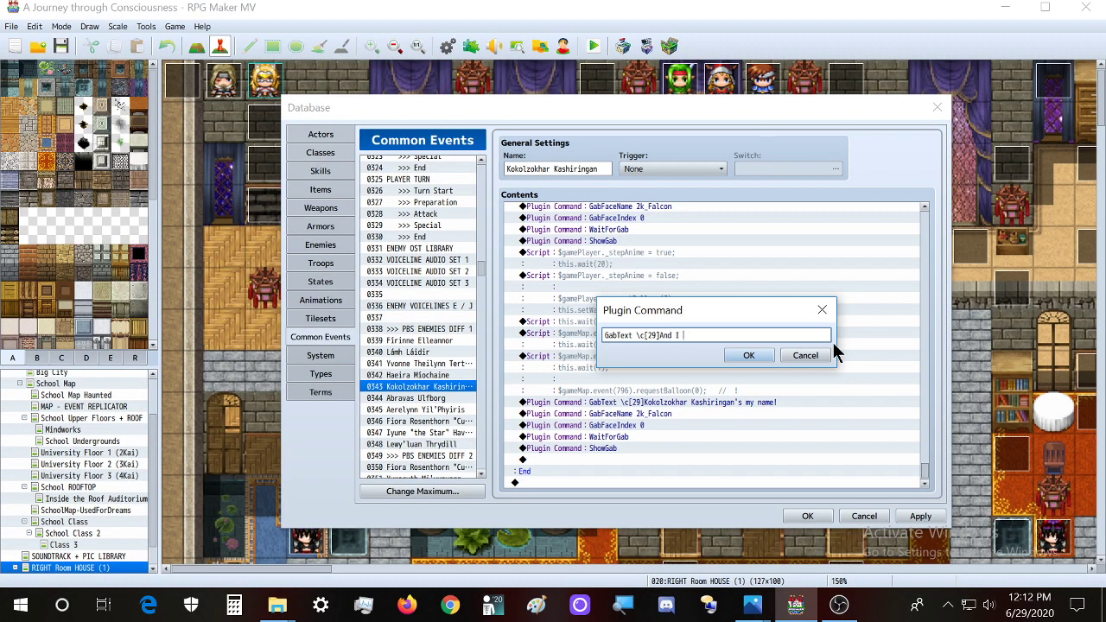
pyautogui.write('challenge thee')
pyautogui.write('to a duel, fair, fine one!')
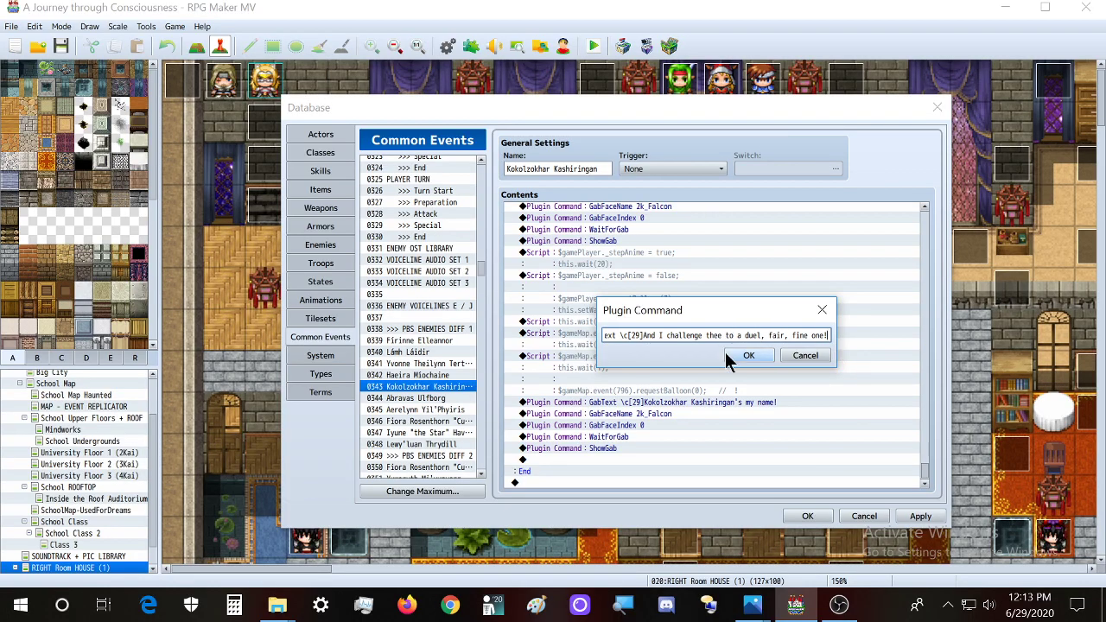
pyautogui.click(746, 355)
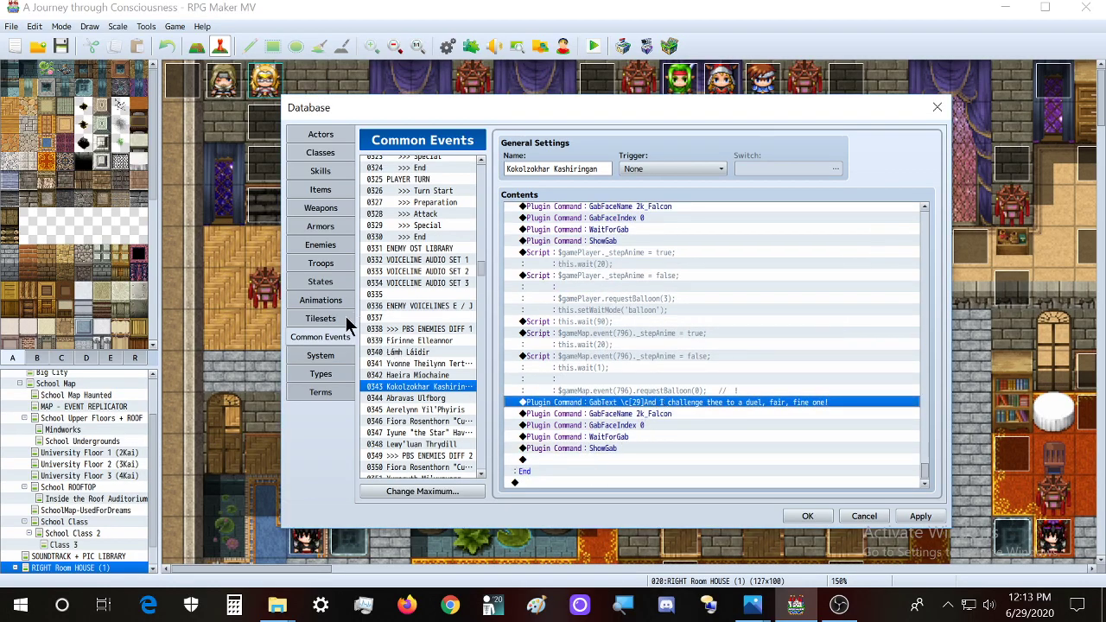
# Open the SOUNDS - JP - Happy common event and audition several voice sounds between JSG1_Voice4_Happy01 and JSG1_Voice4_Happy08
pyautogui.scroll(7, 406, 328)
pyautogui.scroll(13, 415, 335)
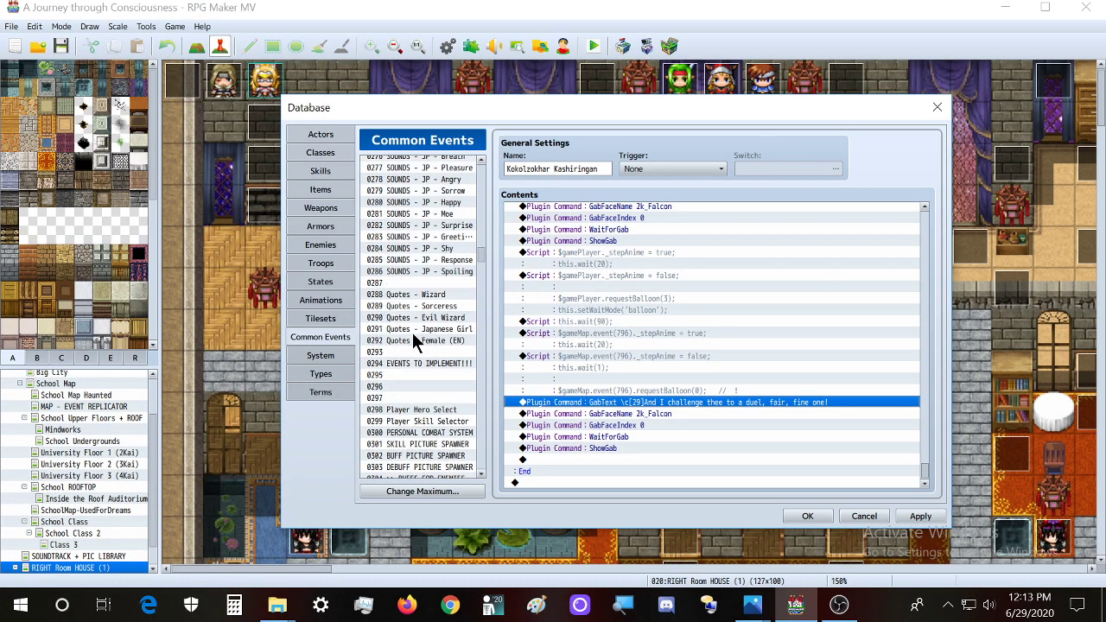
pyautogui.click(442, 342)
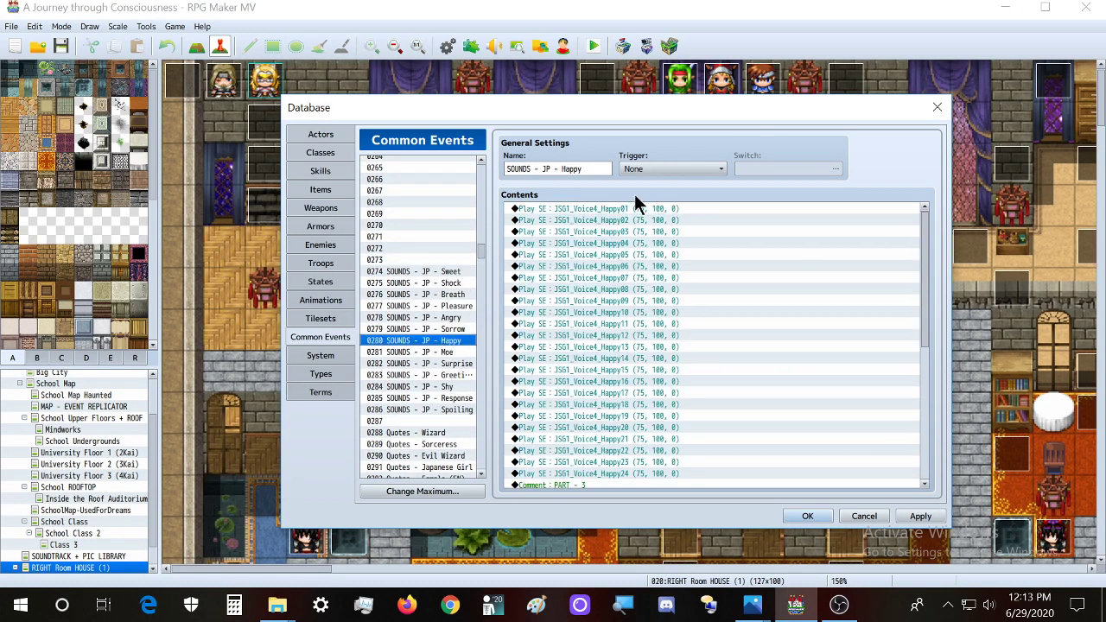
pyautogui.doubleClick(636, 208)
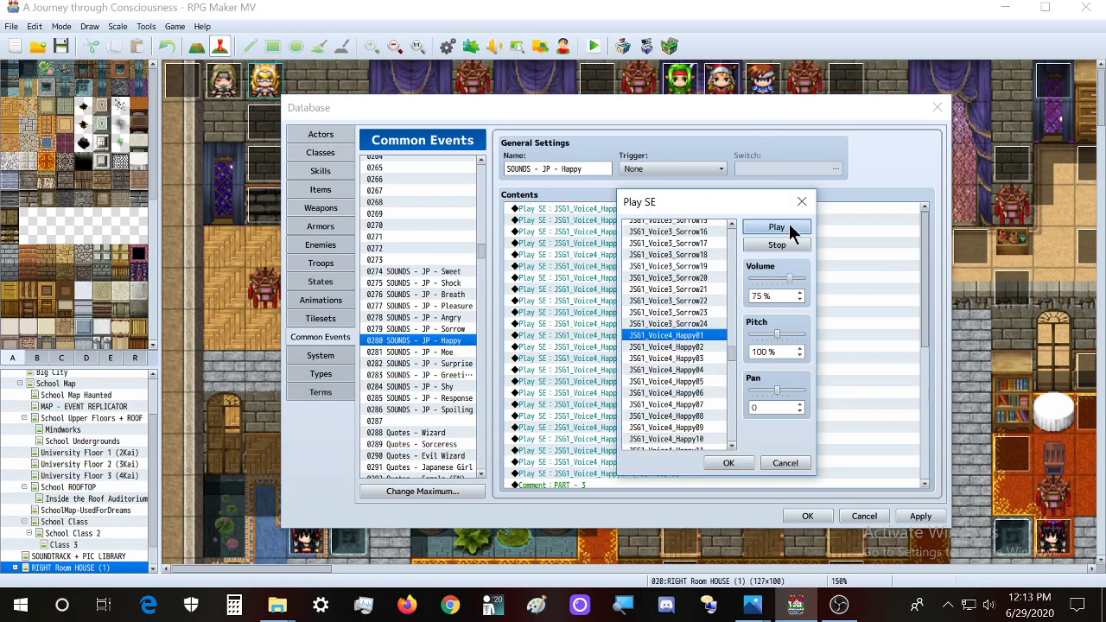
pyautogui.click(776, 227)
pyautogui.click(683, 358)
pyautogui.click(689, 372)
pyautogui.click(688, 393)
pyautogui.scroll(-2, 688, 390)
pyautogui.click(677, 368)
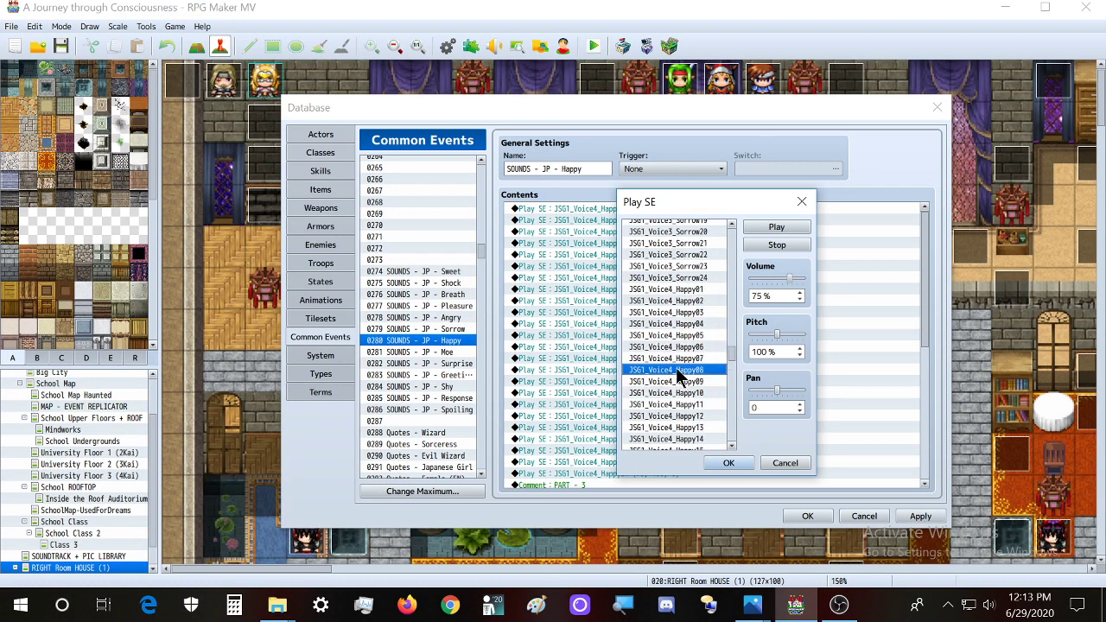
# Audition the voice sounds from JSG1_Voice4_Happy05 through JSG1_Voice4_Happy17 to find one suited to the player's reply
pyautogui.click(680, 357)
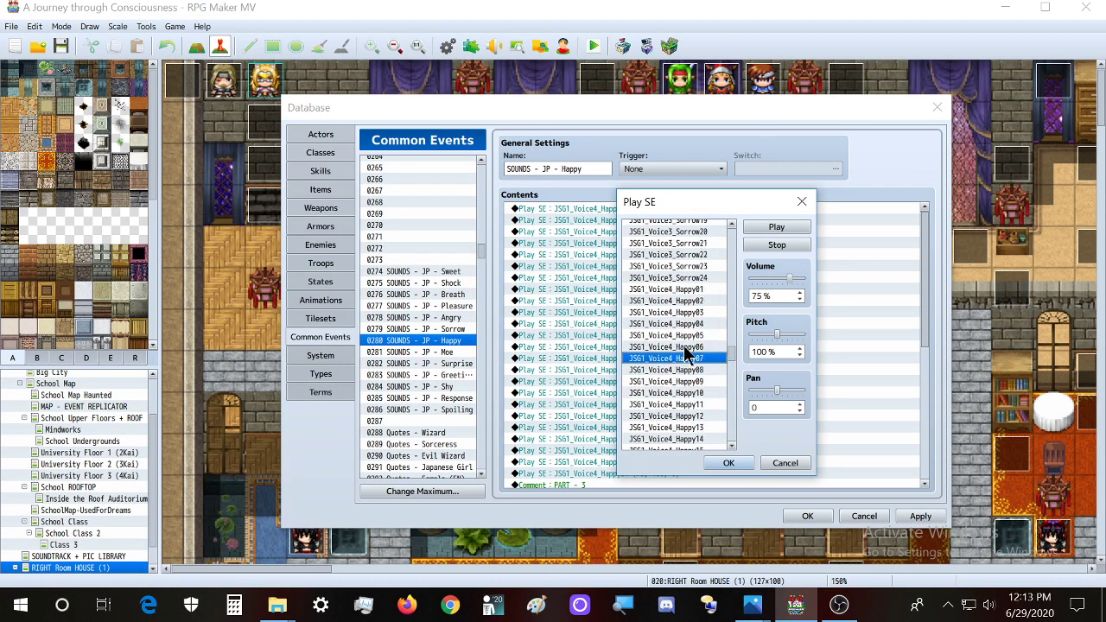
pyautogui.click(691, 346)
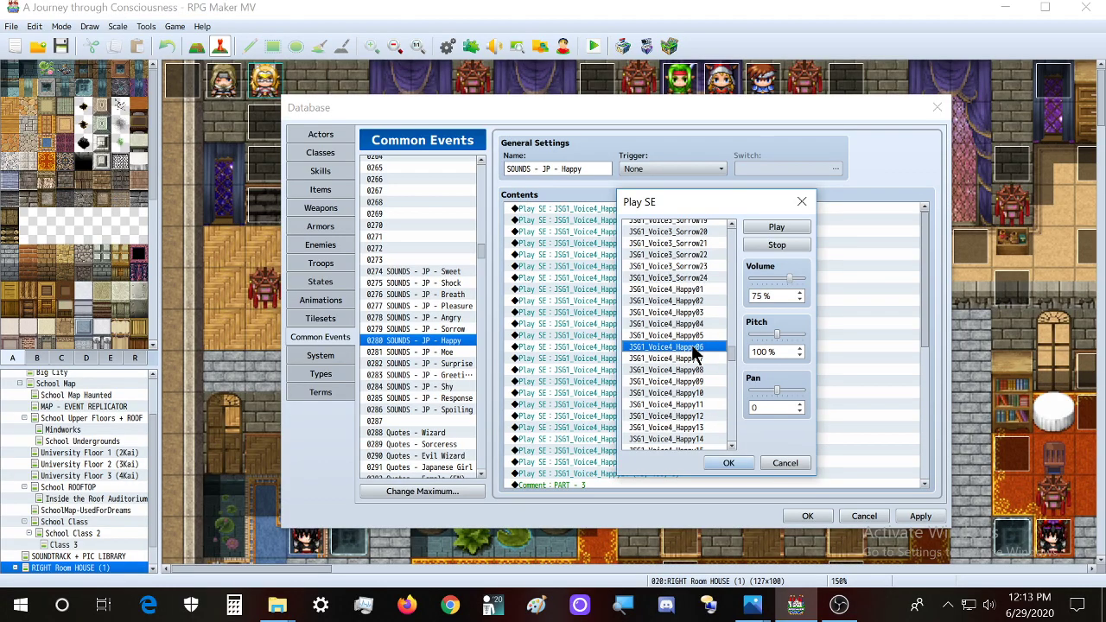
pyautogui.click(696, 335)
pyautogui.click(696, 359)
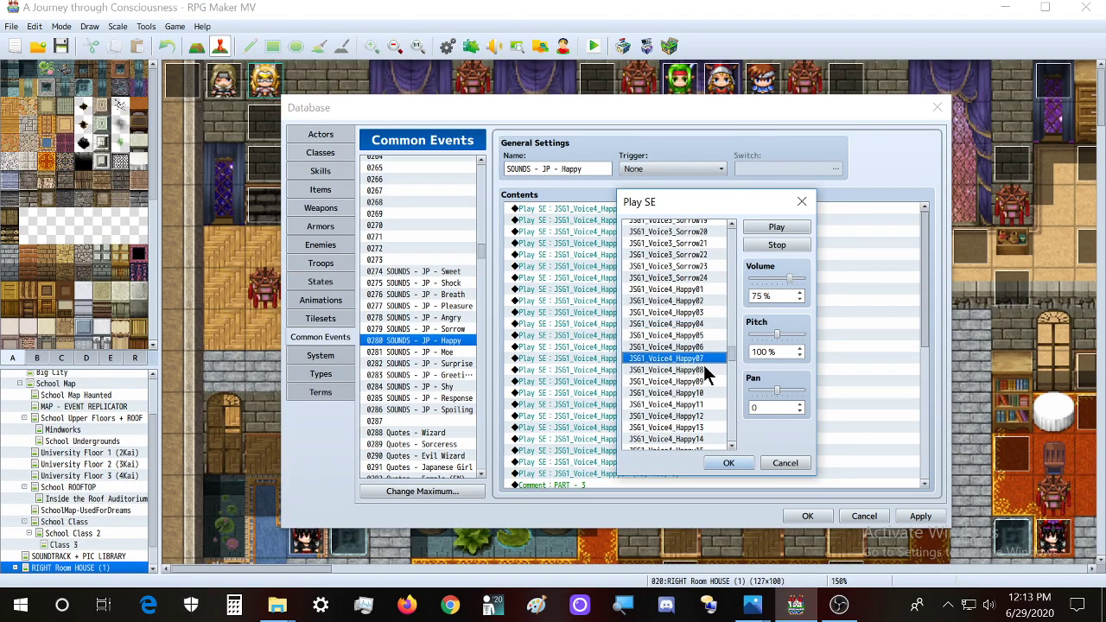
pyautogui.click(706, 369)
pyautogui.click(707, 380)
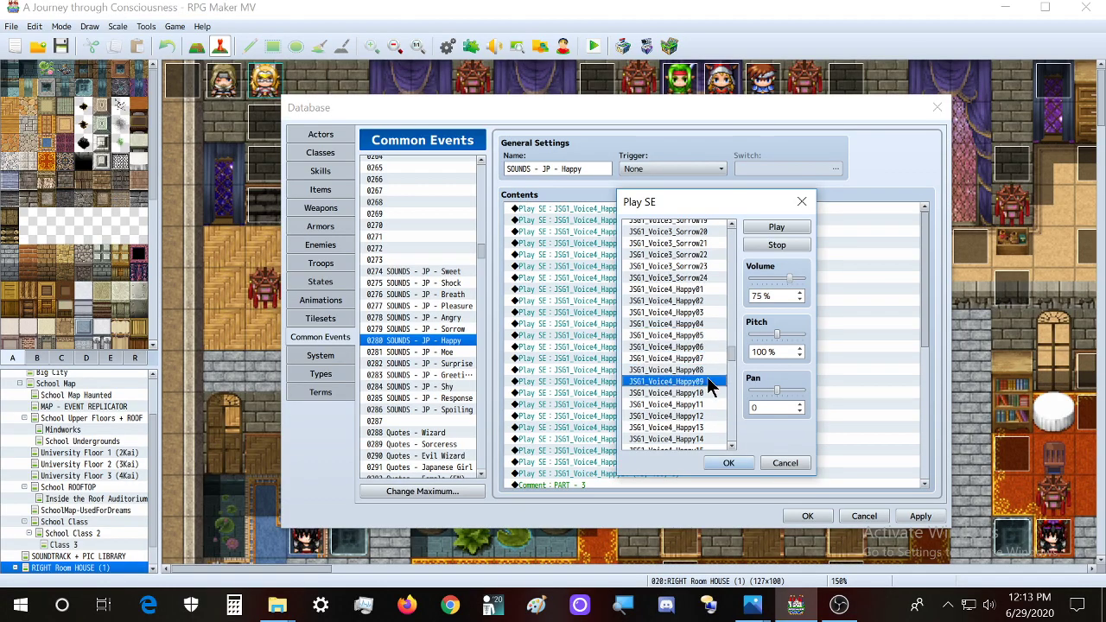
pyautogui.click(705, 393)
pyautogui.click(707, 404)
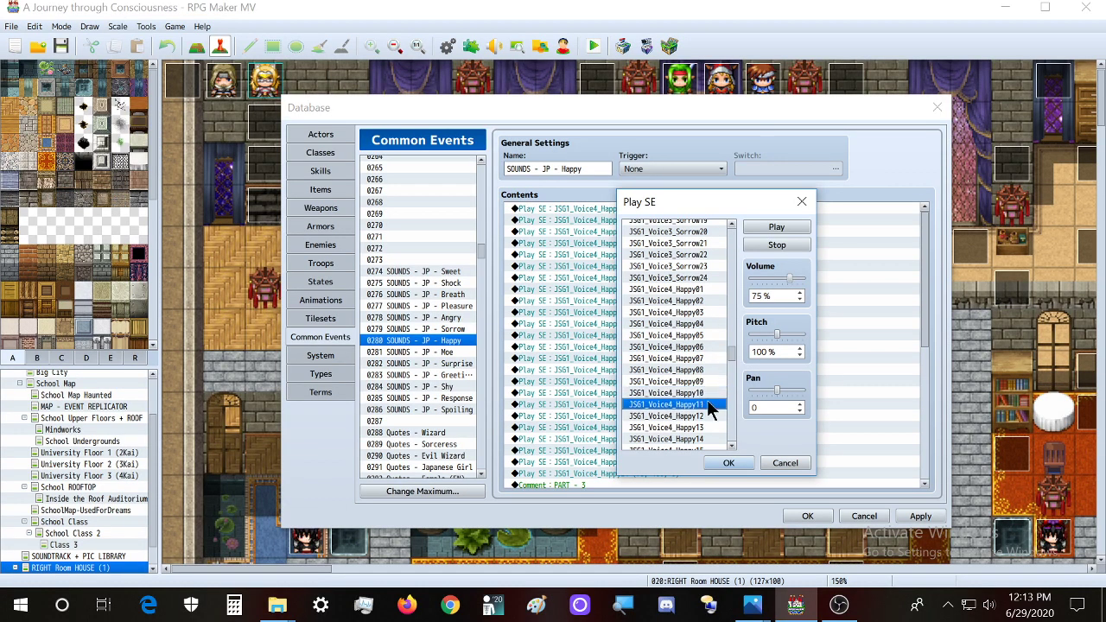
pyautogui.scroll(-1, 706, 403)
pyautogui.click(704, 381)
pyautogui.click(706, 393)
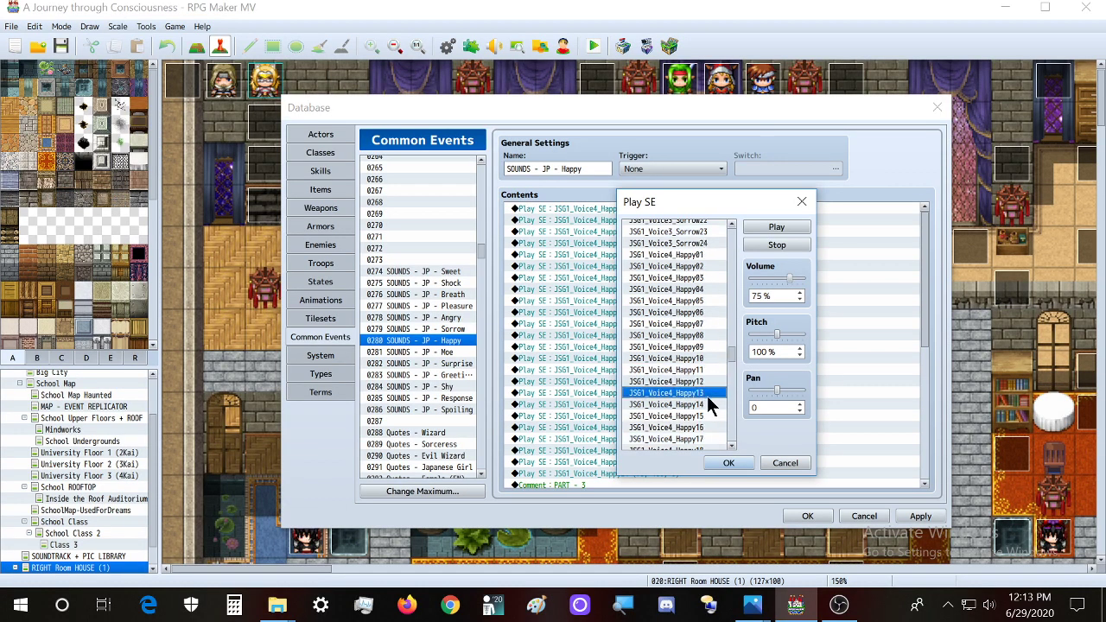
pyautogui.click(706, 399)
pyautogui.scroll(-1, 706, 399)
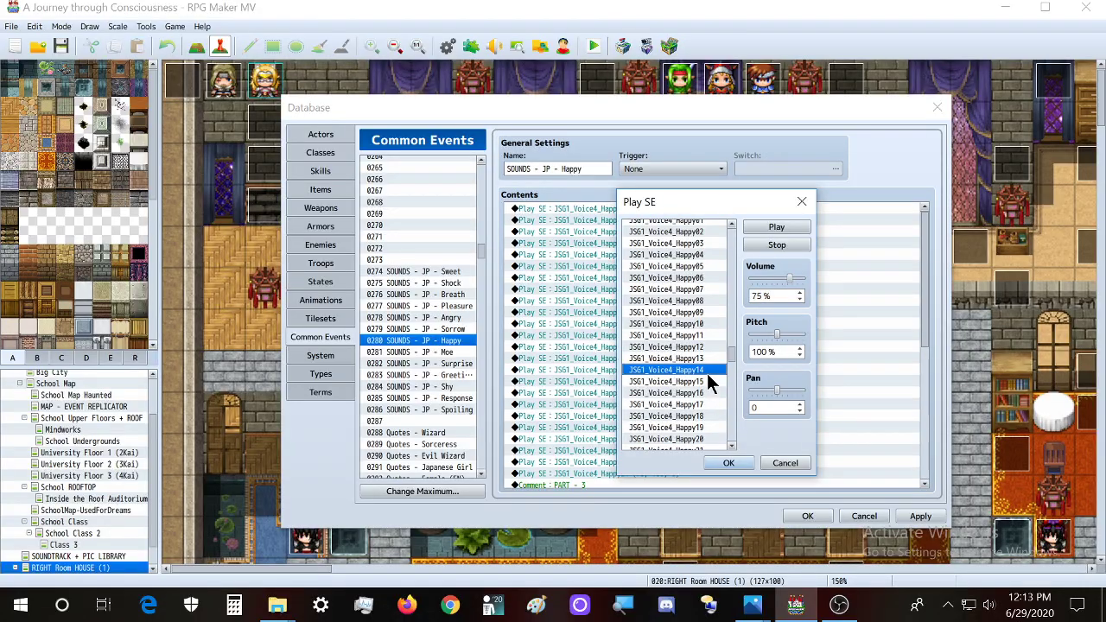
pyautogui.click(707, 383)
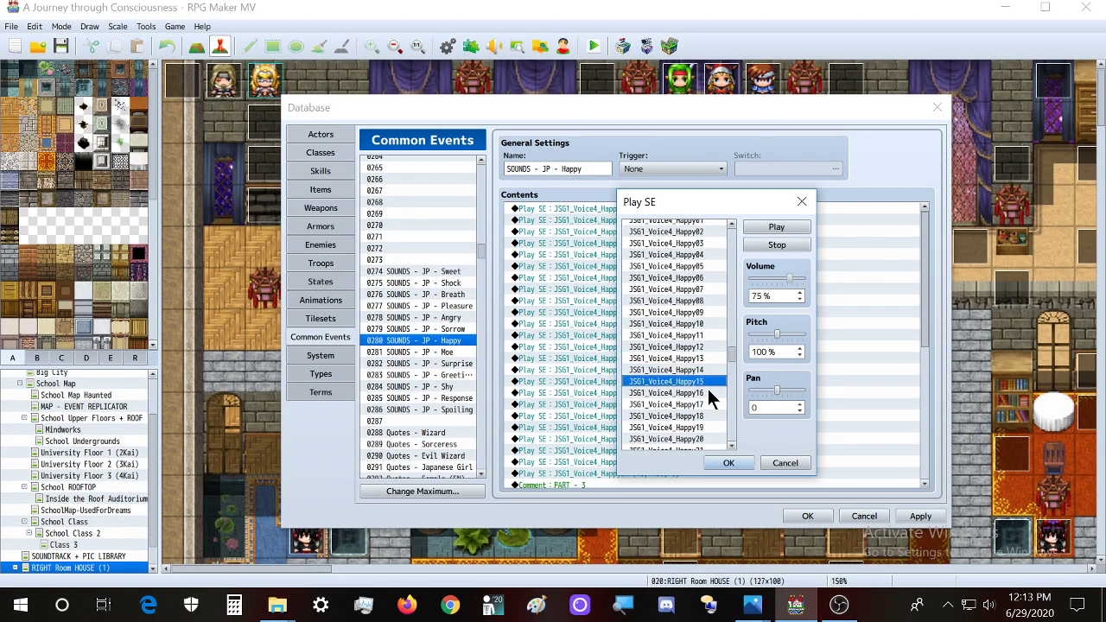
pyautogui.click(708, 392)
pyautogui.click(707, 404)
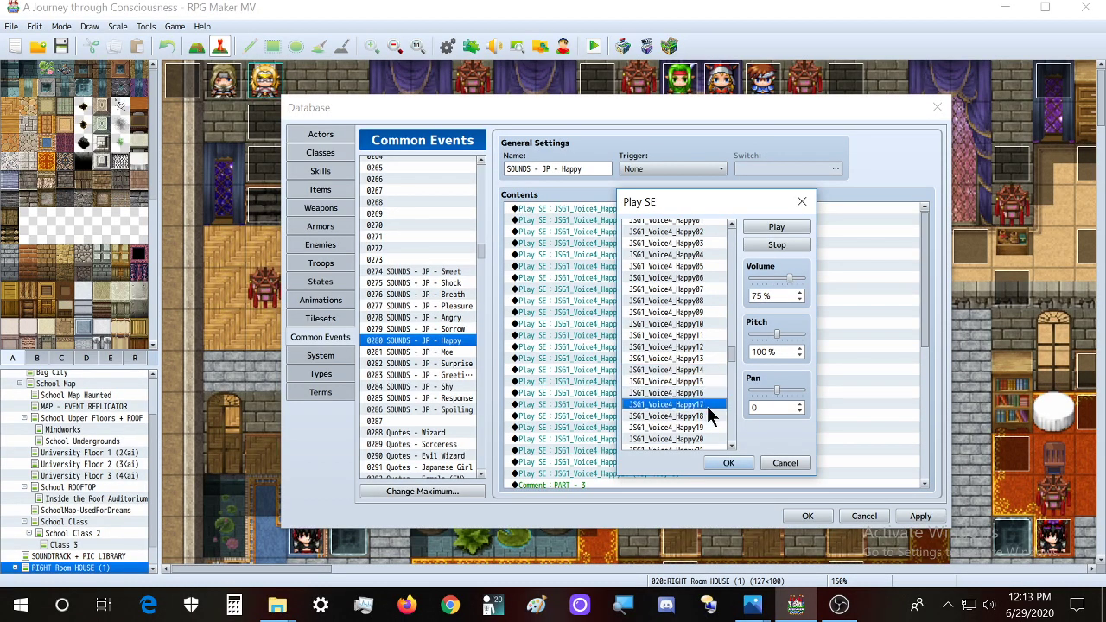
pyautogui.click(711, 393)
# Compare JSG1_Voice4_Happy15 with JSG1_Voice4_Happy16, trying 110% pitch, and close the sound settings without saving
pyautogui.click(782, 334)
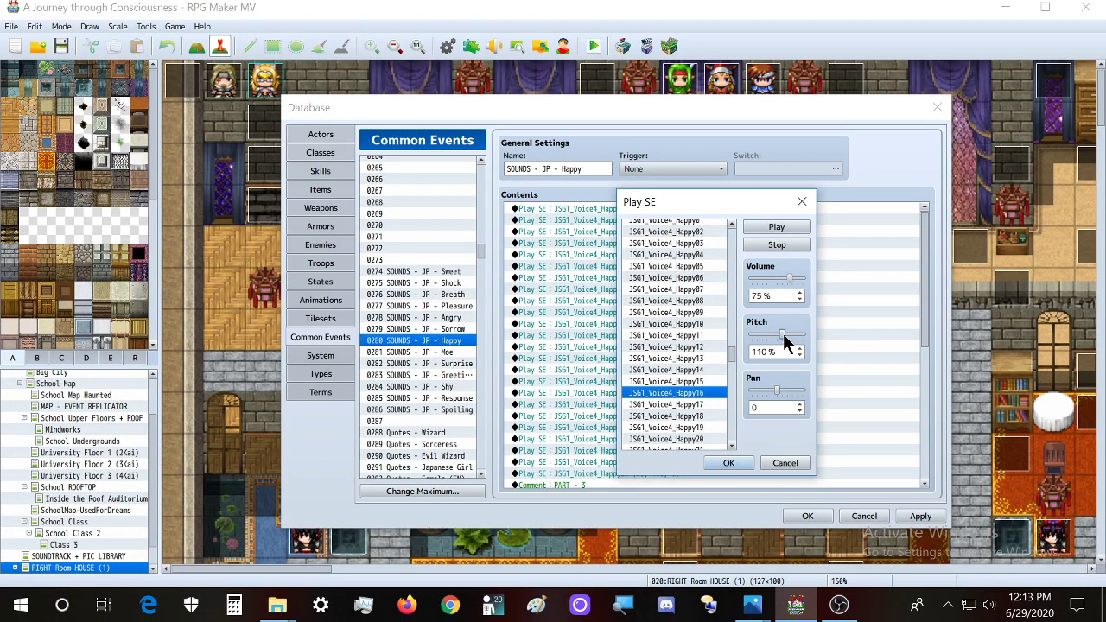
pyautogui.click(708, 381)
pyautogui.click(782, 334)
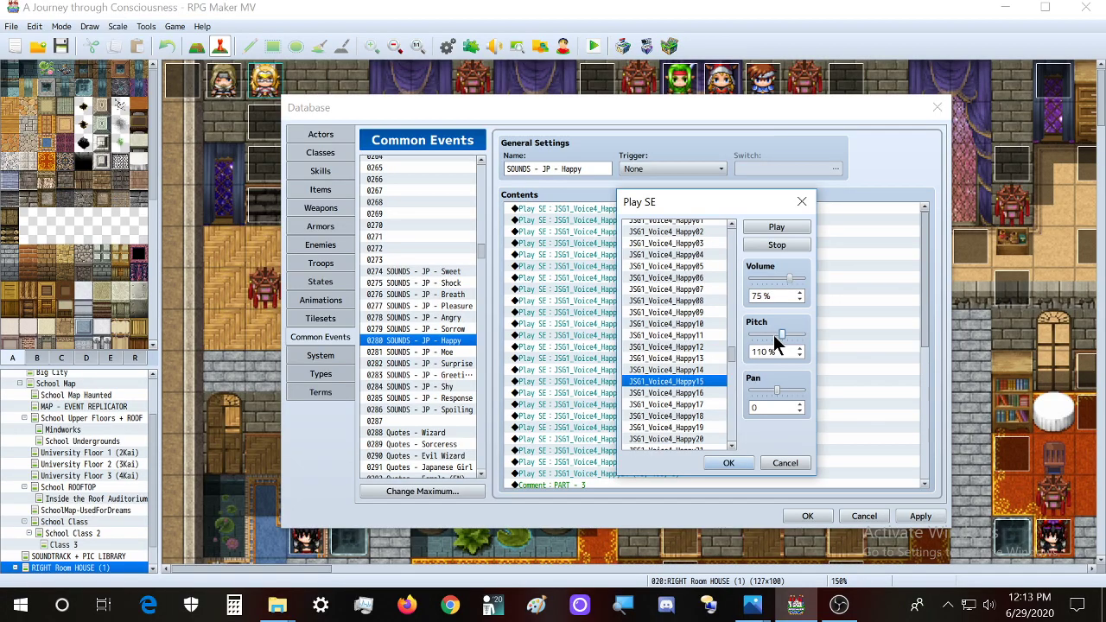
pyautogui.click(699, 393)
pyautogui.click(701, 383)
pyautogui.click(809, 203)
# Copy the JSG1_Voice4_Happy15 Play SE command from SOUNDS - JP - Happy to the end of the Kokolzokhar Kashiringan event's conditional branch
pyautogui.click(642, 370)
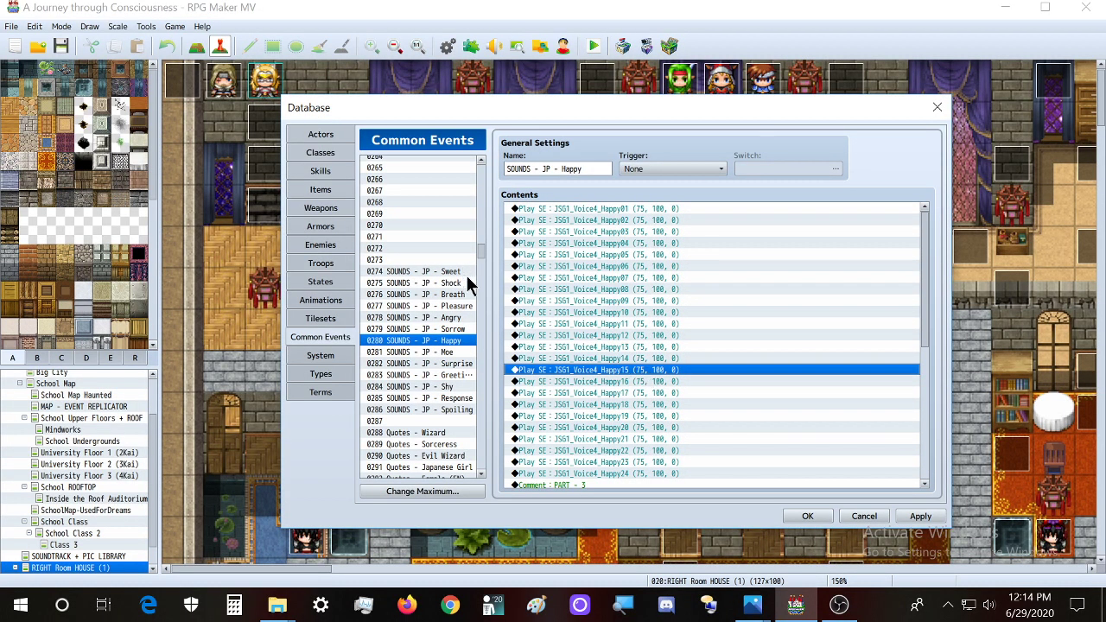
pyautogui.scroll(-11, 432, 326)
pyautogui.scroll(-16, 449, 338)
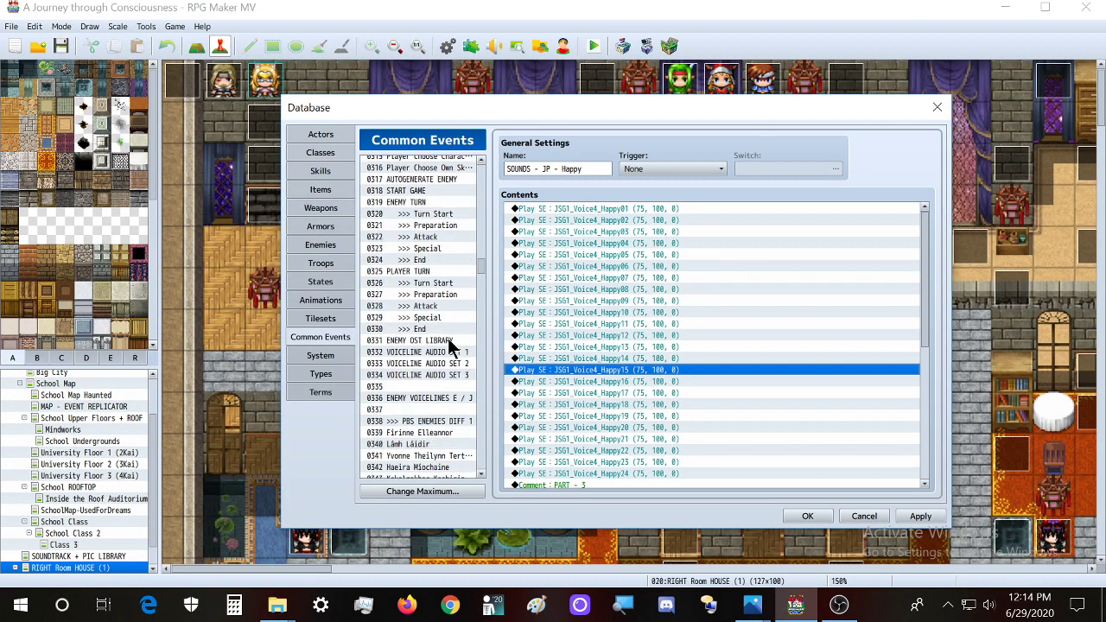
pyautogui.scroll(5, 454, 346)
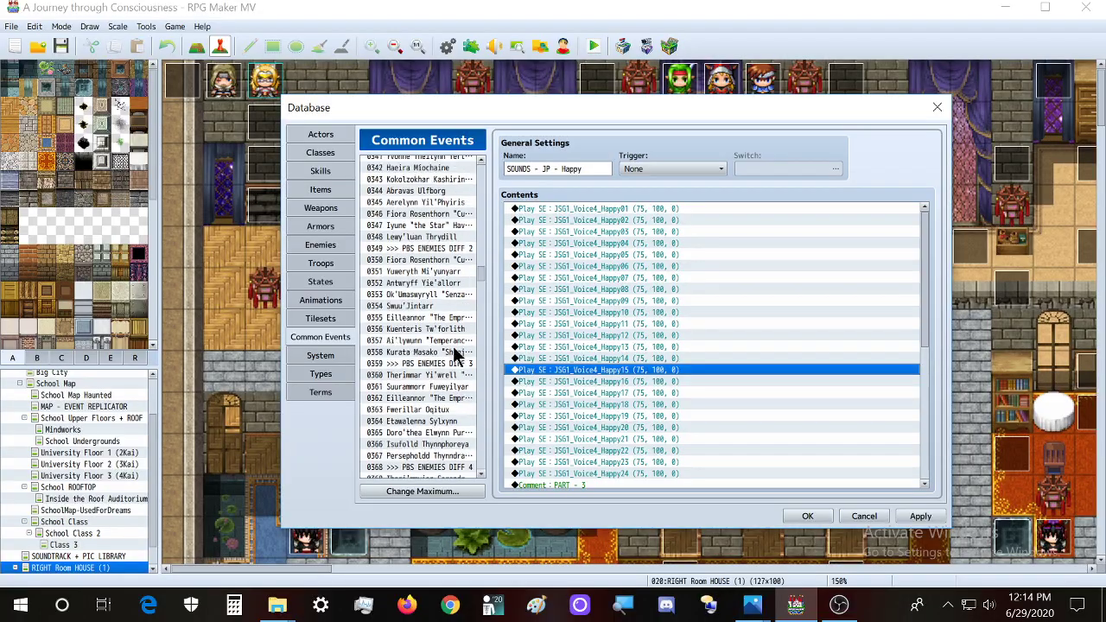
pyautogui.click(447, 307)
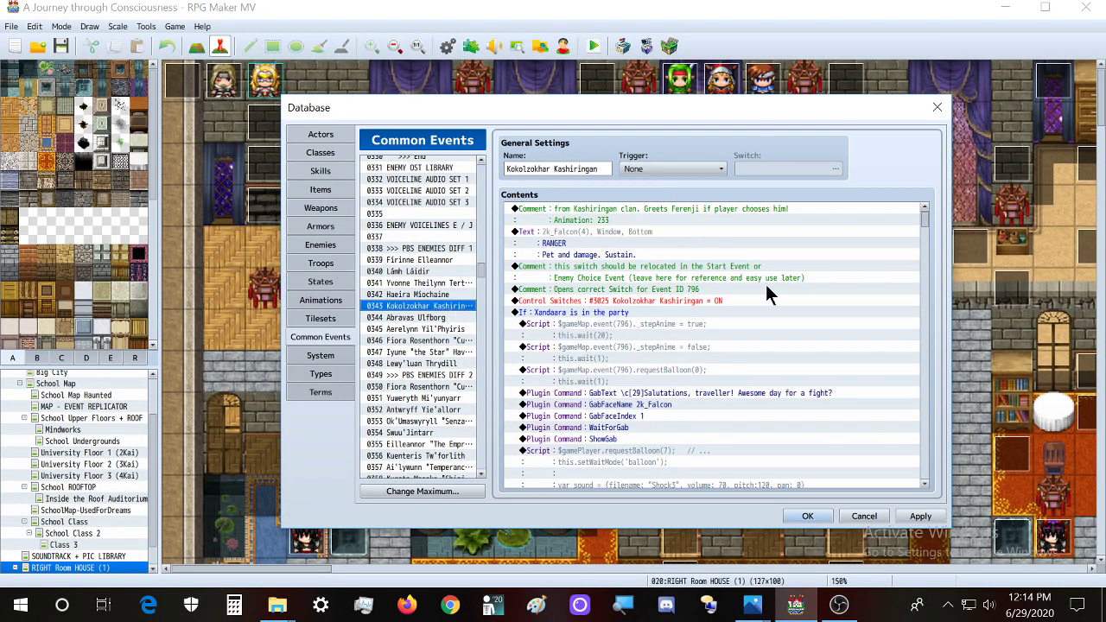
pyautogui.moveTo(926, 219); pyautogui.dragTo(920, 516)
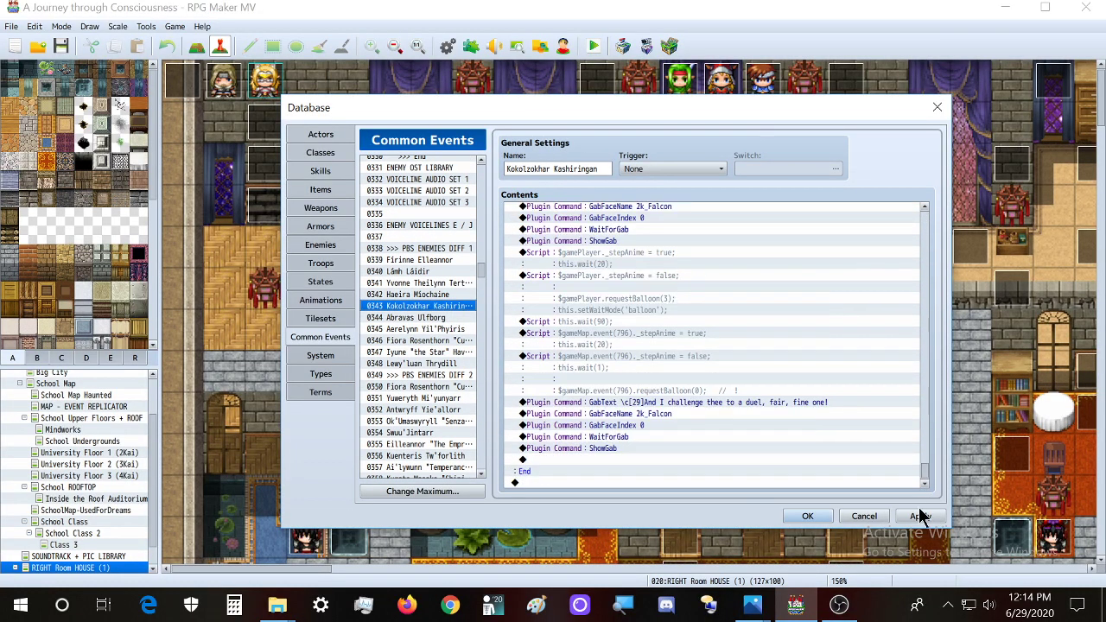
pyautogui.click(598, 458)
pyautogui.hotkey('ctrl', 'v')
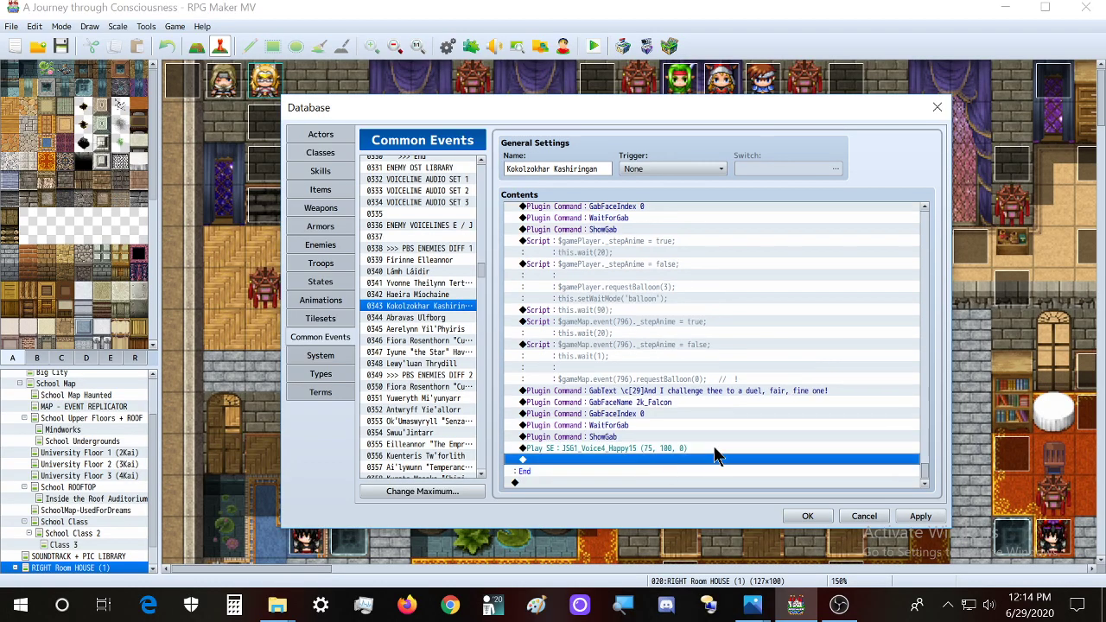
# Duplicate the two $gamePlayer._stepAnime scripts, including the requestBalloon(3) lines, below the JSG1_Voice4_Happy15 Play SE command
pyautogui.scroll(2, 673, 366)
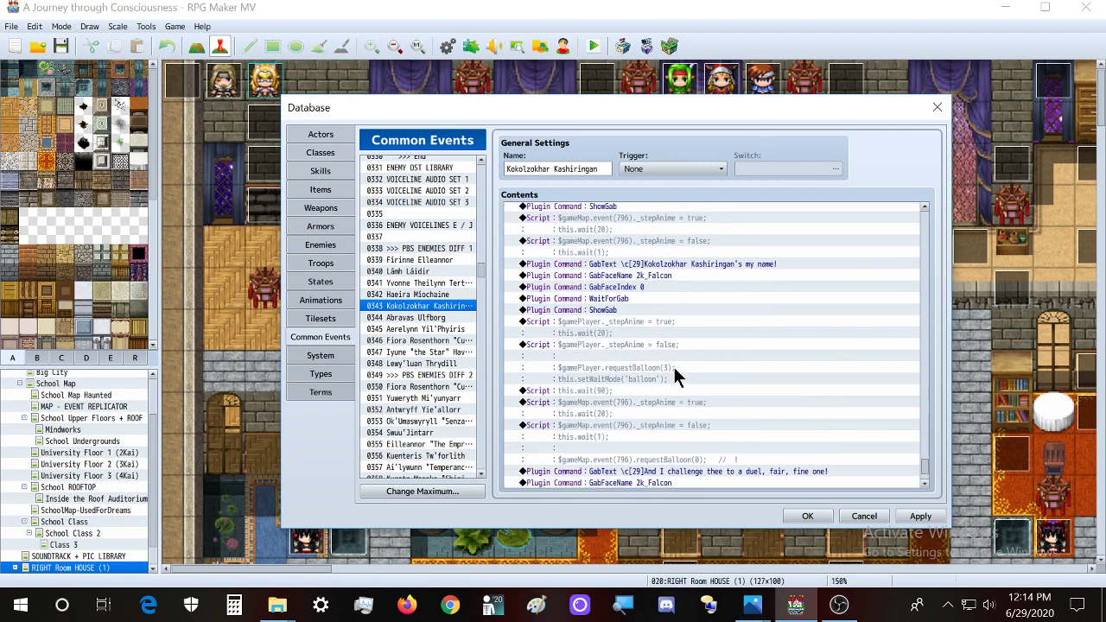
pyautogui.click(650, 327)
pyautogui.keyDown('shift'); pyautogui.click(654, 346); pyautogui.keyUp('shift')
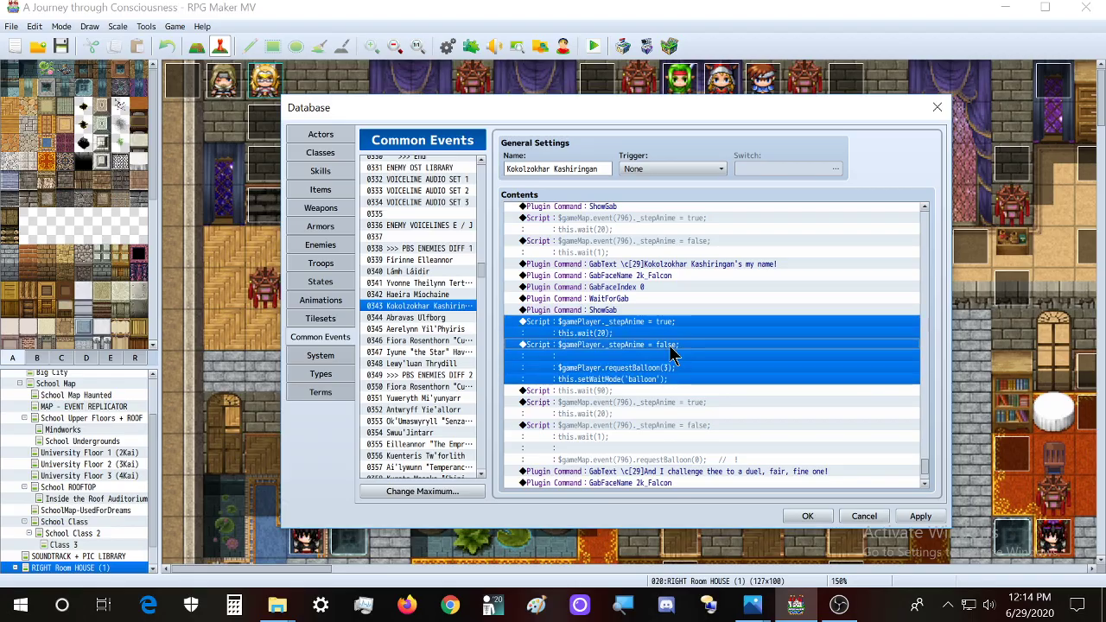
pyautogui.scroll(-2, 665, 371)
pyautogui.click(607, 459)
pyautogui.hotkey('ctrl', 'v')
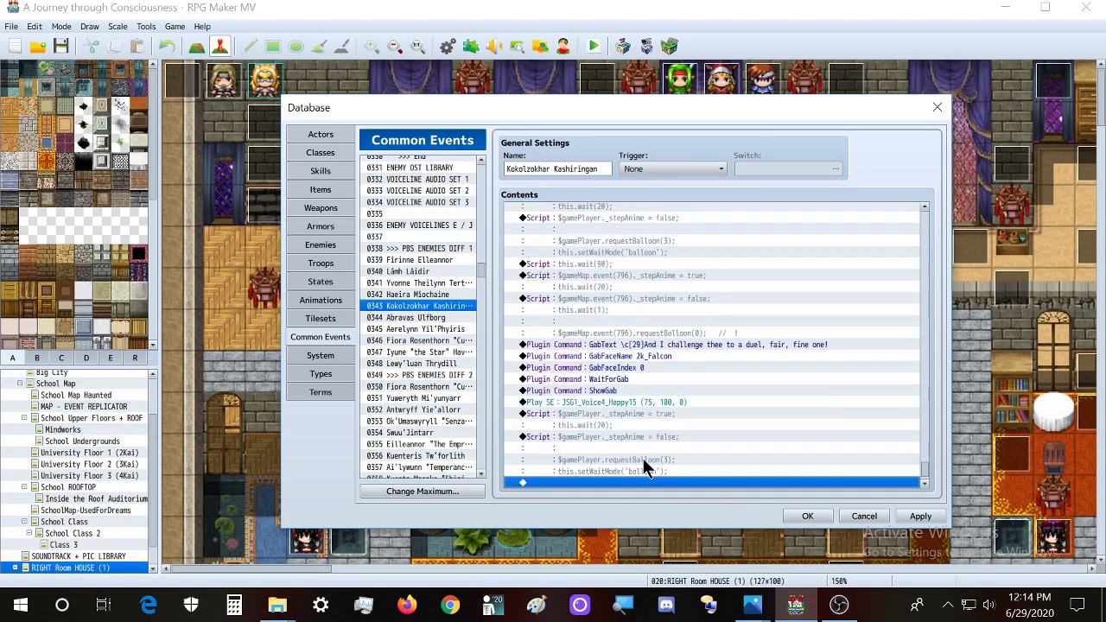
# Add a sound variable to the duplicated $gamePlayer._stepAnime = false script with filename "JSG1_Voice4_Happy15", volume 75, pitch 100 and pan 0
pyautogui.click(647, 412)
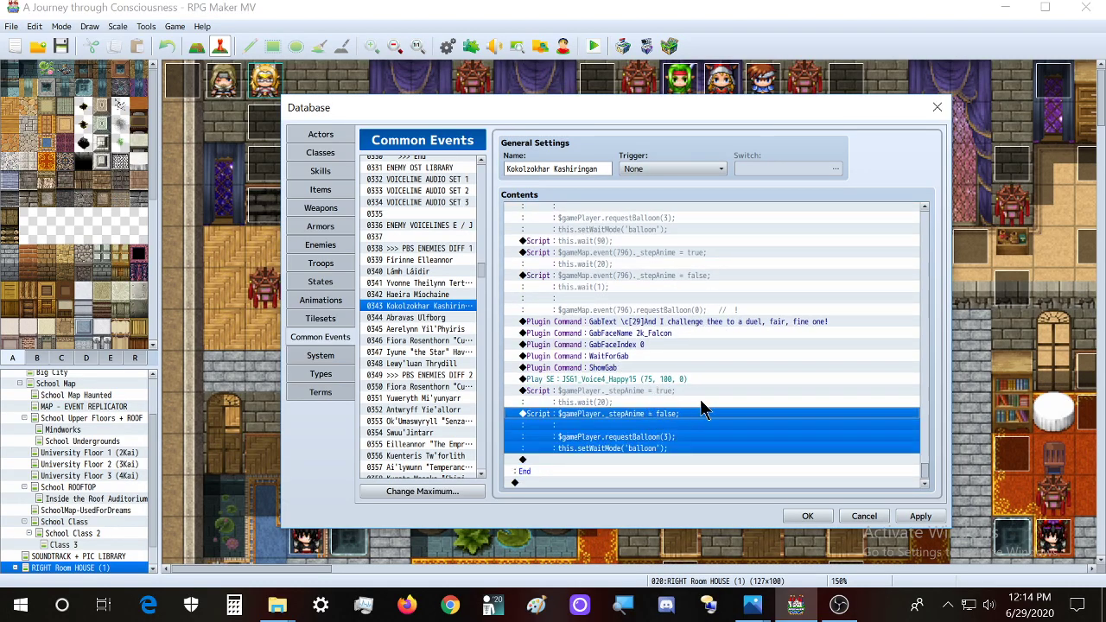
pyautogui.doubleClick(704, 413)
pyautogui.moveTo(701, 248); pyautogui.dragTo(257, 266)
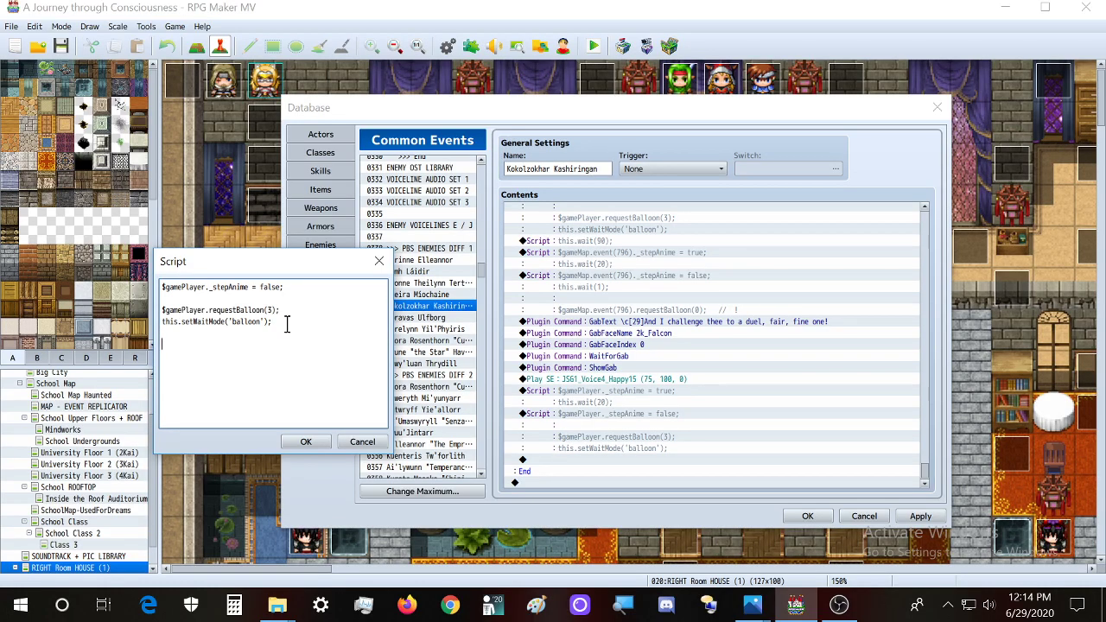
pyautogui.write('var sound =')
pyautogui.write('{filename:')
pyautogui.moveTo(290, 260); pyautogui.dragTo(668, 391)
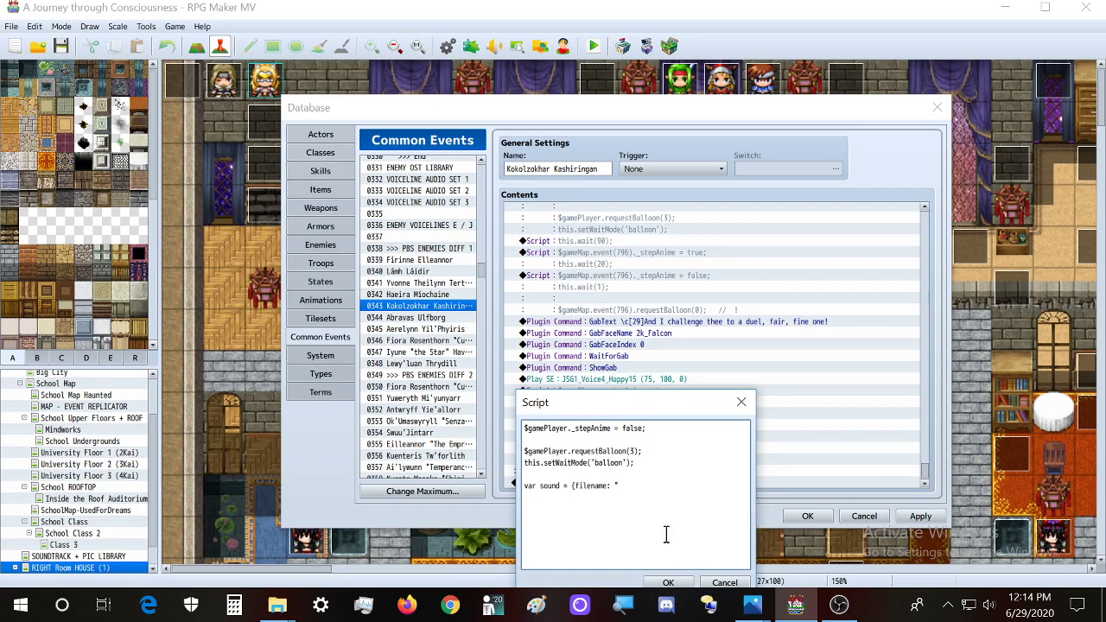
pyautogui.write('JSG1_Voice4_Happy15')
pyautogui.write('volume: 75, ')
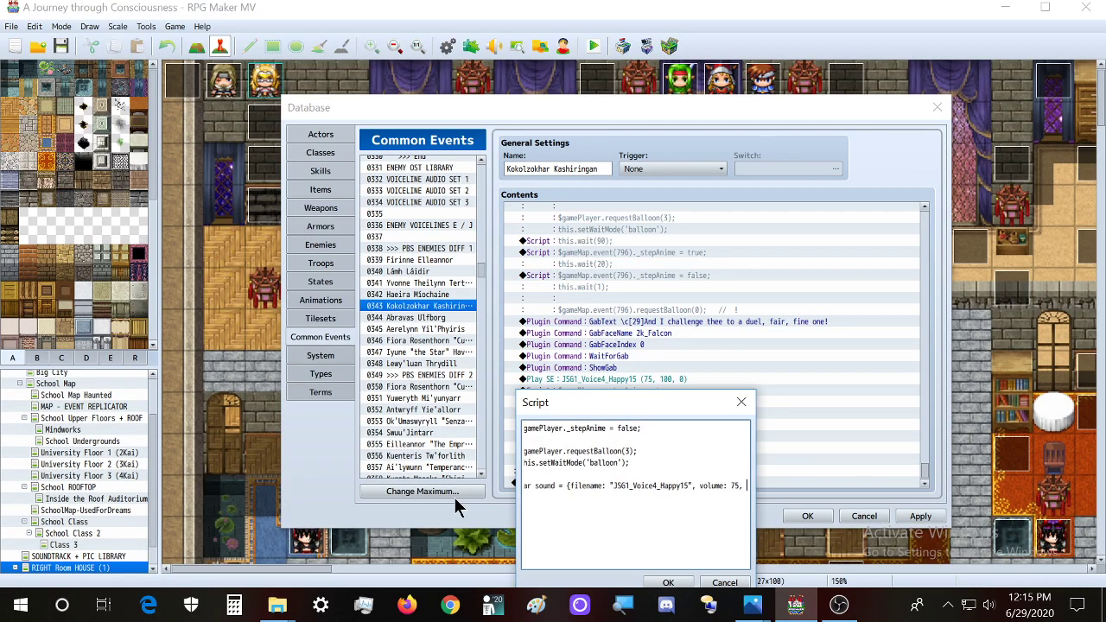
pyautogui.write('volum')
pyautogui.write('pitc')
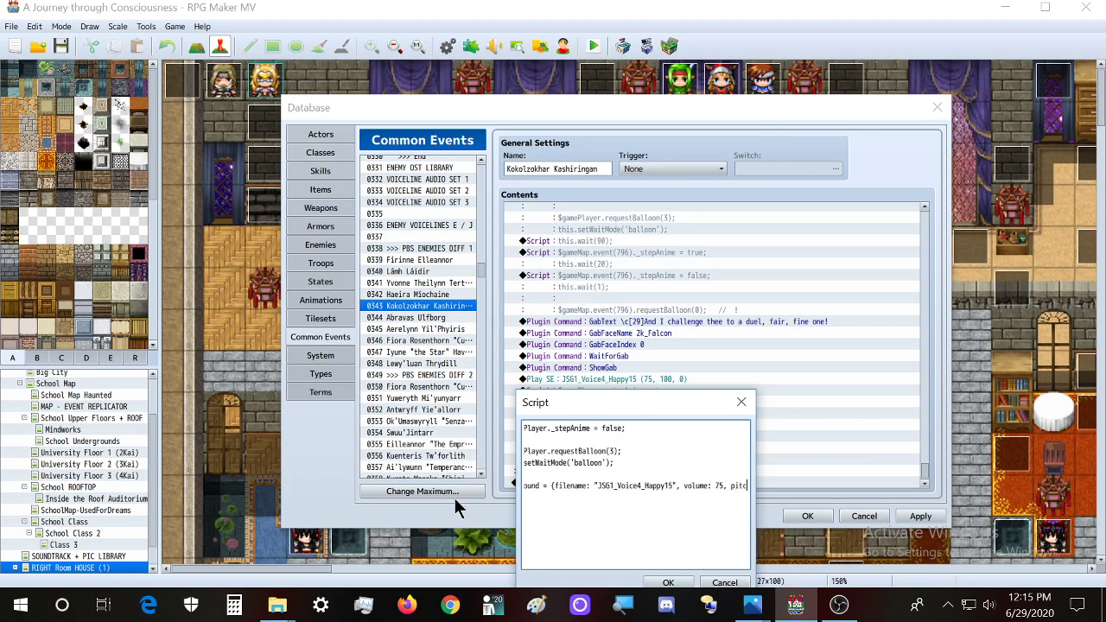
pyautogui.write('h: 100, pa')
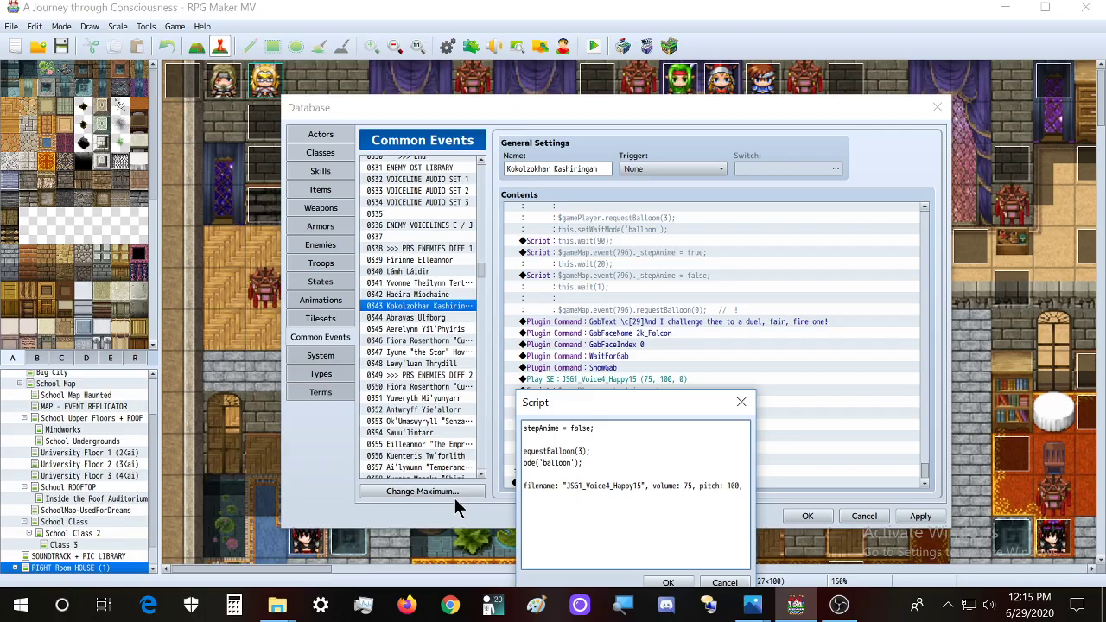
pyautogui.press('BackSpace')
pyautogui.press('BackSpace')
pyautogui.press('BackSpace')
pyautogui.press('BackSpace')
pyautogui.press('BackSpace')
pyautogui.press('BackSpace')
pyautogui.press('BackSpace')
pyautogui.press('BackSpace')
pyautogui.press('BackSpace')
pyautogui.press('BackSpace')
pyautogui.press('BackSpace')
pyautogui.press('BackSpace')
pyautogui.press('BackSpace')
pyautogui.press('BackSpace')
pyautogui.press('BackSpace')
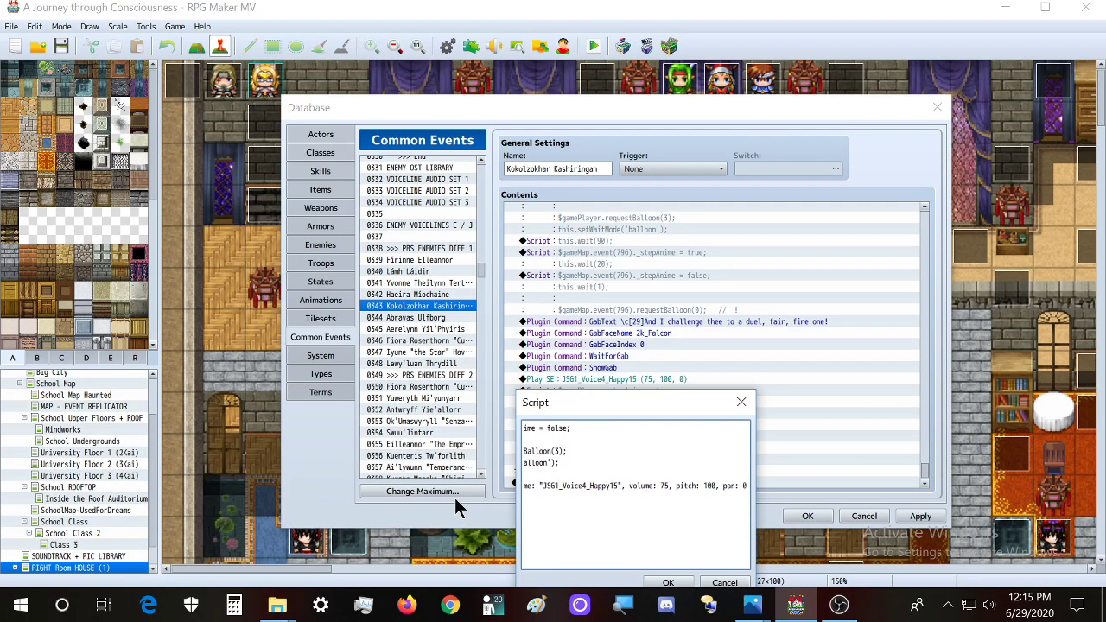
# Add AudioManager.playSe(sound); below the sound variable and save the script
pyautogui.press('Return')
pyautogui.write('Aud')
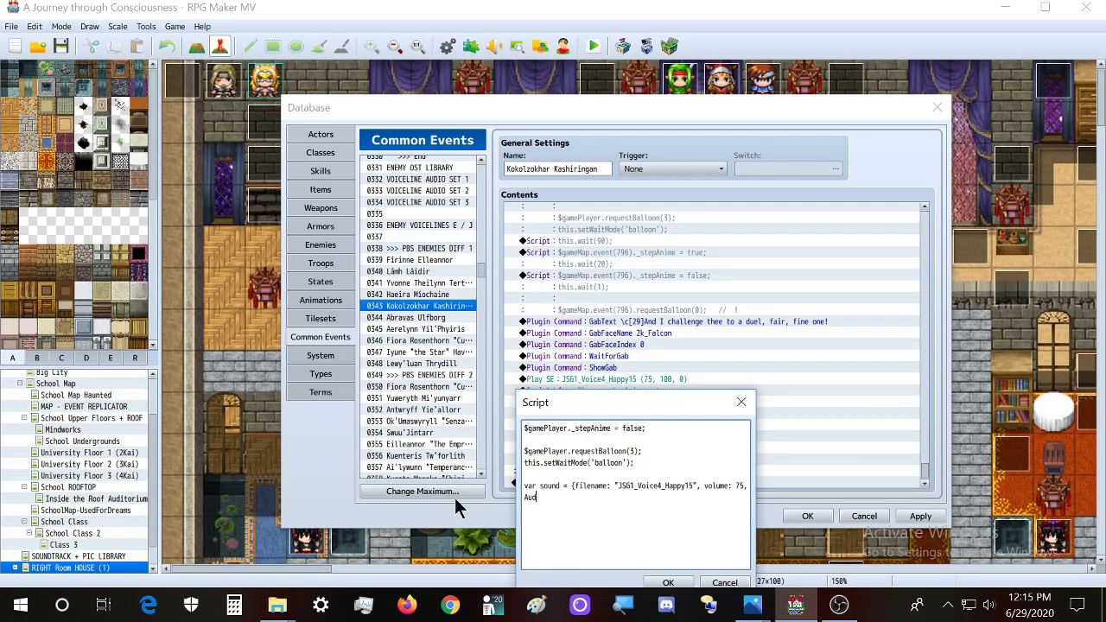
pyautogui.write('ioManager.playSer')
pyautogui.press('BackSpace')
pyautogui.write('(sound);')
pyautogui.moveTo(600, 402); pyautogui.dragTo(294, 231)
pyautogui.click(361, 412)
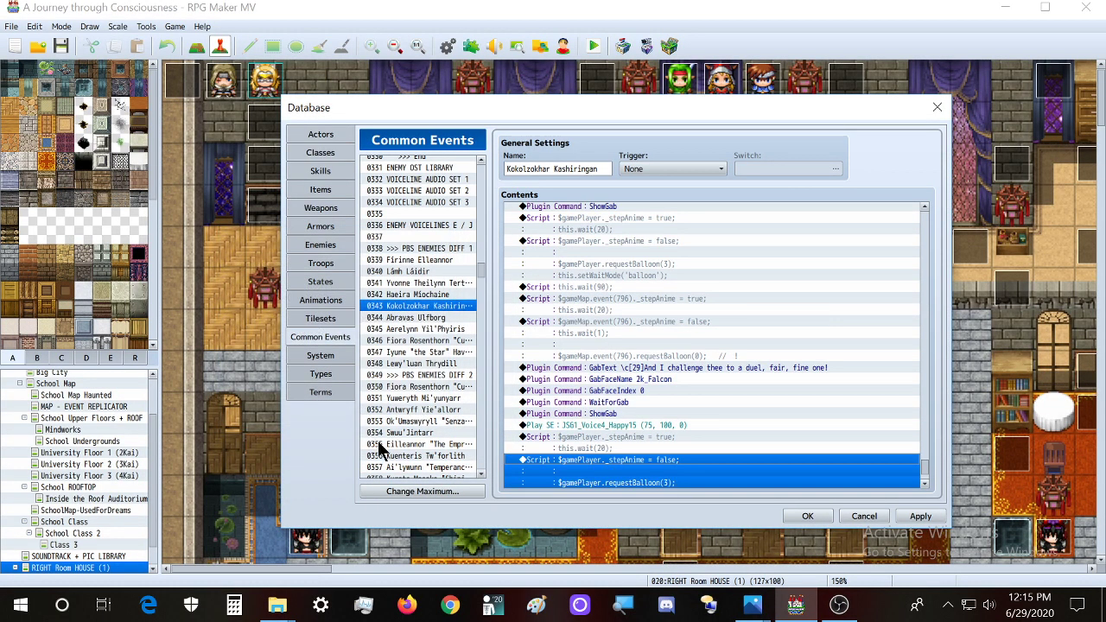
# Delete the JSG1_Voice4_Happy15 Play SE command above the duplicated player step-animation scripts
pyautogui.click(672, 357)
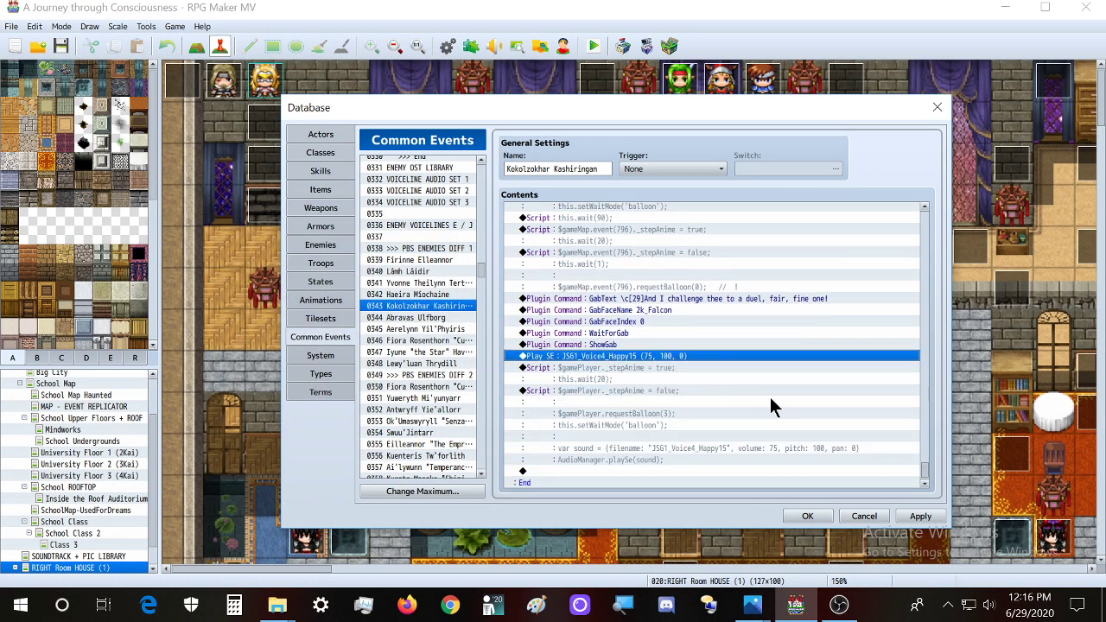
pyautogui.press('Delete')
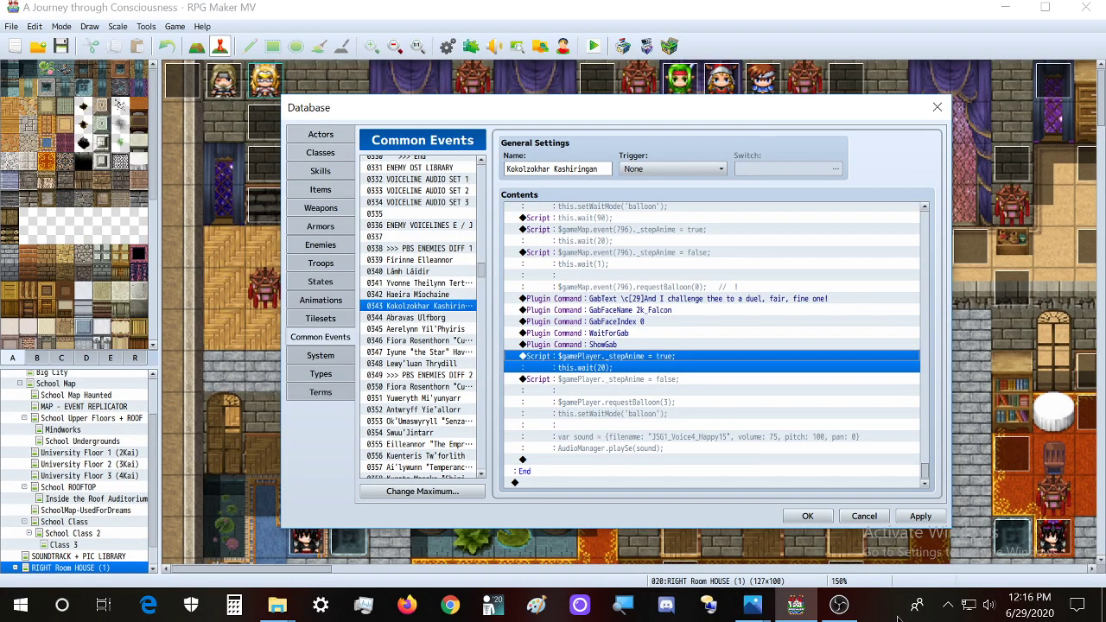
pyautogui.click(947, 605)
pyautogui.click(947, 605)
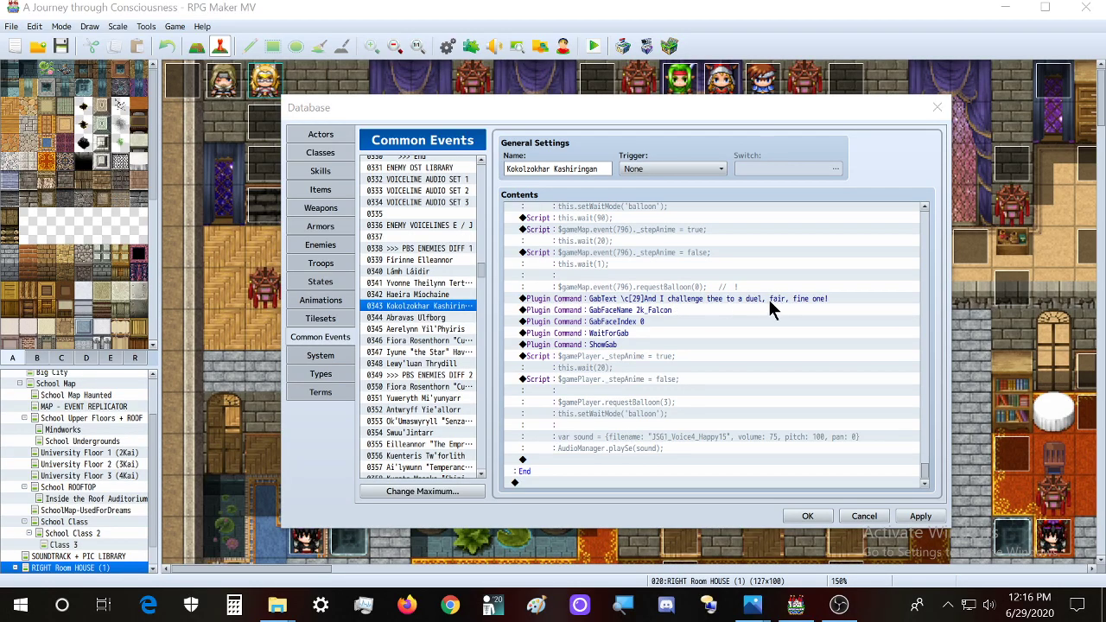
# Add the comment "// a giggle" above the sound variable in the last $gamePlayer._stepAnime = false script and save it
pyautogui.scroll(5, 683, 302)
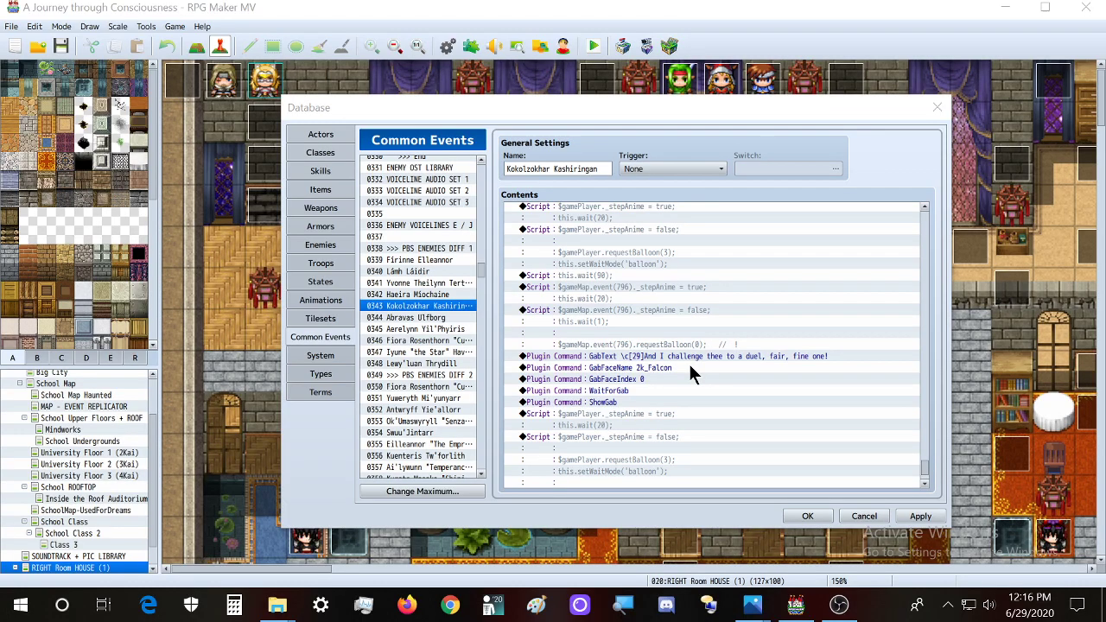
pyautogui.scroll(-4, 687, 362)
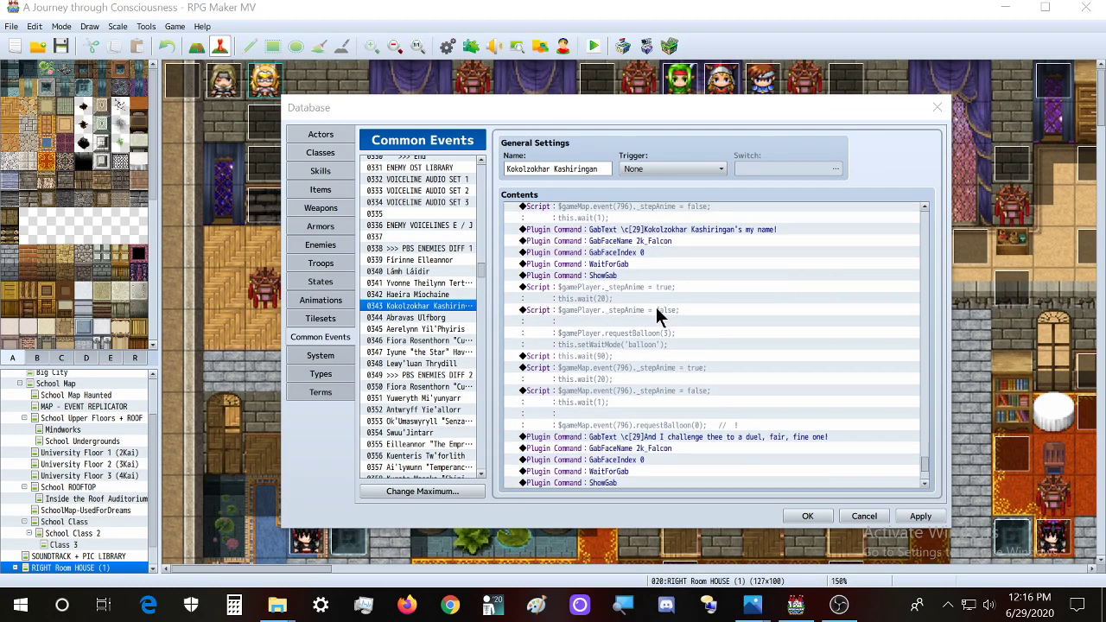
pyautogui.scroll(-1, 665, 362)
pyautogui.doubleClick(670, 383)
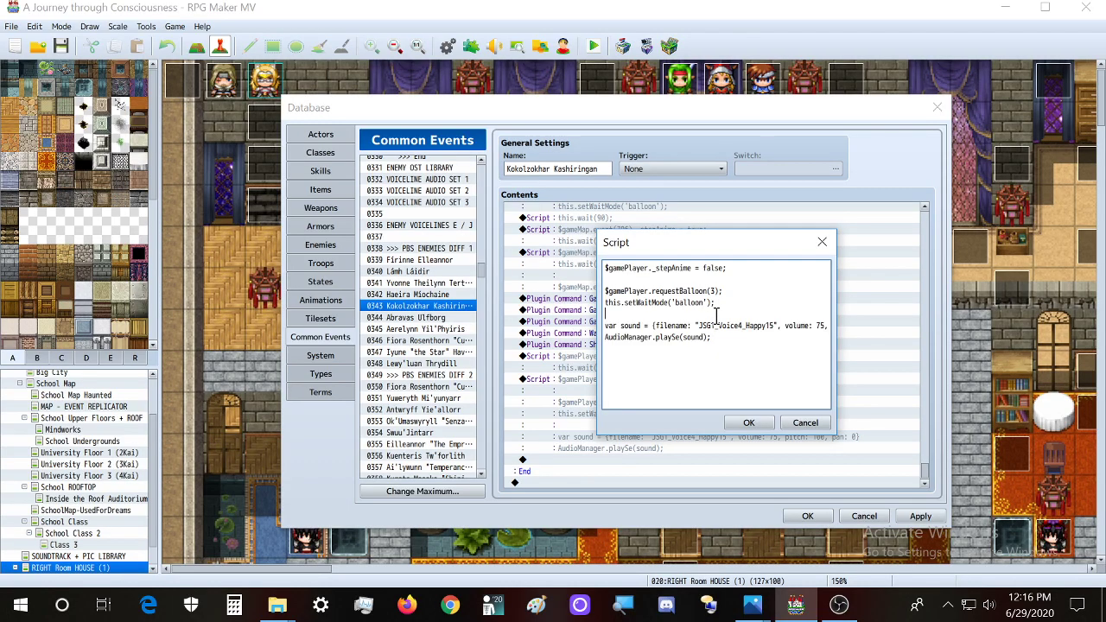
pyautogui.press('Return')
pyautogui.write('// a giggle')
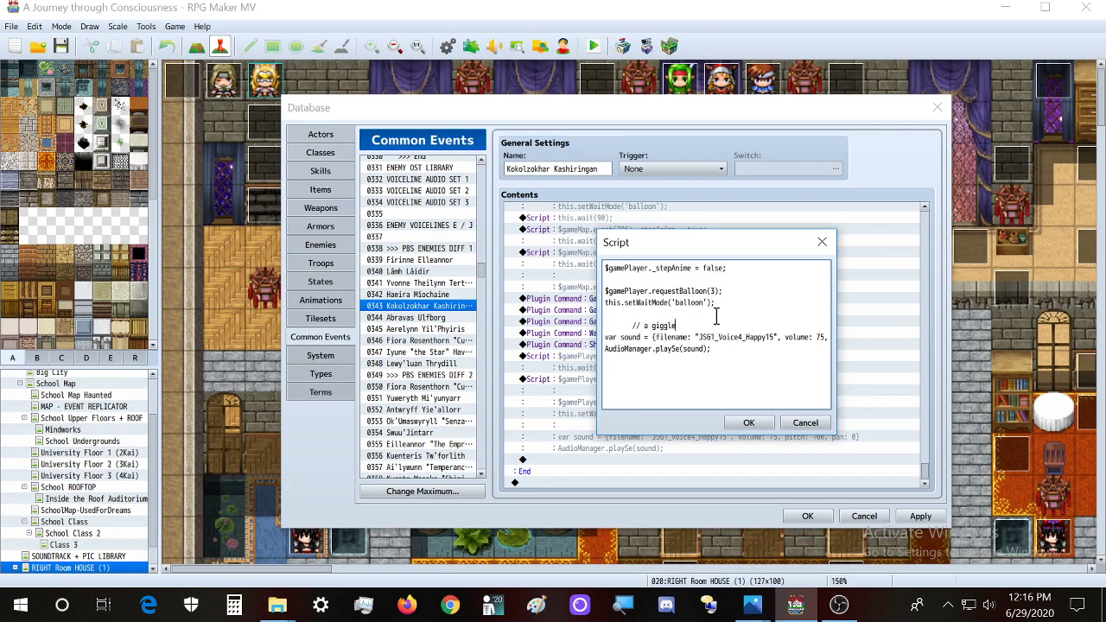
pyautogui.click(748, 422)
# Copy the five gab plugin commands of the "Good day to you too!" line to the end of the event contents
pyautogui.scroll(4, 724, 389)
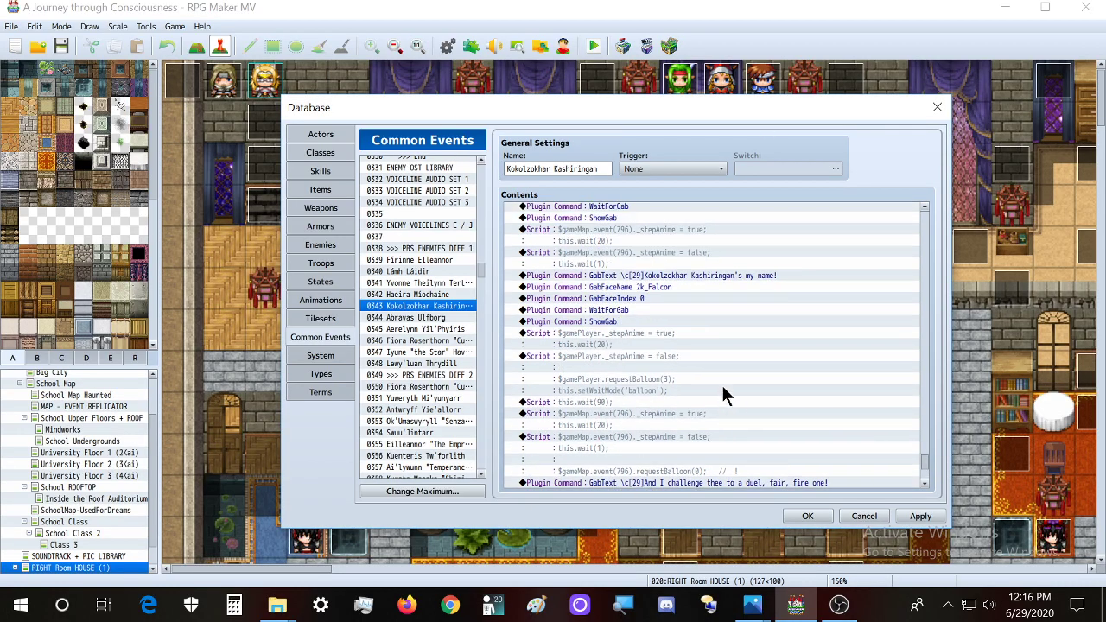
pyautogui.scroll(-3, 689, 309)
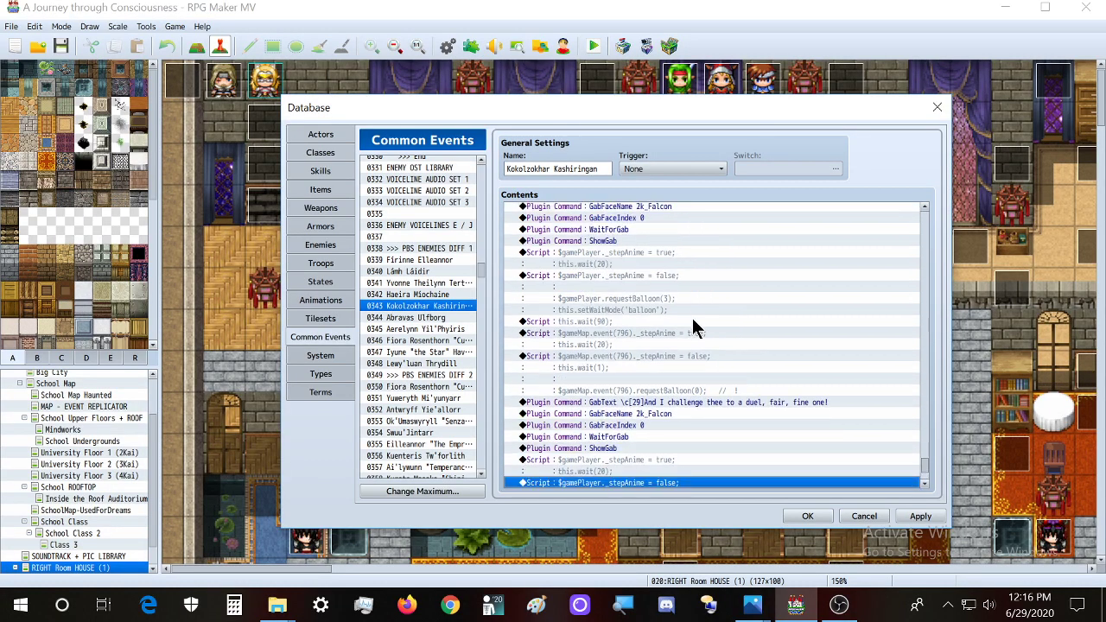
pyautogui.scroll(5, 680, 401)
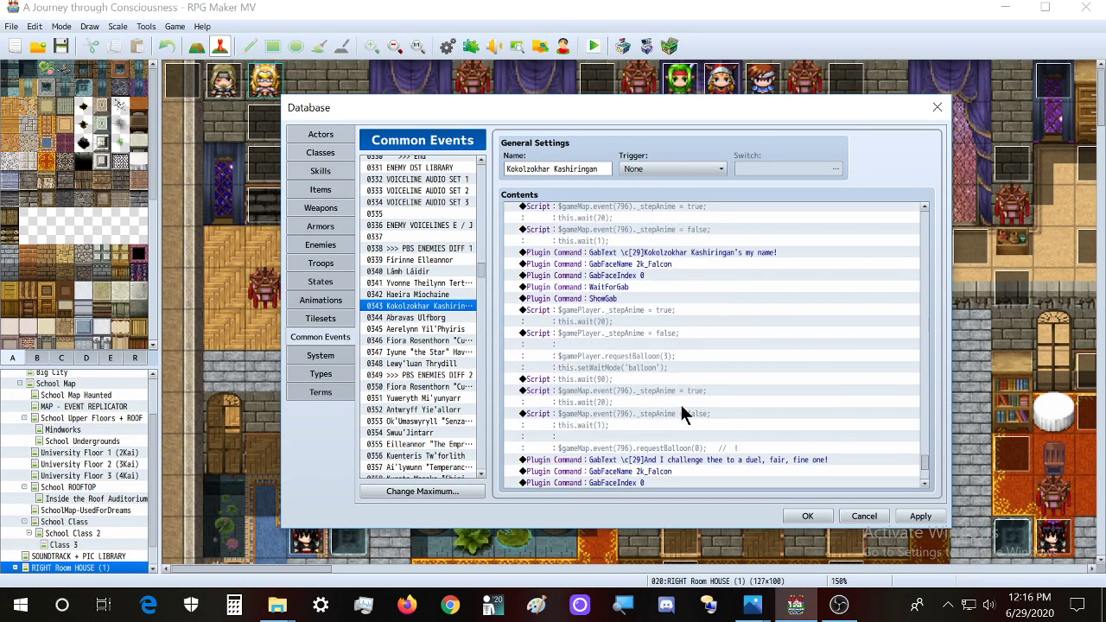
pyautogui.scroll(6, 667, 356)
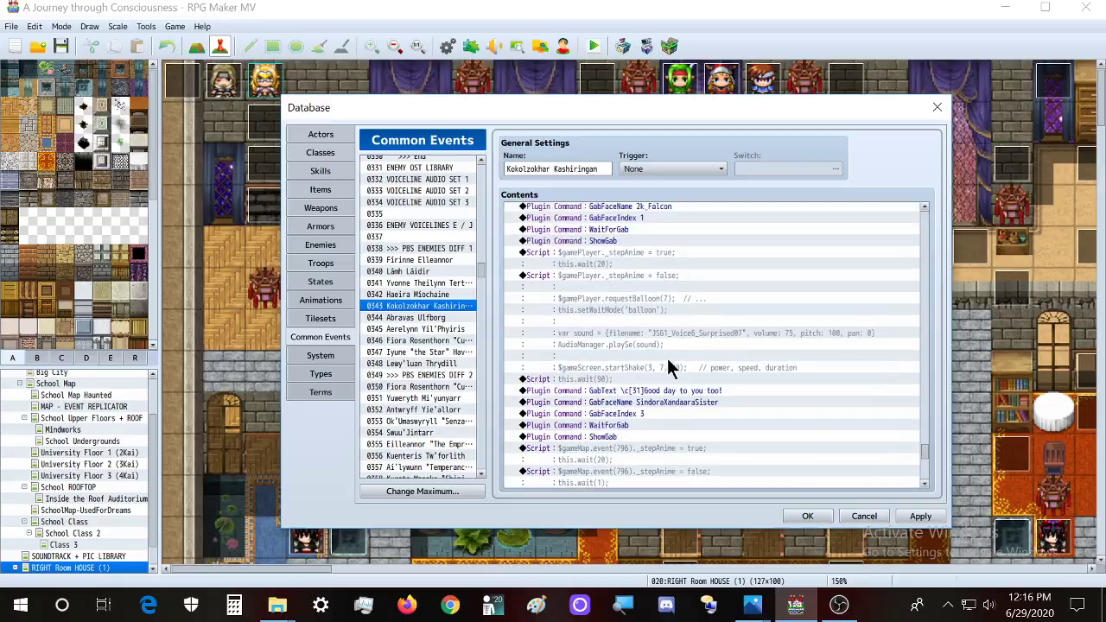
pyautogui.scroll(-3, 673, 399)
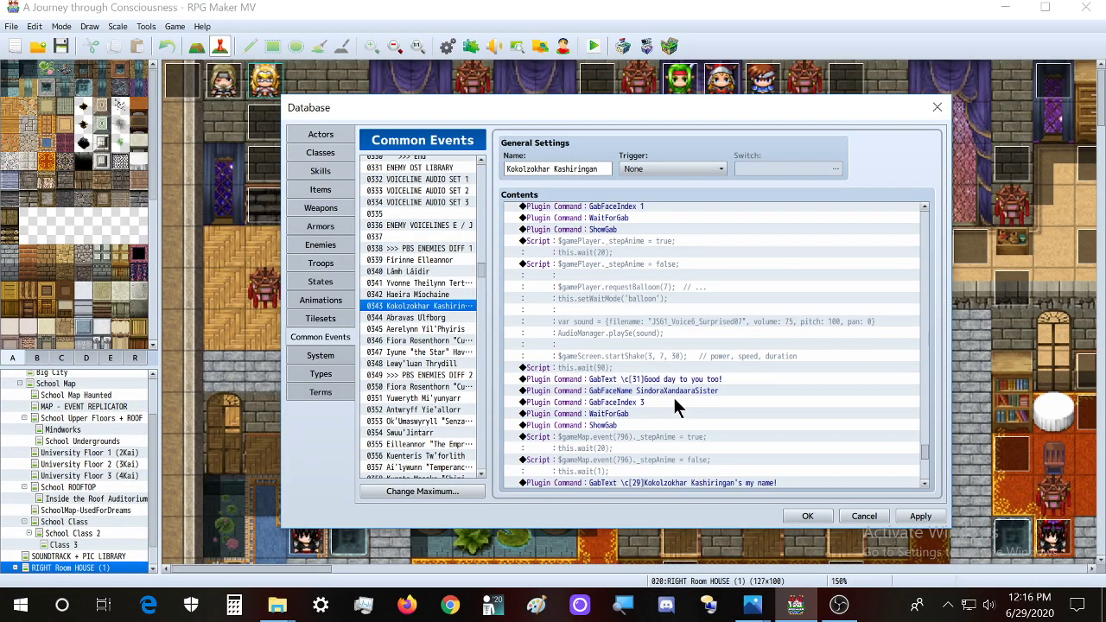
pyautogui.click(675, 380)
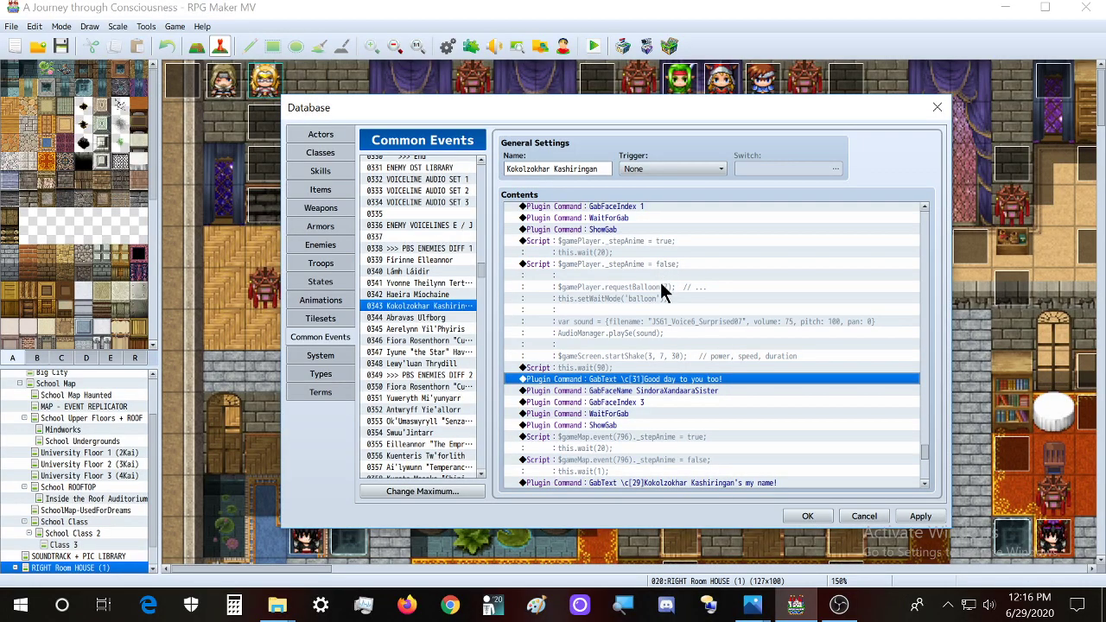
pyautogui.keyDown('shift'); pyautogui.click(633, 425); pyautogui.keyUp('shift')
pyautogui.scroll(-4, 722, 415)
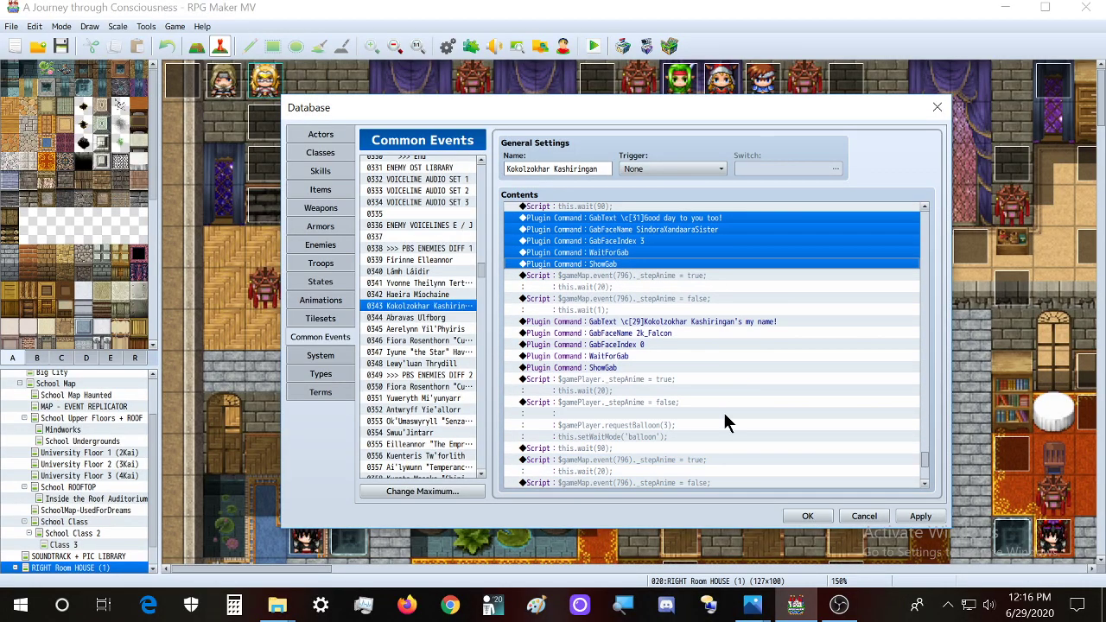
pyautogui.scroll(-6, 722, 420)
pyautogui.click(629, 459)
pyautogui.hotkey('ctrl', 'v')
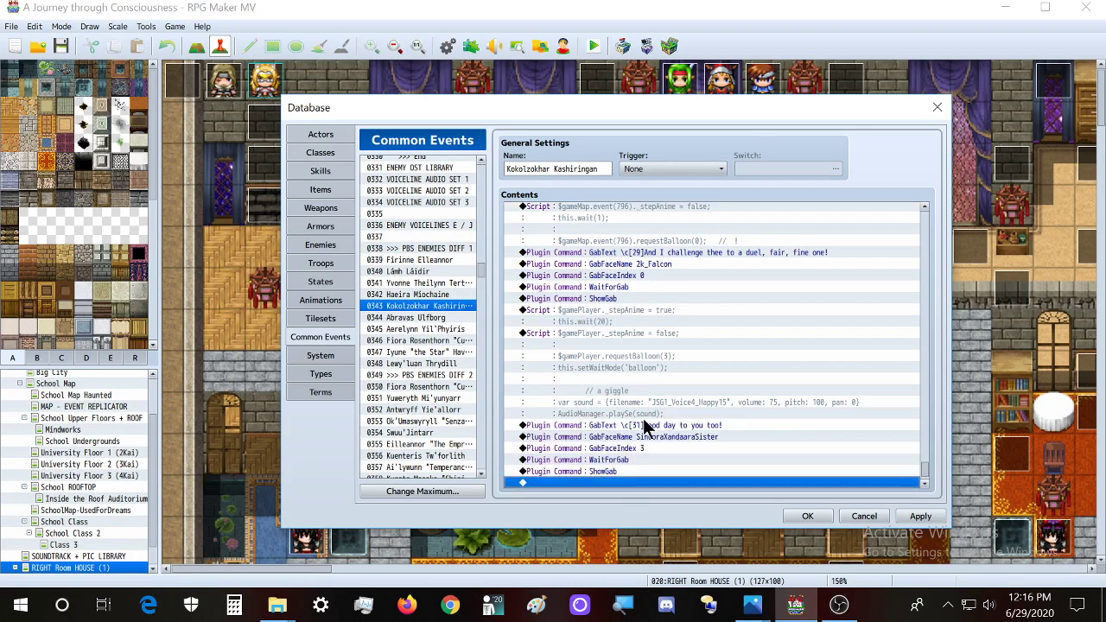
# Insert a this.wait(60); script command above the copied "Good day to you too!" gab text
pyautogui.click(643, 423)
pyautogui.press('Insert')
pyautogui.click(619, 168)
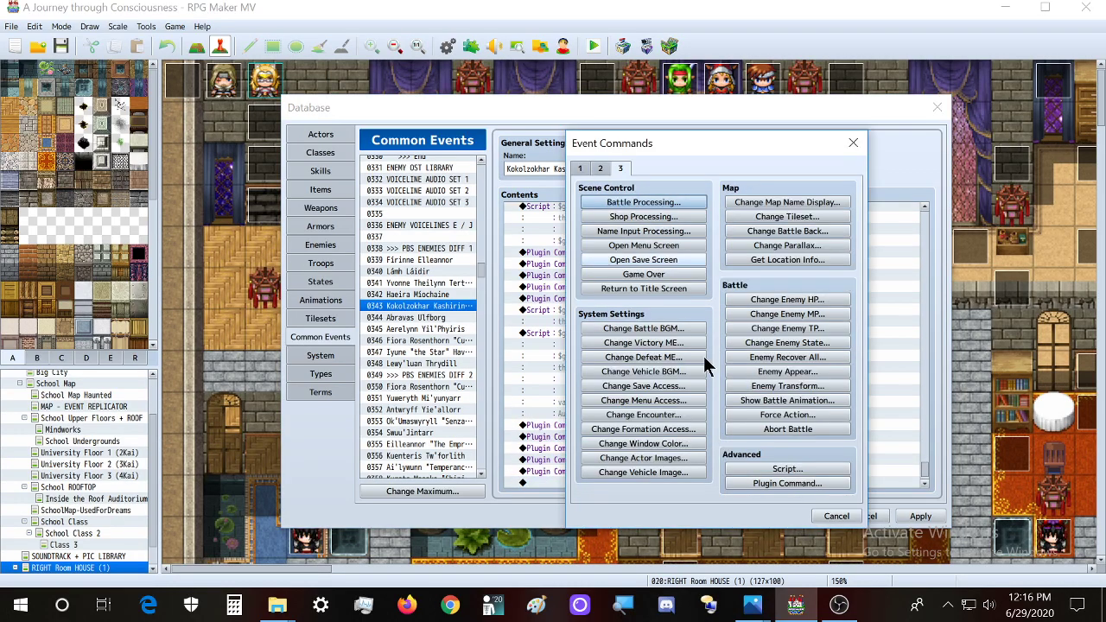
pyautogui.click(795, 471)
pyautogui.write('this.')
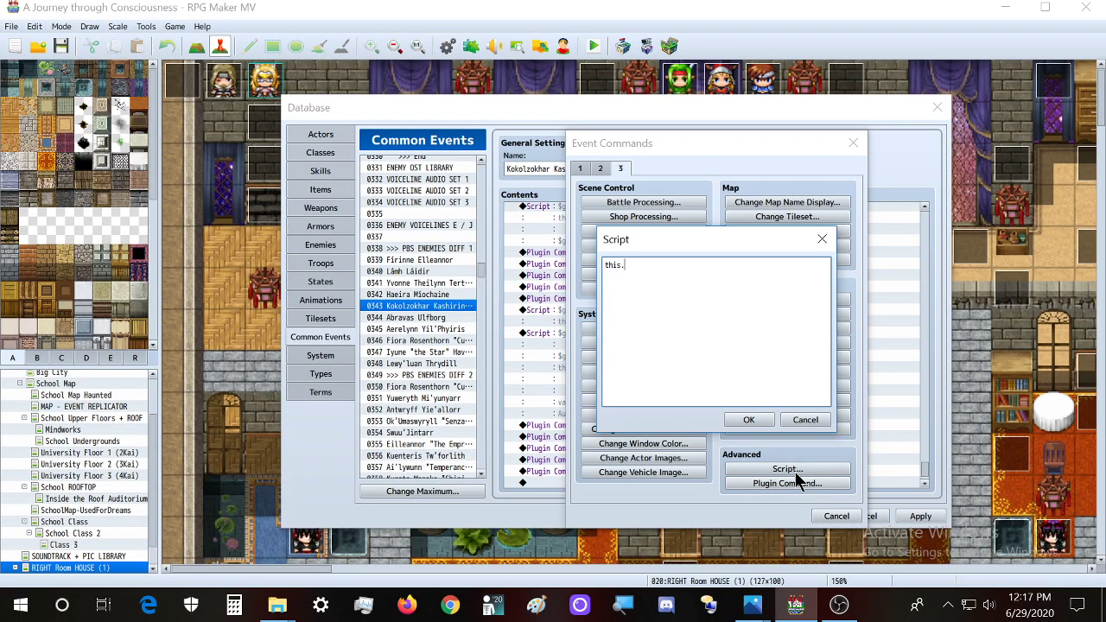
pyautogui.write('wait(60')
pyautogui.press('BackSpace')
pyautogui.write(')')
pyautogui.write('0')
pyautogui.click(748, 419)
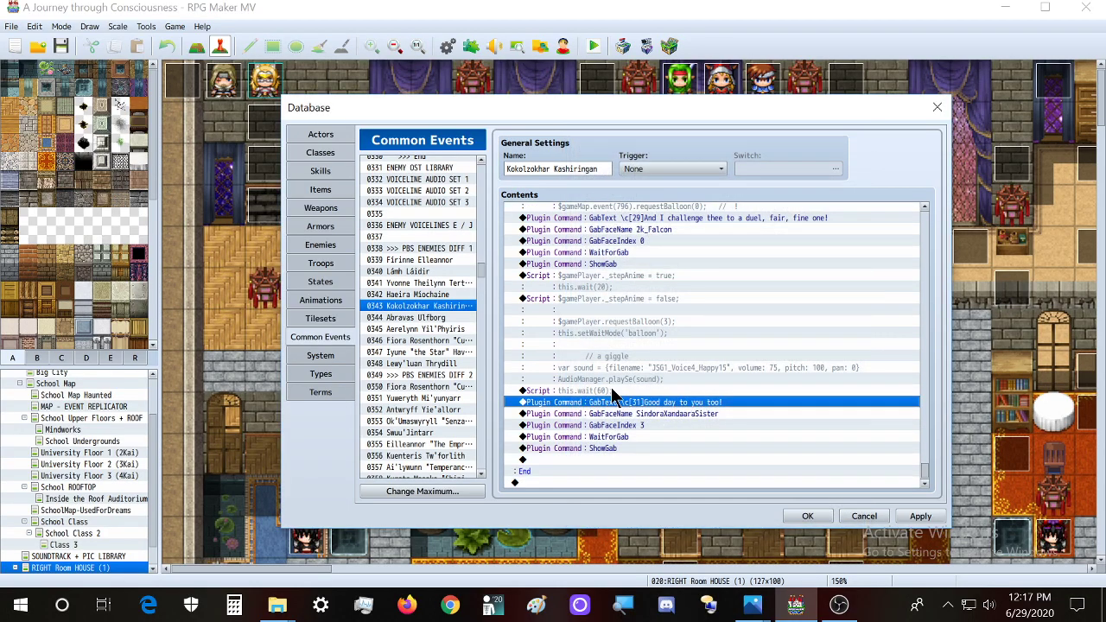
# Insert a script with $gamePlayer._stepAnime = true; and this.wait(20); above the copied "Good day to you too!" gab text
pyautogui.press('Insert')
pyautogui.moveTo(755, 156); pyautogui.dragTo(377, 163)
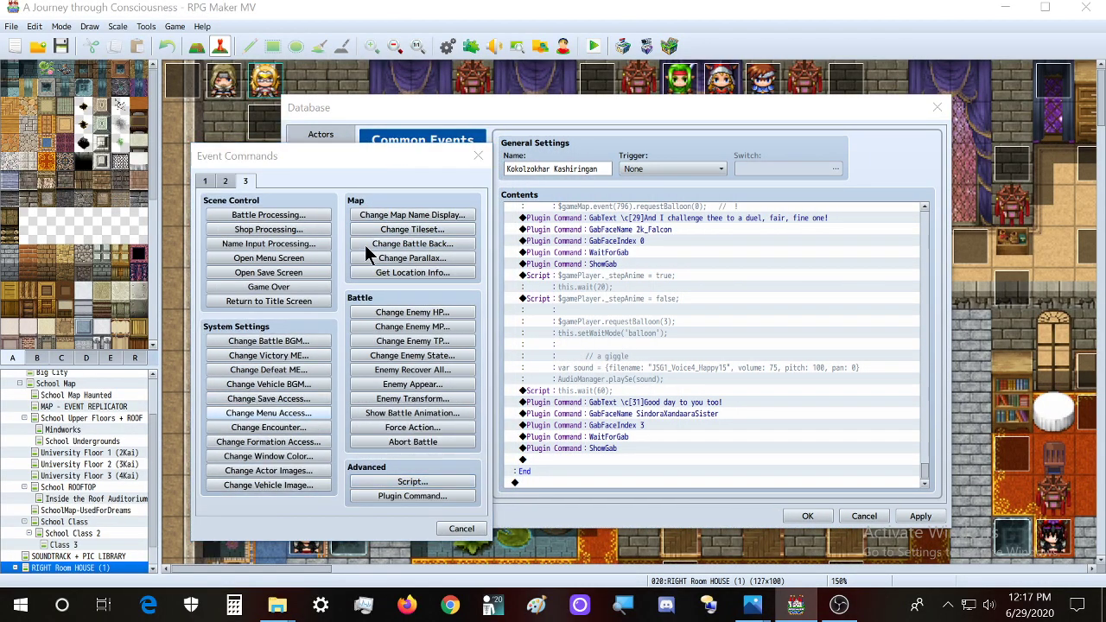
pyautogui.press('Return')
pyautogui.write('$game')
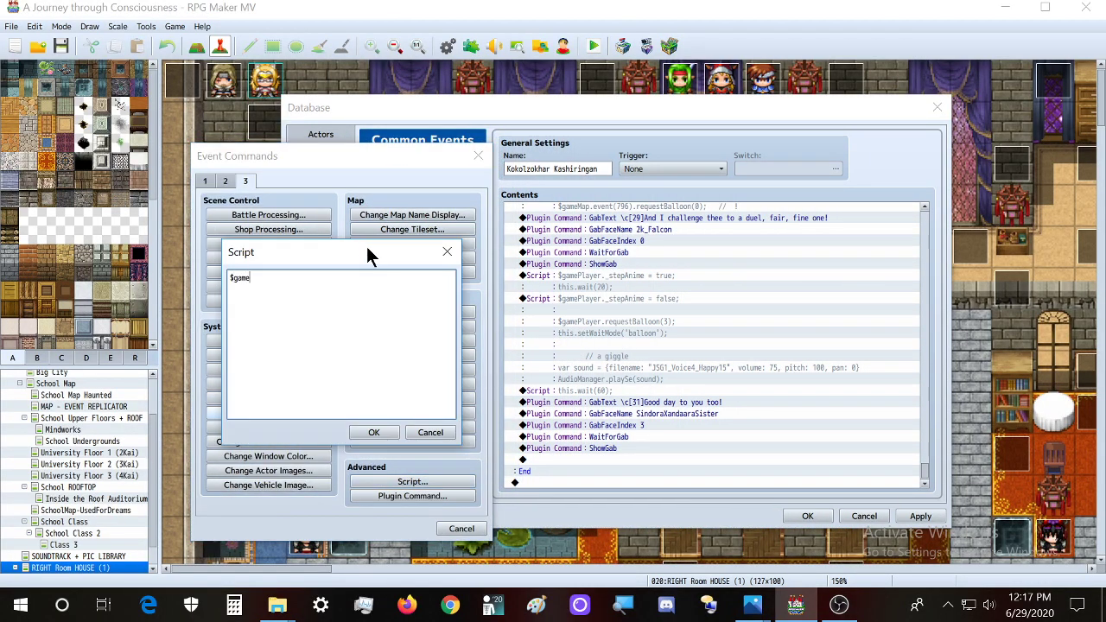
pyautogui.write('Player._stepAnime = true;')
pyautogui.press('Return')
pyautogui.write('this.wait(20')
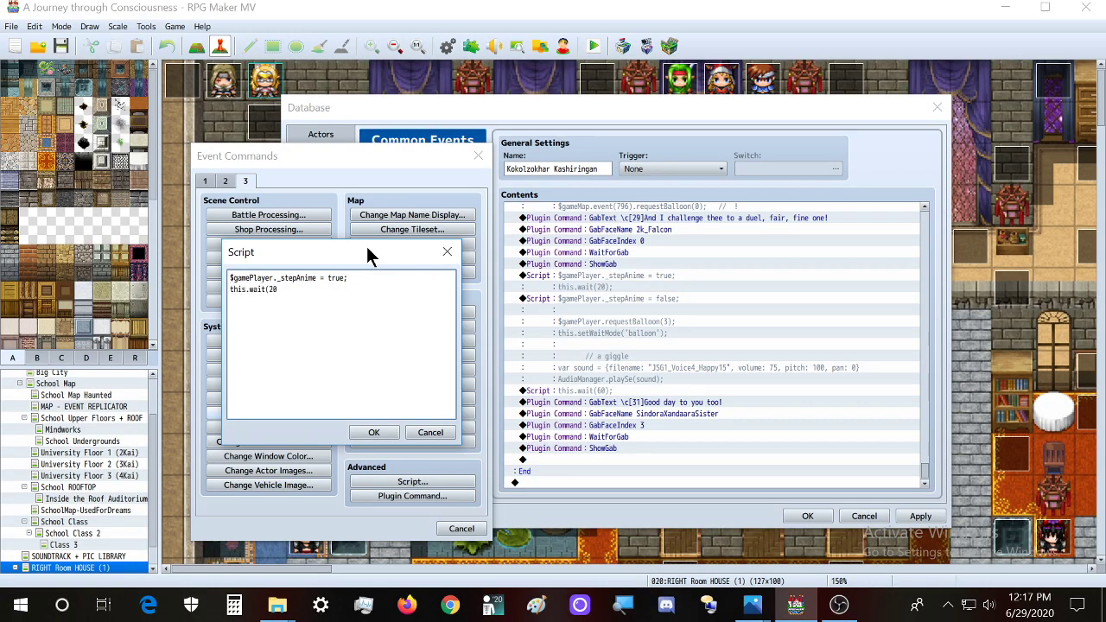
pyautogui.write(');')
pyautogui.click(374, 432)
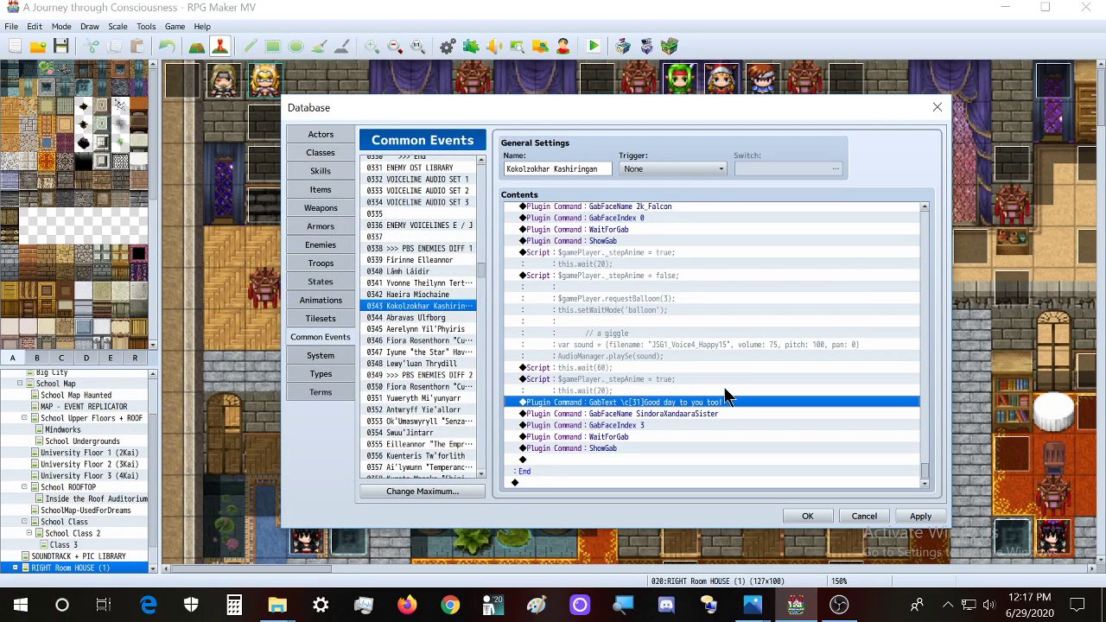
# Duplicate the new player step-animation script and change the second copy to _stepAnime = false with this.wait(1);
pyautogui.hotkey('ctrl', 'c')
pyautogui.hotkey('ctrl', 'v')
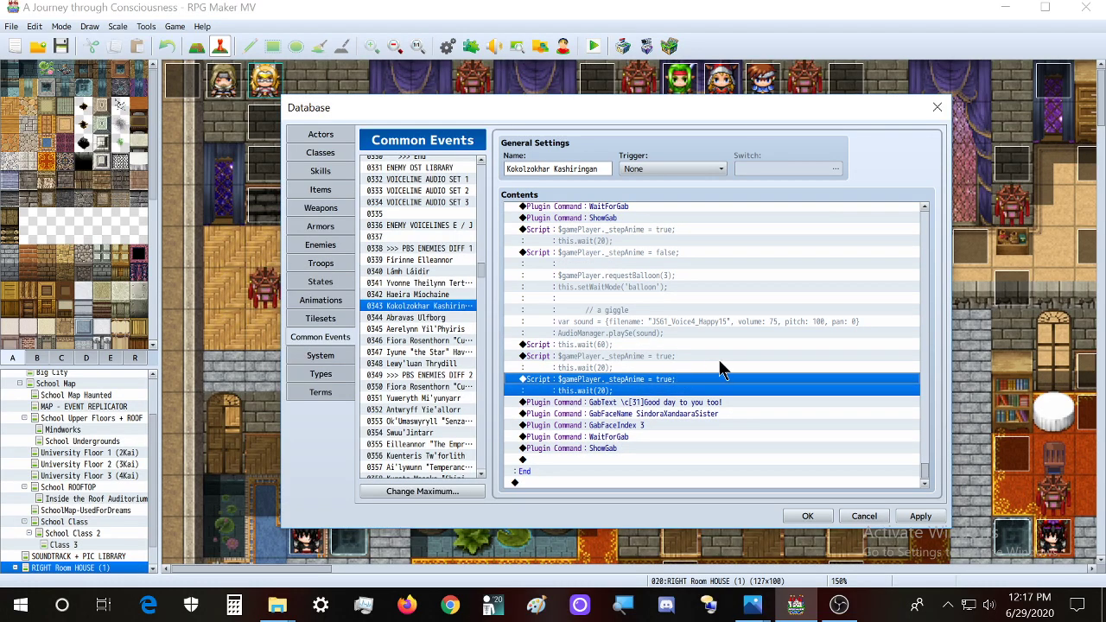
pyautogui.doubleClick(723, 369)
pyautogui.moveTo(604, 244); pyautogui.dragTo(379, 251)
pyautogui.tripleClick(377, 288)
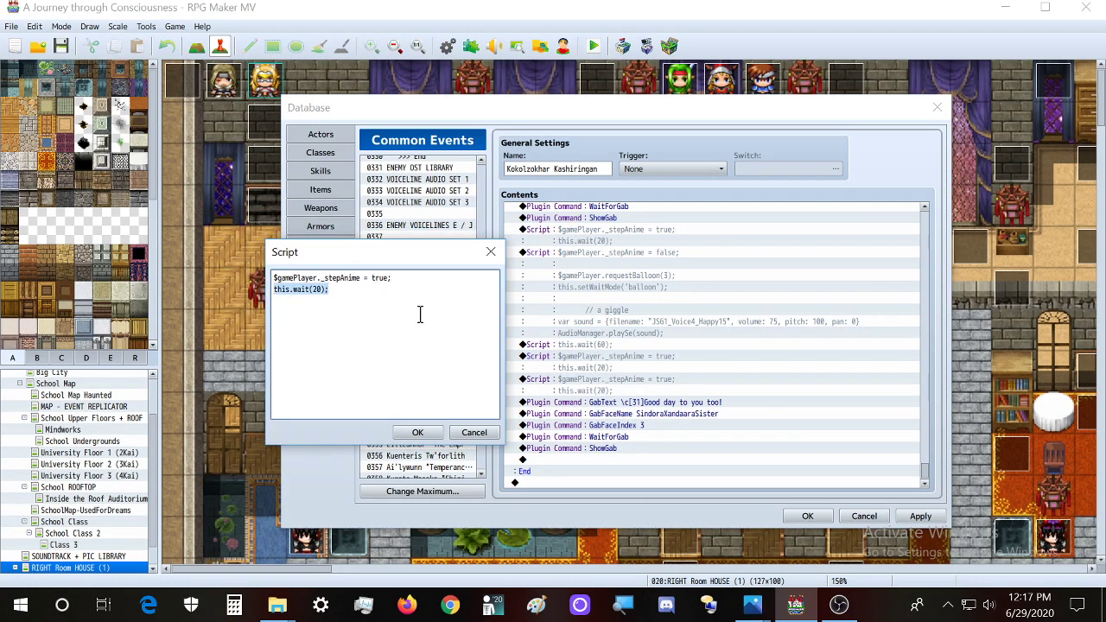
pyautogui.doubleClick(380, 278)
pyautogui.write('false')
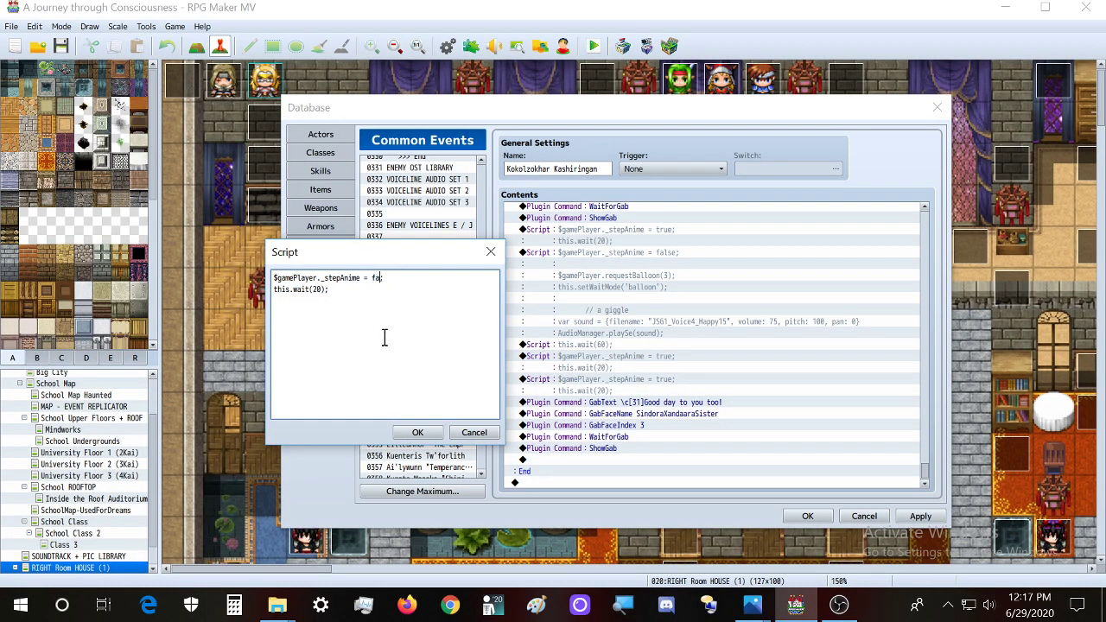
pyautogui.doubleClick(314, 289)
pyautogui.write('1')
pyautogui.click(418, 433)
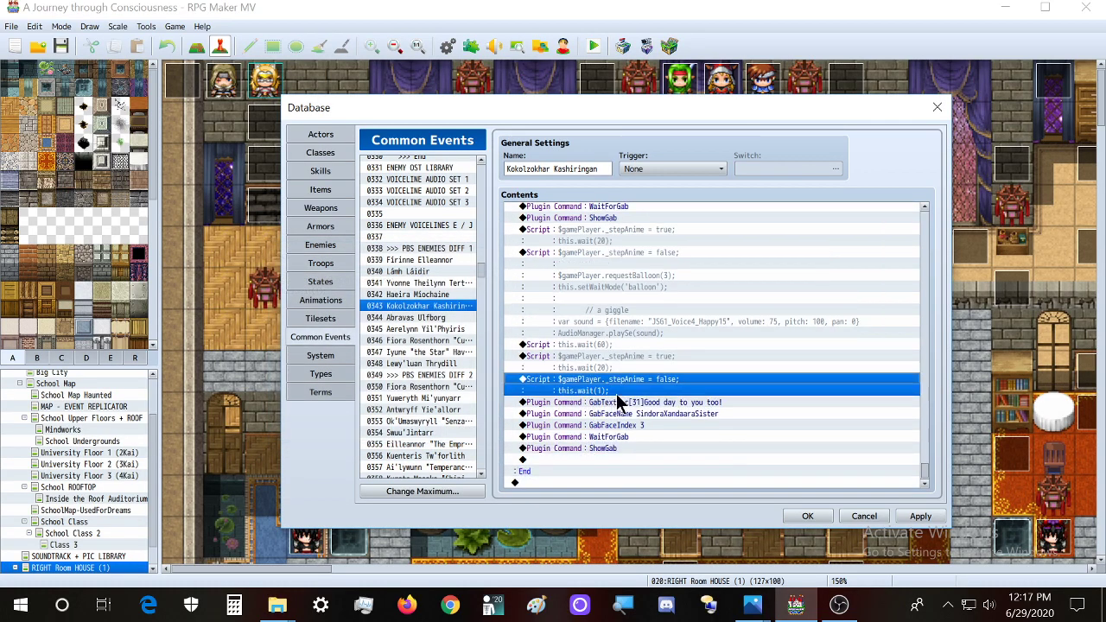
# Change the copied gab text to "\c[31]Thank you for the nice words!"
pyautogui.doubleClick(616, 401)
pyautogui.moveTo(661, 335); pyautogui.dragTo(794, 335)
pyautogui.write('Thank you')
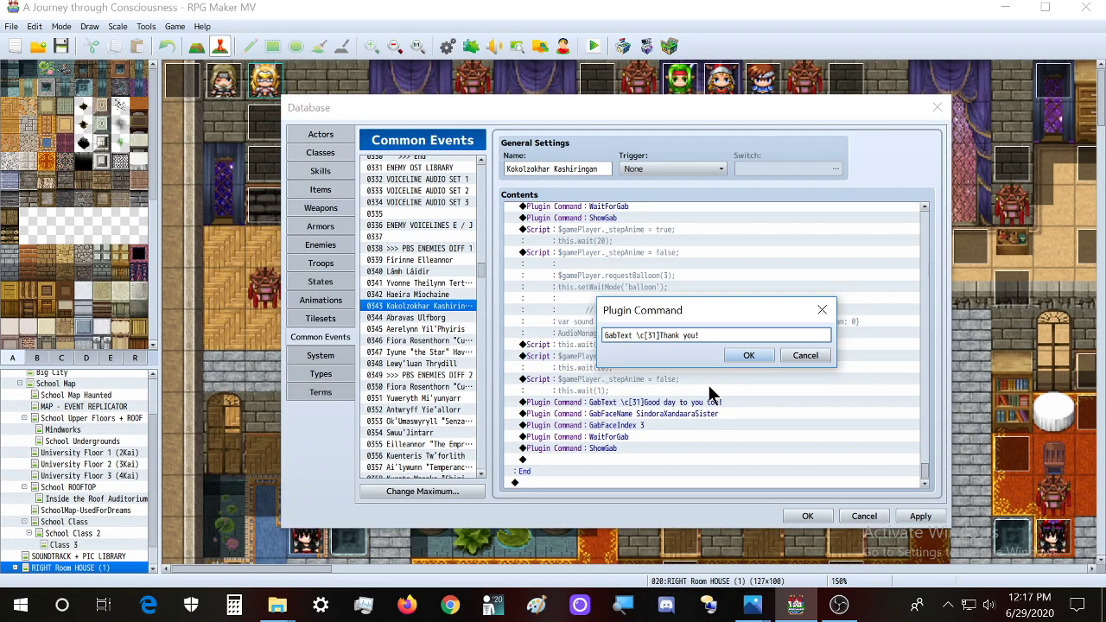
pyautogui.write('for the nice words')
pyautogui.hotkey('ctrl', 'Left')
pyautogui.hotkey('ctrl', 'shift', 'Left')
pyautogui.press('Right')
pyautogui.click(748, 355)
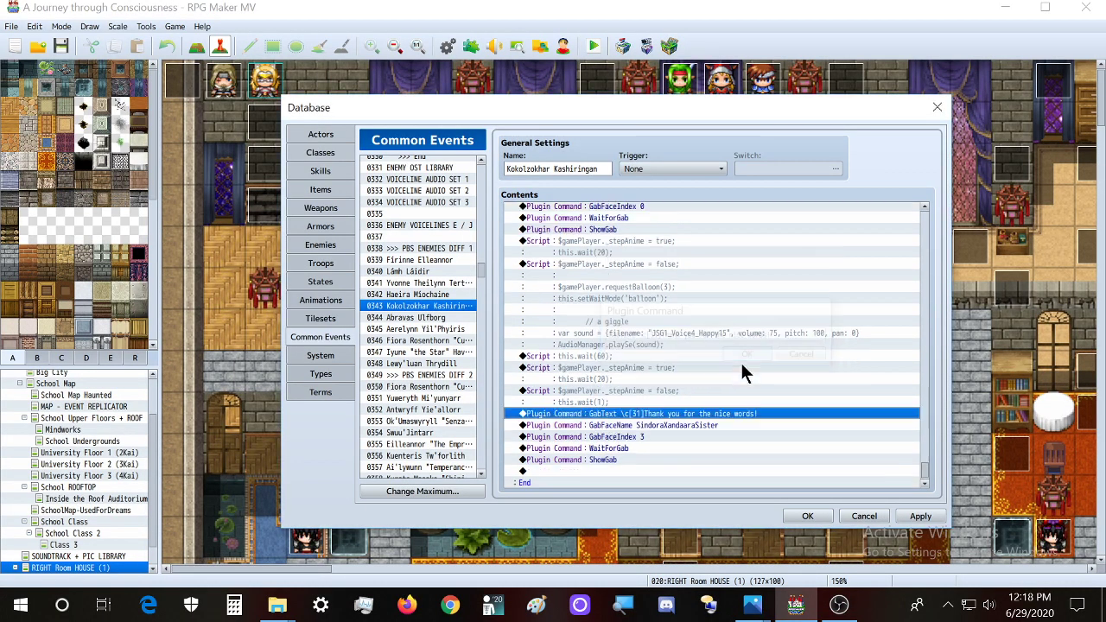
# Check the SindoraXandaaraSister face sheet in Photos and set GabFaceIndex to 1 for the "Thank you for the nice words!" line
pyautogui.click(751, 615)
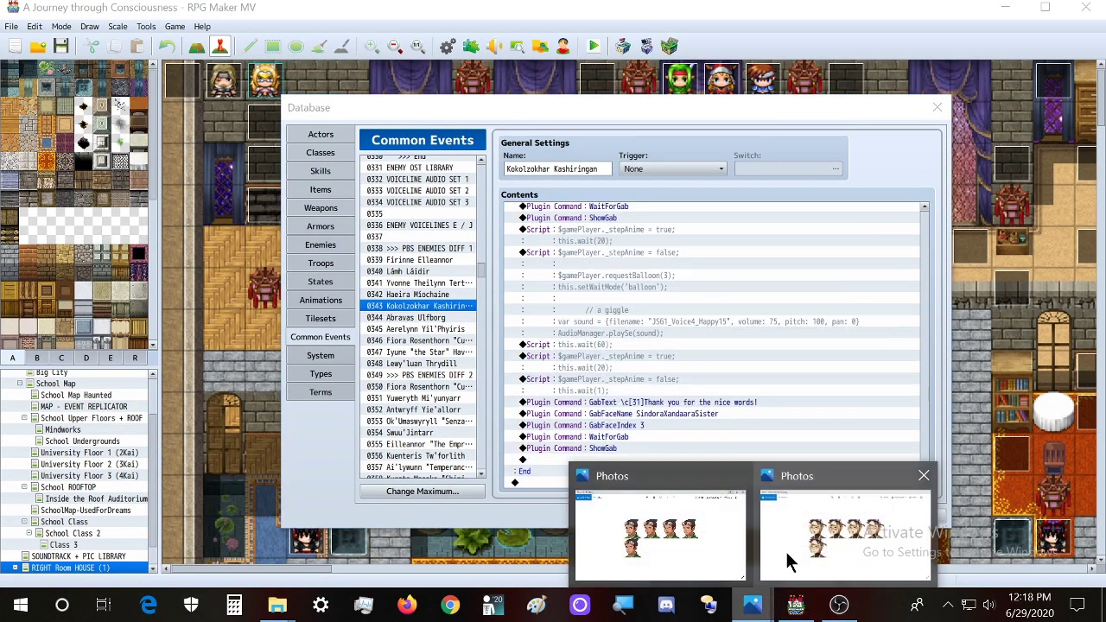
pyautogui.click(789, 558)
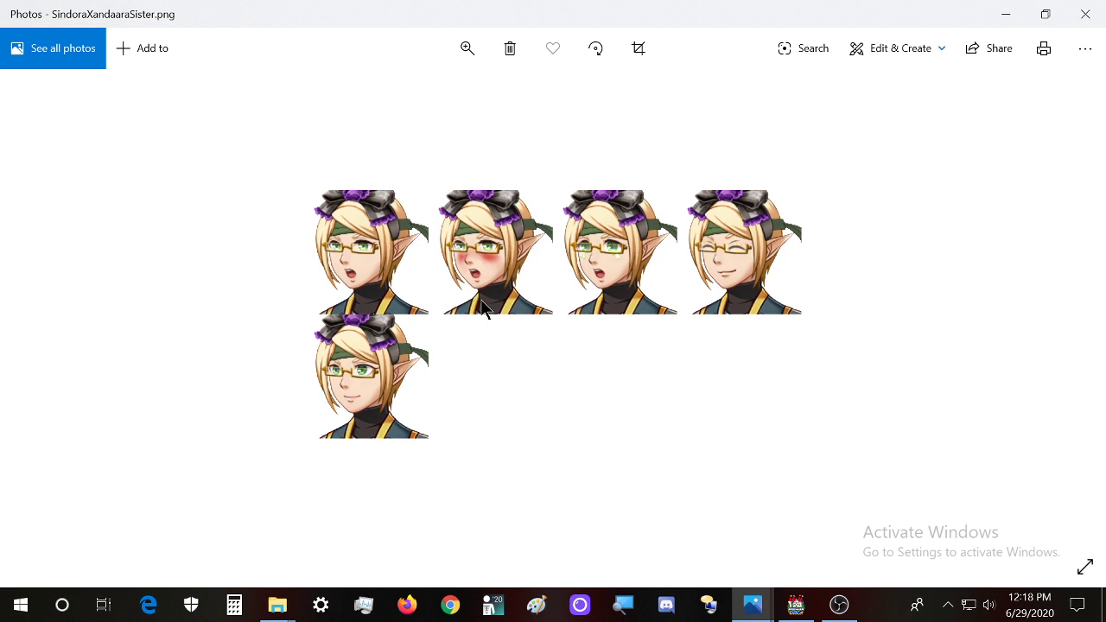
pyautogui.click(798, 608)
pyautogui.doubleClick(678, 422)
pyautogui.click(698, 334)
pyautogui.press('BackSpace')
pyautogui.write('1')
pyautogui.click(748, 355)
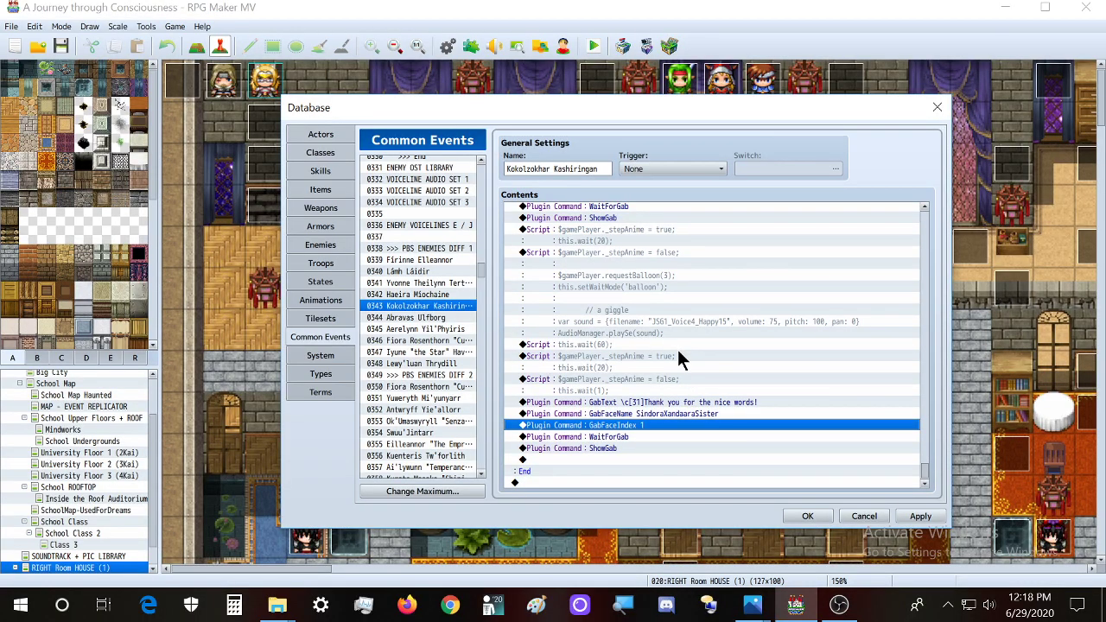
# Duplicate the player step-animation scripts and the "Thank you for the nice words!" gab commands directly below the originals
pyautogui.click(677, 354)
pyautogui.keyDown('shift'); pyautogui.click(647, 446); pyautogui.keyUp('shift')
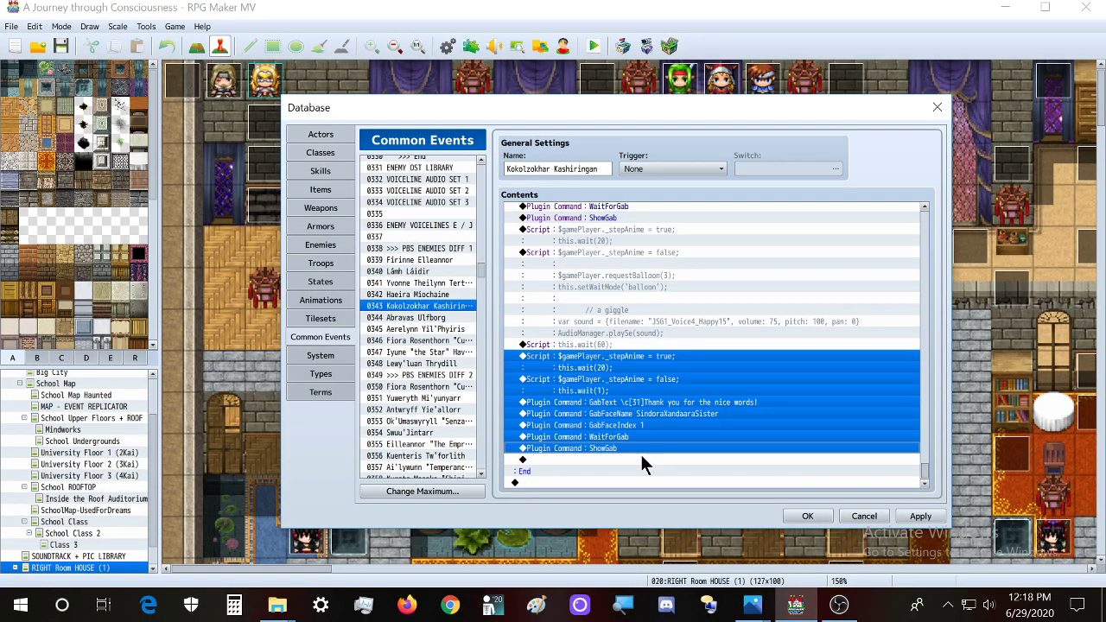
pyautogui.hotkey('ctrl', 'c')
pyautogui.click(644, 457)
pyautogui.hotkey('ctrl', 'v')
pyautogui.scroll(-1, 648, 449)
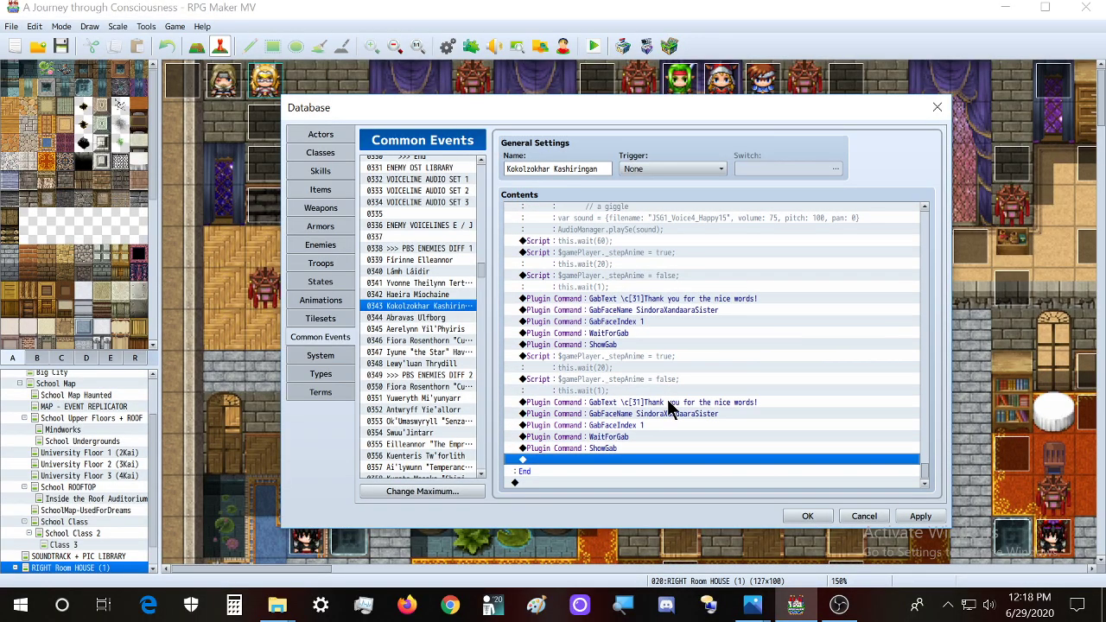
# Change the duplicated gab text to "\c[31]I do accept your duel..."
pyautogui.click(659, 403)
pyautogui.scroll(2, 741, 463)
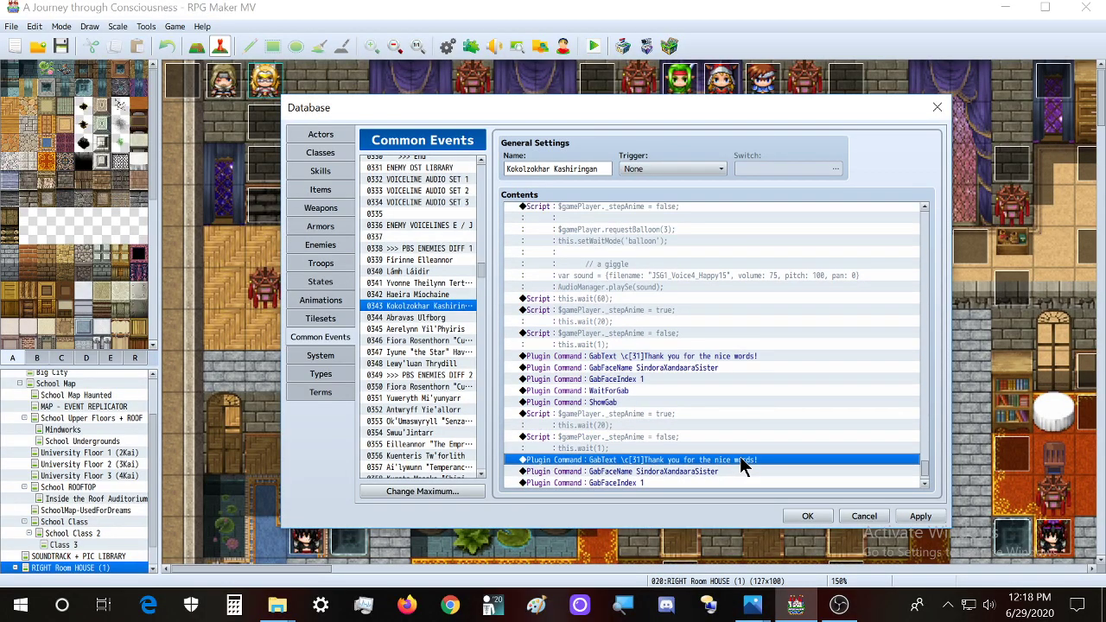
pyautogui.scroll(-2, 691, 432)
pyautogui.doubleClick(669, 404)
pyautogui.moveTo(659, 335); pyautogui.dragTo(800, 337)
pyautogui.write('I do acce')
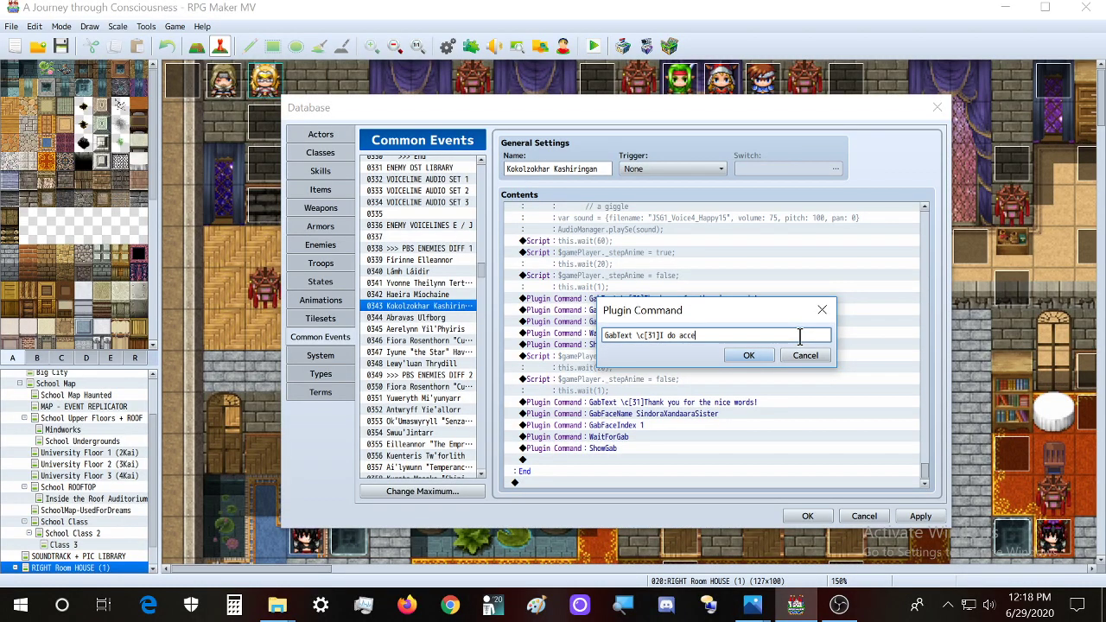
pyautogui.write('pt your duel...')
pyautogui.click(749, 354)
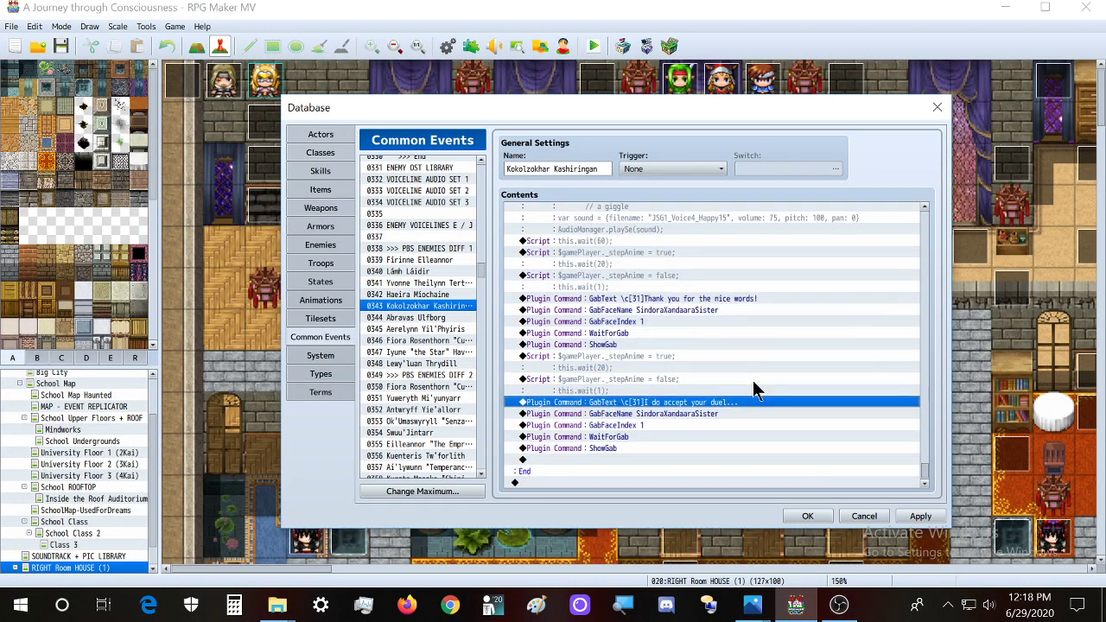
# Check the SindoraXandaaraSister face sheet in Photos and set GabFaceIndex to 0 for the "I do accept your duel..." line
pyautogui.moveTo(751, 604)
pyautogui.moveTo(827, 539)
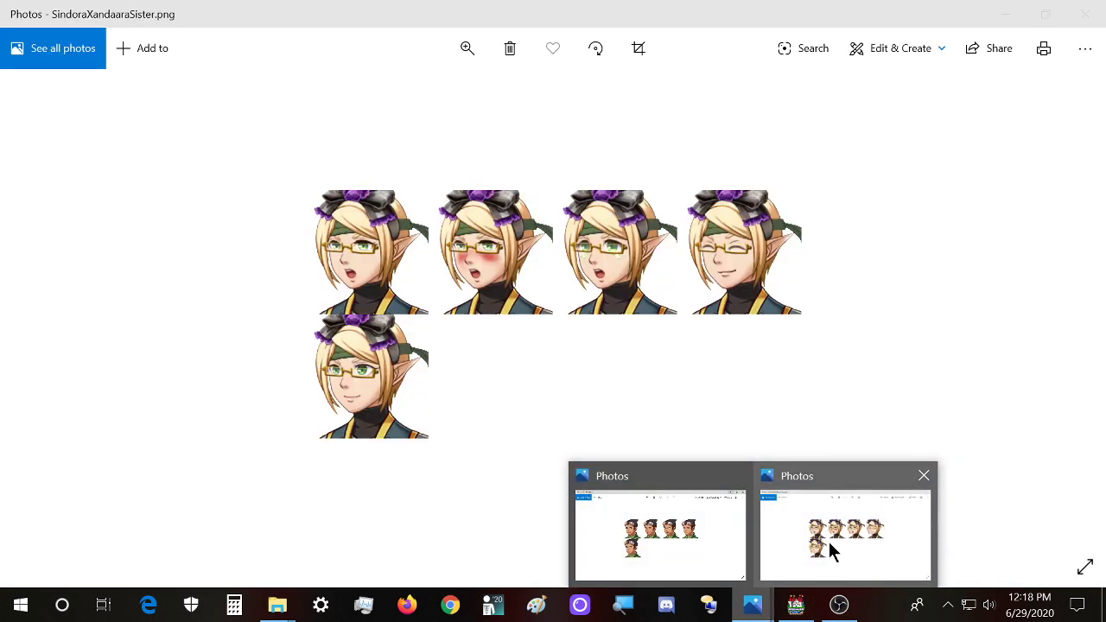
pyautogui.click(828, 541)
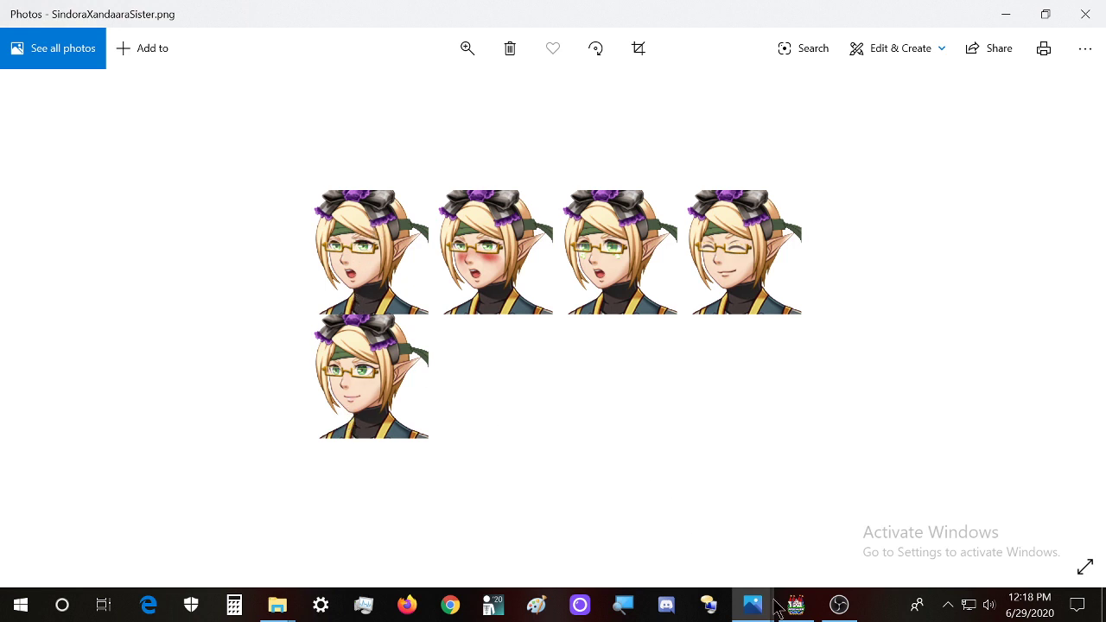
pyautogui.moveTo(803, 610)
pyautogui.click(809, 611)
pyautogui.doubleClick(665, 426)
pyautogui.click(691, 337)
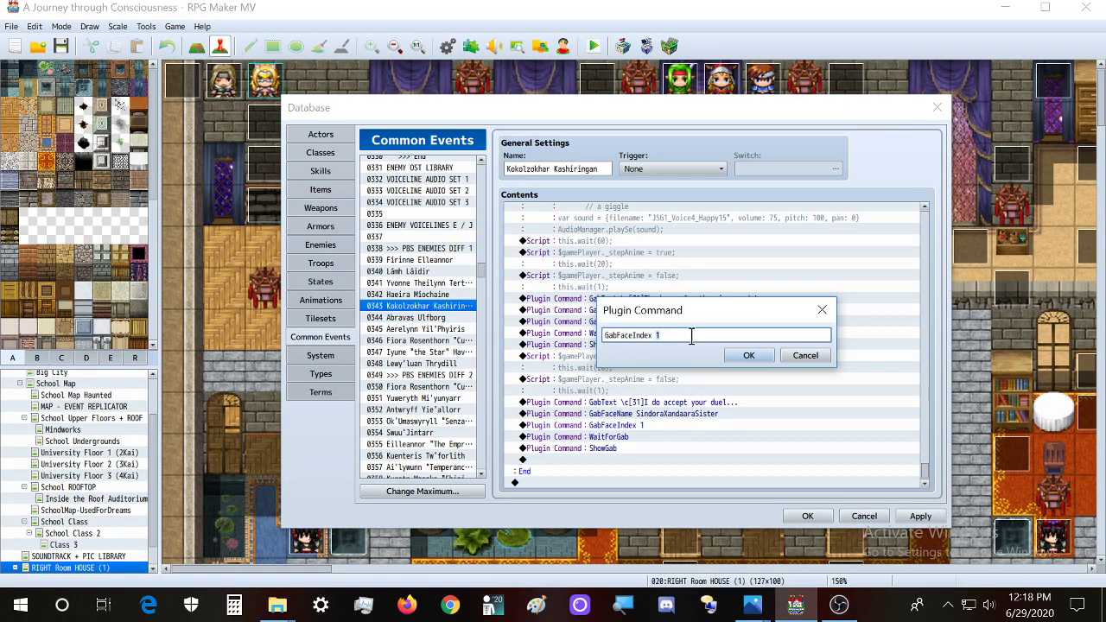
pyautogui.write('0')
pyautogui.click(748, 355)
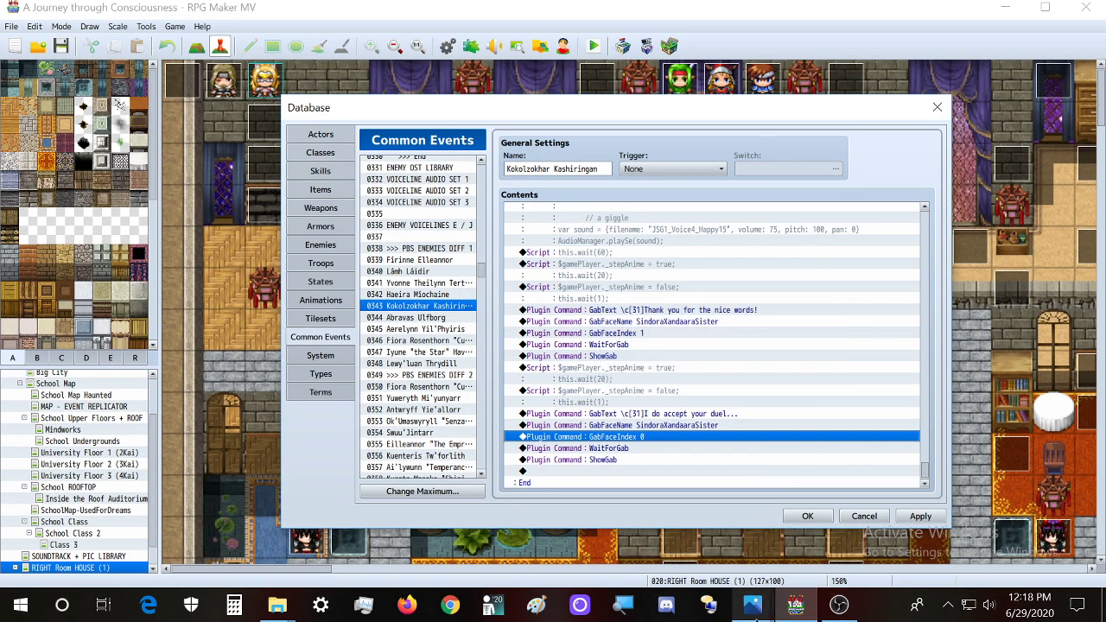
# Duplicate the player step-animation scripts and the "I do accept your duel..." gab commands directly below the originals
pyautogui.click(691, 540)
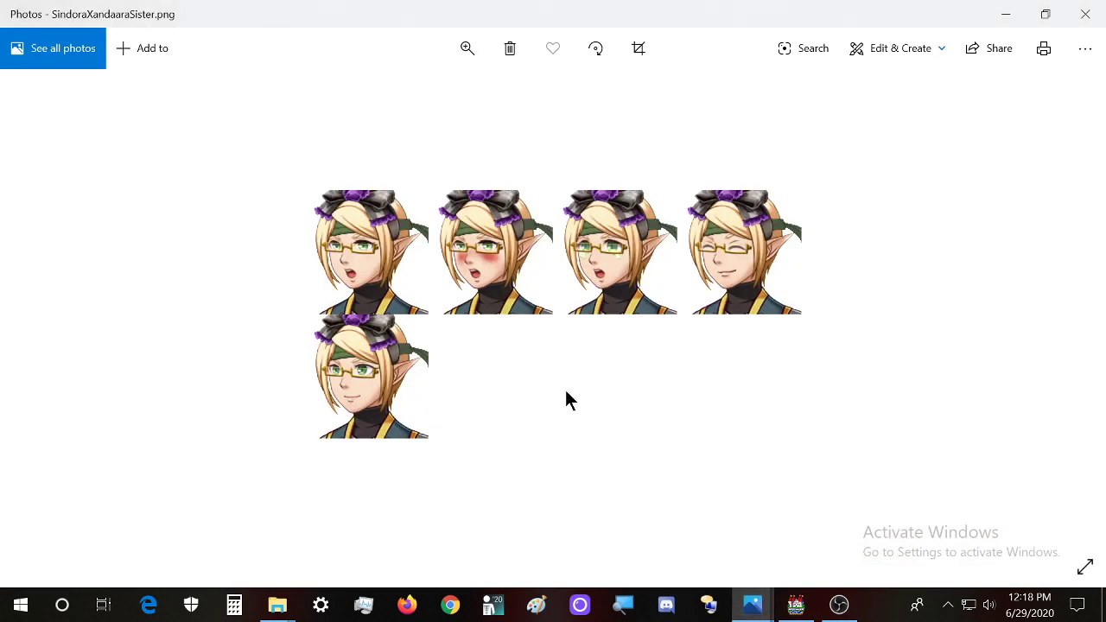
pyautogui.click(790, 611)
pyautogui.click(651, 370)
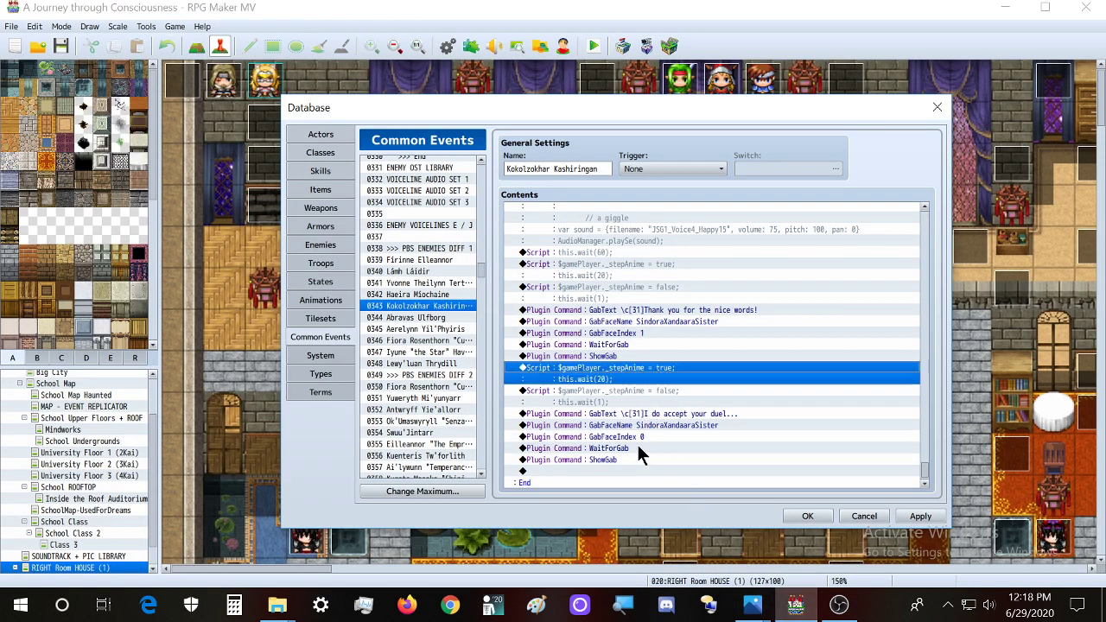
pyautogui.keyDown('shift'); pyautogui.click(635, 458); pyautogui.keyUp('shift')
pyautogui.hotkey('ctrl', 'c')
pyautogui.scroll(-1, 633, 454)
pyautogui.click(633, 461)
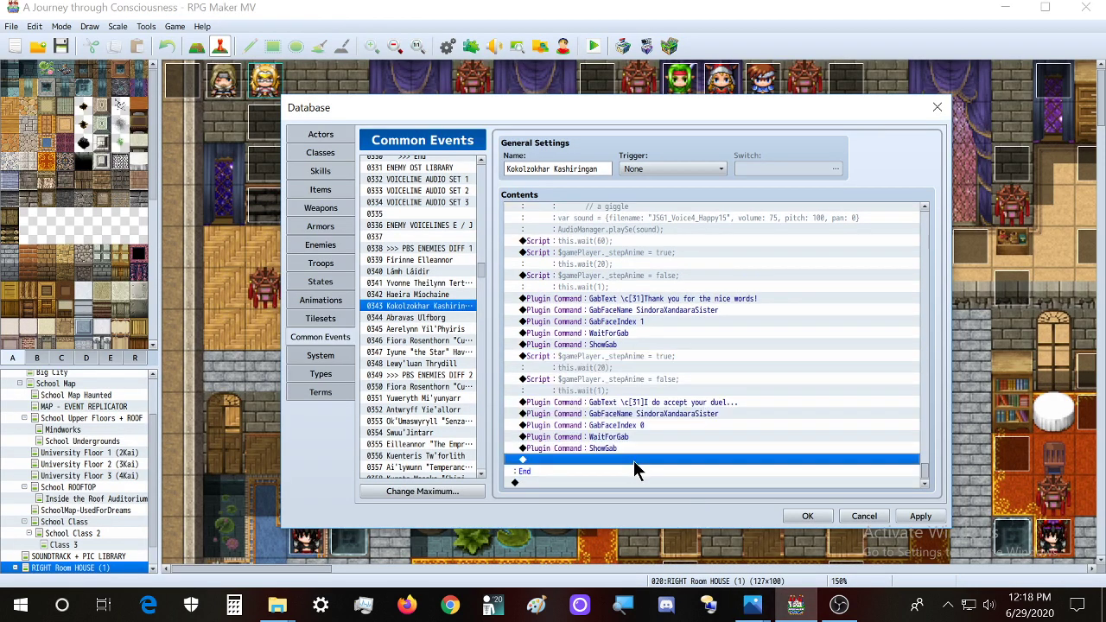
pyautogui.hotkey('ctrl', 'v')
# Add "$gamePlayer.requestBalloon(3); // HEART" to the duplicated script that turns off the player's step animation
pyautogui.click(652, 403)
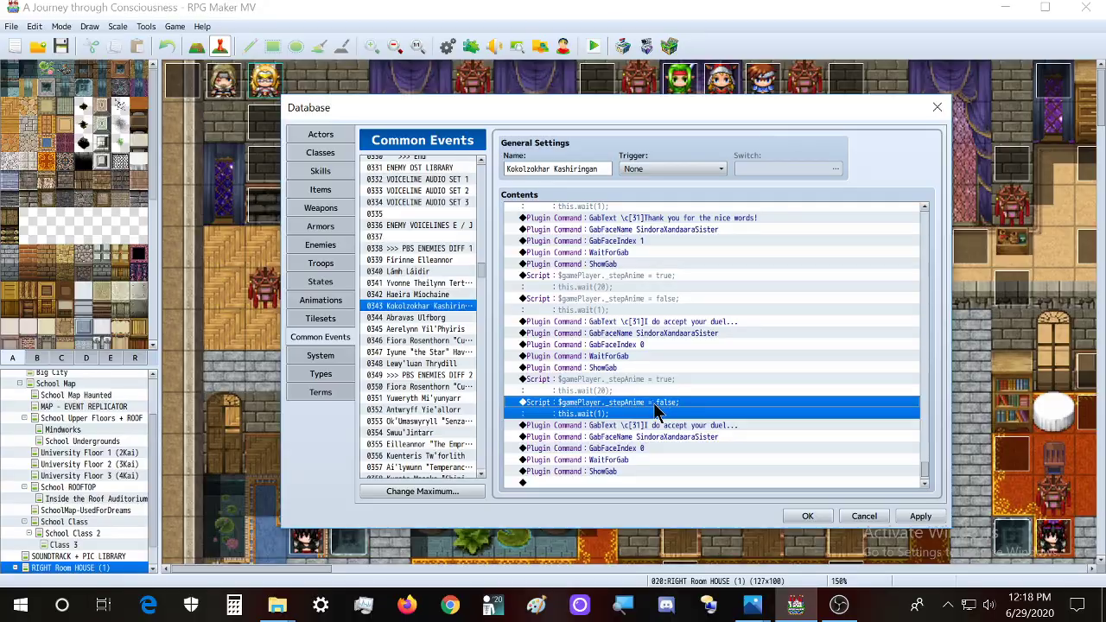
pyautogui.doubleClick(654, 405)
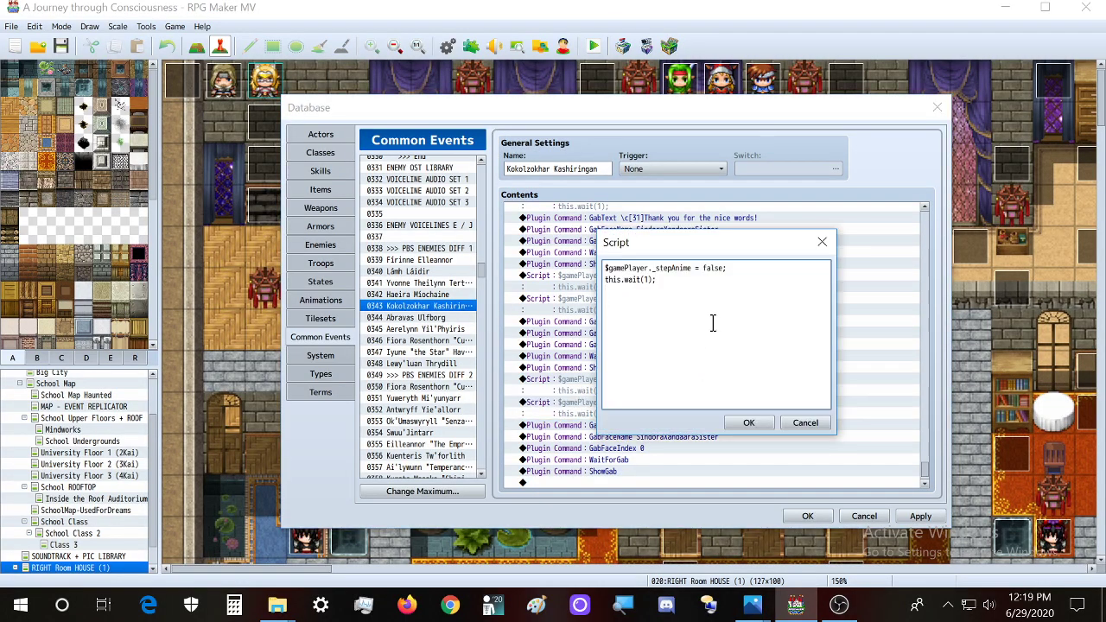
pyautogui.write('$gamePlayer.requestBalloon(3);   // HEART')
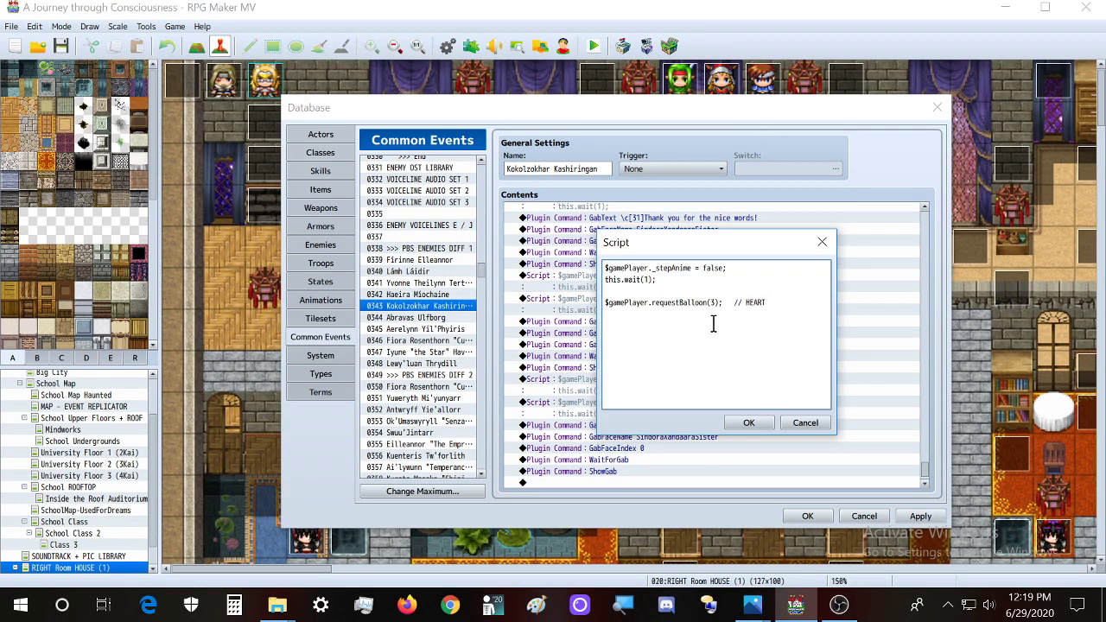
pyautogui.click(740, 424)
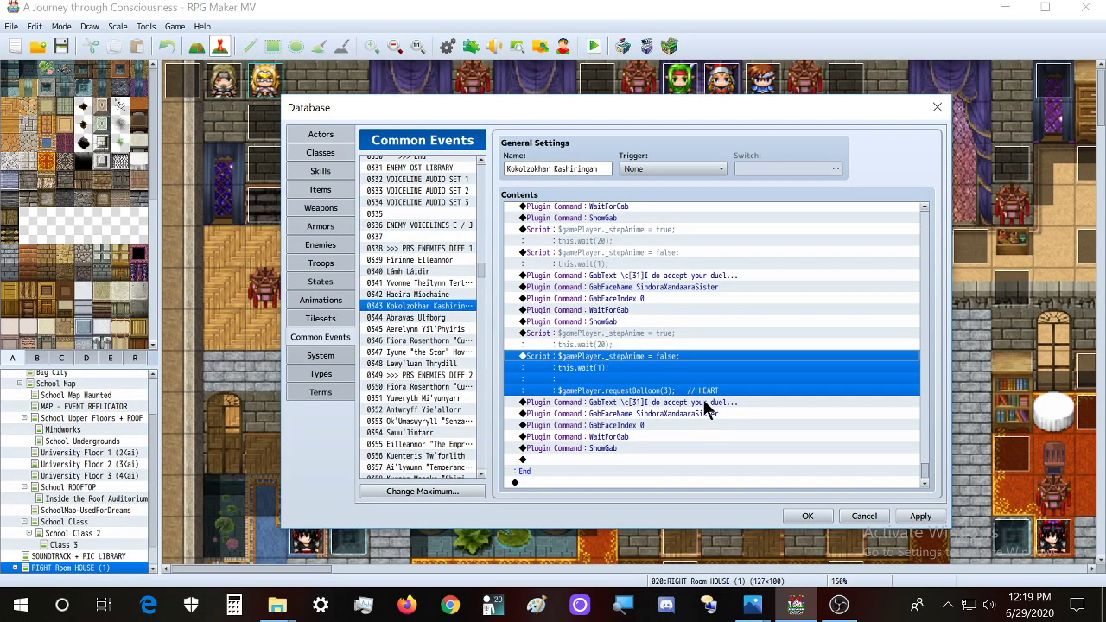
# Change the duplicated gab text to "\c[31]not that I have a choice... XD"
pyautogui.doubleClick(693, 404)
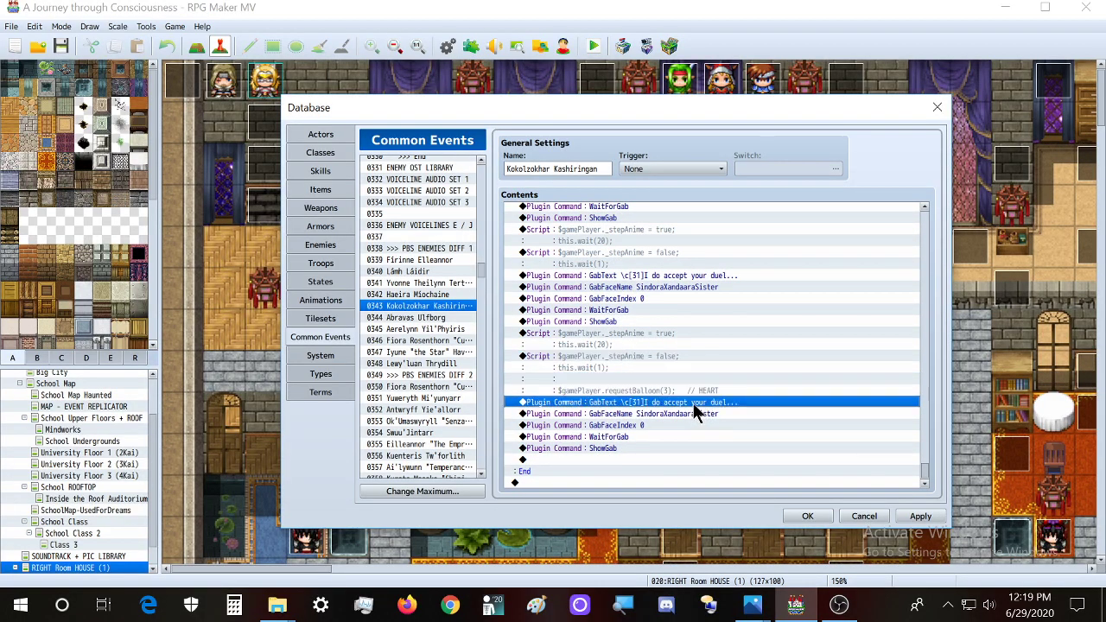
pyautogui.moveTo(660, 335); pyautogui.dragTo(741, 336)
pyautogui.write('not that ')
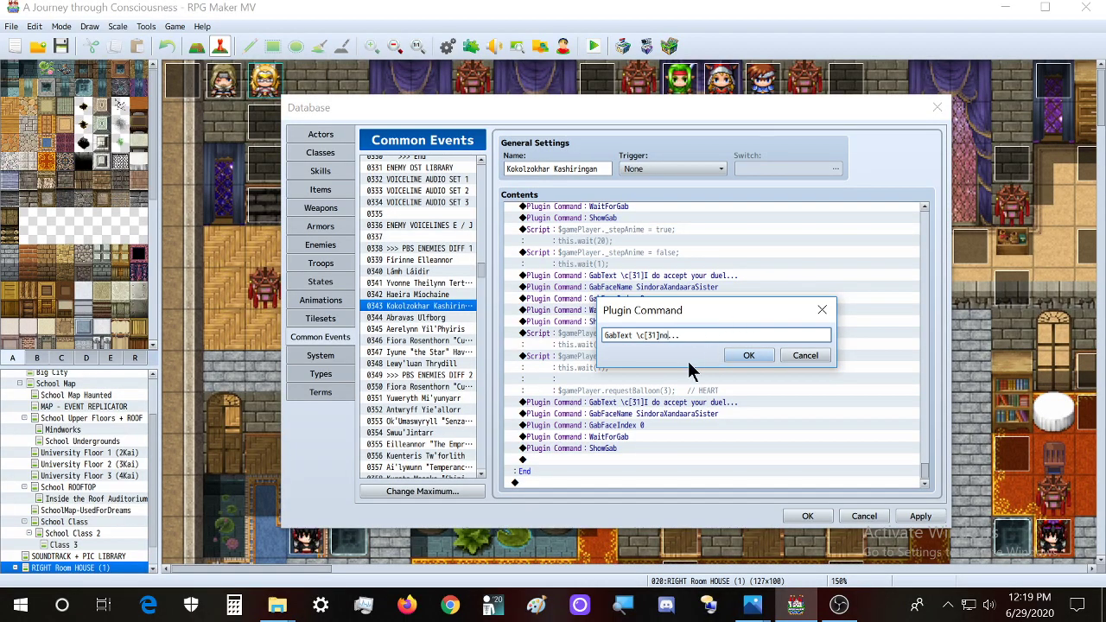
pyautogui.write('I have a choice')
pyautogui.hotkey('shift', 'End')
pyautogui.press('Right')
pyautogui.write('XD')
pyautogui.click(760, 356)
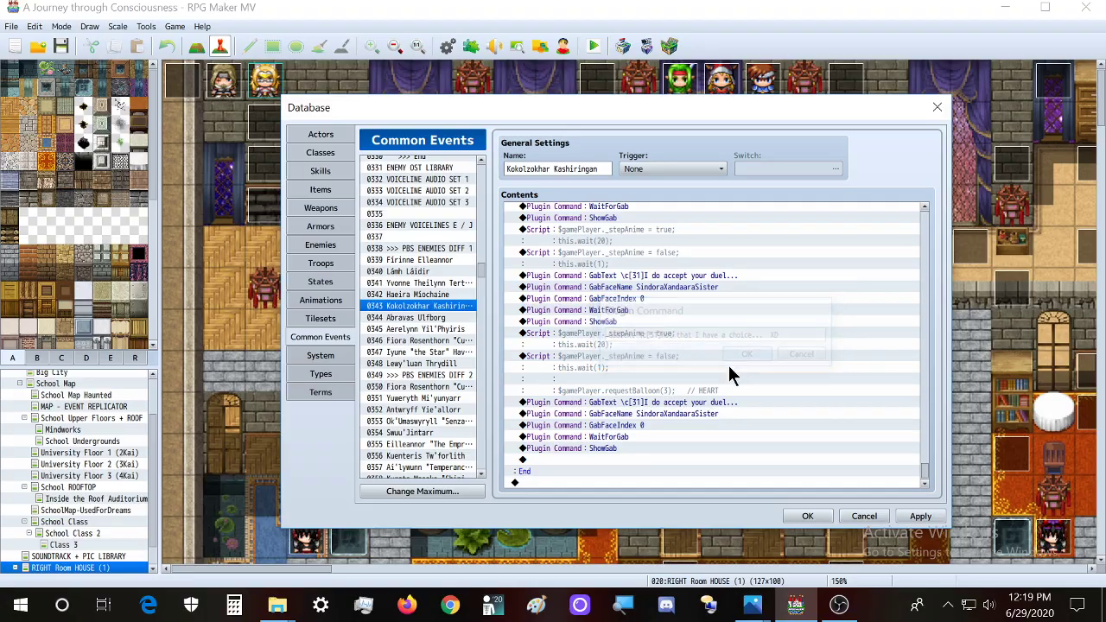
# Check the SindoraXandaaraSister face sheet in Photos and set GabFaceIndex to 3 for the "not that I have a choice..." line
pyautogui.click(751, 604)
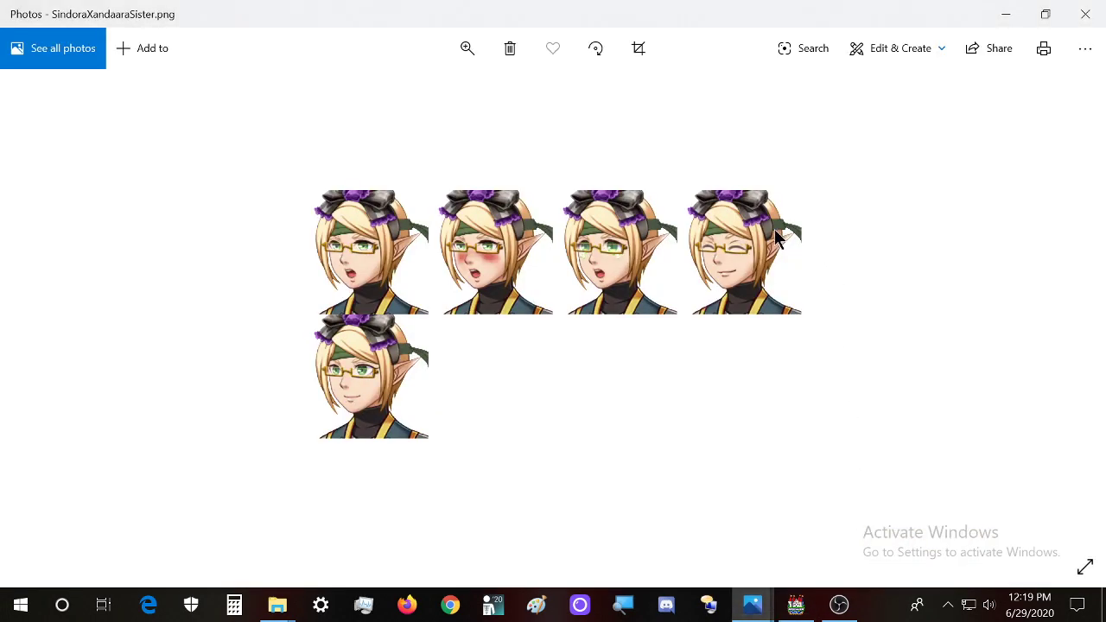
pyautogui.click(795, 604)
pyautogui.doubleClick(638, 425)
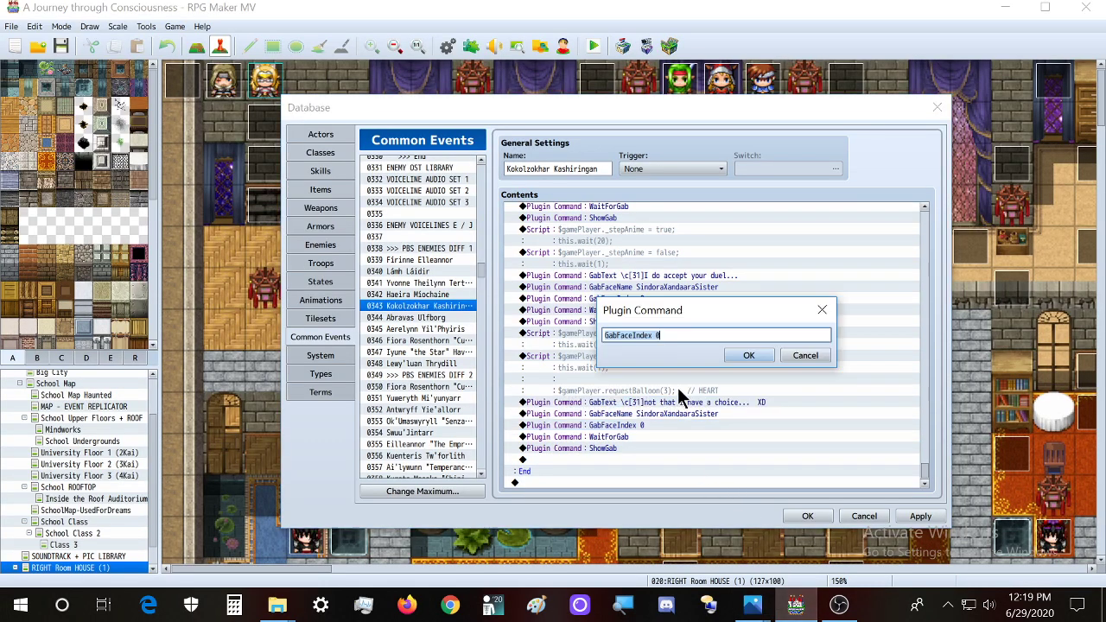
pyautogui.click(694, 331)
pyautogui.press('BackSpace')
pyautogui.write('3')
pyautogui.click(748, 355)
# Preview the JSG1_Voice4_Happy04 to Happy08 voice sounds from the SOUNDS - JP - Happy common event without changing it
pyautogui.scroll(4, 393, 359)
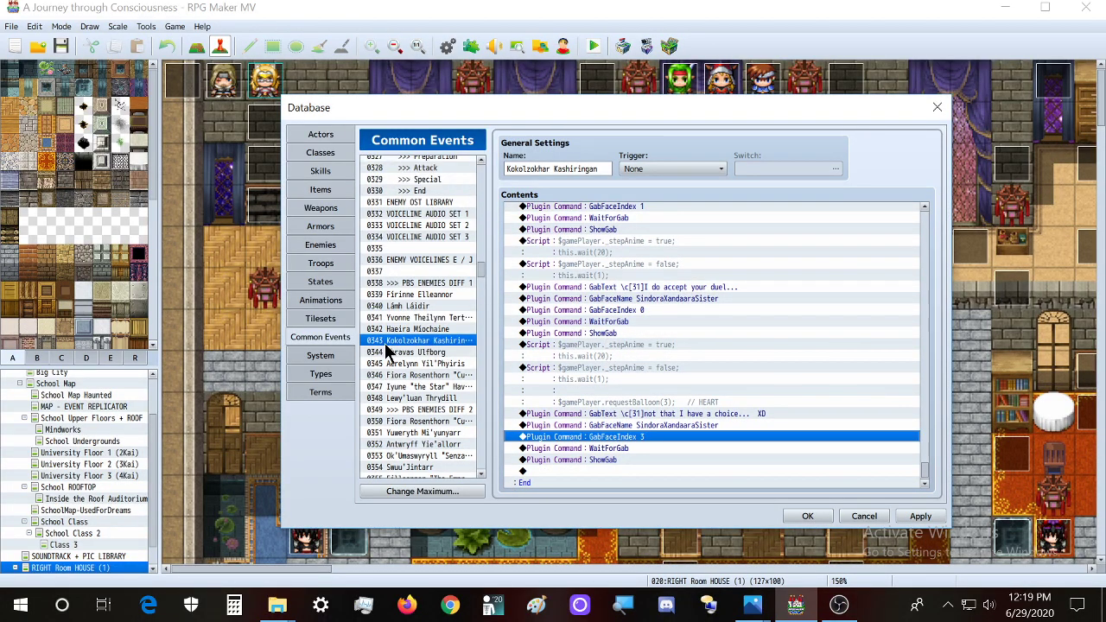
pyautogui.scroll(14, 436, 377)
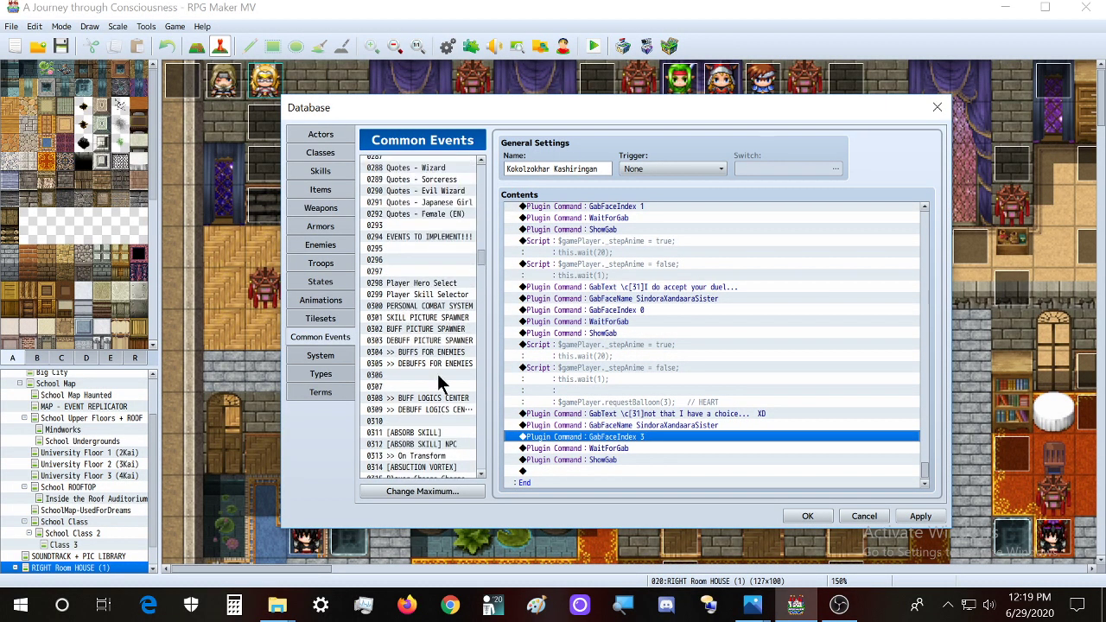
pyautogui.scroll(2, 436, 380)
pyautogui.click(452, 261)
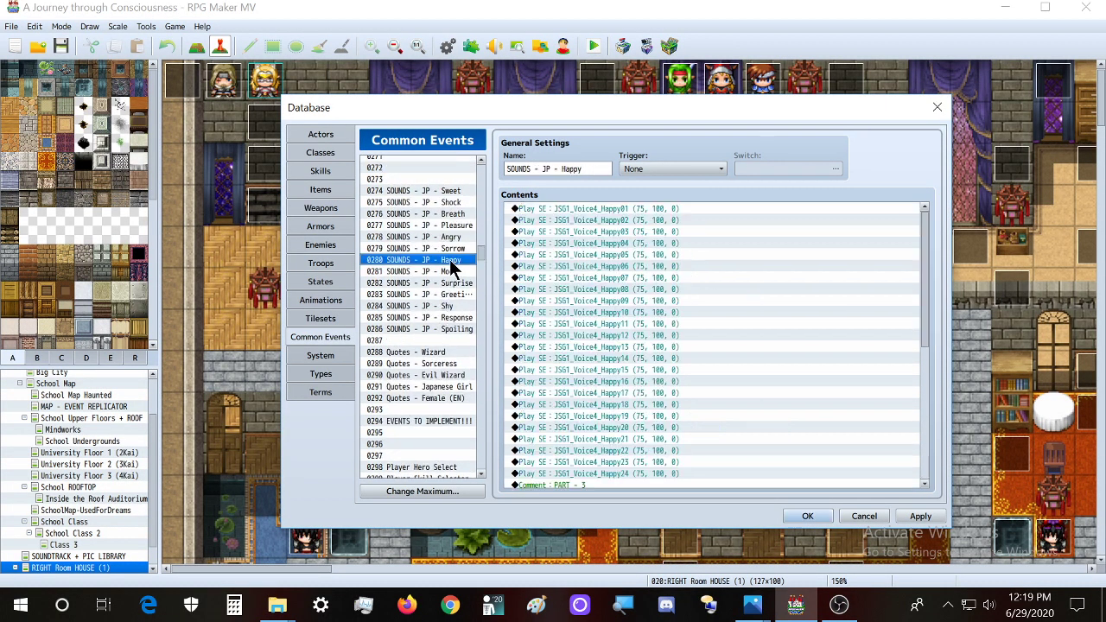
pyautogui.doubleClick(633, 266)
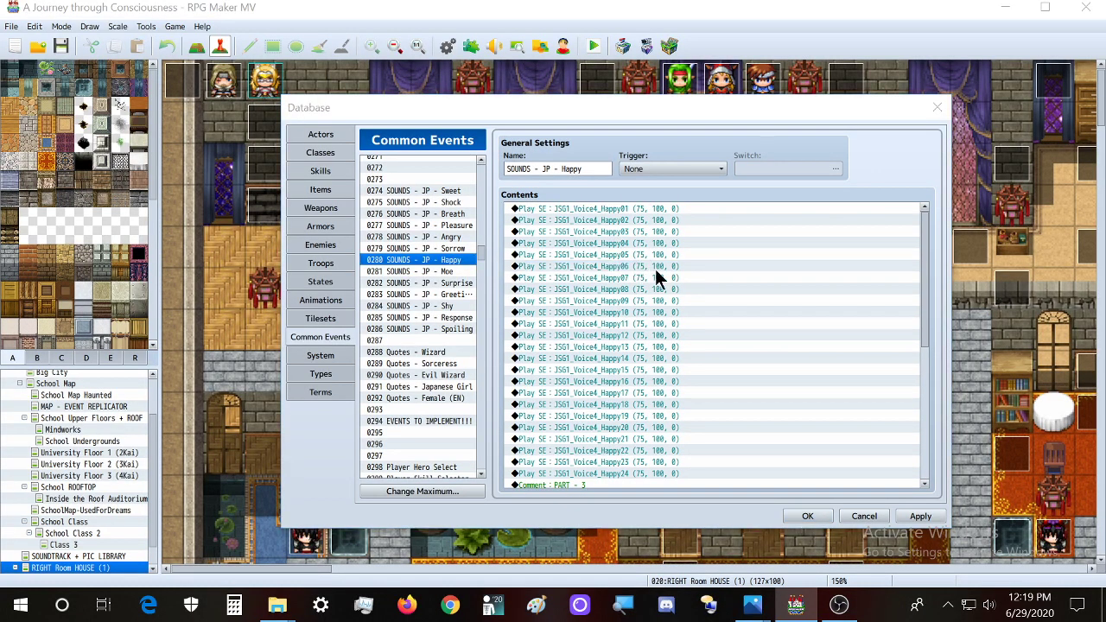
pyautogui.click(793, 225)
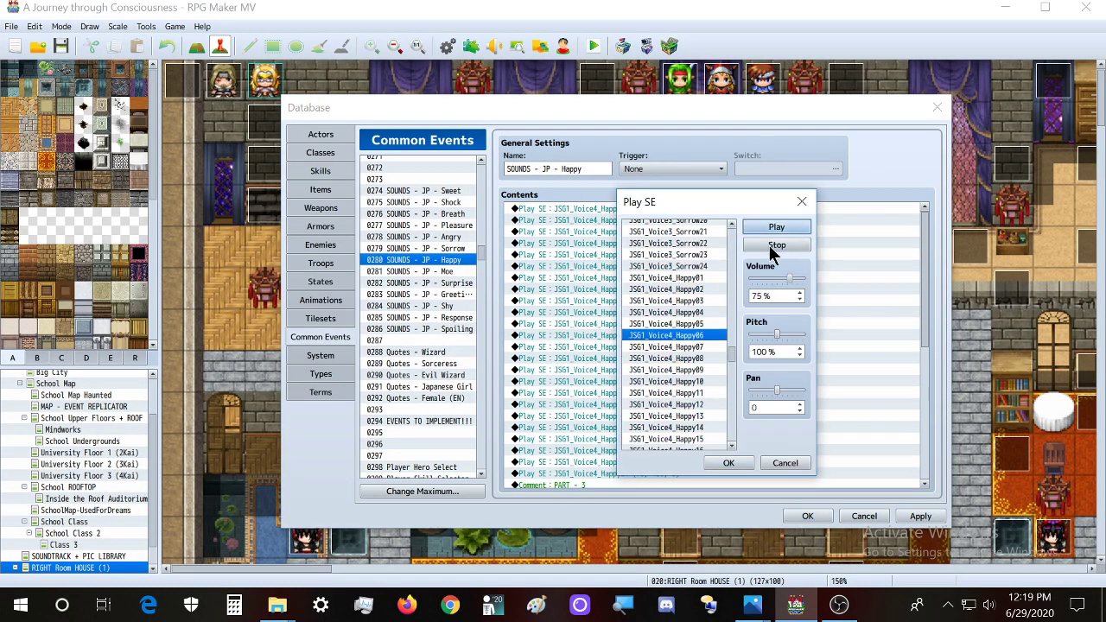
pyautogui.click(684, 314)
pyautogui.click(685, 323)
pyautogui.click(687, 346)
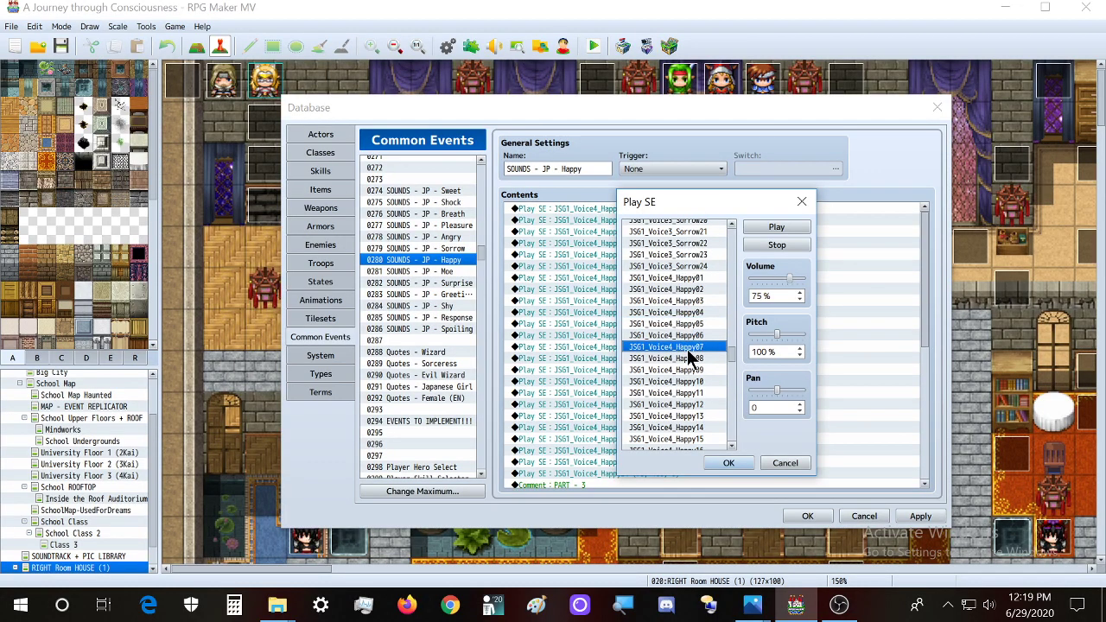
pyautogui.click(689, 358)
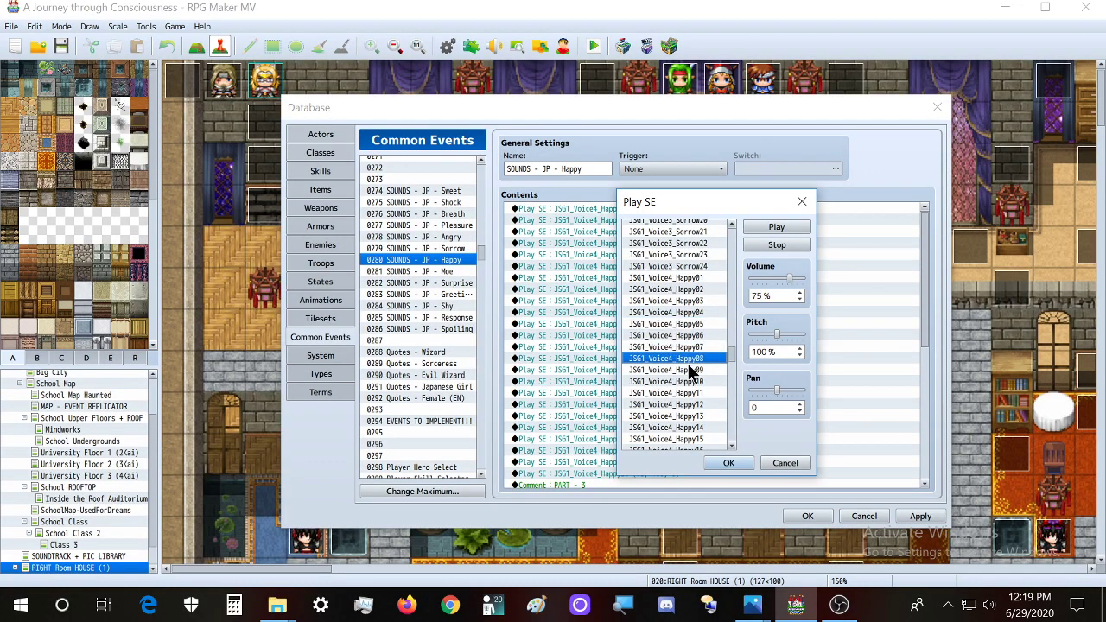
pyautogui.click(802, 206)
# Preview the JSG1_Voice1_Pleasure02 to Pleasure17 voice sounds from the SOUNDS - JP - Pleasure common event without changing it
pyautogui.click(461, 225)
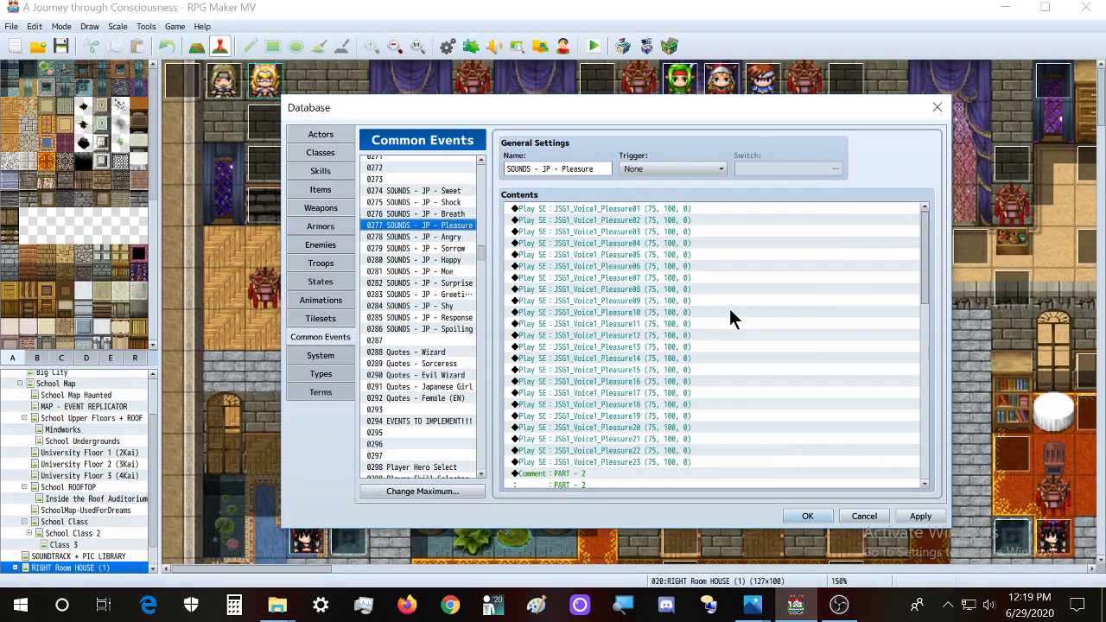
pyautogui.click(670, 242)
pyautogui.click(670, 231)
pyautogui.doubleClick(670, 231)
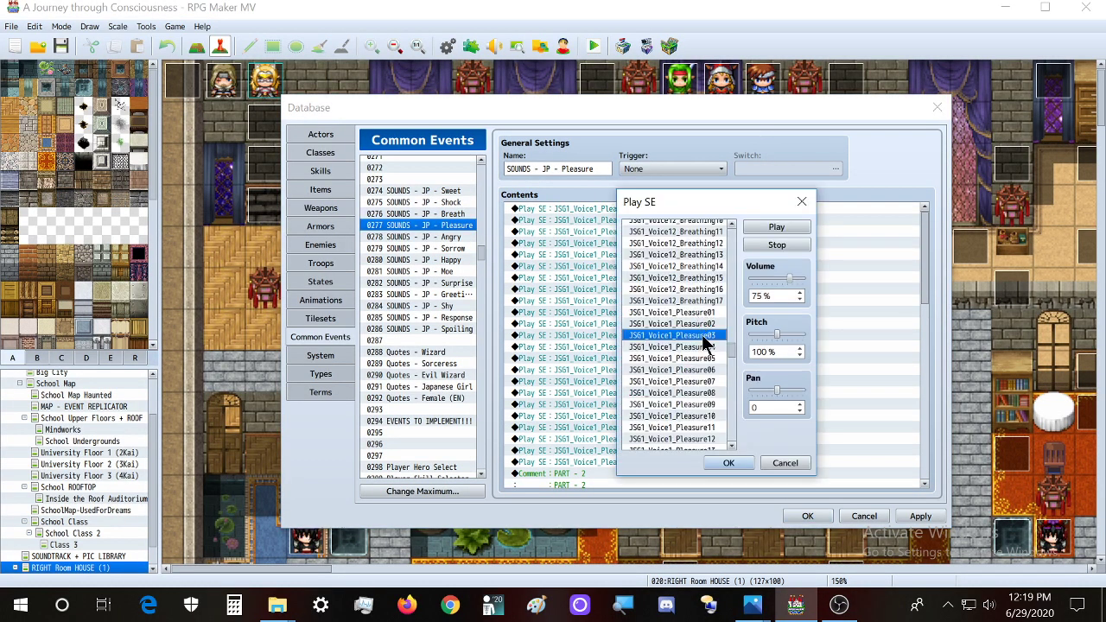
pyautogui.click(706, 325)
pyautogui.click(711, 346)
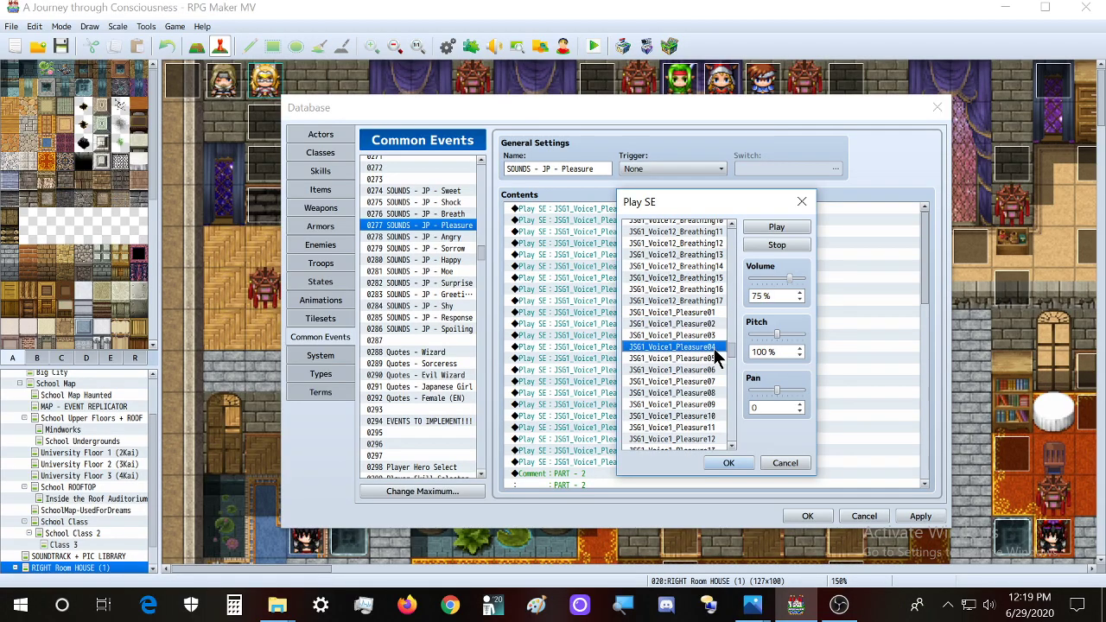
pyautogui.click(711, 359)
pyautogui.click(712, 371)
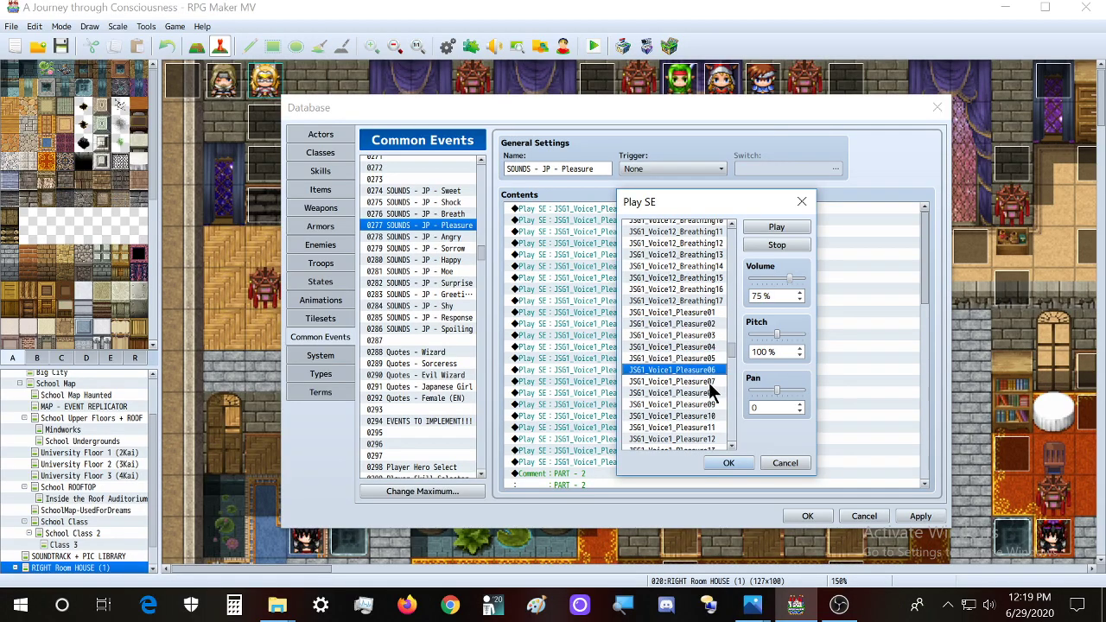
pyautogui.click(710, 382)
pyautogui.click(709, 395)
pyautogui.click(710, 405)
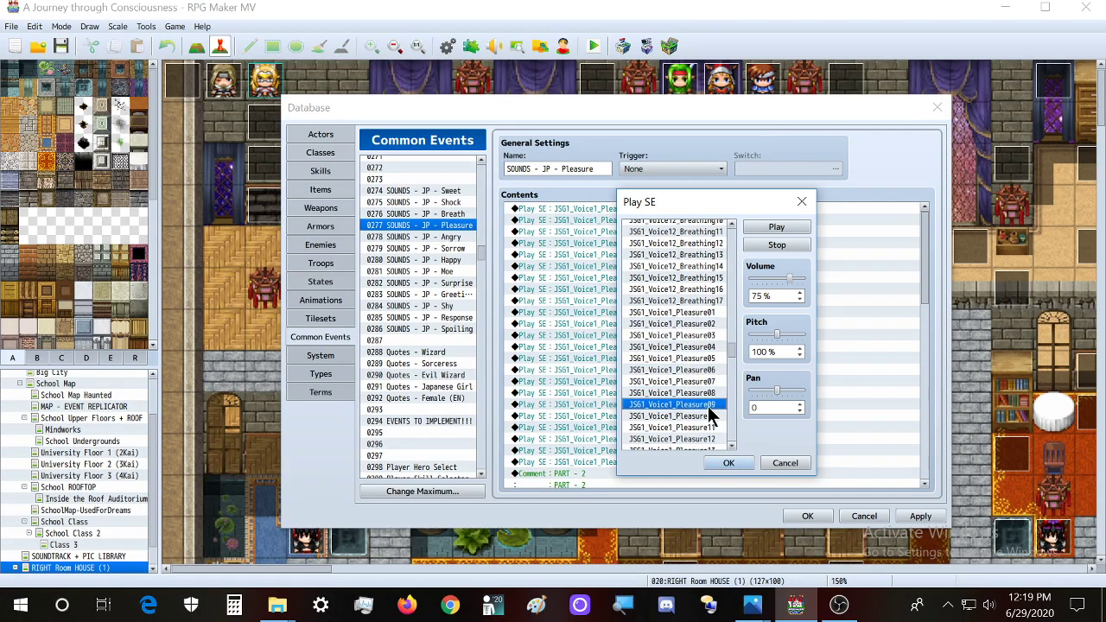
pyautogui.click(710, 416)
pyautogui.click(710, 428)
pyautogui.click(710, 438)
pyautogui.click(710, 448)
pyautogui.scroll(-1, 706, 432)
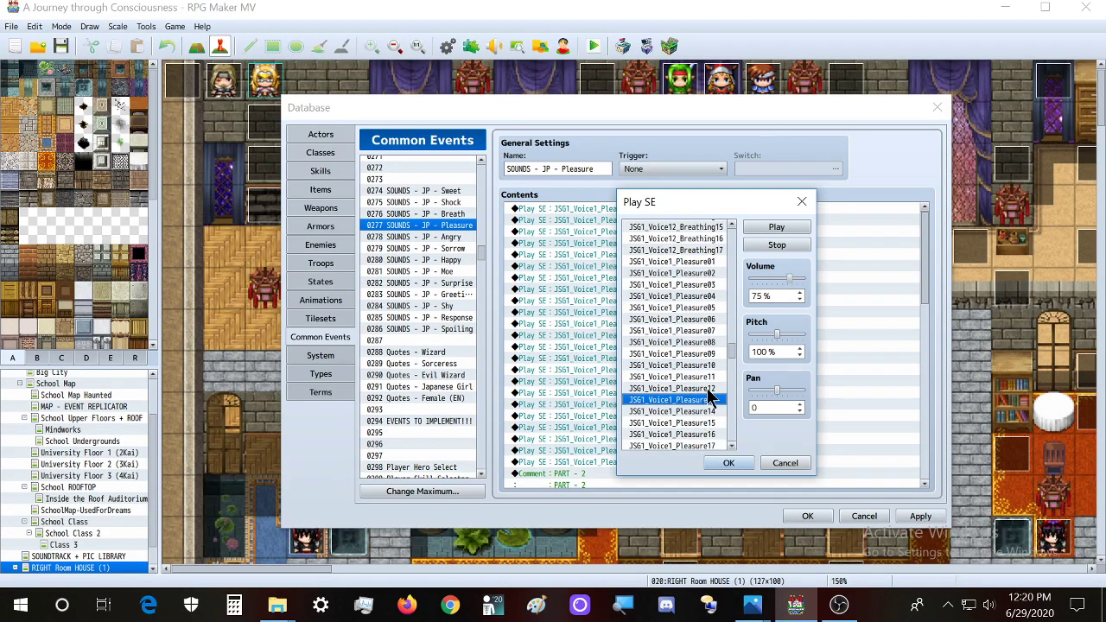
pyautogui.click(710, 388)
pyautogui.click(713, 412)
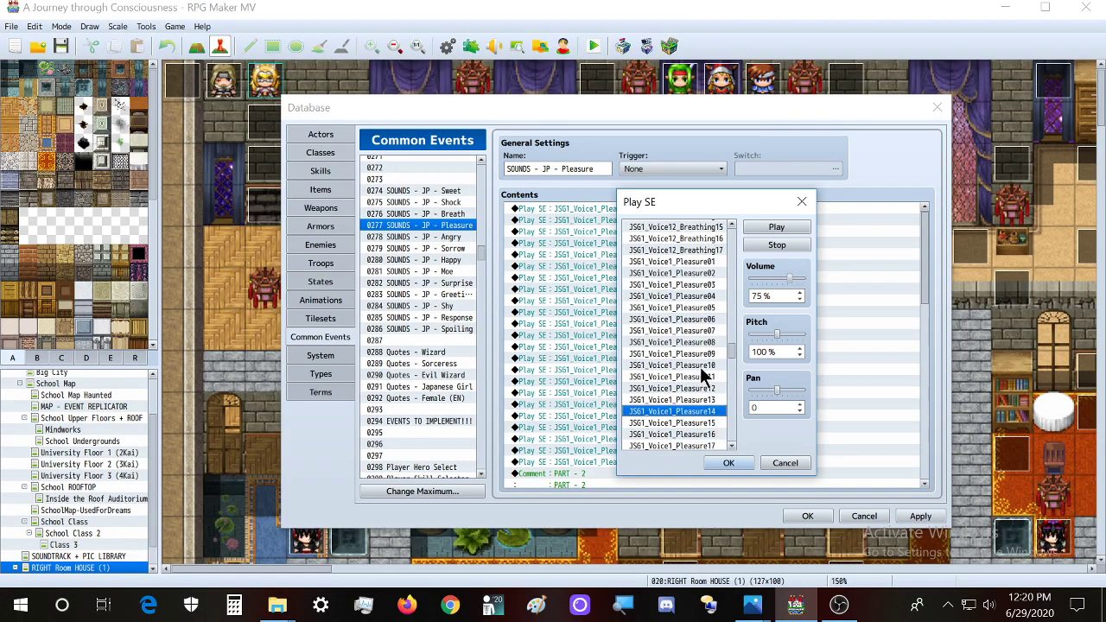
pyautogui.click(713, 423)
pyautogui.click(713, 435)
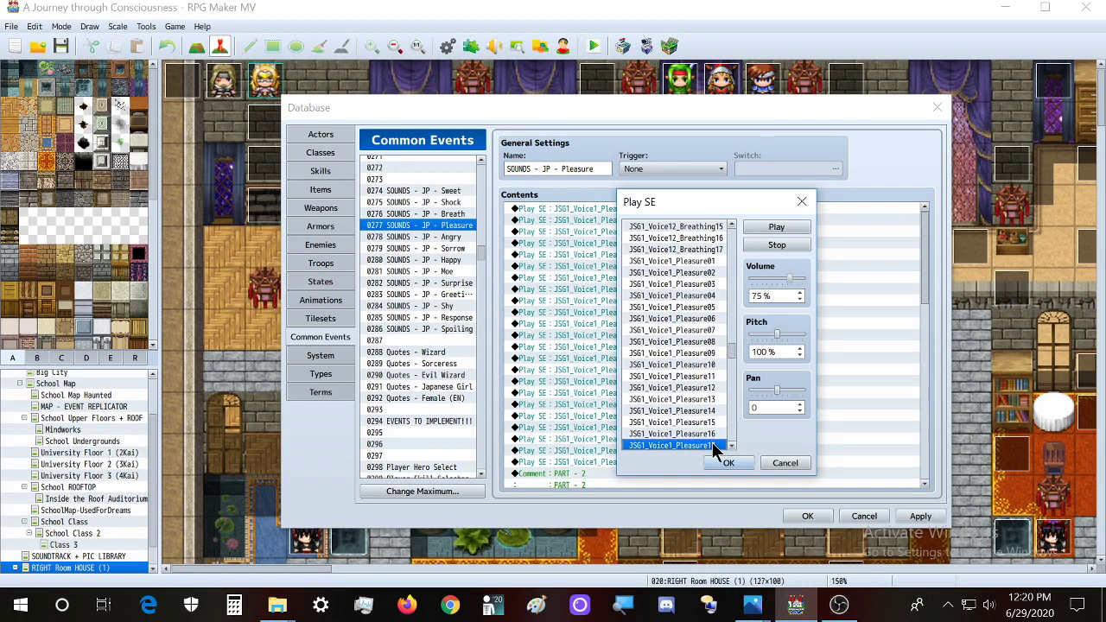
pyautogui.click(696, 329)
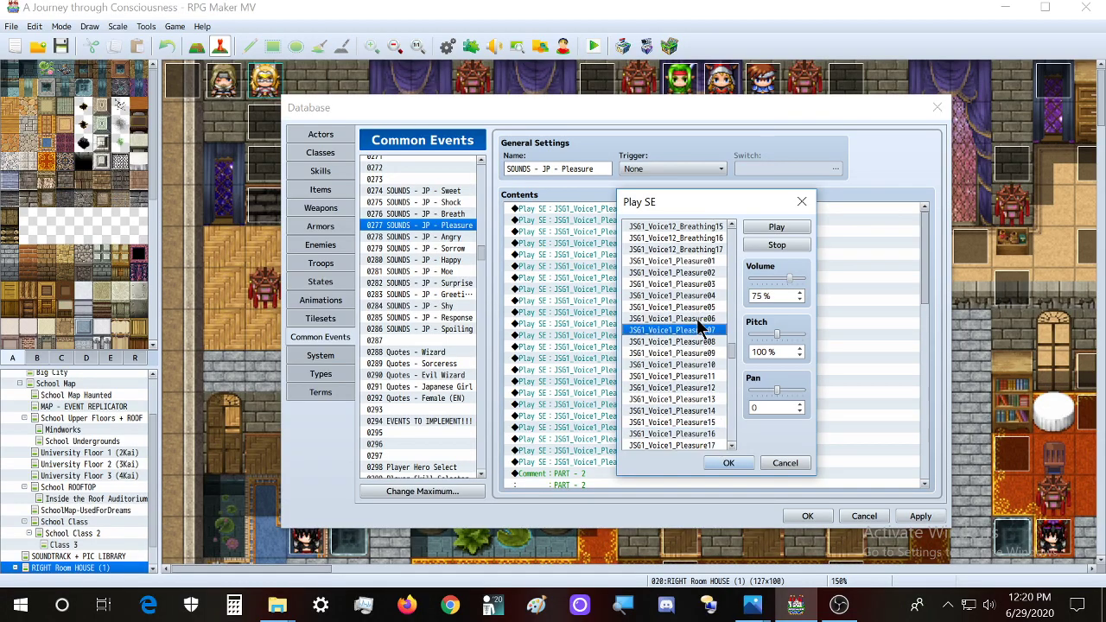
pyautogui.click(700, 318)
pyautogui.click(702, 330)
pyautogui.click(702, 341)
pyautogui.click(700, 307)
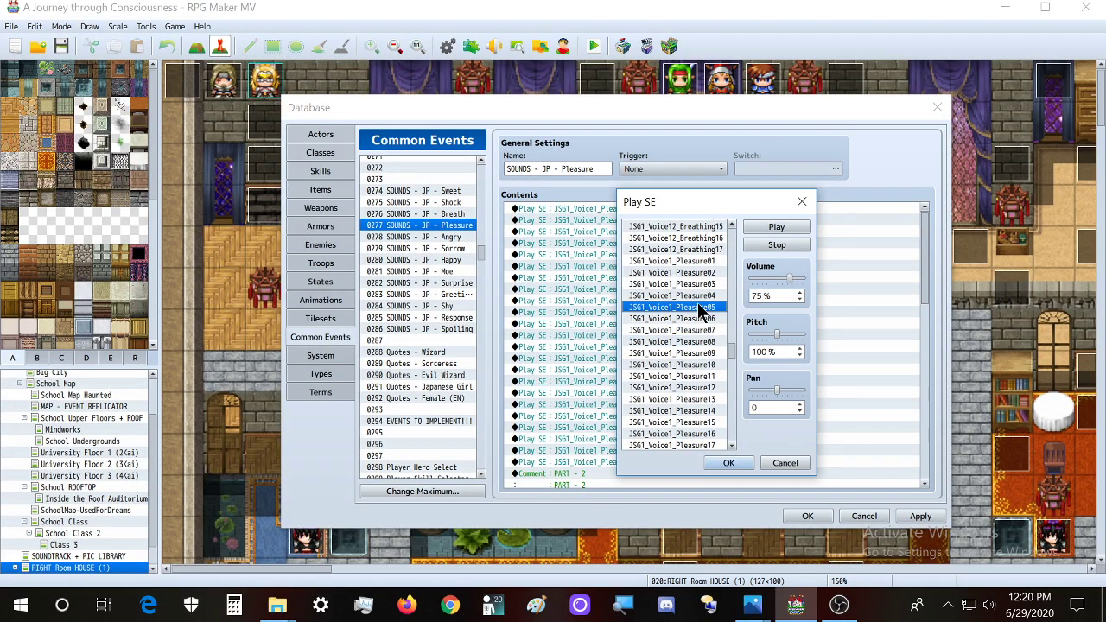
pyautogui.click(700, 296)
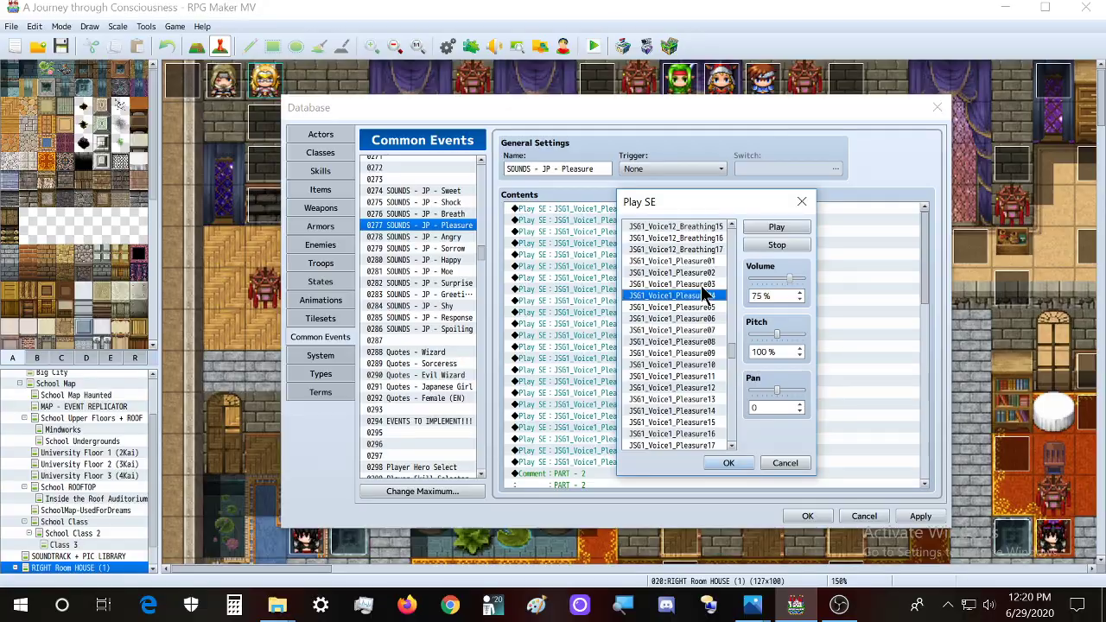
pyautogui.click(701, 286)
pyautogui.click(804, 196)
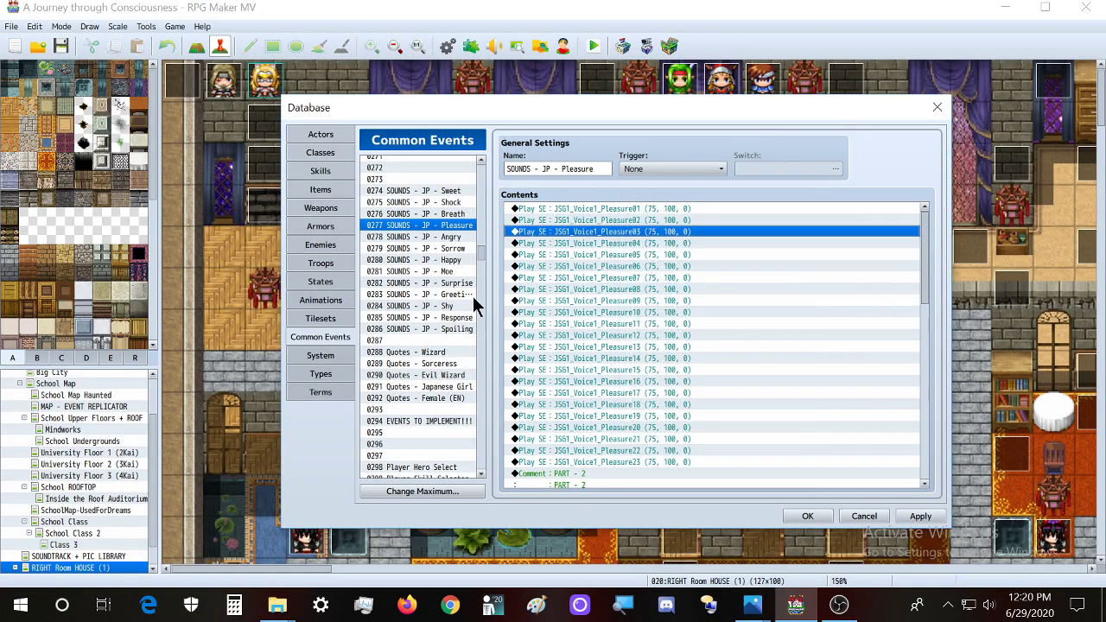
# Paste the copied JSG1_Voice1_Pleasure03 Play SE command above the "not that I have a choice..." gab text in the Kokolzokhar Kashiringan common event
pyautogui.moveTo(482, 248); pyautogui.dragTo(485, 268)
pyautogui.scroll(-2, 418, 391)
pyautogui.click(416, 404)
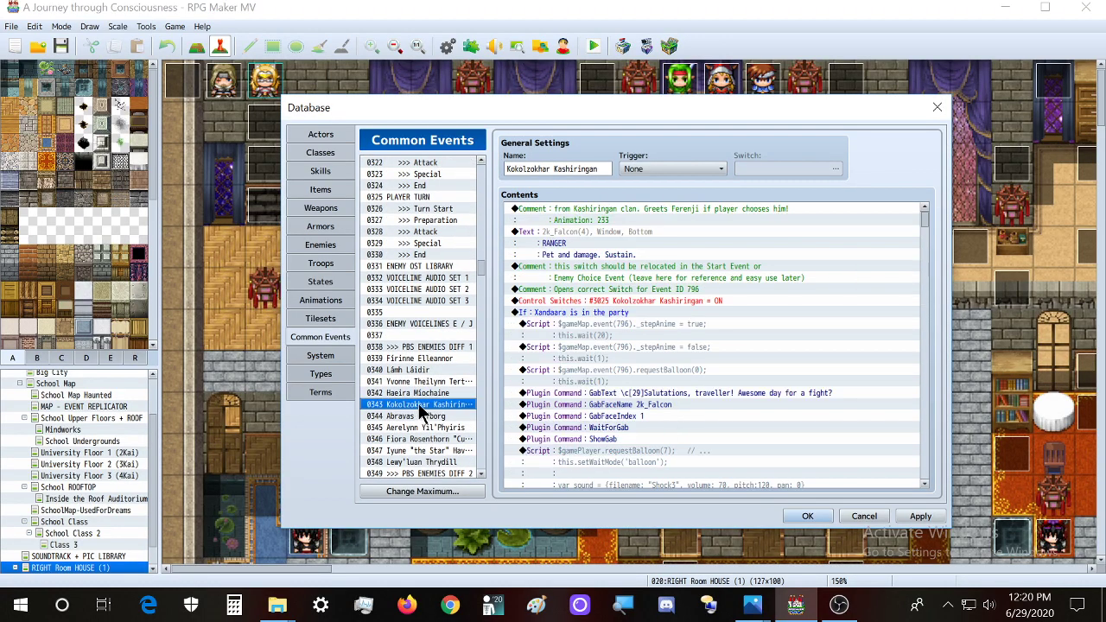
pyautogui.moveTo(924, 230); pyautogui.dragTo(723, 455)
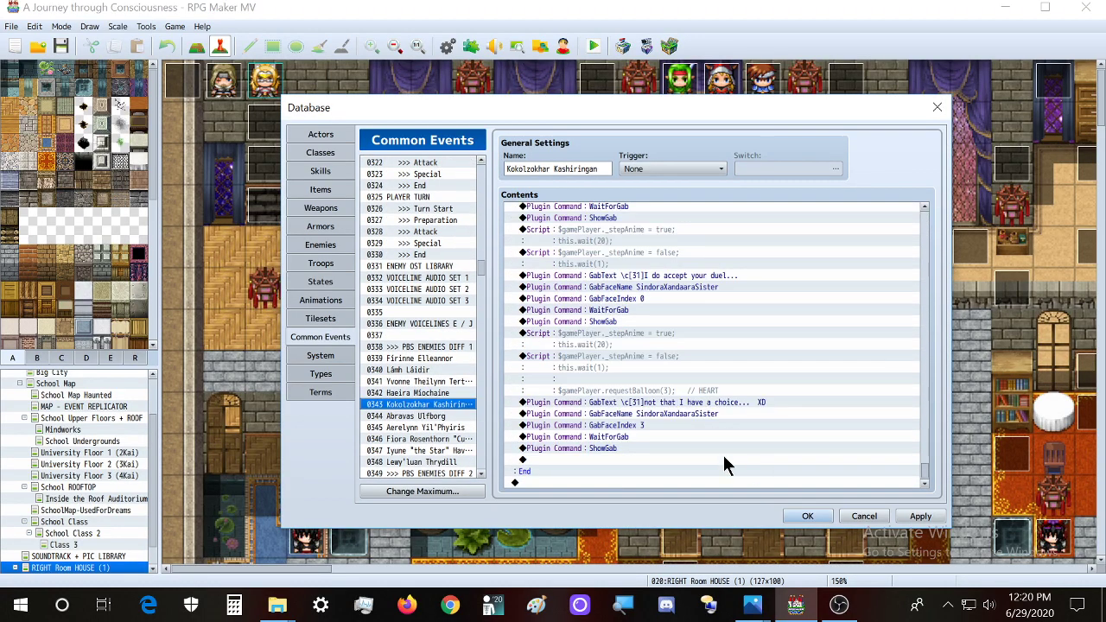
pyautogui.click(640, 402)
pyautogui.write('Play SE : JS61_Voice1_Pleasure03 (75, 100, 0)')
pyautogui.doubleClick(639, 339)
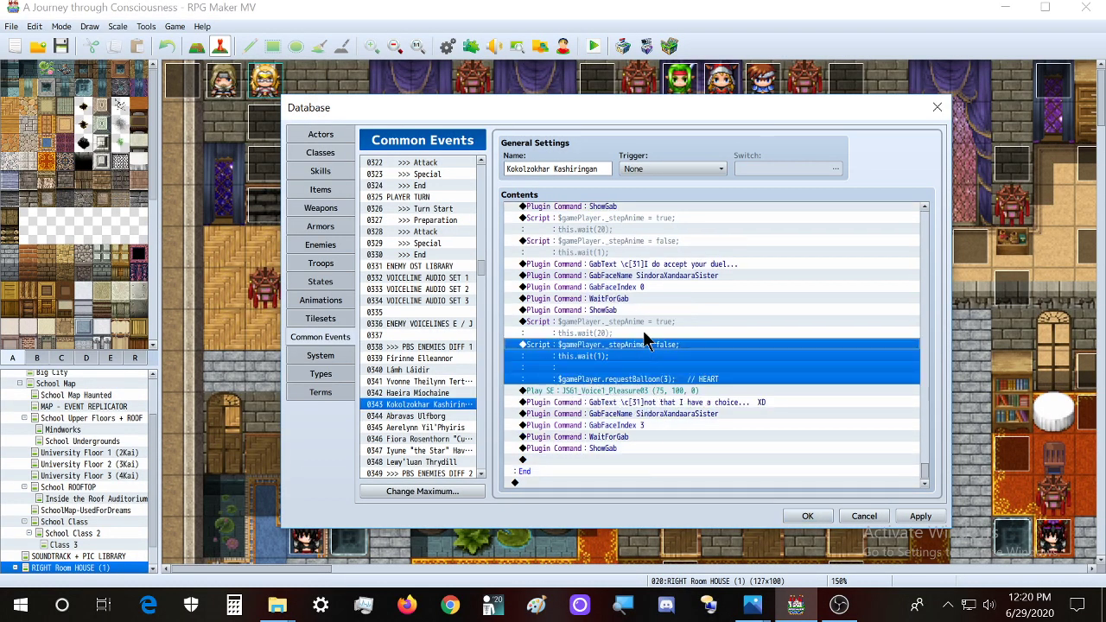
pyautogui.moveTo(689, 231); pyautogui.dragTo(359, 283)
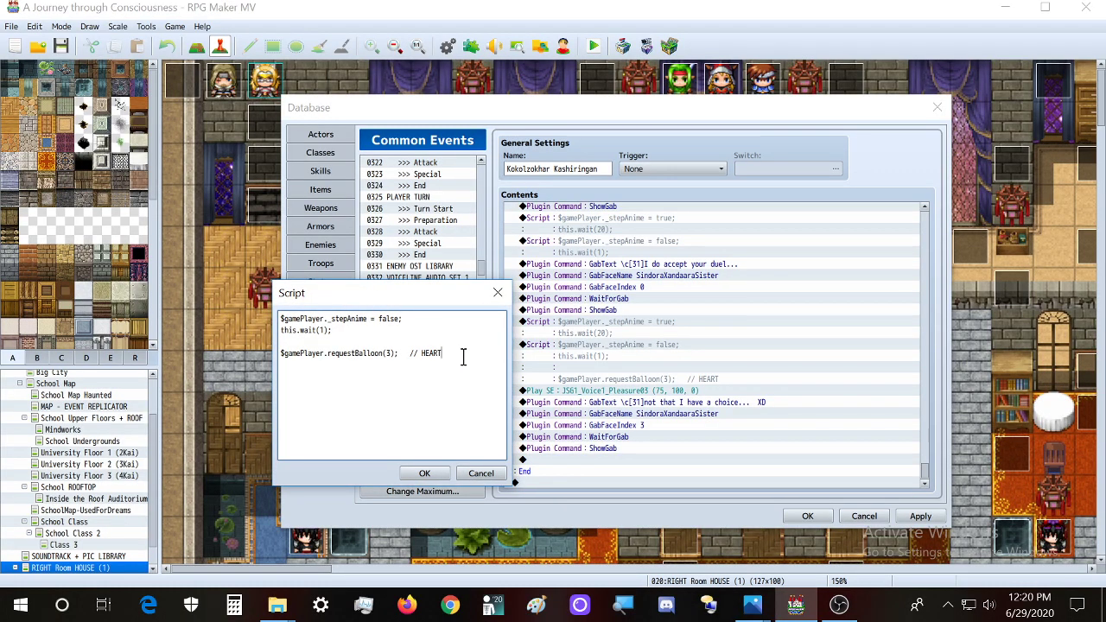
pyautogui.write('this.setWait')
pyautogui.hotkey('ctrl', 'z')
pyautogui.click(424, 472)
pyautogui.scroll(5, 554, 348)
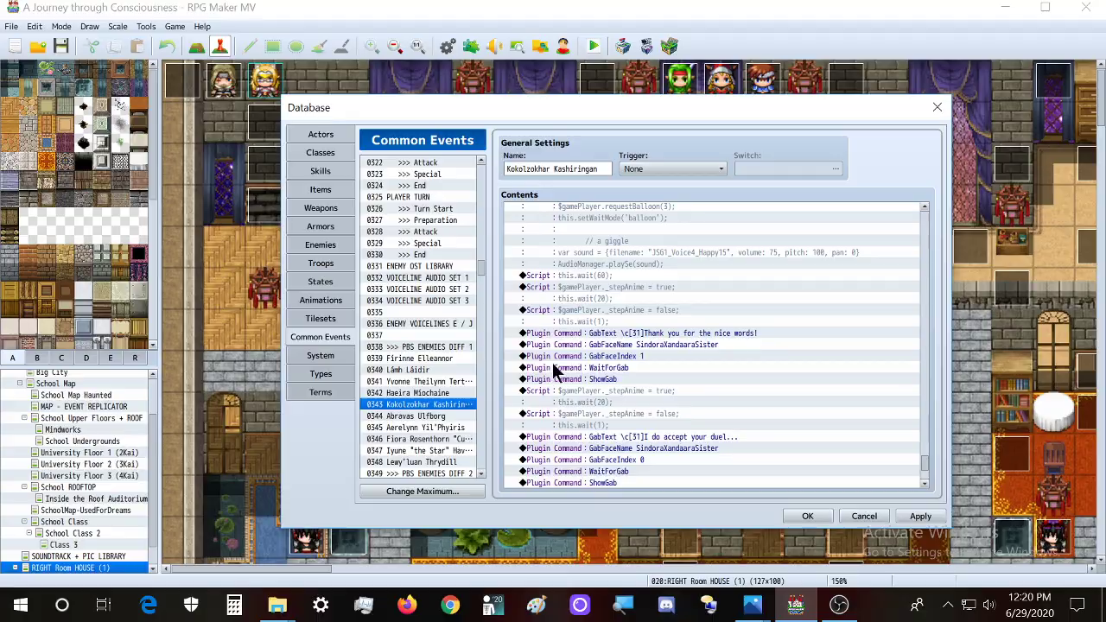
pyautogui.scroll(1, 577, 260)
pyautogui.scroll(-4, 584, 311)
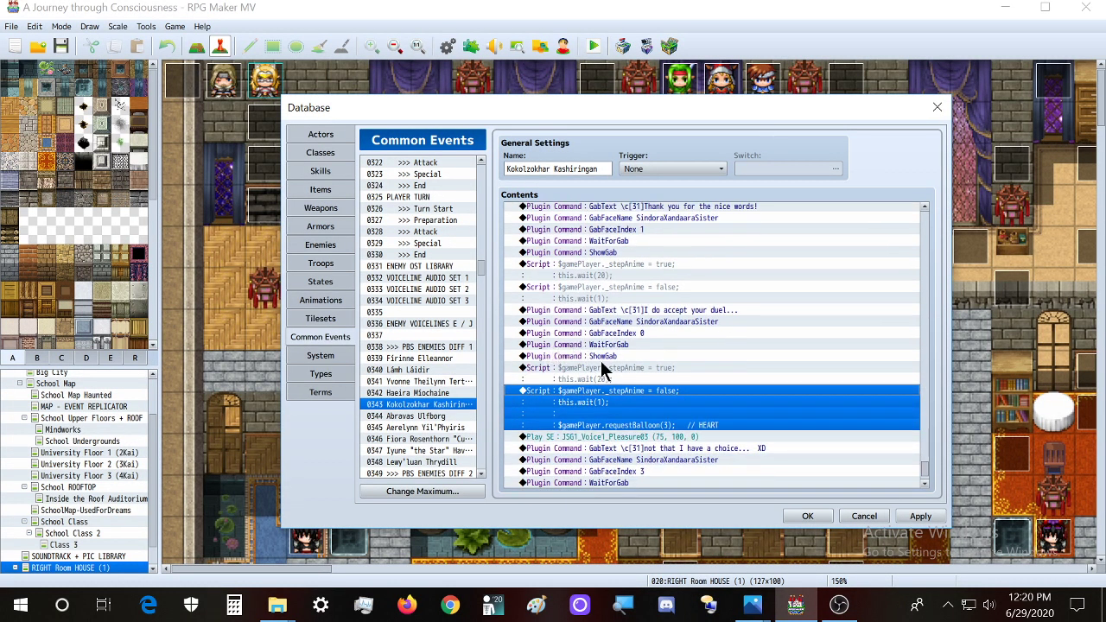
pyautogui.press('Insert')
pyautogui.moveTo(689, 151); pyautogui.dragTo(324, 171)
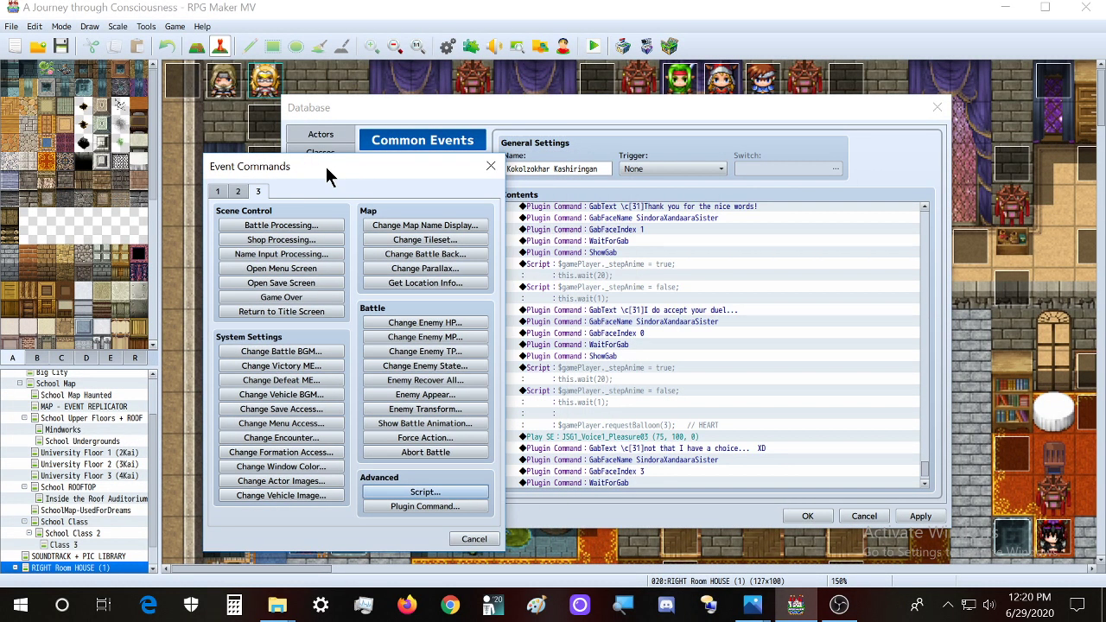
pyautogui.press('Return')
pyautogui.press('Escape')
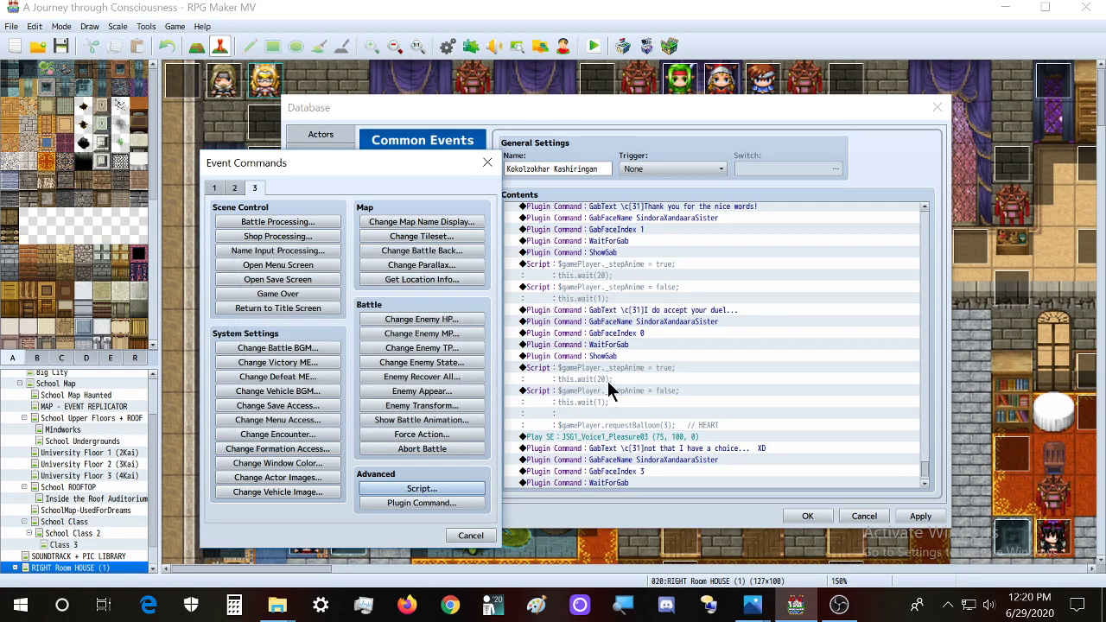
pyautogui.press('Escape')
# Add var sound = {filename: "JSG1_Voice1_Pleasure03", volume: 75, pitch: 100, pan: 0} below the heart balloon request in the player's script
pyautogui.scroll(-1, 570, 397)
pyautogui.doubleClick(593, 393)
pyautogui.moveTo(671, 239); pyautogui.dragTo(322, 235)
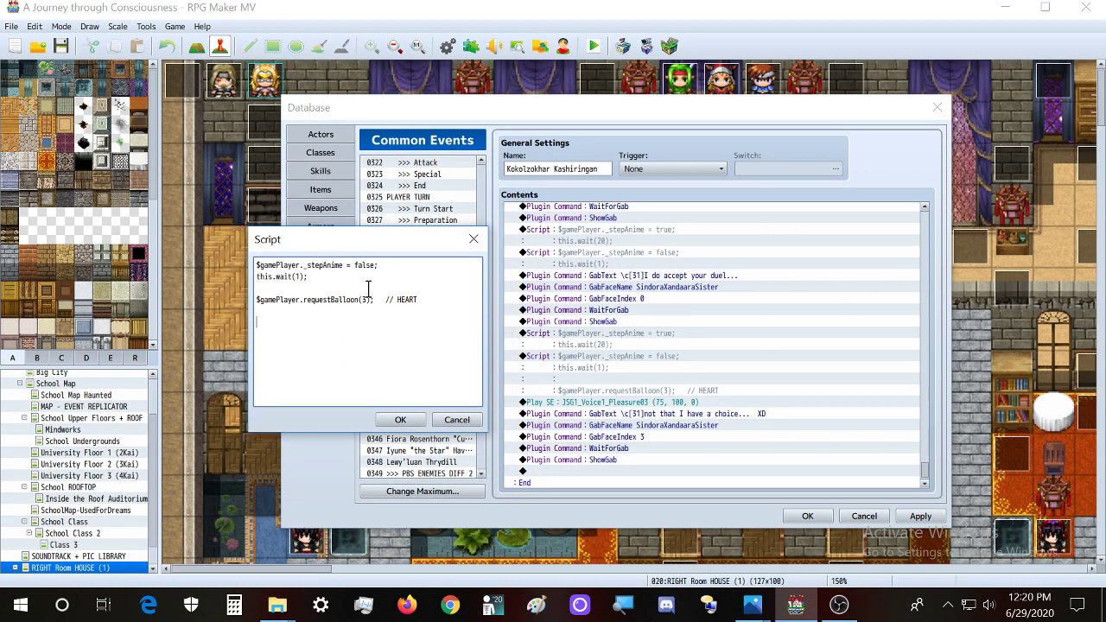
pyautogui.write('var sound = {')
pyautogui.moveTo(382, 237); pyautogui.dragTo(655, 427)
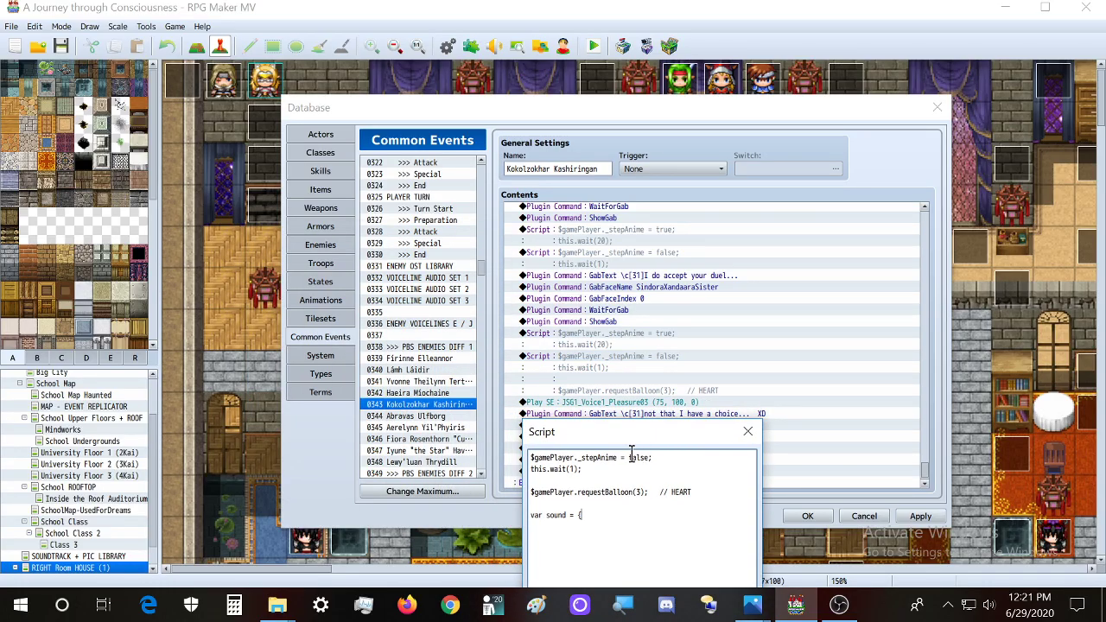
pyautogui.write('ilename: "JSG1_Voice1_Pleasure03')
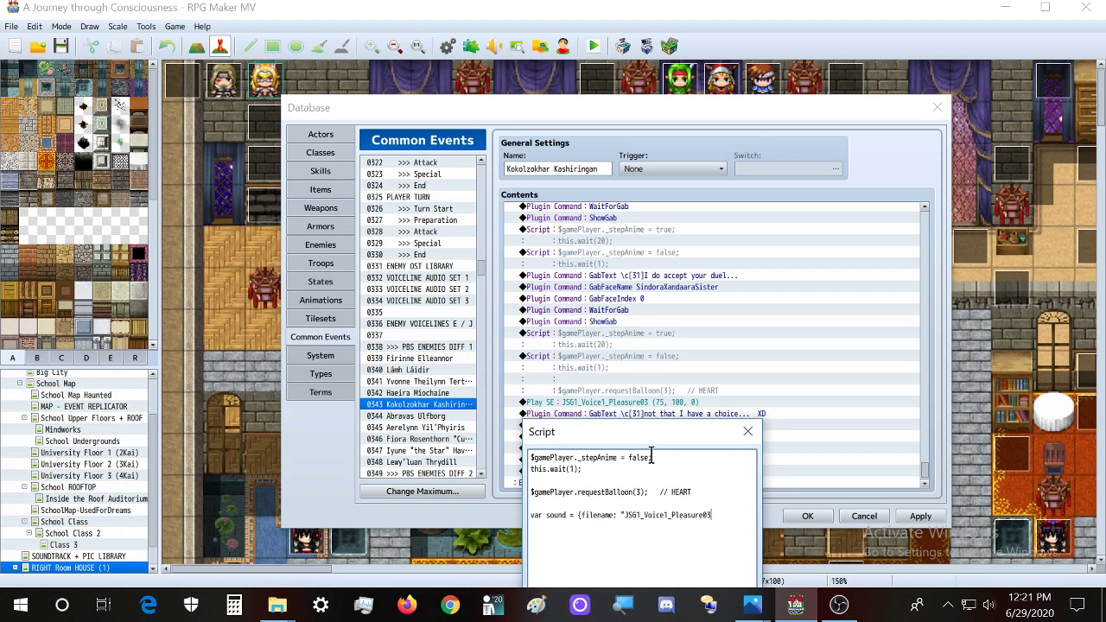
pyautogui.write('"')
pyautogui.write(', volume: 75,')
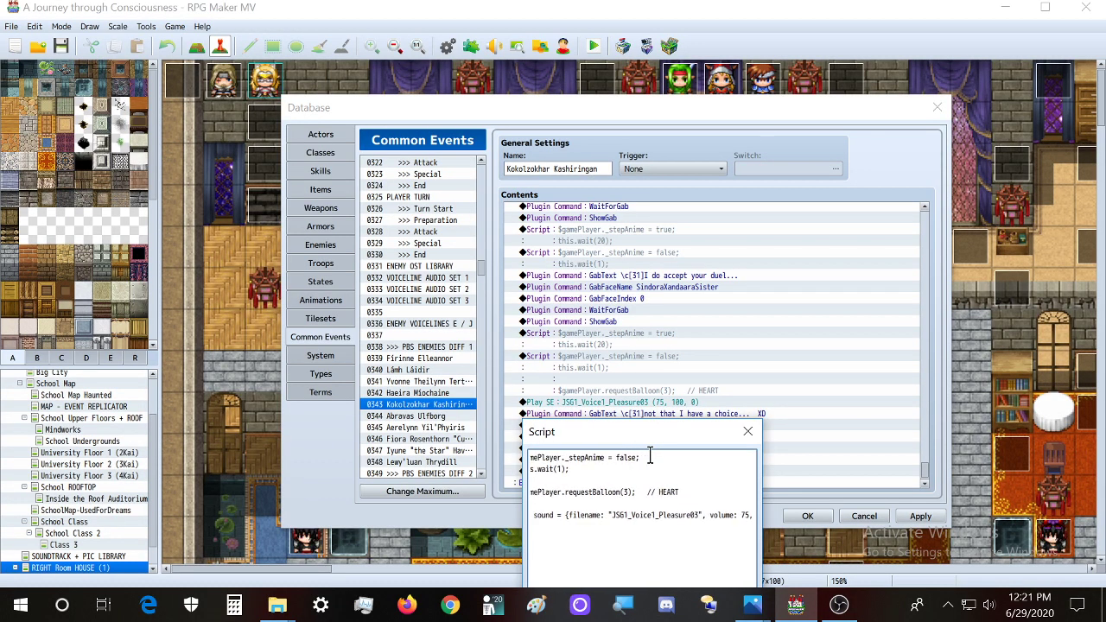
pyautogui.write(' pitc')
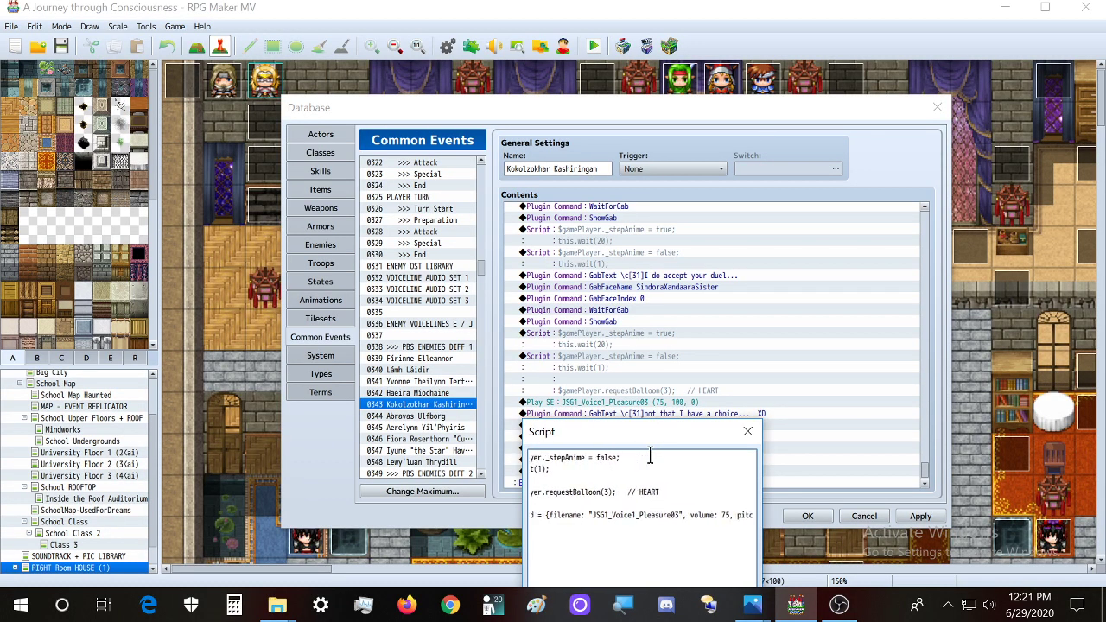
pyautogui.write('h: 100, ')
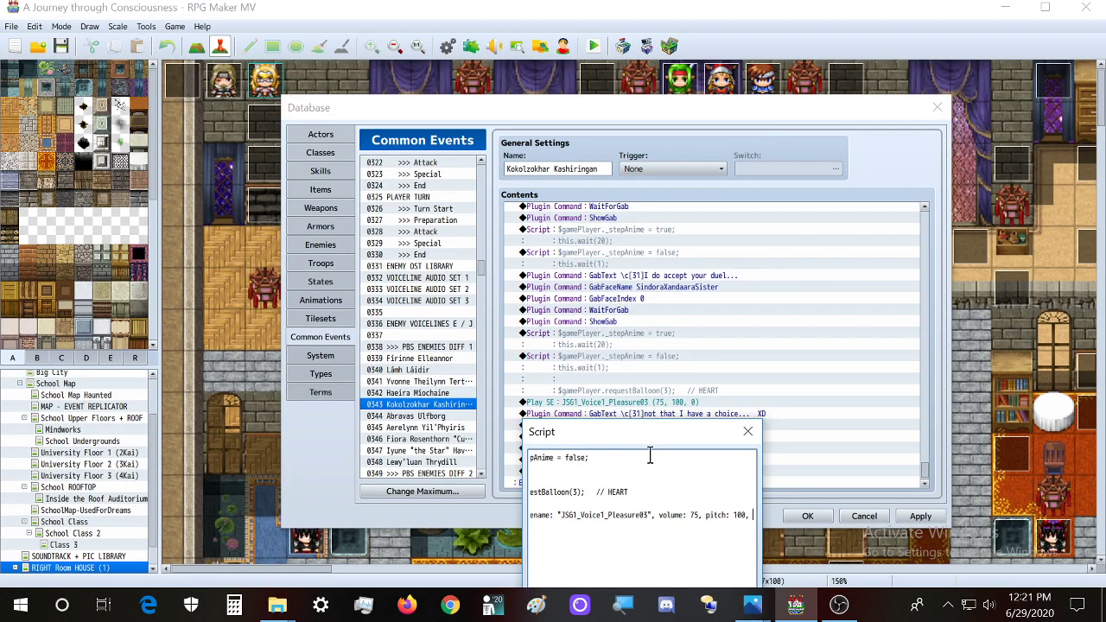
pyautogui.write('pan: 0}')
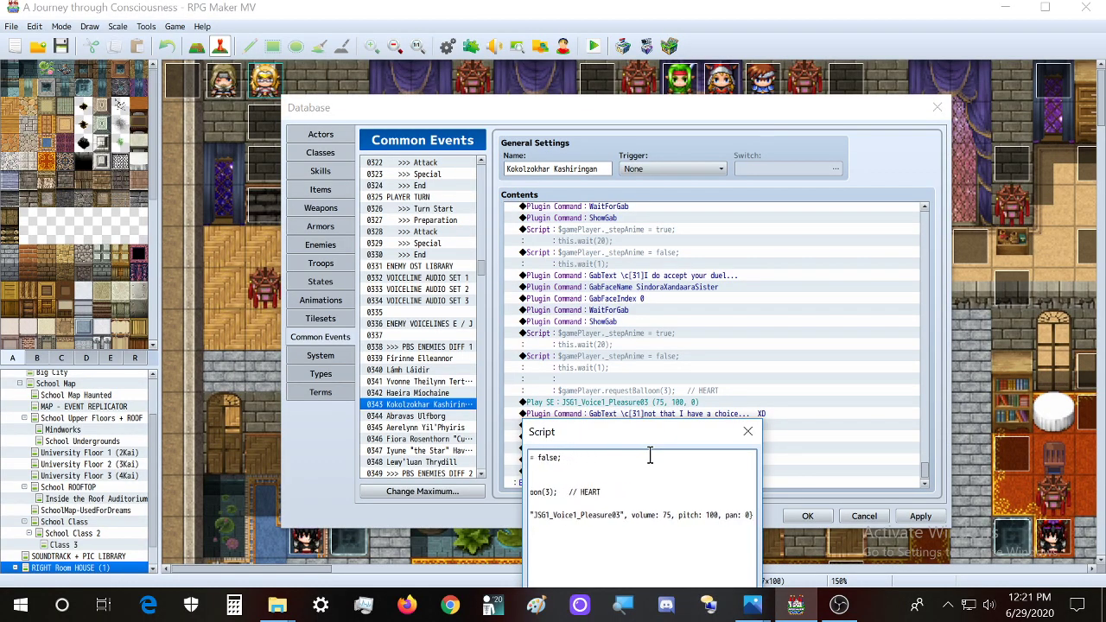
# Complete the heart balloon script with the line AudioManager.playSe(sound); and save it
pyautogui.press('Return')
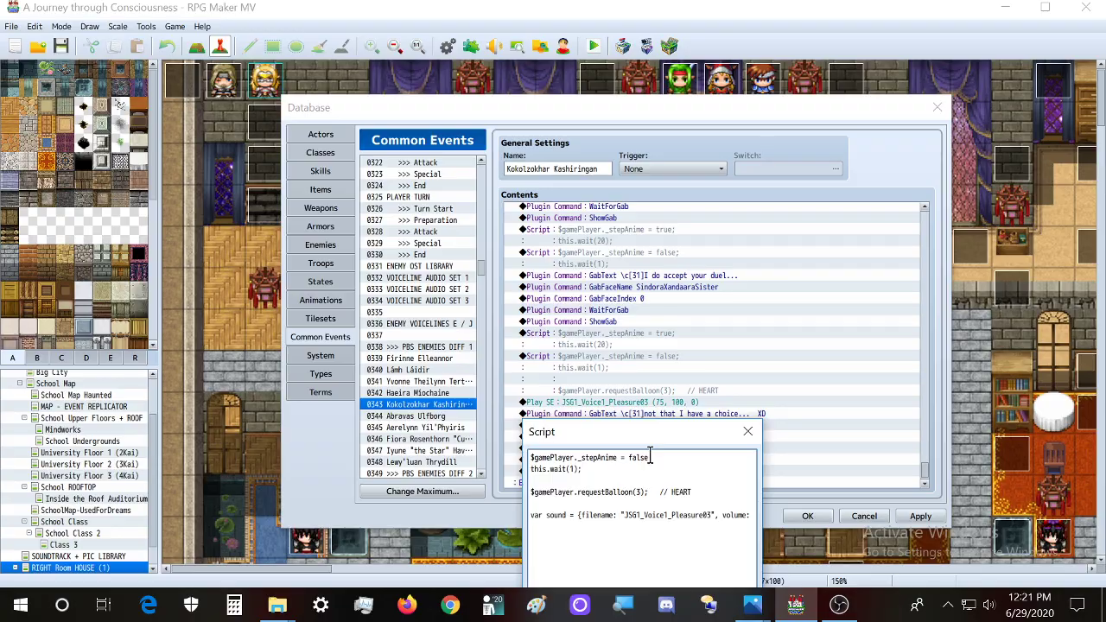
pyautogui.write('AudioManger')
pyautogui.click(649, 456)
pyautogui.write(';')
pyautogui.click(562, 527)
pyautogui.write('ager.playSe(sound')
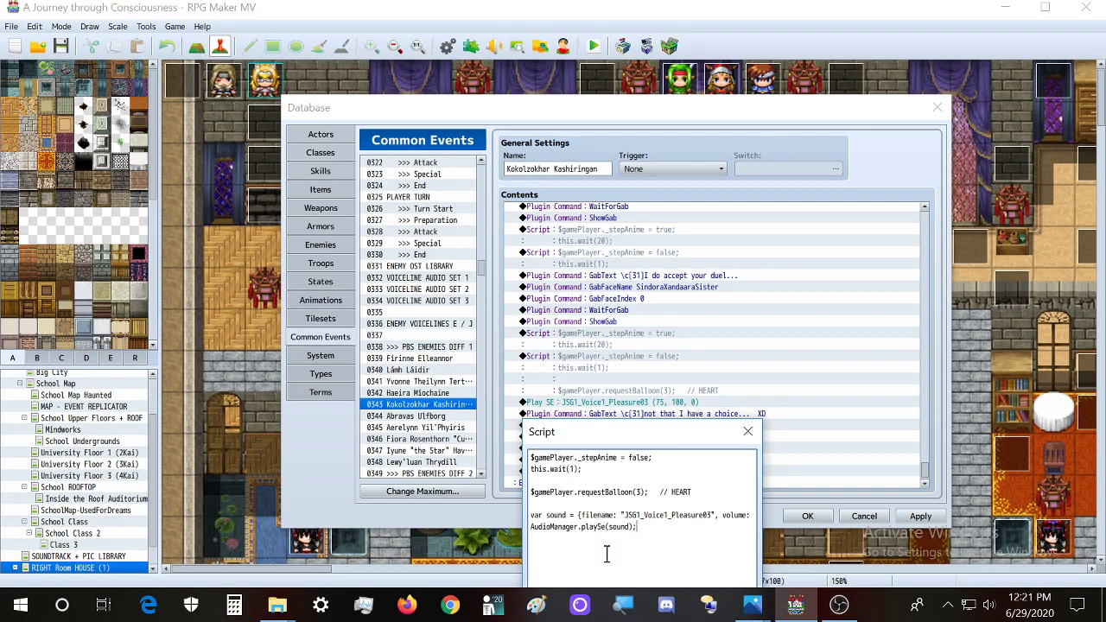
pyautogui.moveTo(653, 434); pyautogui.dragTo(356, 301)
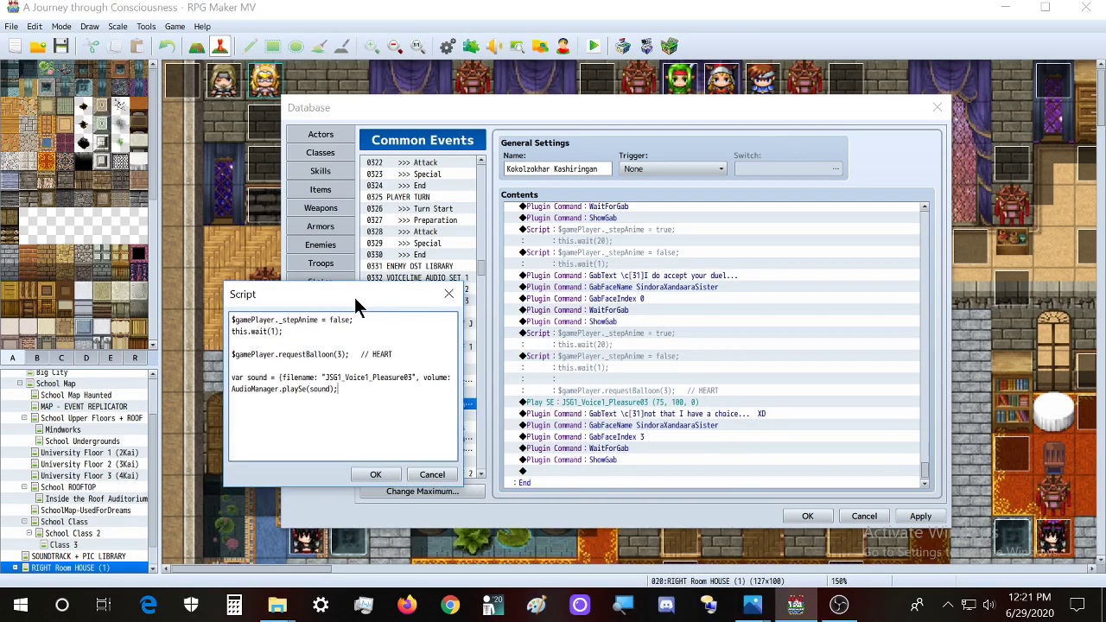
pyautogui.click(372, 475)
# Delete the separate JSG1_Voice1_Pleasure03 Play SE command above the "not that I have a choice..." gab text
pyautogui.scroll(-1, 639, 354)
pyautogui.click(628, 380)
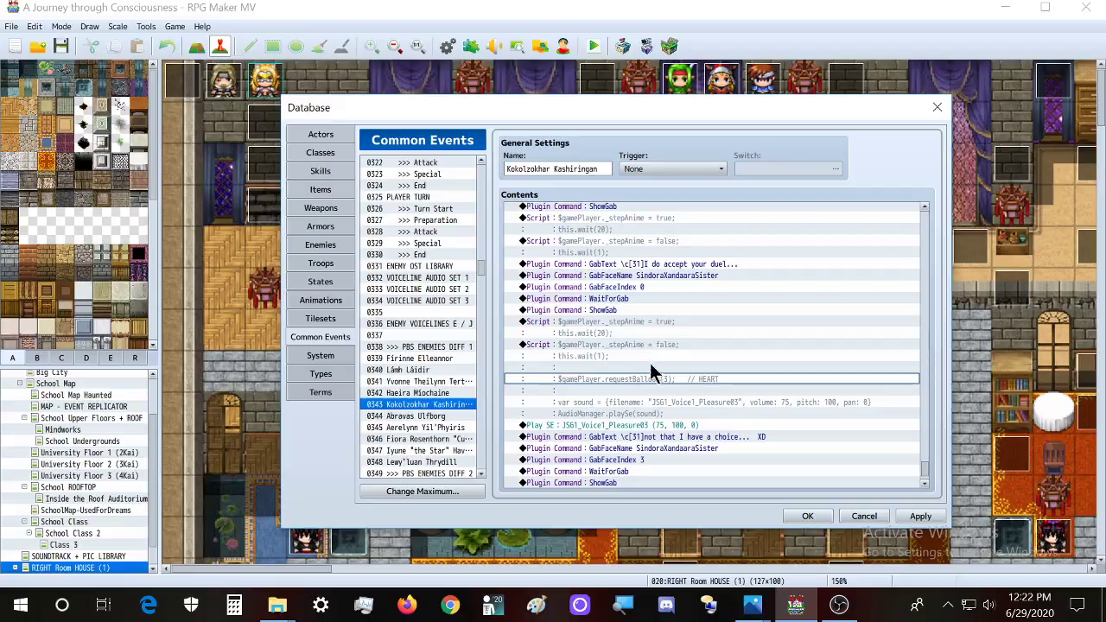
pyautogui.click(646, 424)
pyautogui.press('Delete')
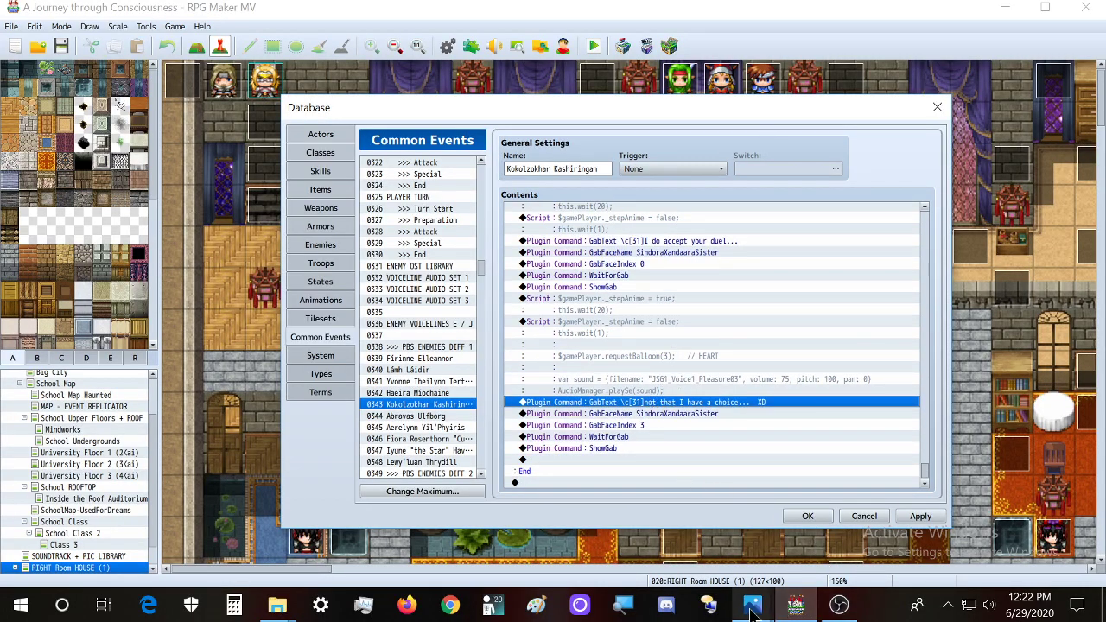
# Append a script after the last ShowGab containing $gameMap.event(796)._stepAnime = true; and this.wait(20);
pyautogui.moveTo(750, 609)
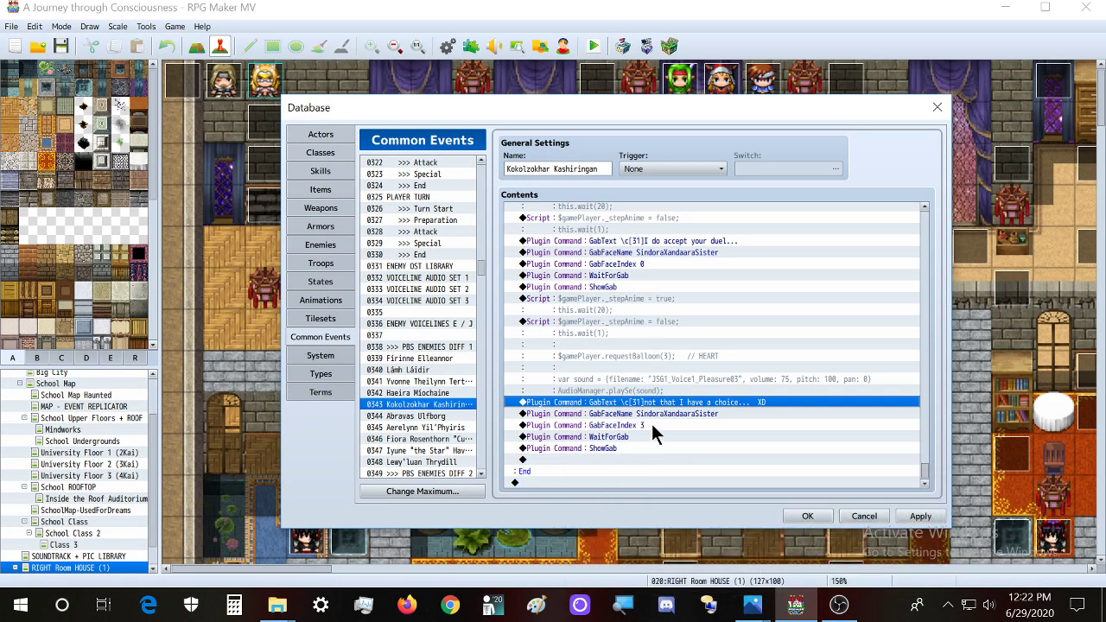
pyautogui.click(652, 424)
pyautogui.click(649, 459)
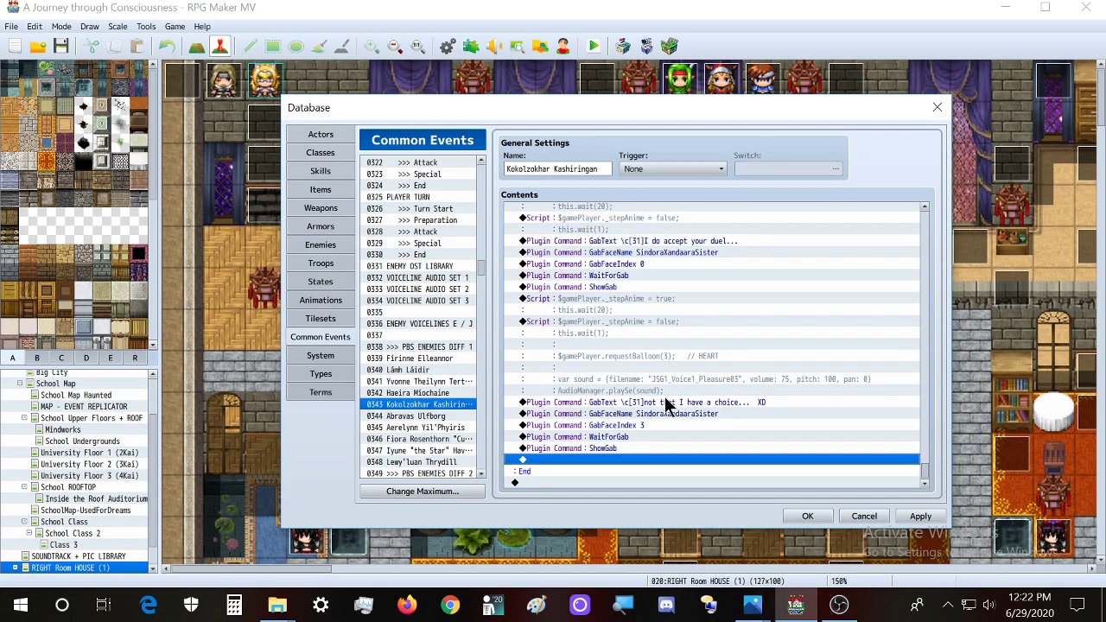
pyautogui.doubleClick(615, 458)
pyautogui.moveTo(664, 140); pyautogui.dragTo(318, 162)
pyautogui.press('Return')
pyautogui.write('$gameMap.re')
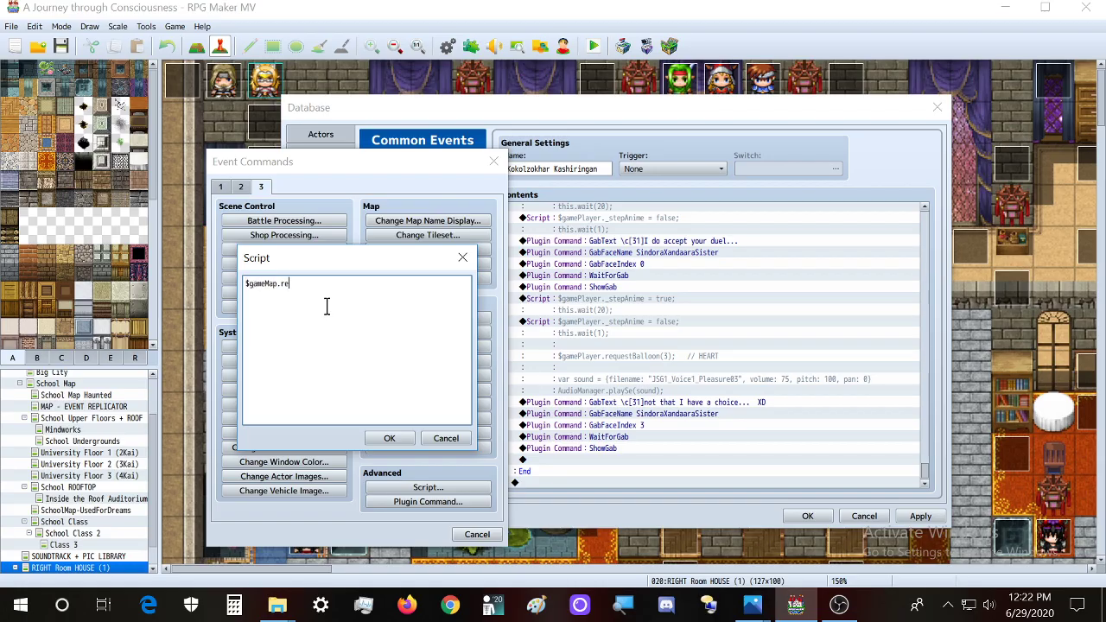
pyautogui.press('BackSpace')
pyautogui.press('BackSpace')
pyautogui.write('event(796)._stepAnime = true;')
pyautogui.press('Return')
pyautogui.write('t')
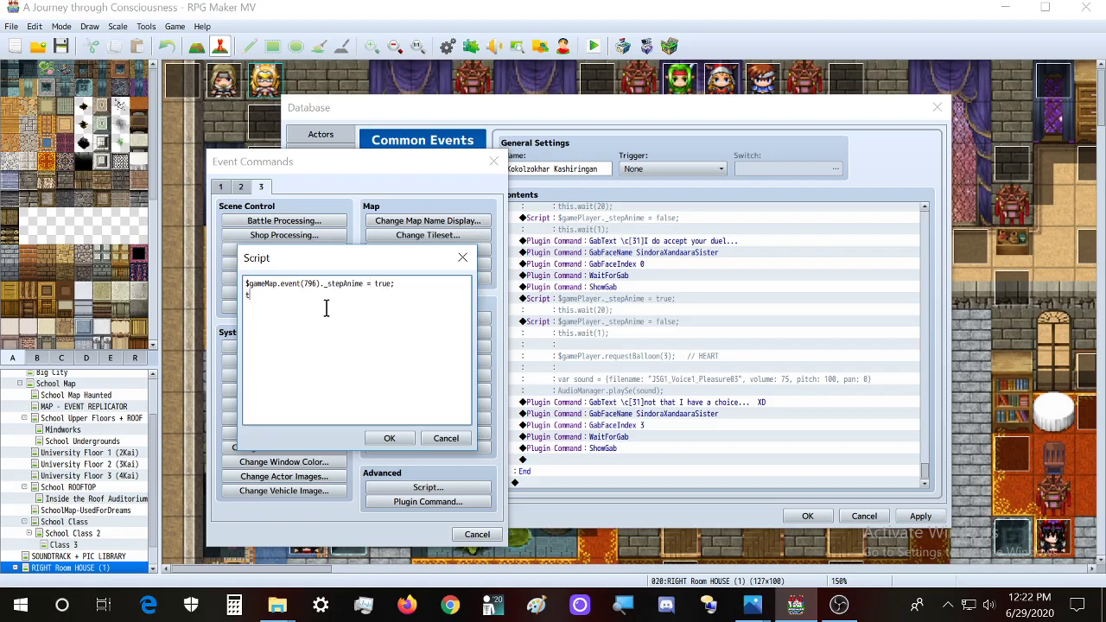
pyautogui.write('his.wait(20);')
pyautogui.click(371, 439)
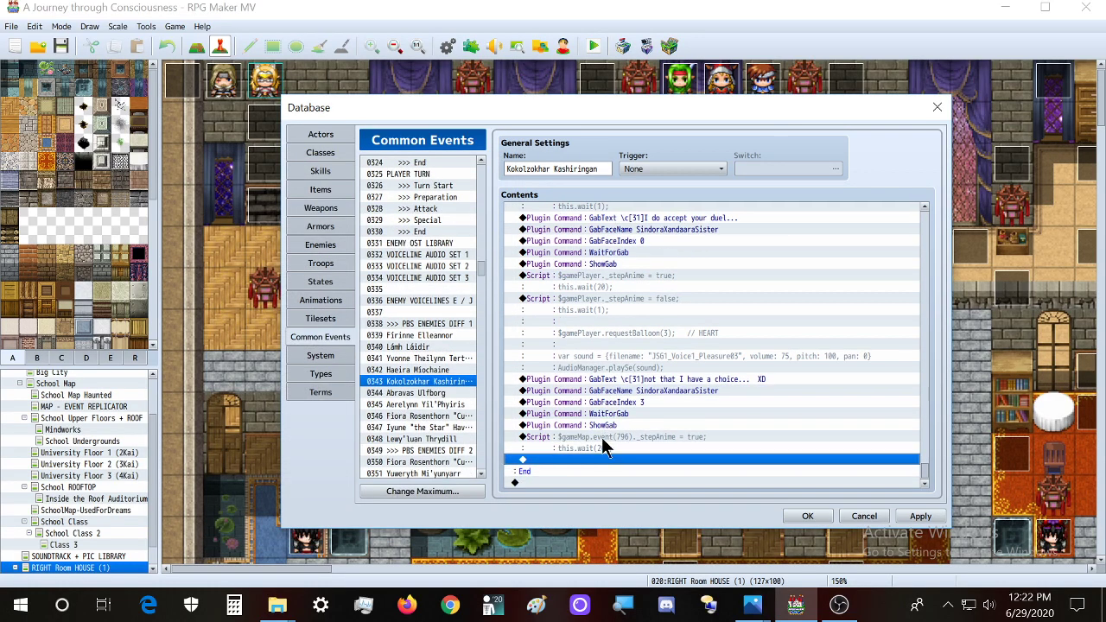
# Duplicate the event 796 step animation script and change the copy to _stepAnime = false with this.wait(1);
pyautogui.click(616, 442)
pyautogui.hotkey('ctrl', 'c')
pyautogui.hotkey('ctrl', 'v')
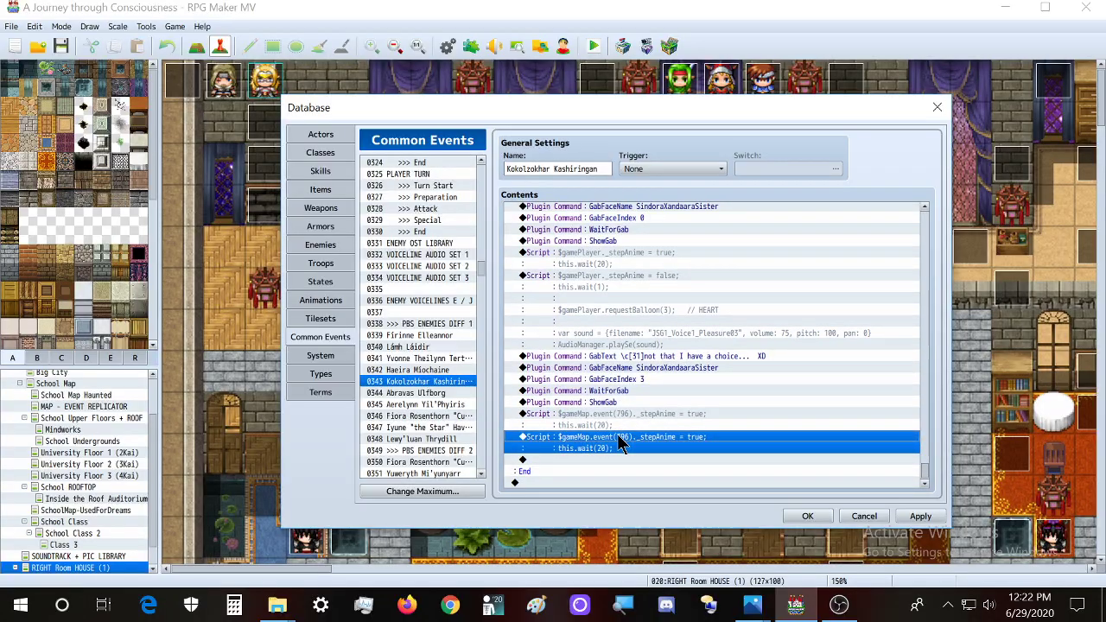
pyautogui.doubleClick(617, 444)
pyautogui.doubleClick(741, 269)
pyautogui.write('fa')
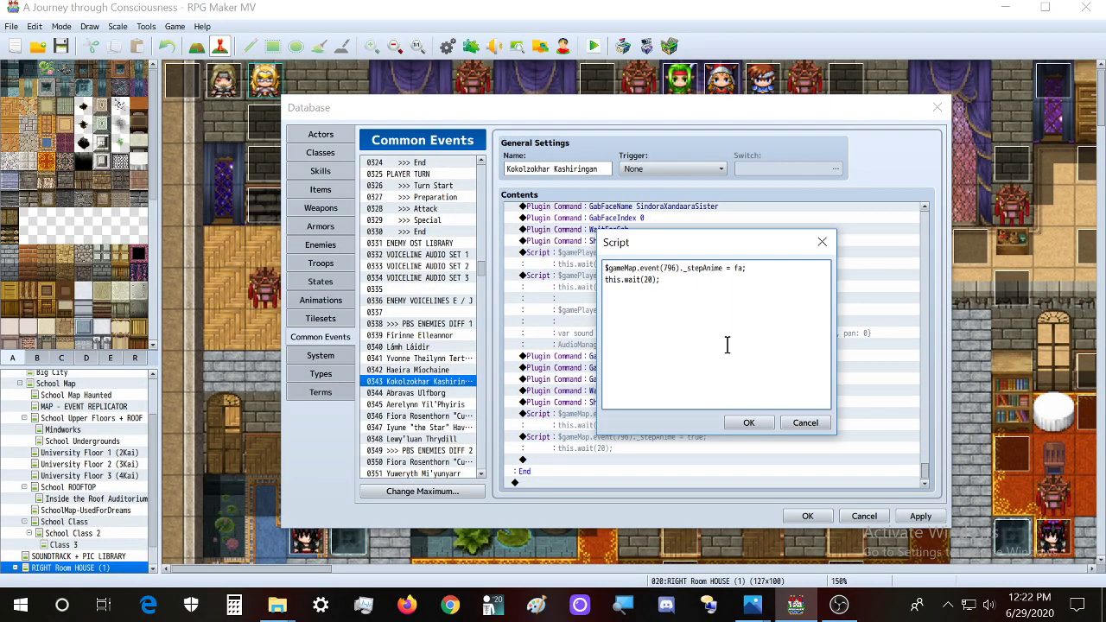
pyautogui.write('lse')
pyautogui.doubleClick(647, 282)
pyautogui.write('1')
# Replace the copy's wait line with $gameMap.event(796).requestBalloon(5); // SWEAT and this.setWaitMode('balloon');
pyautogui.moveTo(691, 244); pyautogui.dragTo(376, 240)
pyautogui.tripleClick(362, 278)
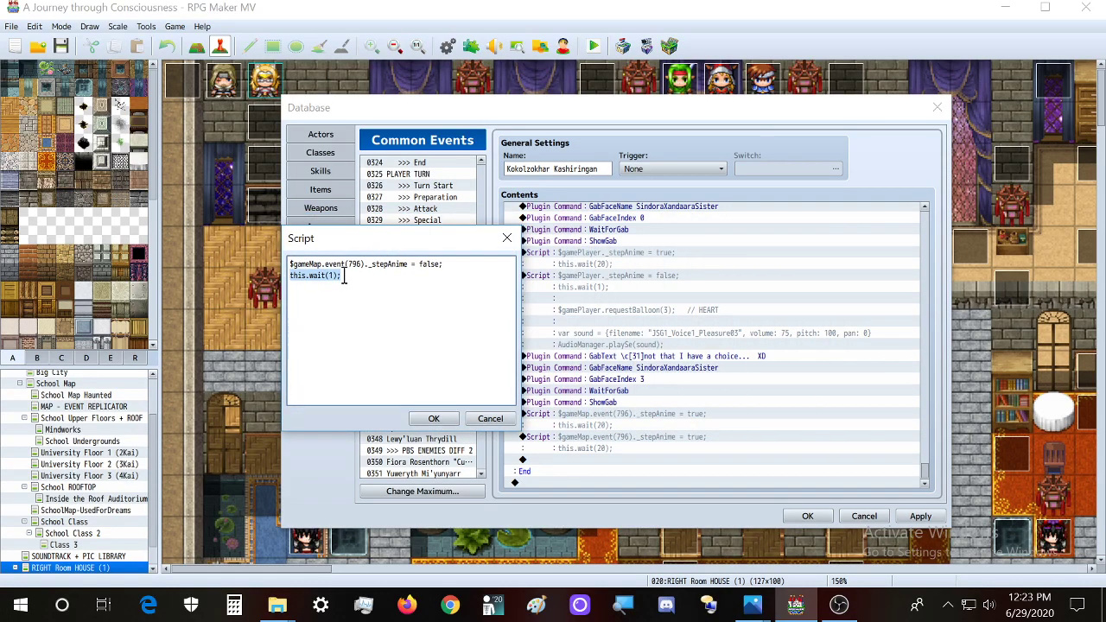
pyautogui.press('BackSpace')
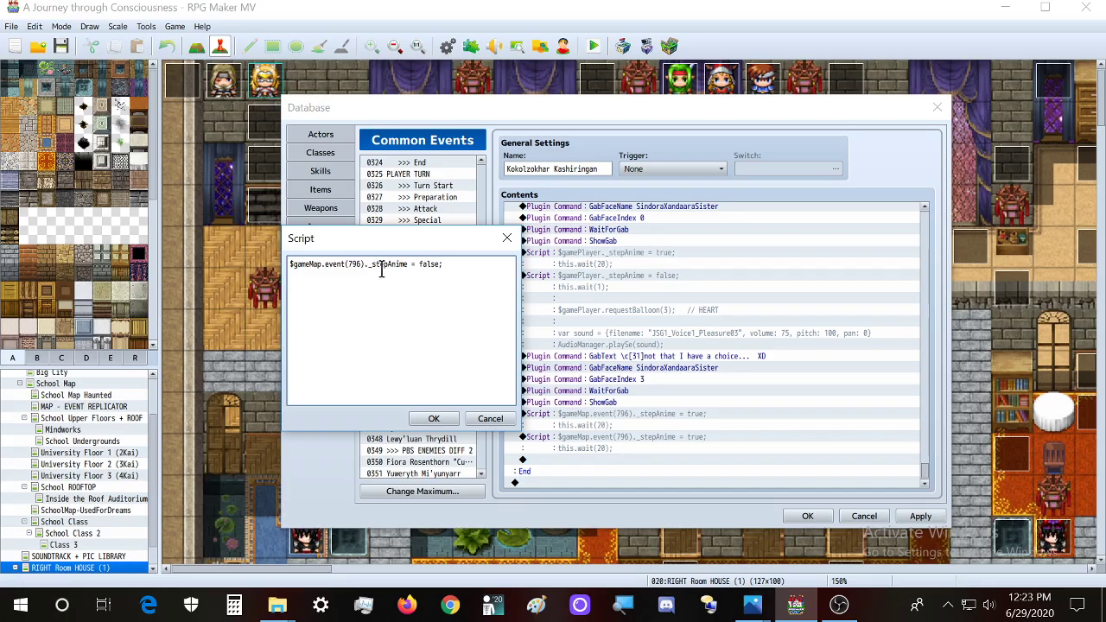
pyautogui.moveTo(368, 262); pyautogui.dragTo(214, 259)
pyautogui.click(350, 312)
pyautogui.hotkey('ctrl', 'v')
pyautogui.write('requestBalloo')
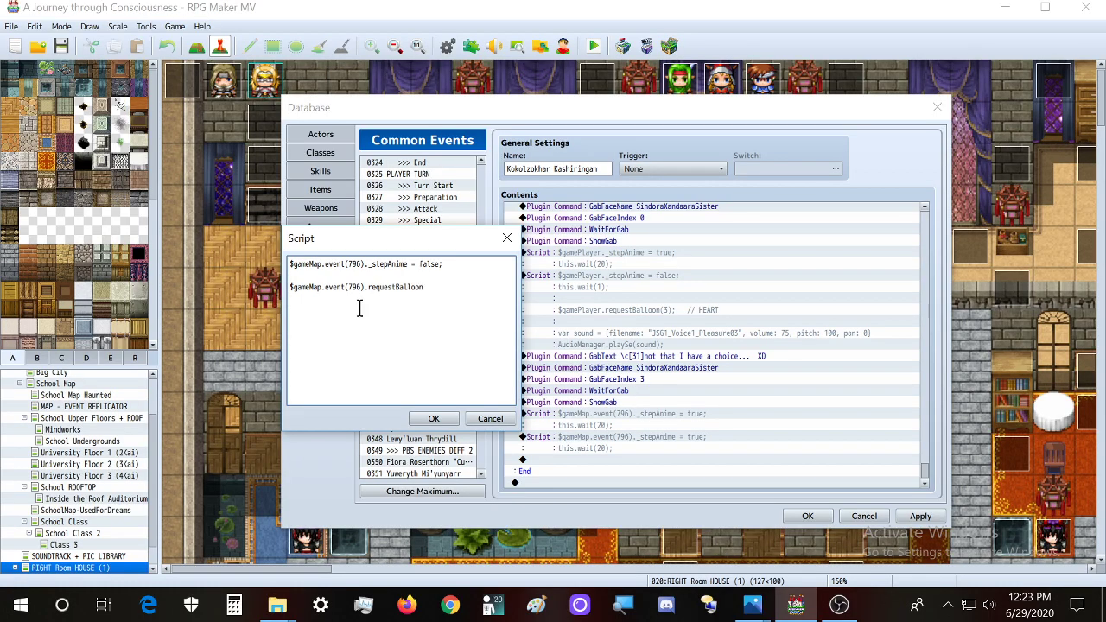
pyautogui.write('n(7')
pyautogui.press('BackSpace')
pyautogui.write('5);  // SWEAT')
pyautogui.press('Return')
pyautogui.write("this.setWaitMode('balloon')")
pyautogui.click(434, 418)
# Add a new script with this.wait(90); after the sweat balloon script
pyautogui.scroll(-1, 473, 344)
pyautogui.scroll(-2, 653, 395)
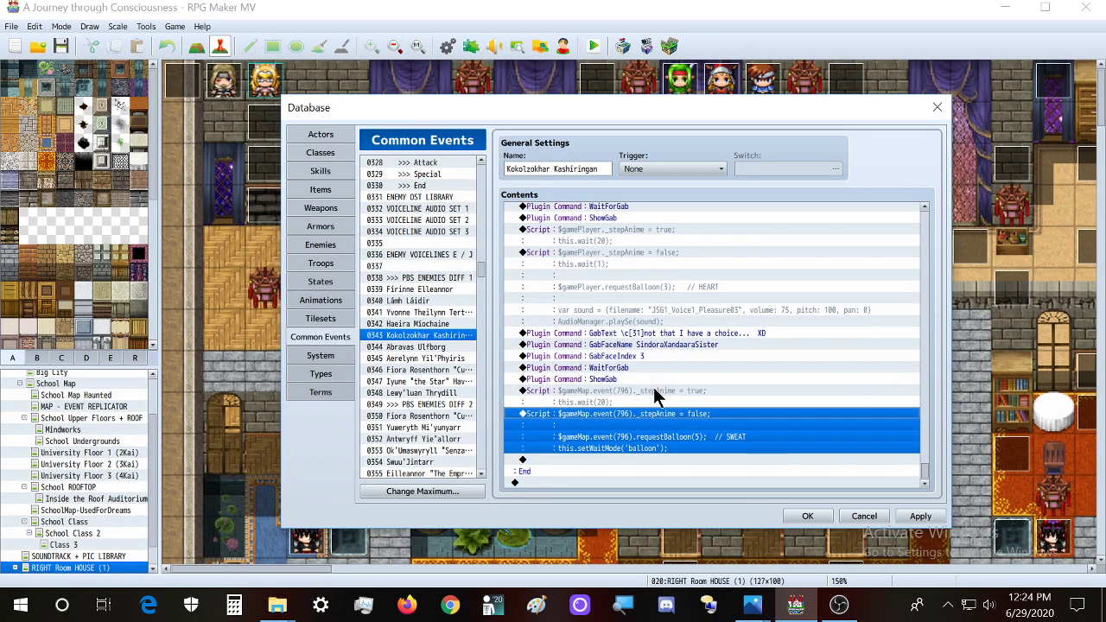
pyautogui.doubleClick(645, 459)
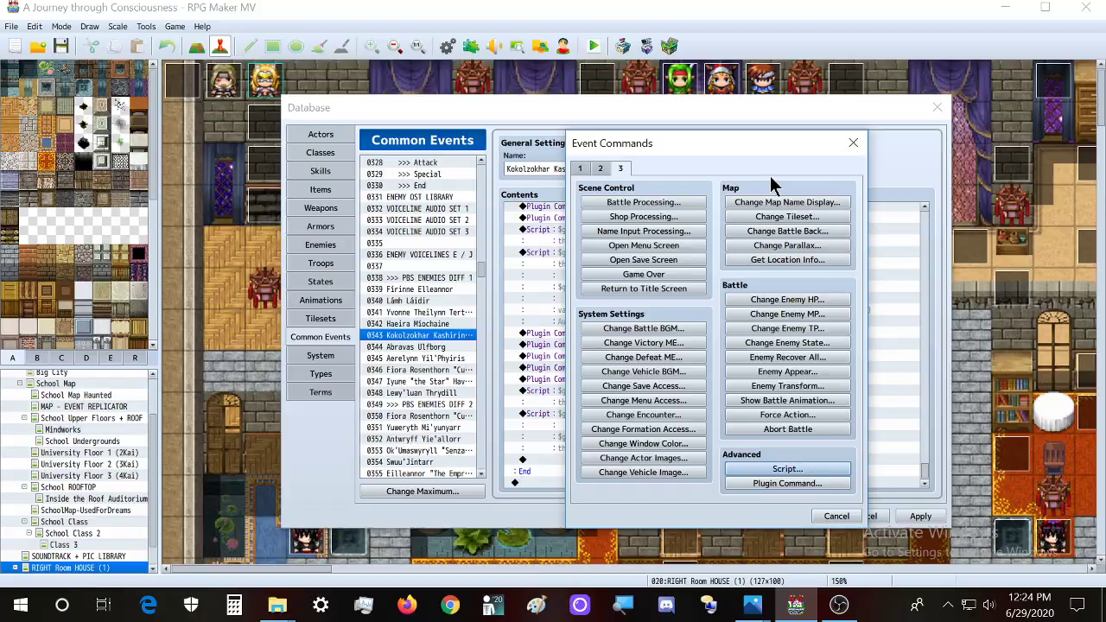
pyautogui.press('Return')
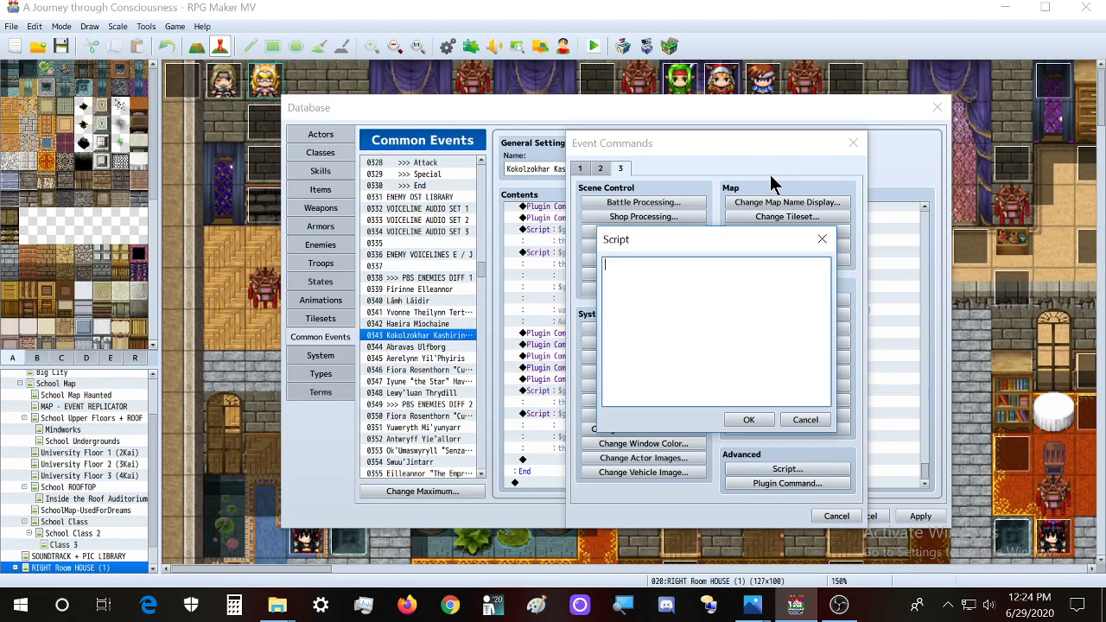
pyautogui.write('this.wait(90);')
pyautogui.click(748, 419)
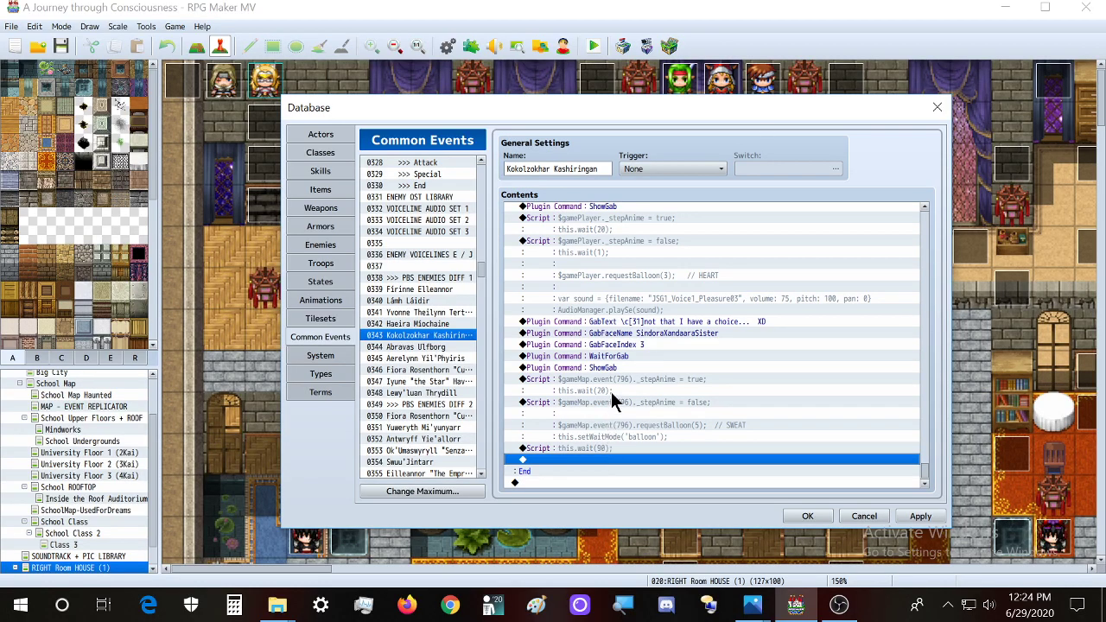
# Duplicate the last two event 796 step animation scripts, including the sweat balloon one, after the this.wait(90); script
pyautogui.click(626, 380)
pyautogui.keyDown('shift'); pyautogui.click(625, 412); pyautogui.keyUp('shift')
pyautogui.hotkey('ctrl', 'c')
pyautogui.click(621, 456)
pyautogui.hotkey('ctrl', 'v')
# Replace the balloon lines in the copied _stepAnime = false script with this.wait(1);
pyautogui.doubleClick(653, 413)
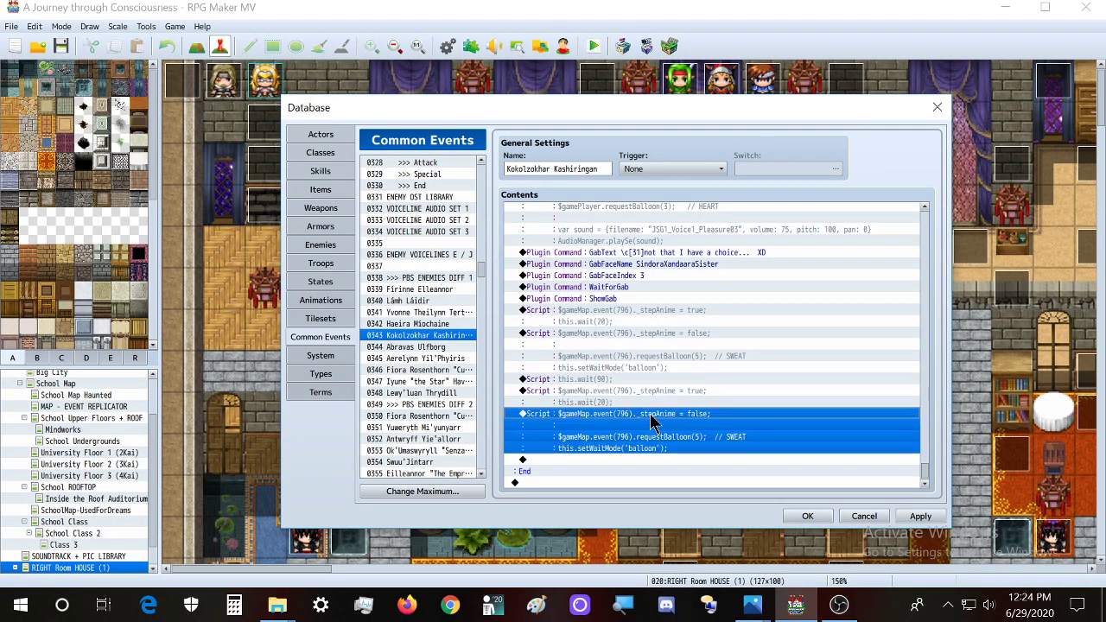
pyautogui.moveTo(727, 304); pyautogui.dragTo(596, 285)
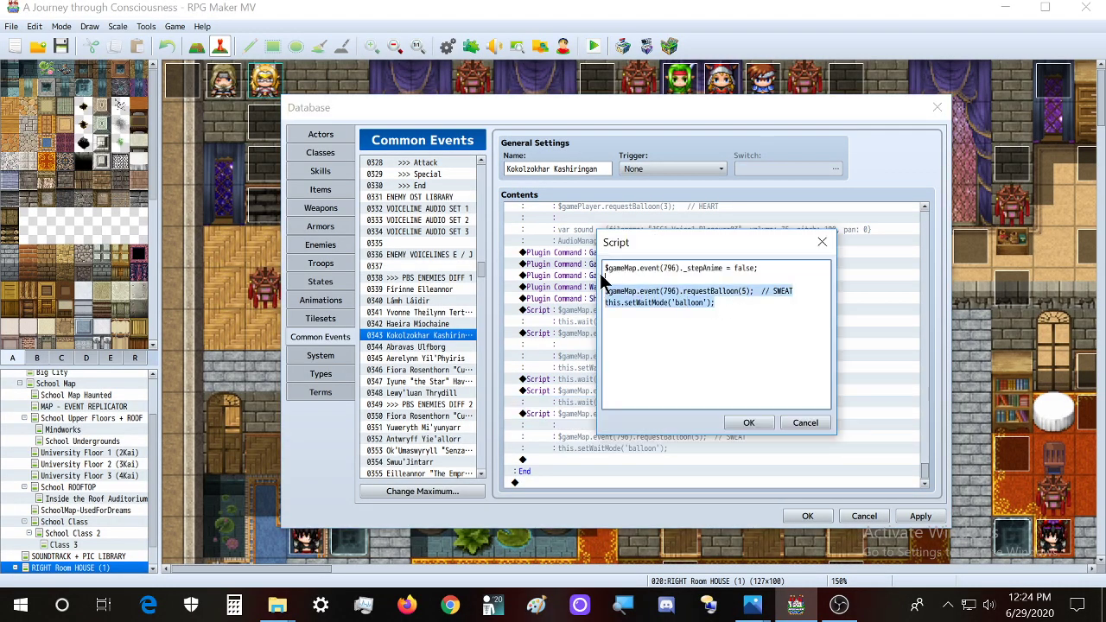
pyautogui.write('this.')
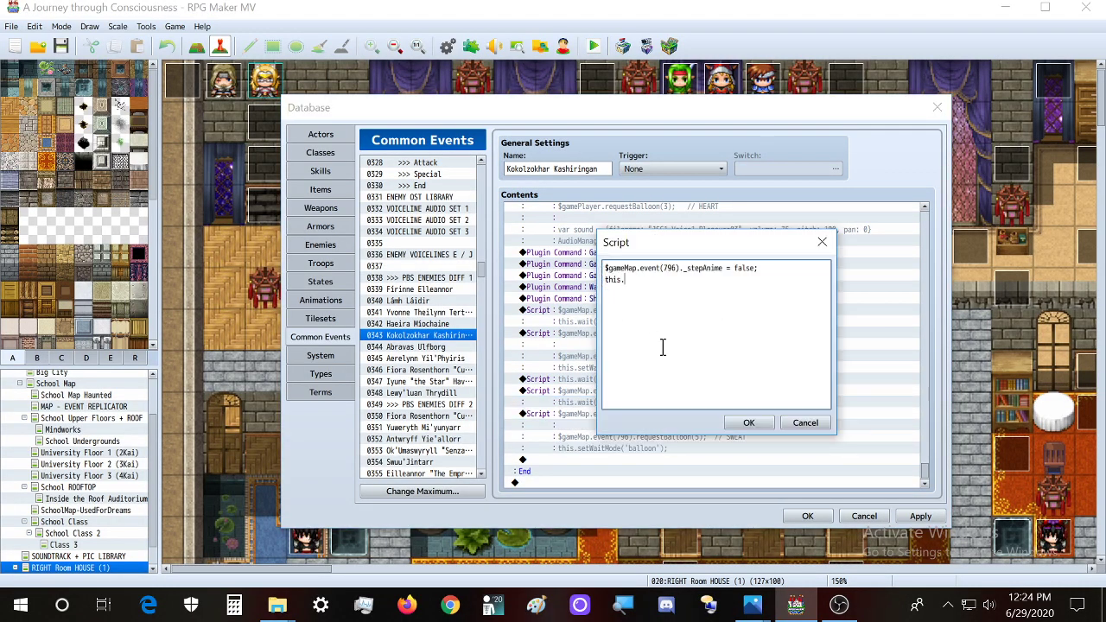
pyautogui.write('wait(1);')
pyautogui.click(745, 425)
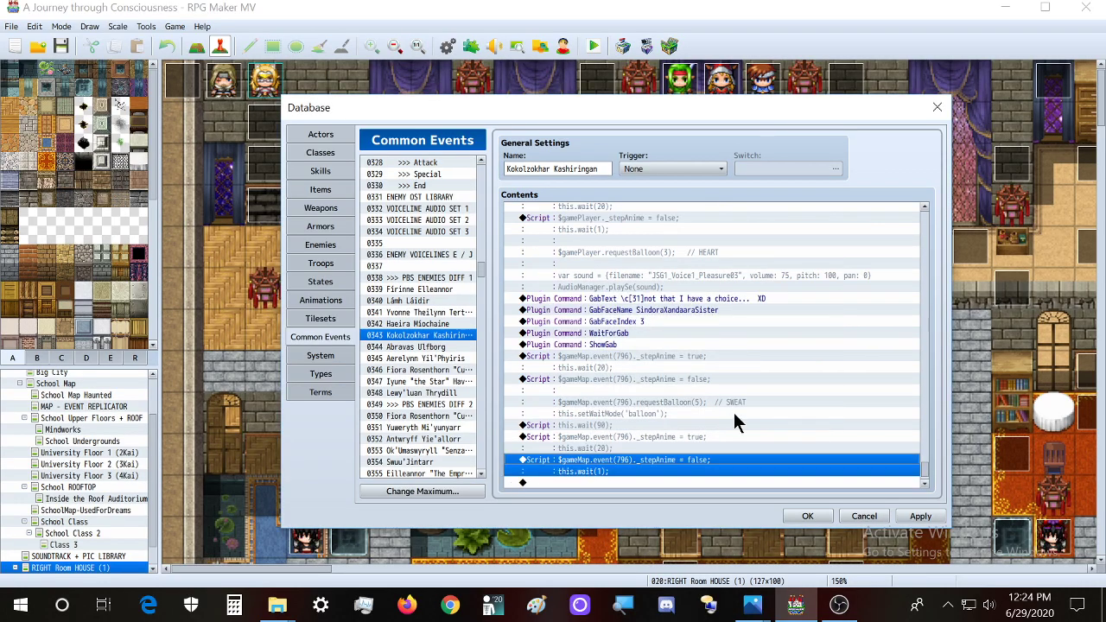
# Capitalize the start of the player's GabText so it reads "Not that I have a choice... XD"
pyautogui.scroll(4, 733, 413)
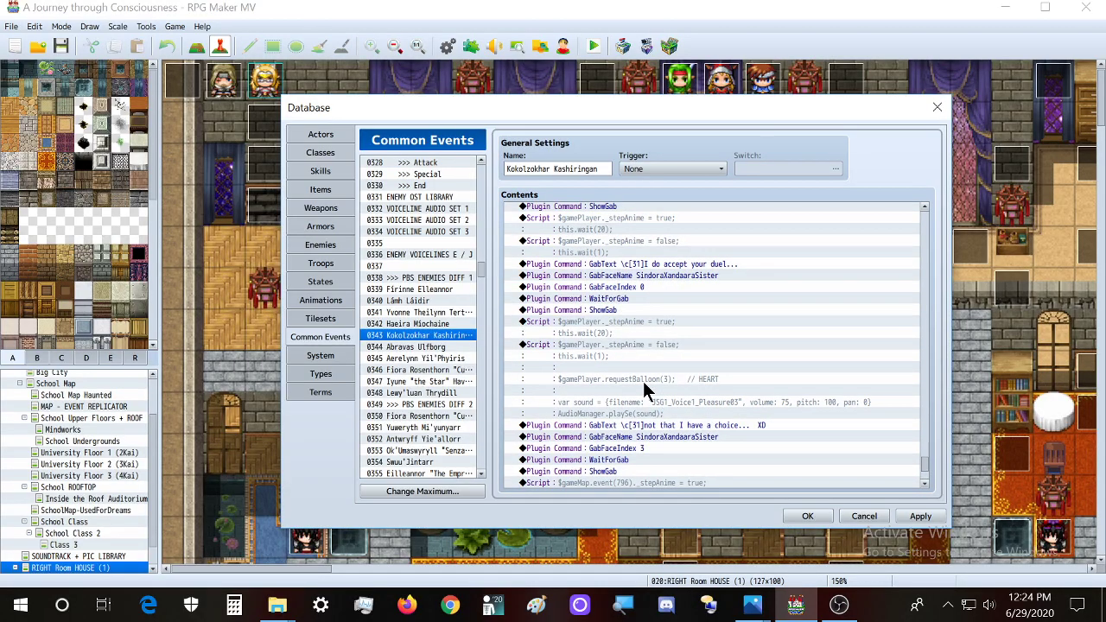
pyautogui.scroll(3, 648, 355)
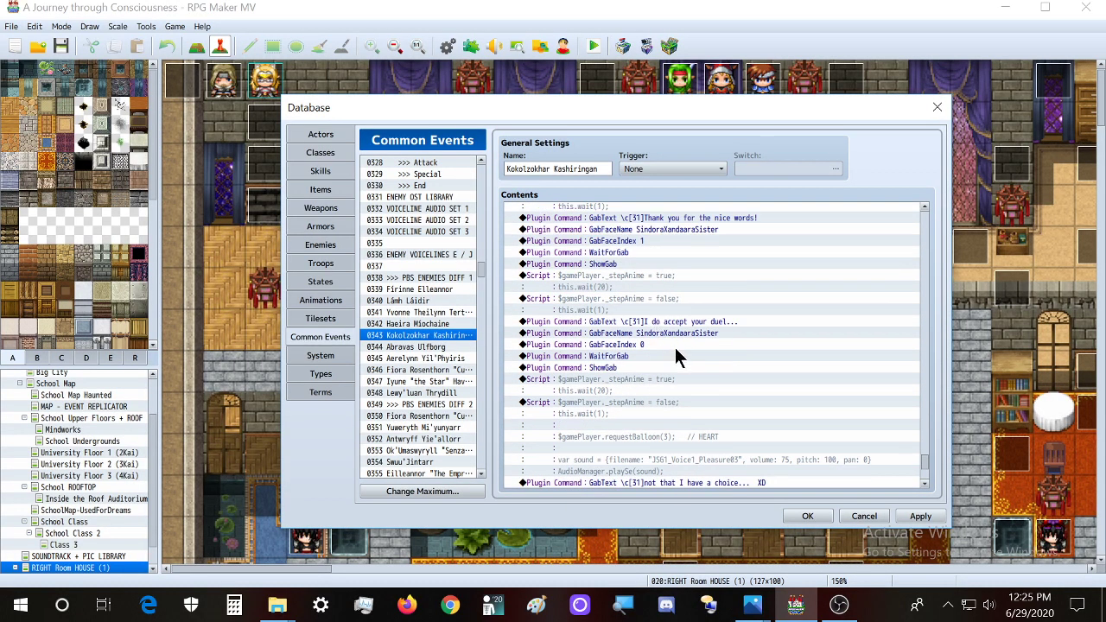
pyautogui.scroll(-2, 676, 364)
pyautogui.scroll(2, 678, 366)
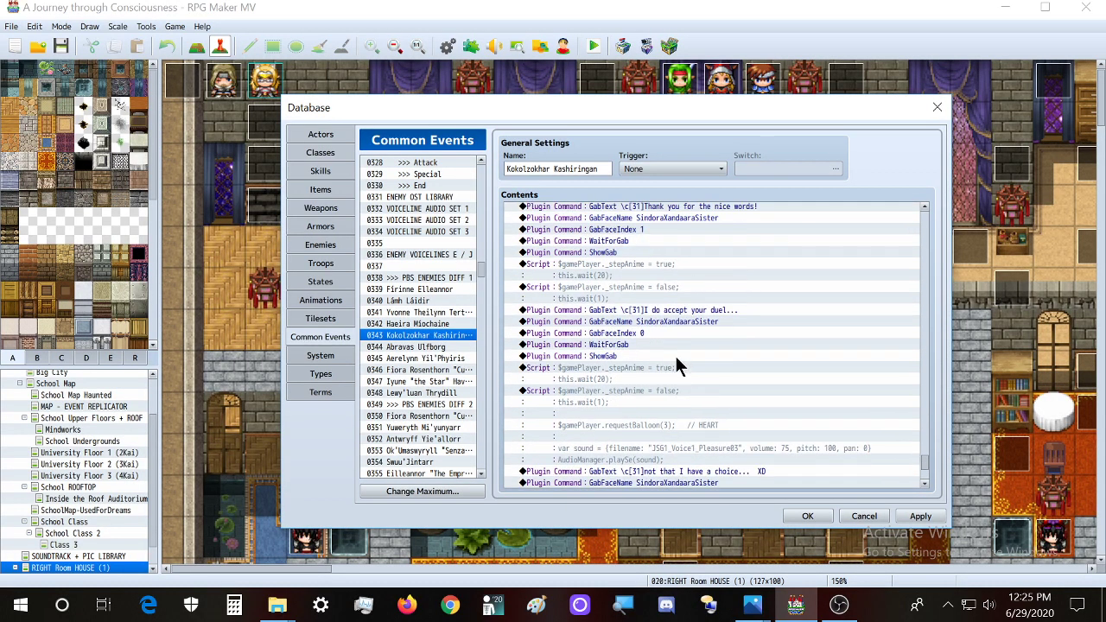
pyautogui.scroll(-1, 675, 366)
pyautogui.doubleClick(674, 438)
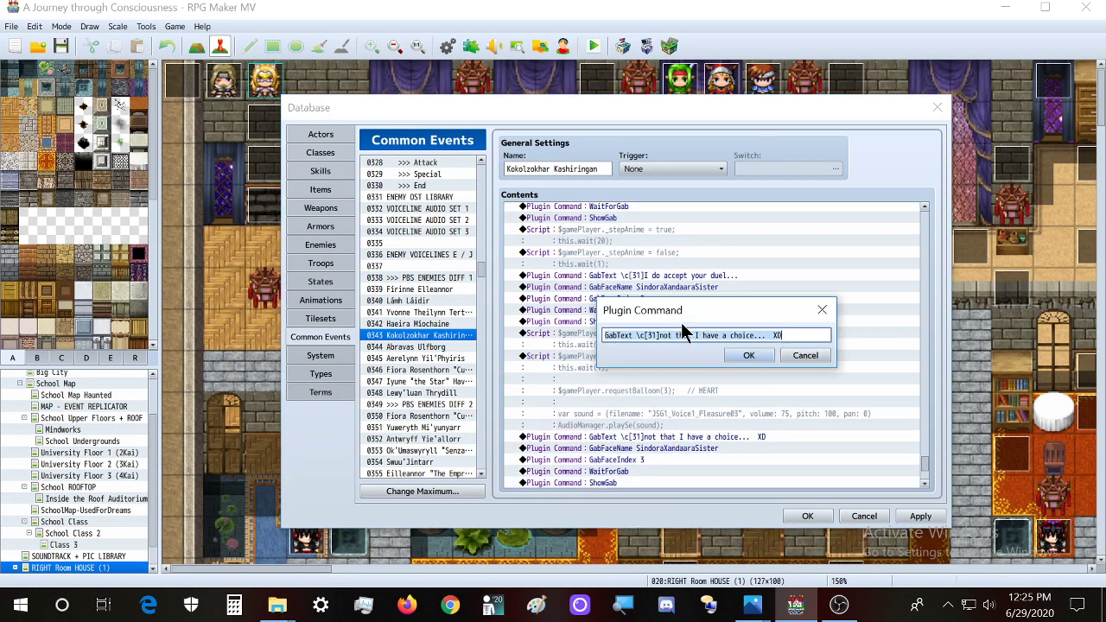
pyautogui.click(665, 335)
pyautogui.press('BackSpace')
pyautogui.write('N')
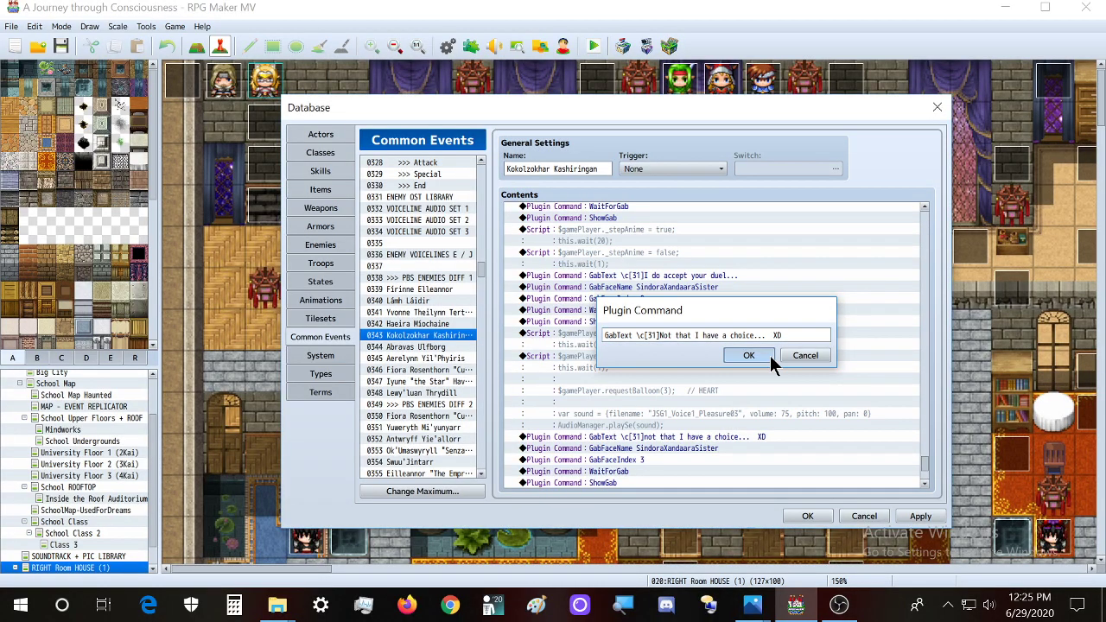
pyautogui.click(769, 355)
# Copy the five plugin commands of the "And I challenge thee to a duel, fair, fine one!" gab to the end of the event
pyautogui.scroll(3, 687, 351)
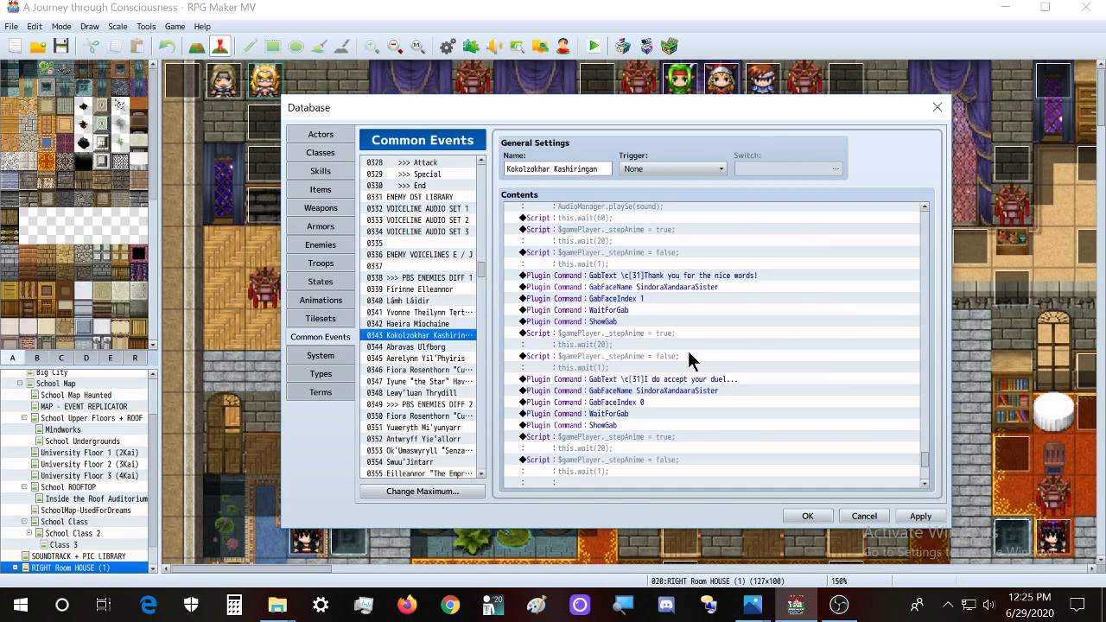
pyautogui.scroll(4, 687, 351)
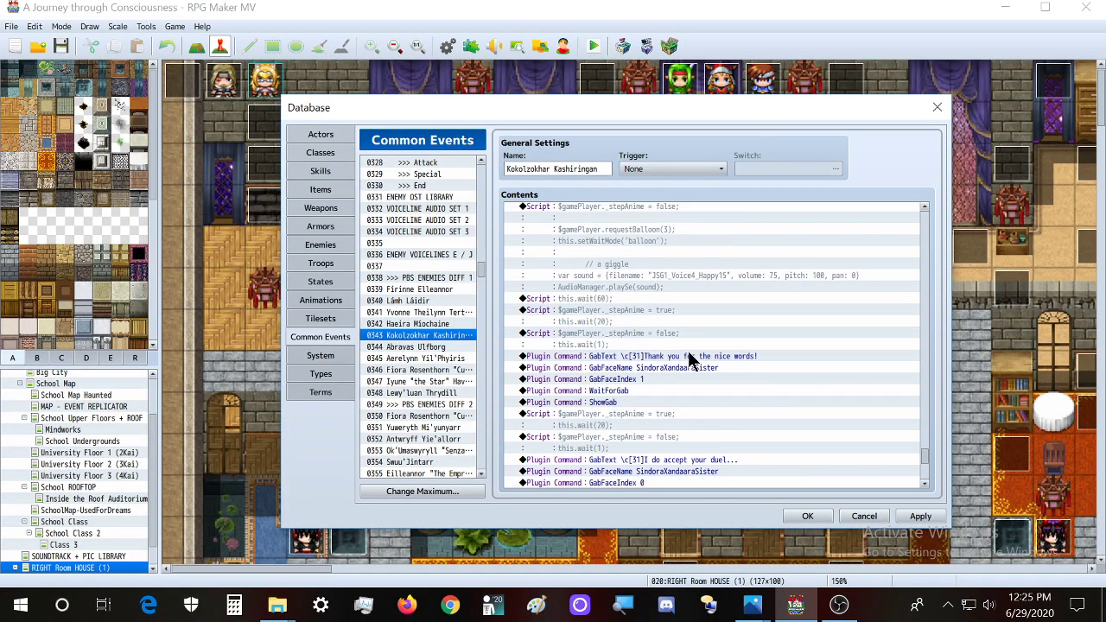
pyautogui.scroll(2, 688, 351)
pyautogui.moveTo(649, 258); pyautogui.dragTo(622, 299)
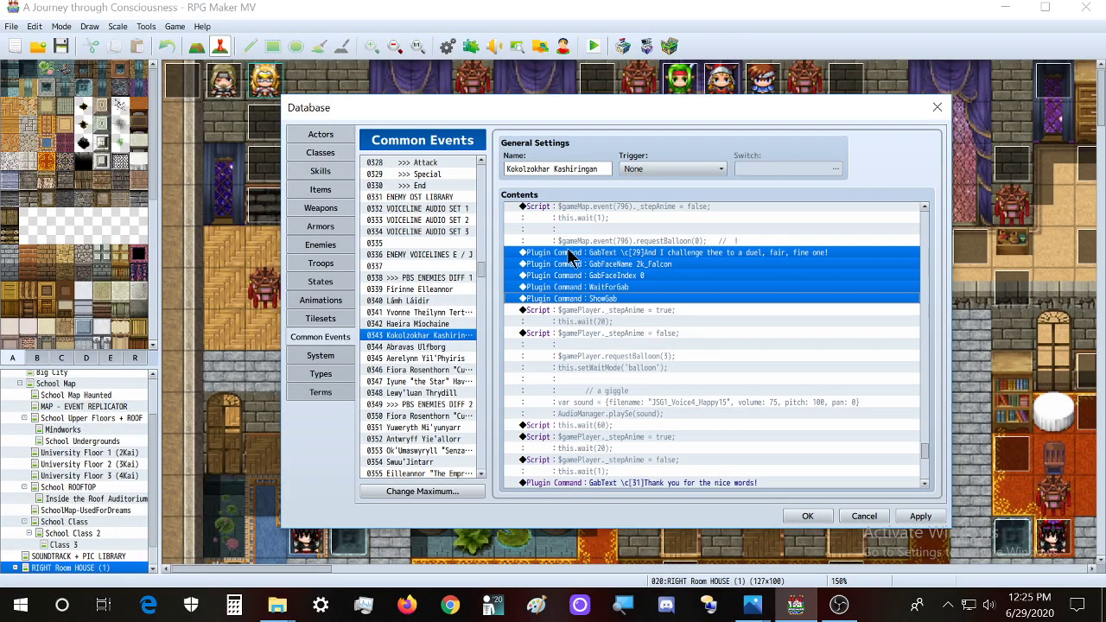
pyautogui.scroll(1, 637, 259)
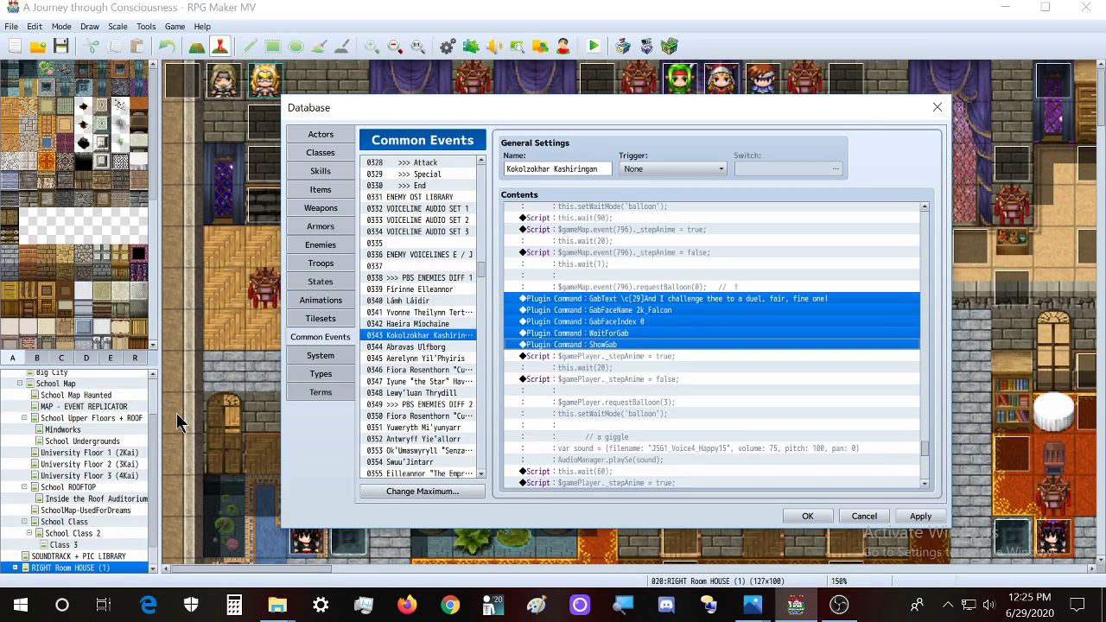
pyautogui.scroll(-2, 423, 406)
pyautogui.scroll(-1, 710, 399)
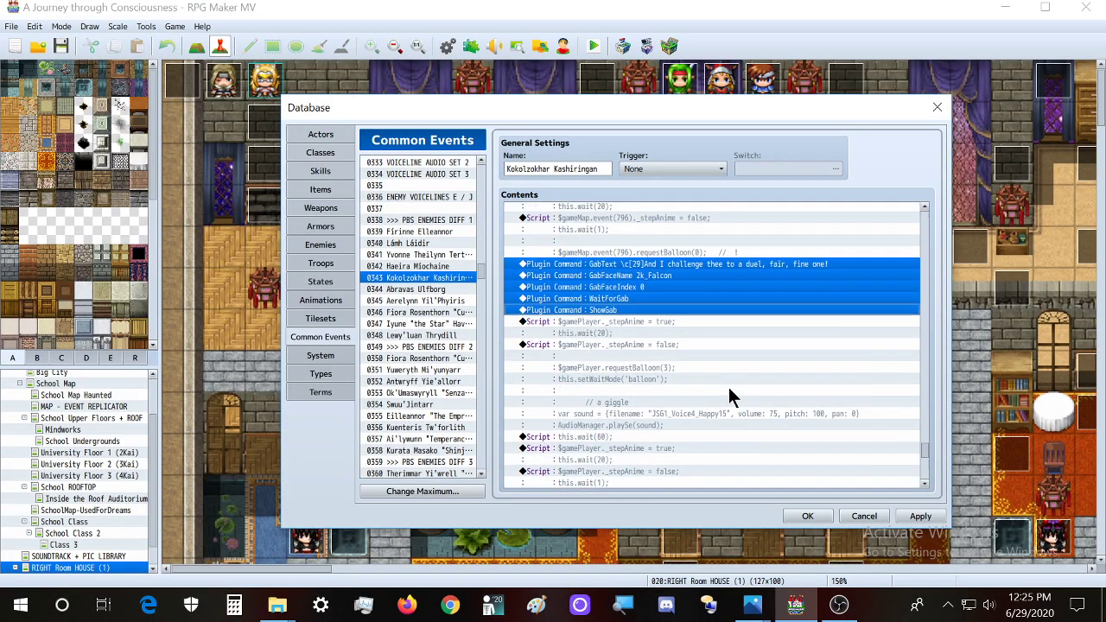
pyautogui.scroll(-10, 691, 402)
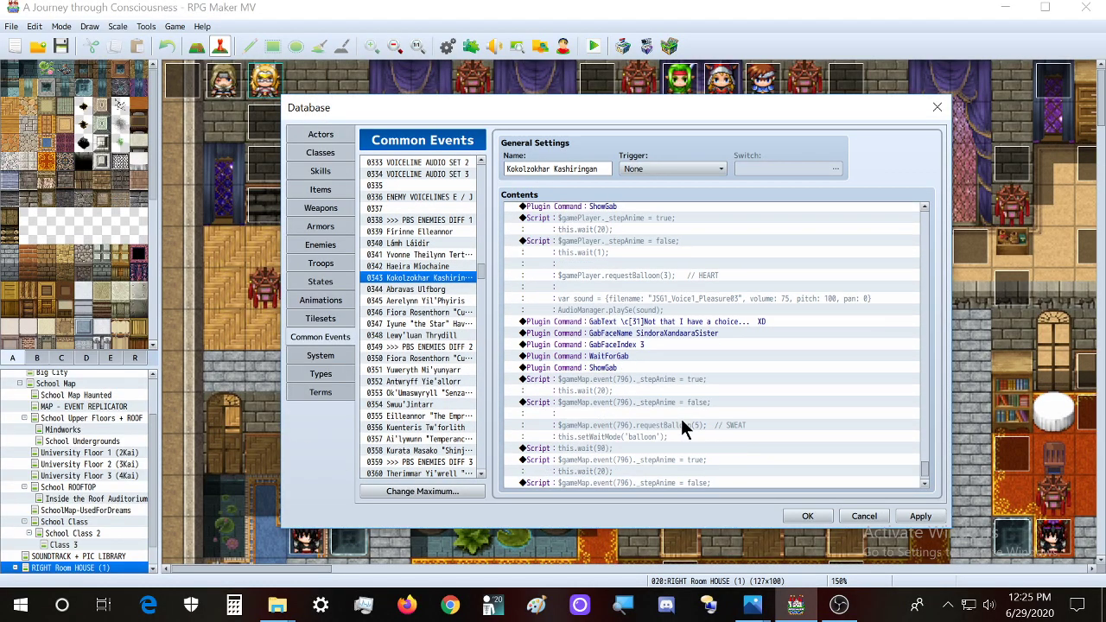
pyautogui.click(605, 459)
pyautogui.hotkey('ctrl', 'v')
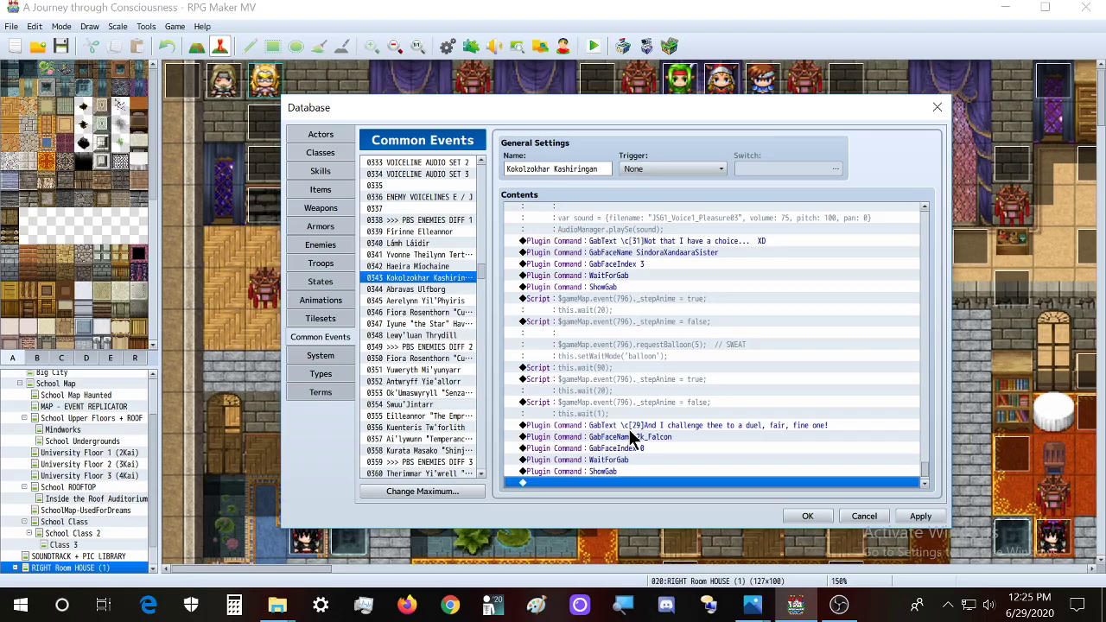
# Change the copied gab's text to \c[29]Ready or not here I come!
pyautogui.doubleClick(628, 425)
pyautogui.press('End')
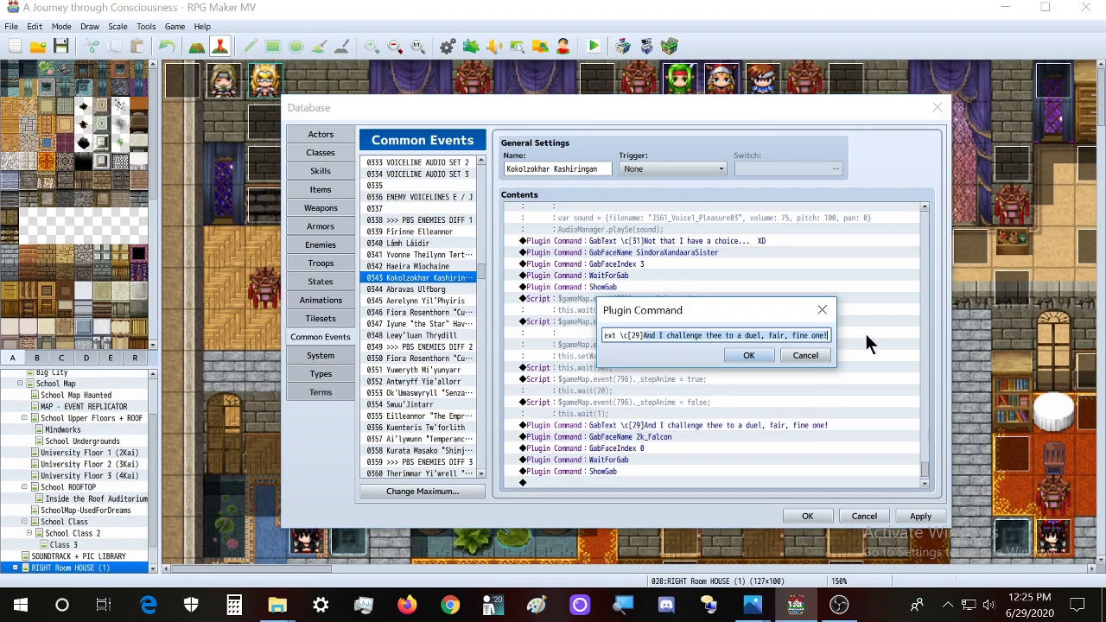
pyautogui.press('Left')
pyautogui.press('BackSpace')
pyautogui.press('BackSpace')
pyautogui.press('BackSpace')
pyautogui.press('BackSpace')
pyautogui.press('BackSpace')
pyautogui.press('BackSpace')
pyautogui.press('BackSpace')
pyautogui.press('BackSpace')
pyautogui.press('BackSpace')
pyautogui.press('BackSpace')
pyautogui.press('BackSpace')
pyautogui.press('BackSpace')
pyautogui.press('BackSpace')
pyautogui.press('BackSpace')
pyautogui.press('BackSpace')
pyautogui.press('BackSpace')
pyautogui.press('BackSpace')
pyautogui.press('BackSpace')
pyautogui.press('BackSpace')
pyautogui.press('BackSpace')
pyautogui.write('Ready or')
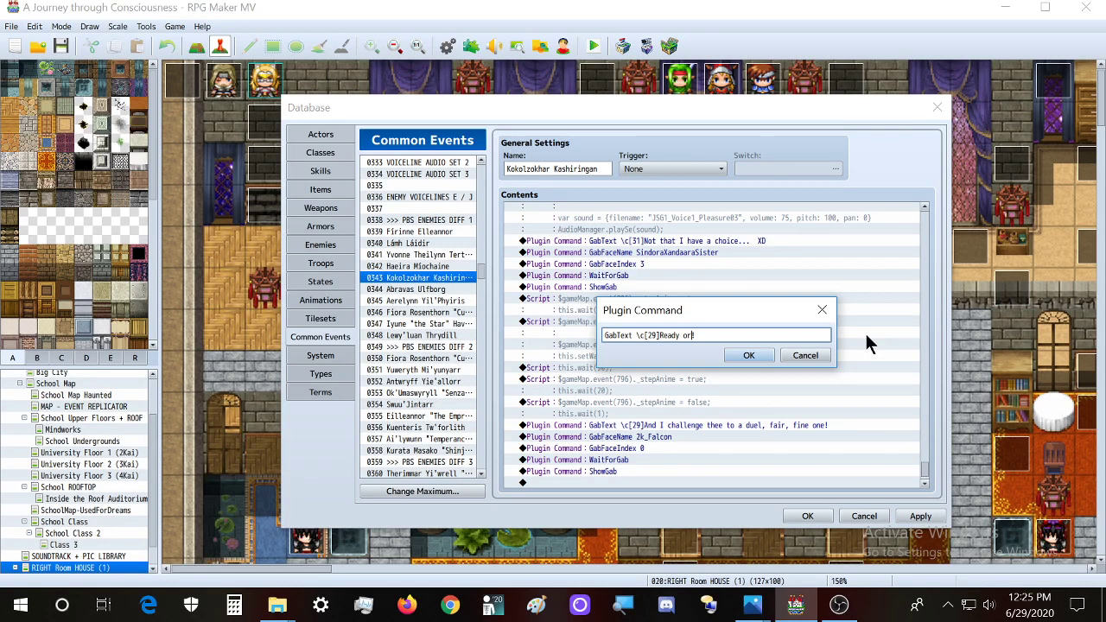
pyautogui.write(' not here I come')
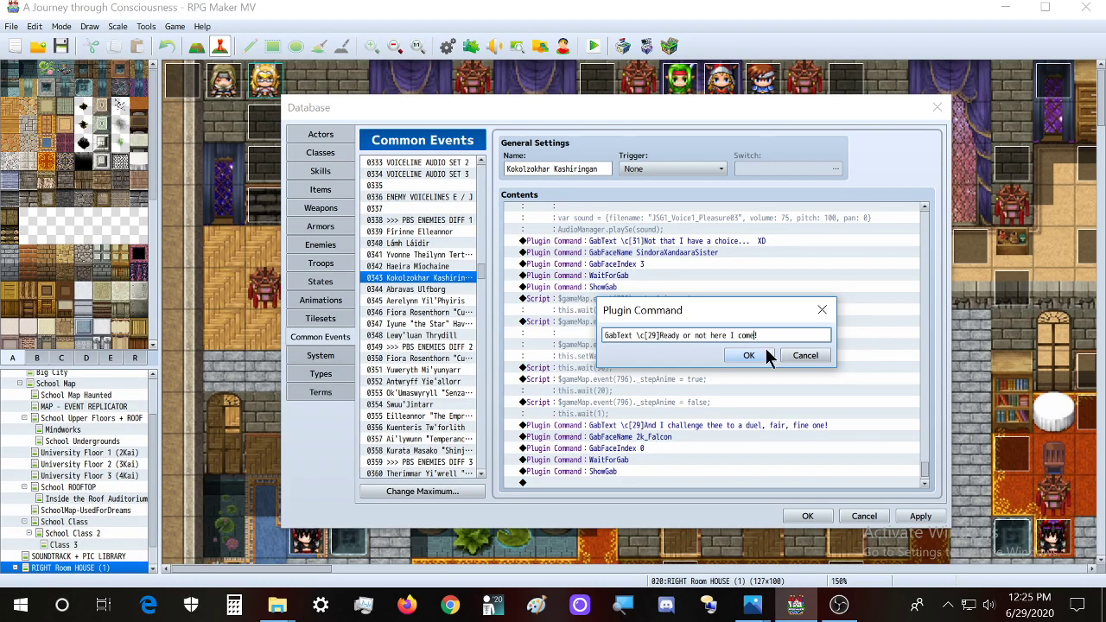
pyautogui.click(750, 355)
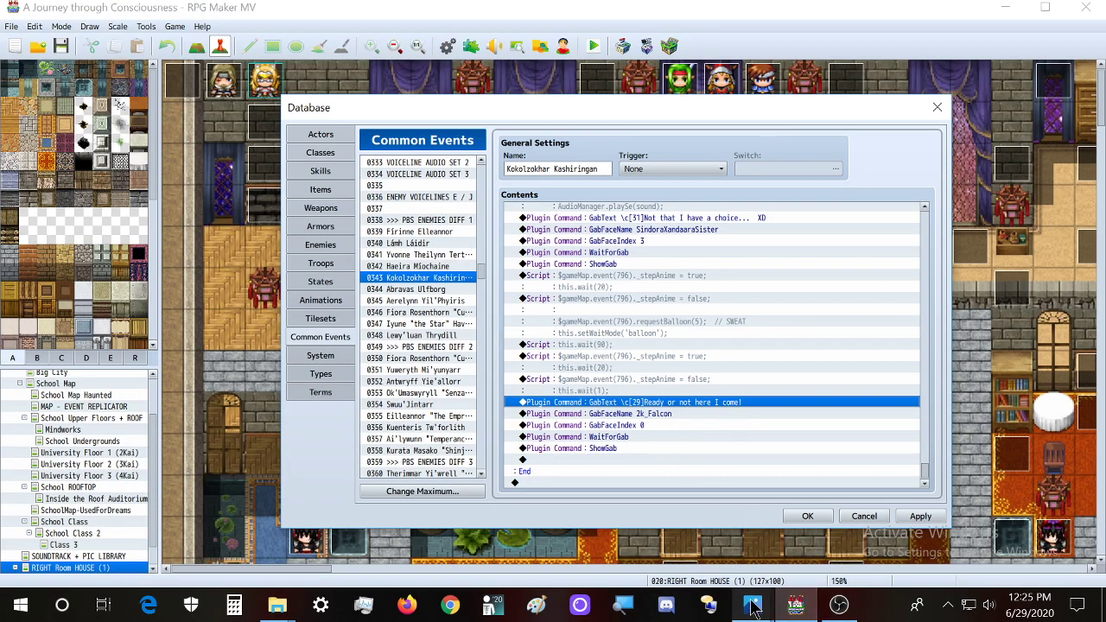
# Check the Falcon face sheet and set GabFaceIndex to 2 for the "Ready or not here I come!" gab
pyautogui.moveTo(752, 607)
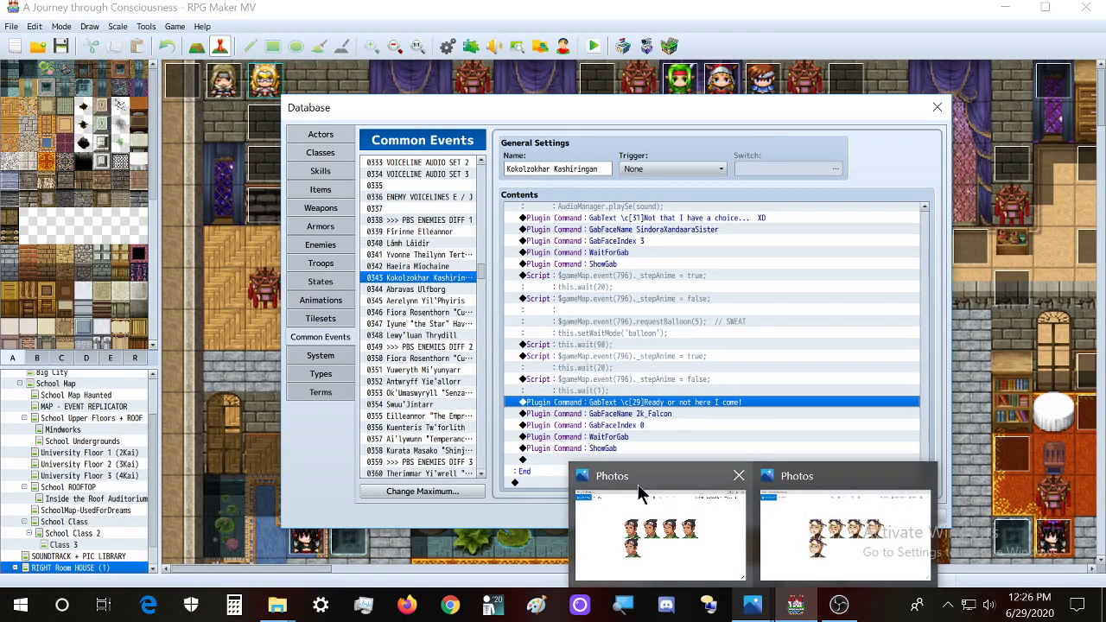
pyautogui.moveTo(639, 493)
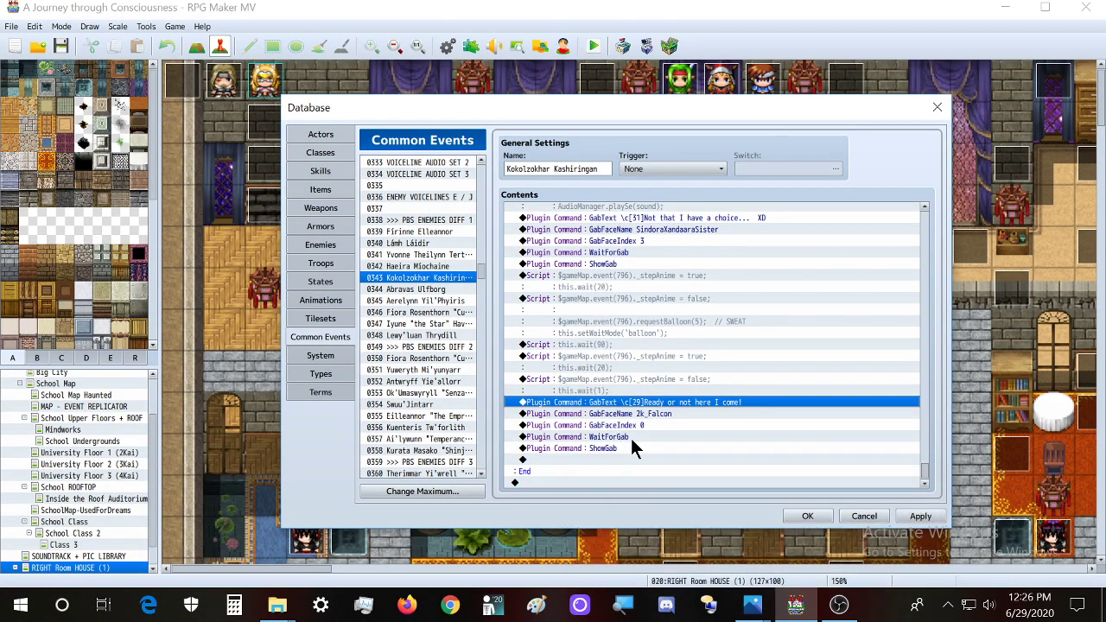
pyautogui.doubleClick(644, 425)
pyautogui.press('BackSpace')
pyautogui.write('2')
pyautogui.click(760, 357)
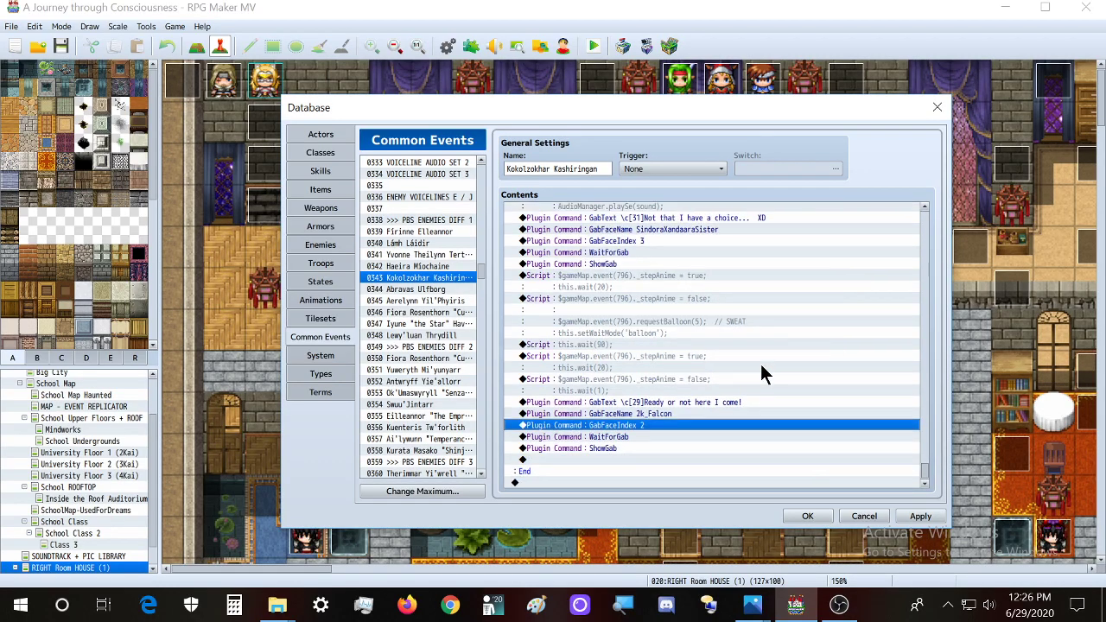
# Consult the ending of the Haeira Miochaine event, and start Kokolzokhar Kashiringan's closing script with $gameMap.event(796).requestAnimation(233); // power-up
pyautogui.rightClick(426, 269)
pyautogui.moveTo(924, 221); pyautogui.dragTo(933, 484)
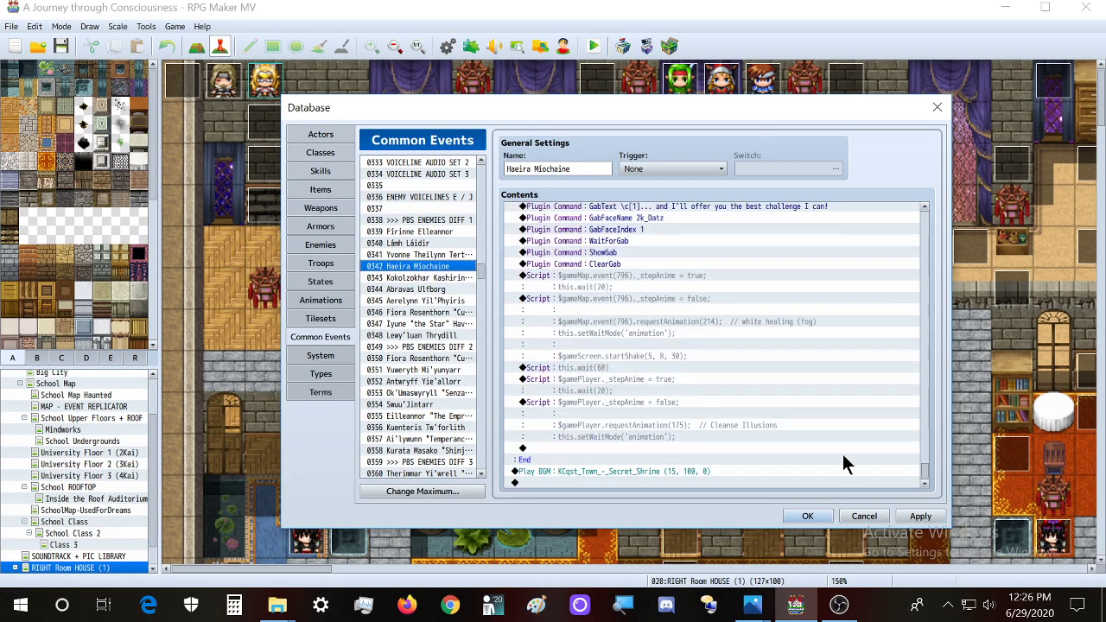
pyautogui.click(723, 424)
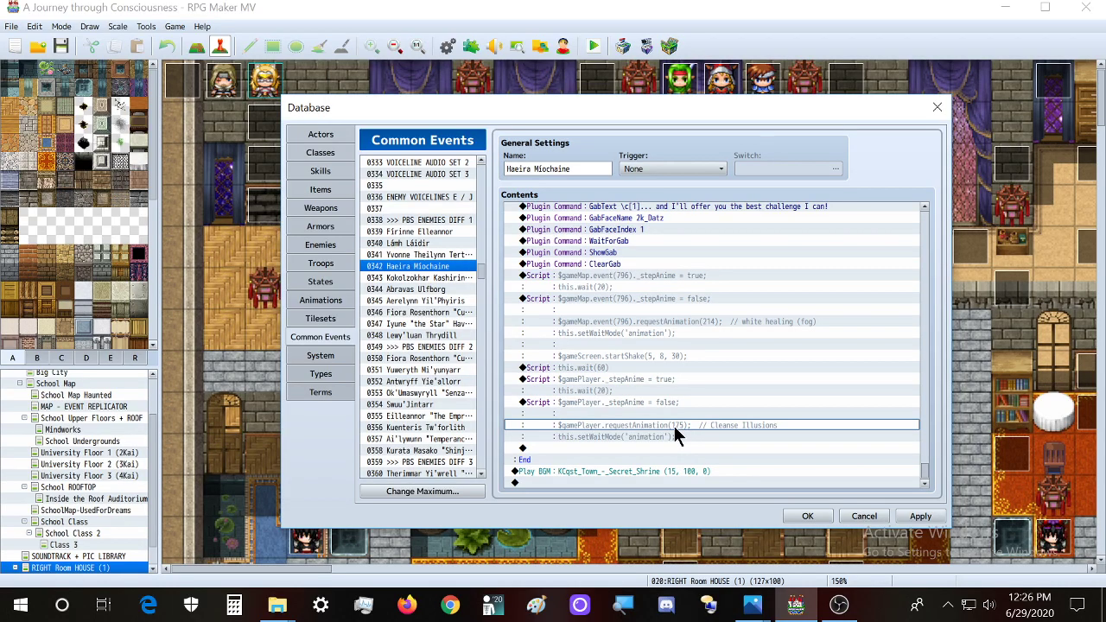
pyautogui.rightClick(455, 279)
pyautogui.moveTo(923, 221); pyautogui.dragTo(928, 480)
pyautogui.doubleClick(591, 457)
pyautogui.moveTo(725, 147); pyautogui.dragTo(315, 153)
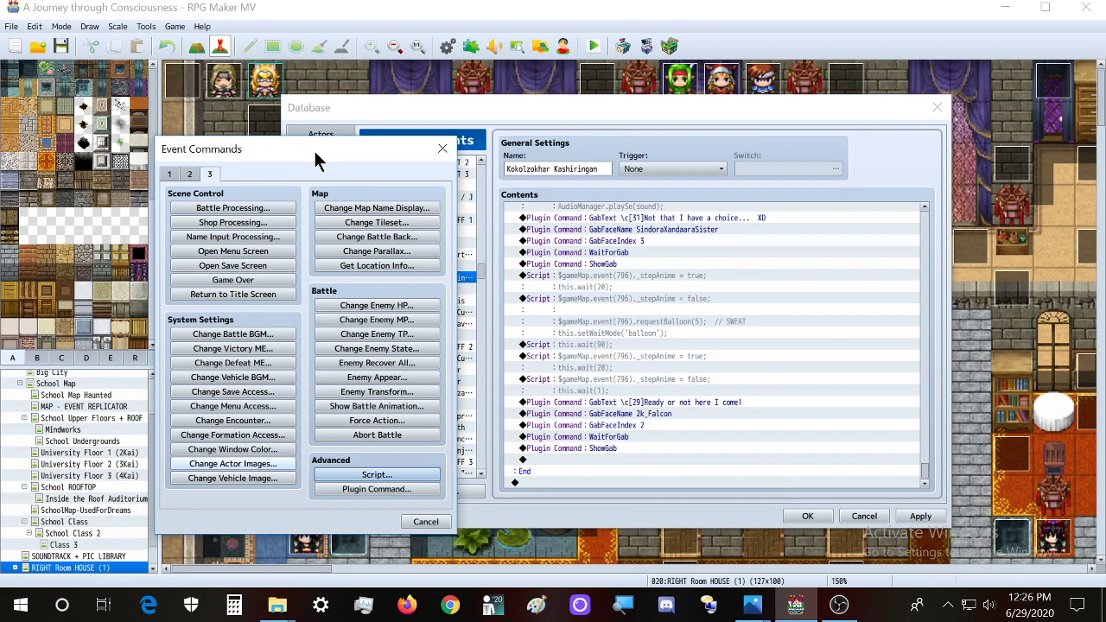
pyautogui.click(348, 478)
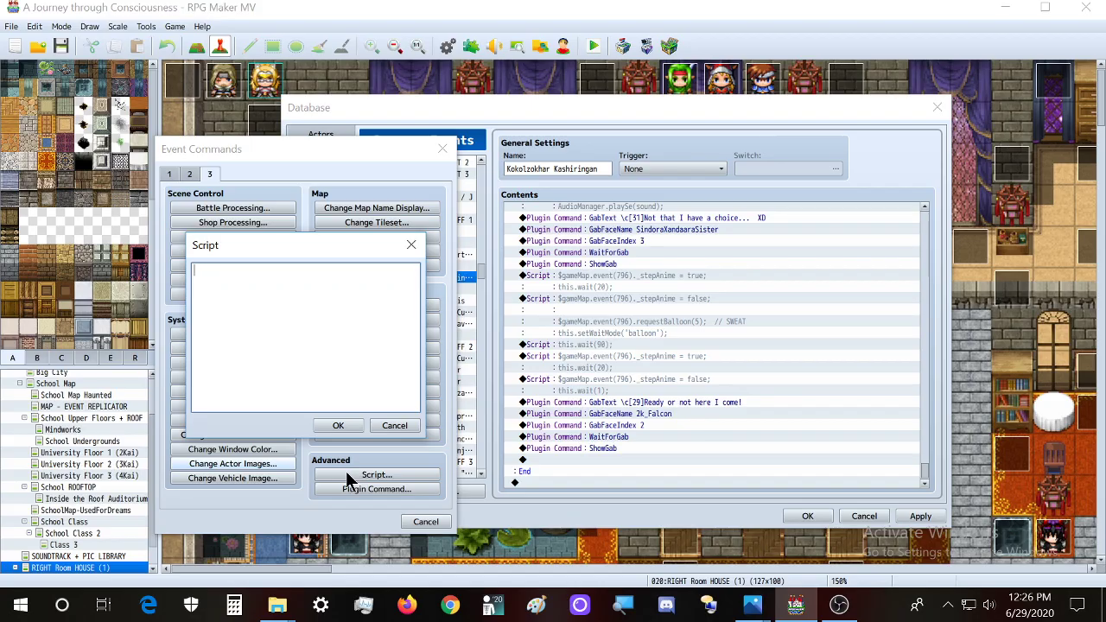
pyautogui.write('$gameMap')
pyautogui.write('event9796)')
pyautogui.press('Left')
pyautogui.press('Left')
pyautogui.press('Left')
pyautogui.press('Left')
pyautogui.press('Left')
pyautogui.press('Delete')
pyautogui.write('(796).requestAnimatio')
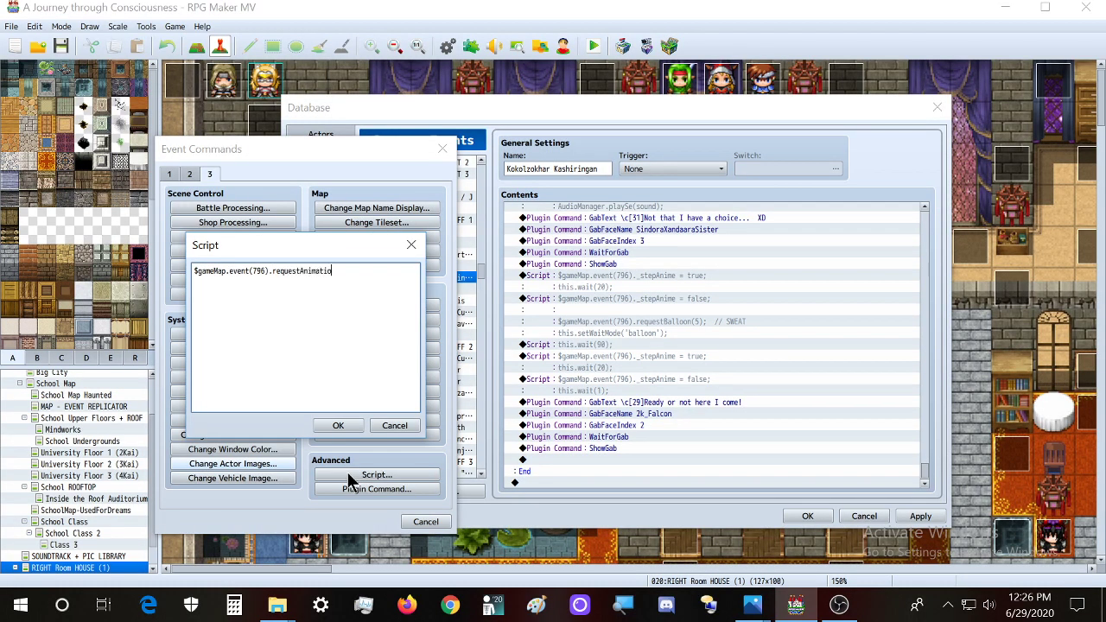
pyautogui.write('n(233)')
pyautogui.write(';  //')
pyautogui.write(' wake')
pyautogui.write('-')
pyautogui.press('BackSpace')
pyautogui.press('BackSpace')
pyautogui.press('BackSpace')
pyautogui.press('BackSpace')
pyautogui.write('power')
pyautogui.write('-up')
# Add this.setWwaitMode('animation'); as the second line of the power-up animation script and save the script
pyautogui.write('this.setWwa')
pyautogui.write("itMode('ani")
pyautogui.write("mation');")
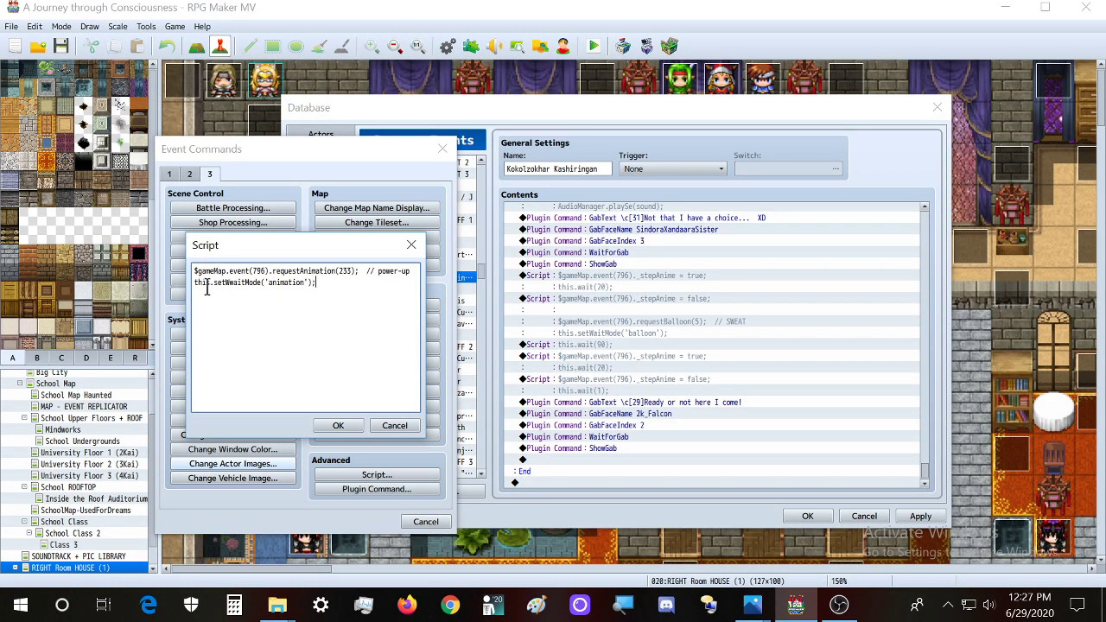
pyautogui.click(338, 426)
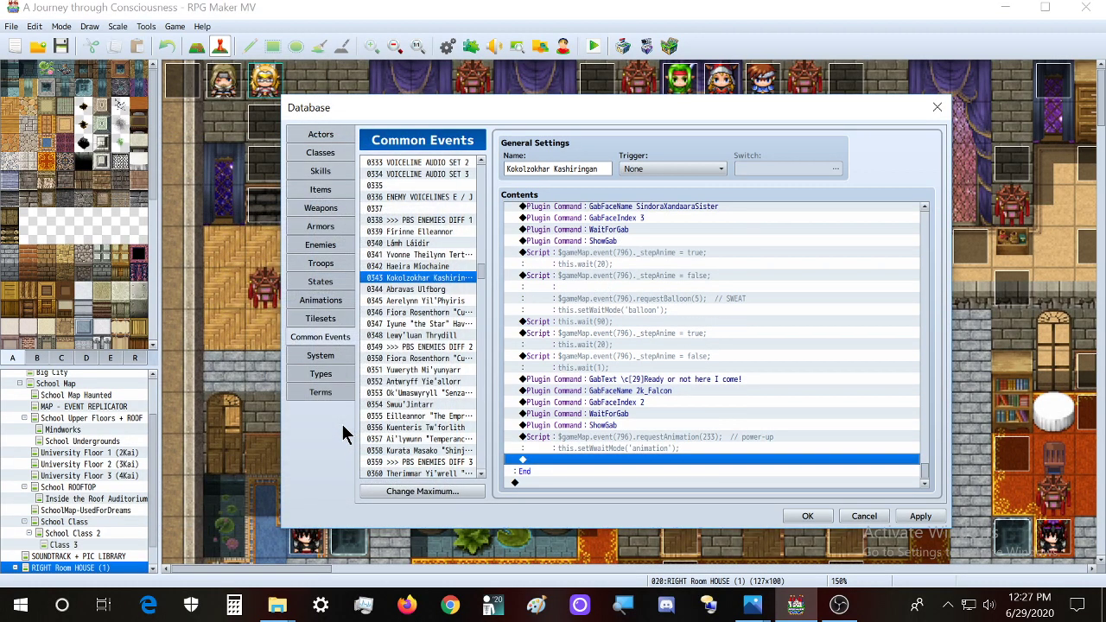
# Append $gameMap.event(796).requestBalloon(0); // ! to the _stepAnime = false script before the "Ready or not here I come!" gab
pyautogui.doubleClick(602, 368)
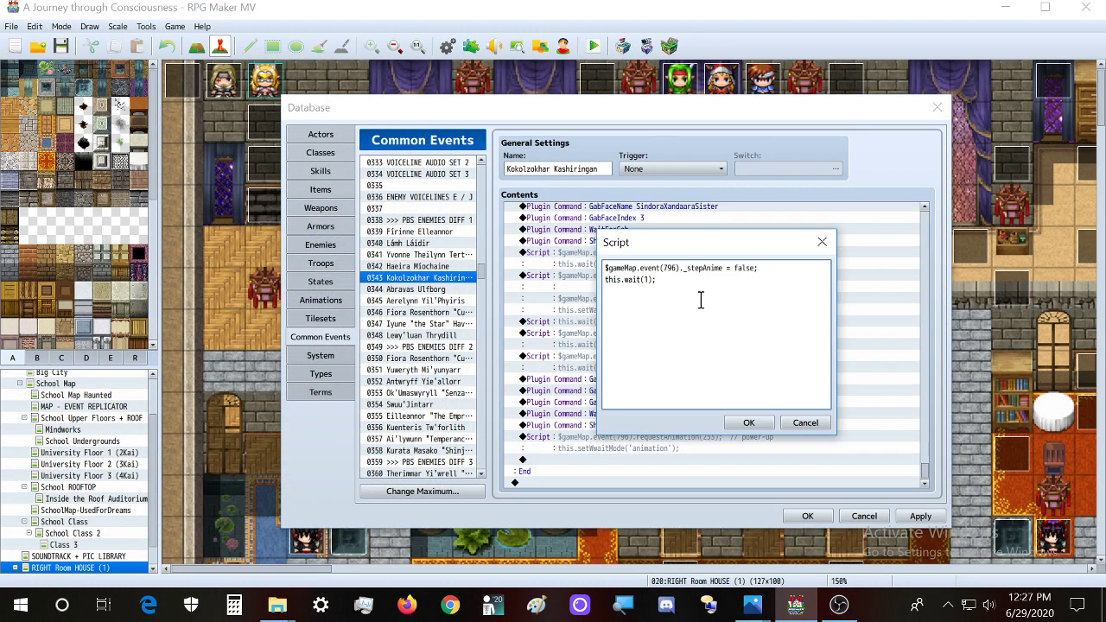
pyautogui.moveTo(682, 268); pyautogui.dragTo(536, 268)
pyautogui.hotkey('ctrl', 'c')
pyautogui.click(648, 309)
pyautogui.press('Return')
pyautogui.press('Return')
pyautogui.hotkey('ctrl', 'v')
pyautogui.write('requestBalloon(0);  //')
pyautogui.click(746, 422)
# Add a new script with this.wait(60); after the power-up animation script
pyautogui.click(645, 437)
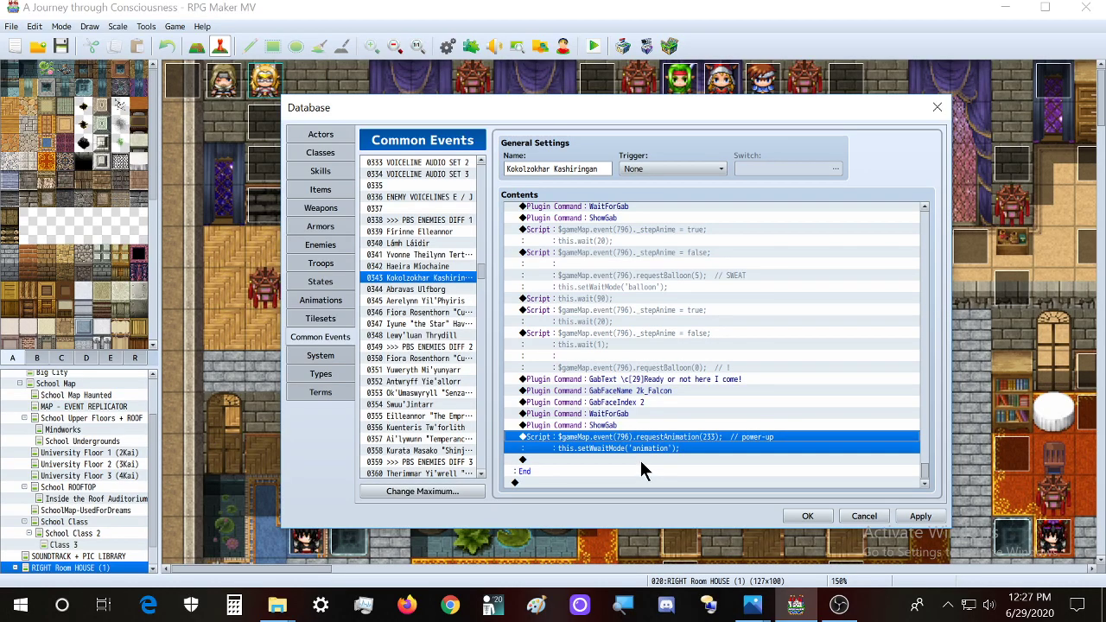
pyautogui.doubleClick(640, 459)
pyautogui.moveTo(695, 141); pyautogui.dragTo(288, 174)
pyautogui.press('Return')
pyautogui.write('this.wait(6);')
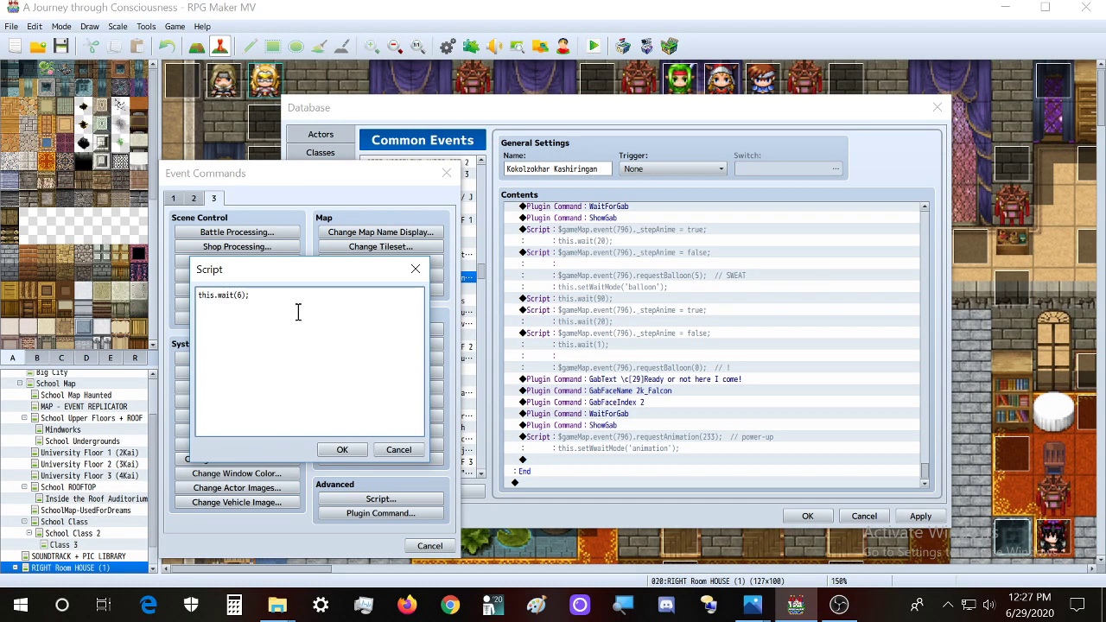
pyautogui.click(244, 304)
pyautogui.write('0);')
pyautogui.click(342, 449)
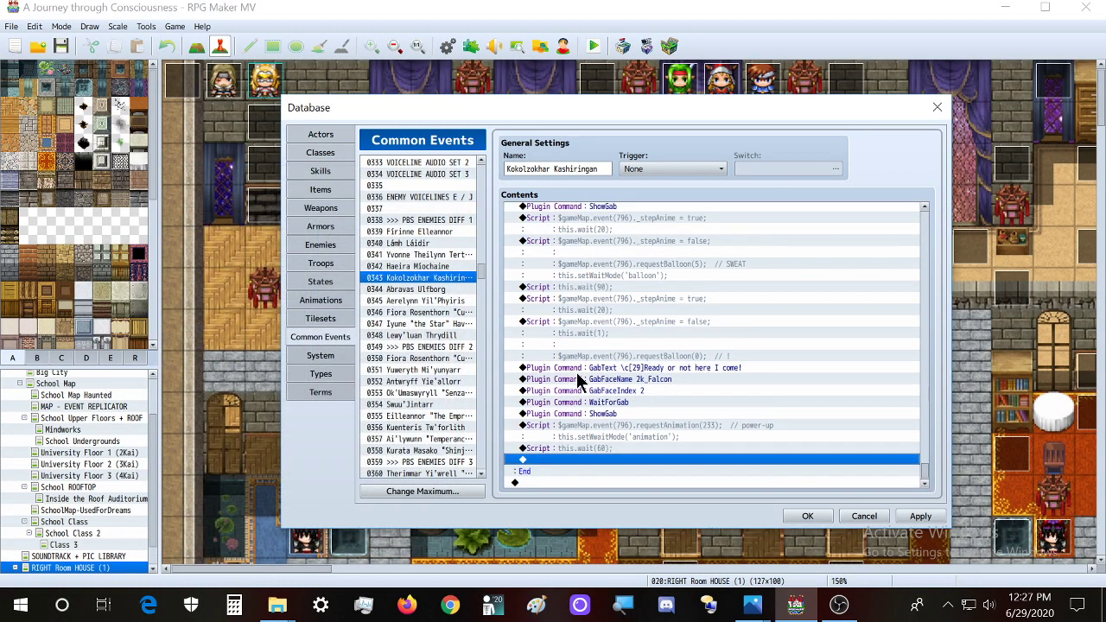
pyautogui.press('Return')
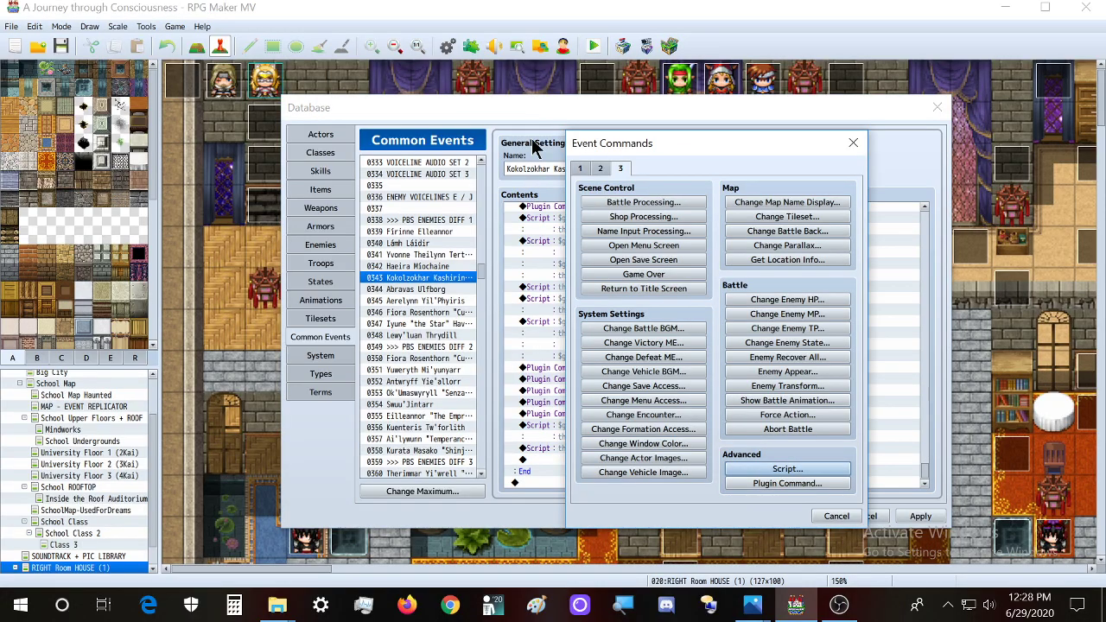
pyautogui.moveTo(645, 141); pyautogui.dragTo(240, 146)
pyautogui.press('Return')
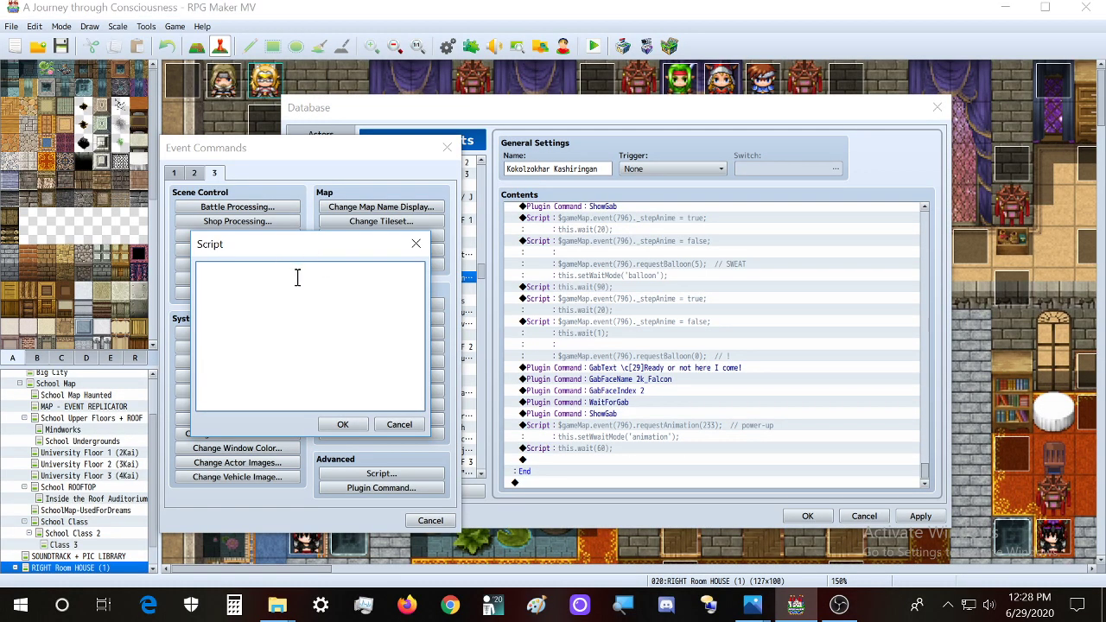
pyautogui.press('Escape')
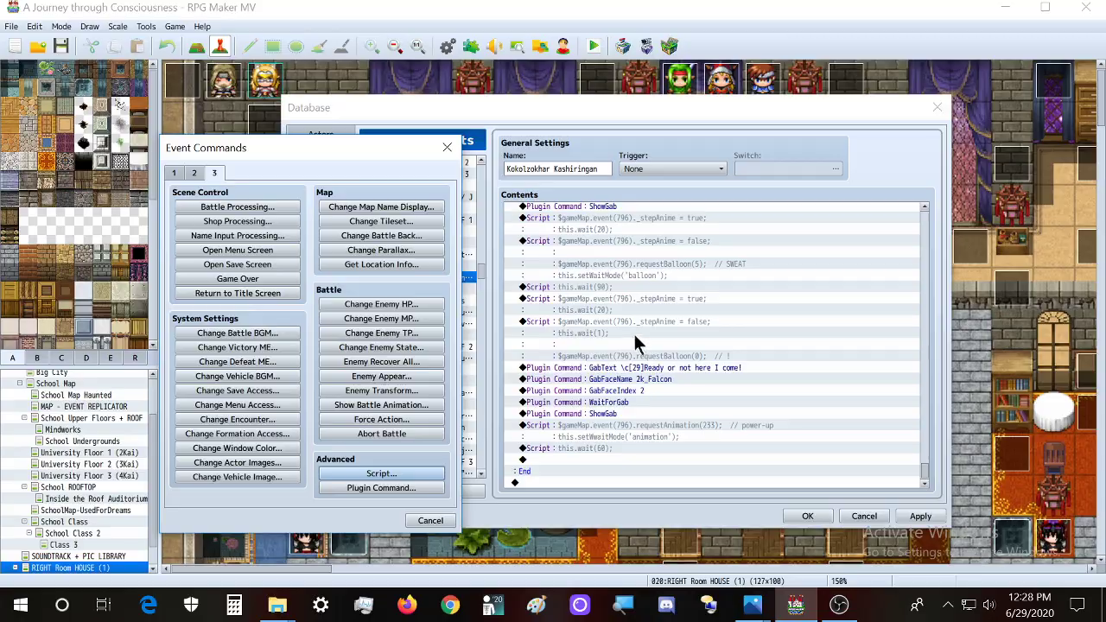
pyautogui.press('Escape')
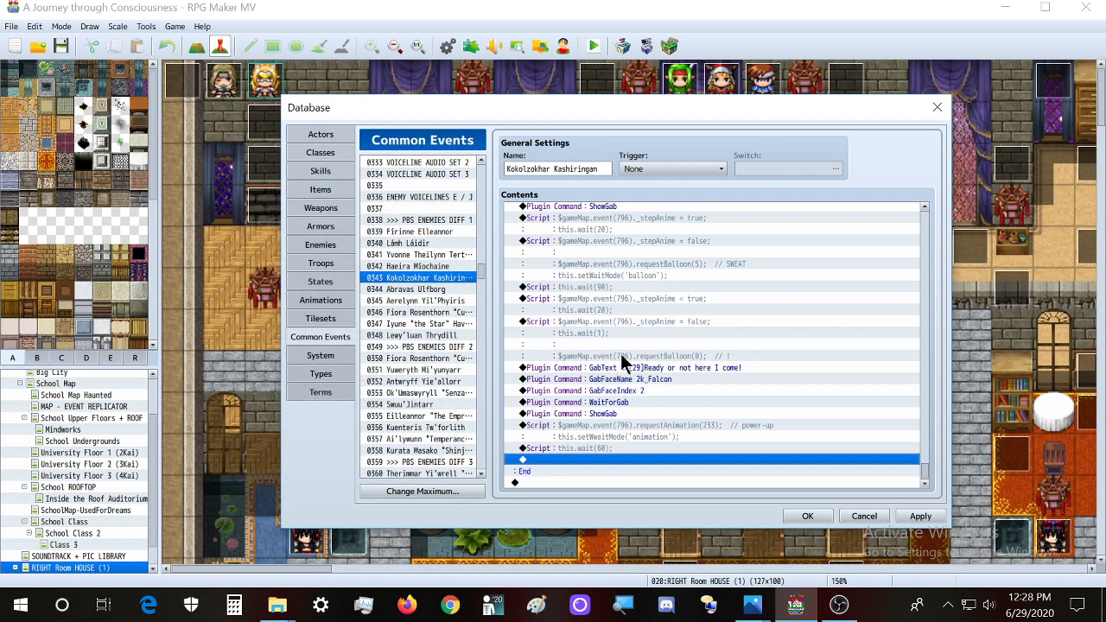
# Copy the event 796 script with _stepAnime = true and this.wait(20); and paste it before the power-up animation script
pyautogui.click(632, 288)
pyautogui.click(636, 298)
pyautogui.click(639, 432)
pyautogui.hotkey('ctrl', 'v')
pyautogui.scroll(-1, 688, 436)
# Insert $gameMap.event(796)._stepAnime = false; and a blank line at the start of the power-up animation script, and save it
pyautogui.doubleClick(657, 425)
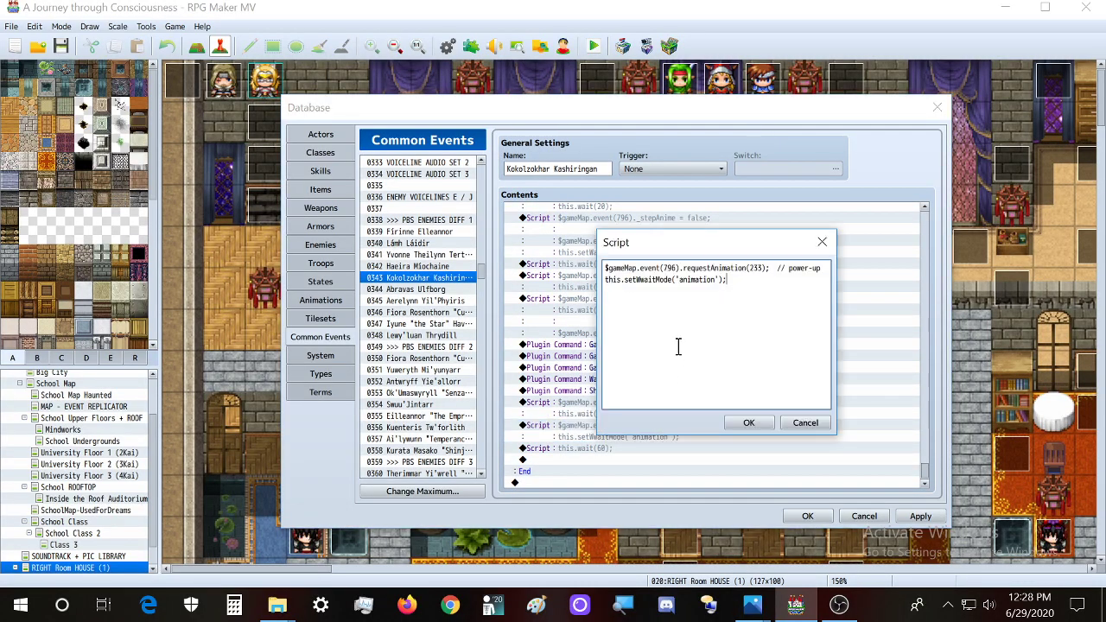
pyautogui.click(607, 268)
pyautogui.press('Return')
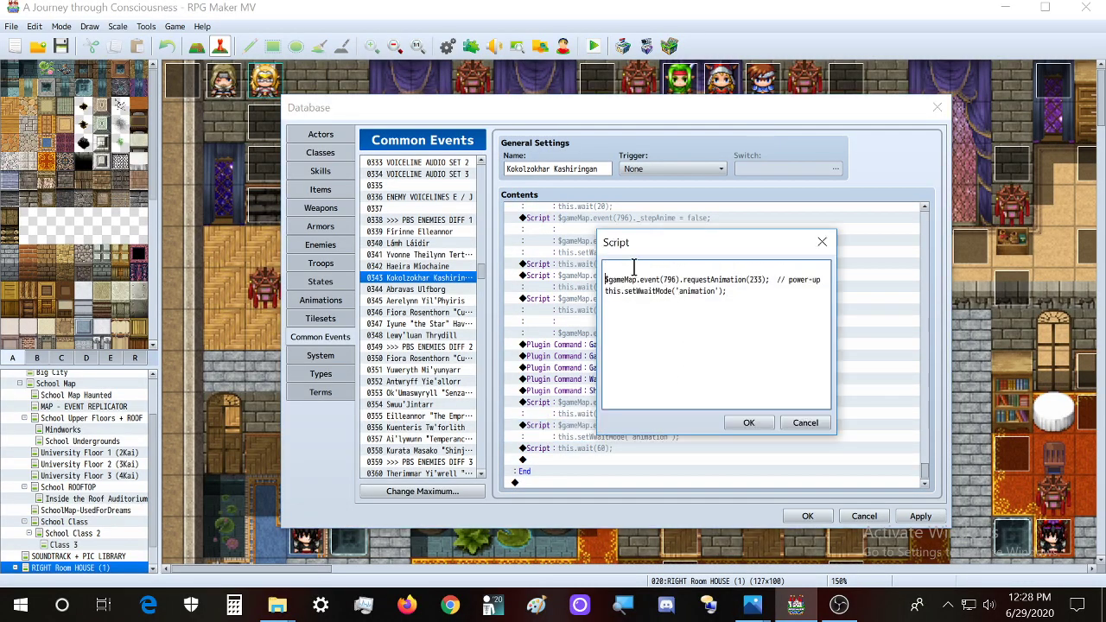
pyautogui.press('Return')
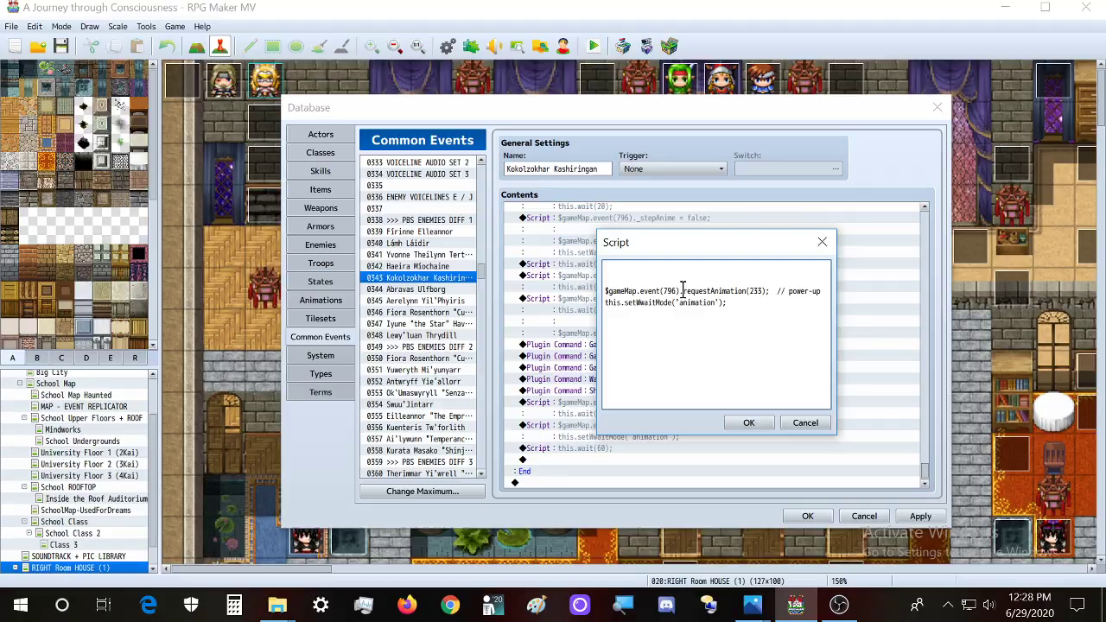
pyautogui.moveTo(683, 290); pyautogui.dragTo(552, 288)
pyautogui.hotkey('ctrl', 'c')
pyautogui.click(726, 268)
pyautogui.hotkey('ctrl', 'v')
pyautogui.write('_stepAnime = false')
pyautogui.click(758, 423)
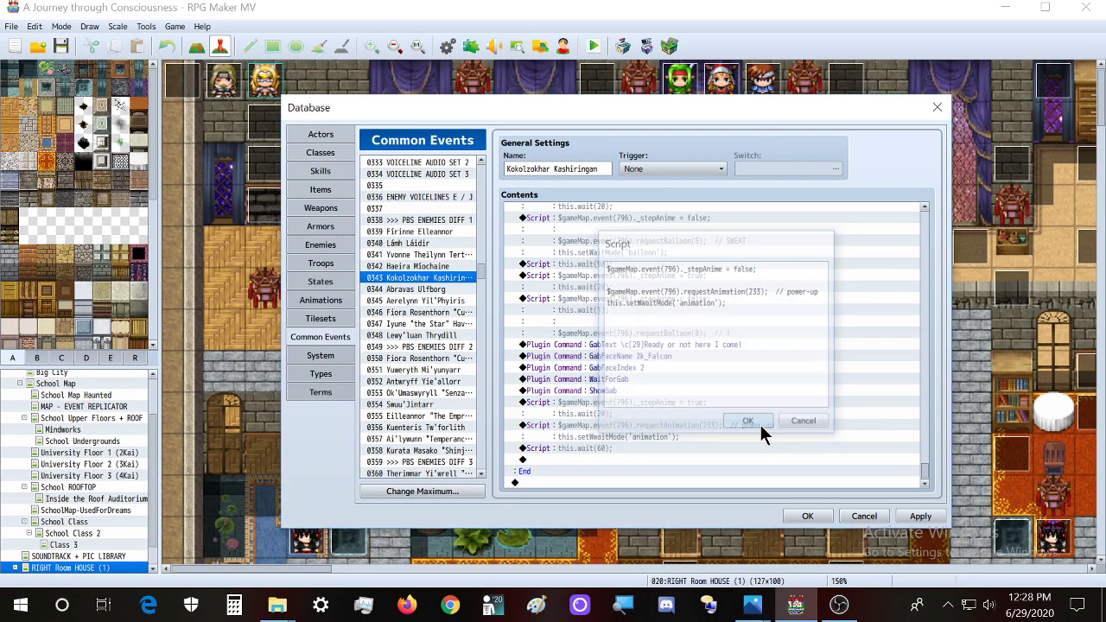
# Copy the player's step-animation scripts with the heart balloon and Pleasure03 voice, and paste them at the end after this.wait(60);
pyautogui.scroll(2, 626, 386)
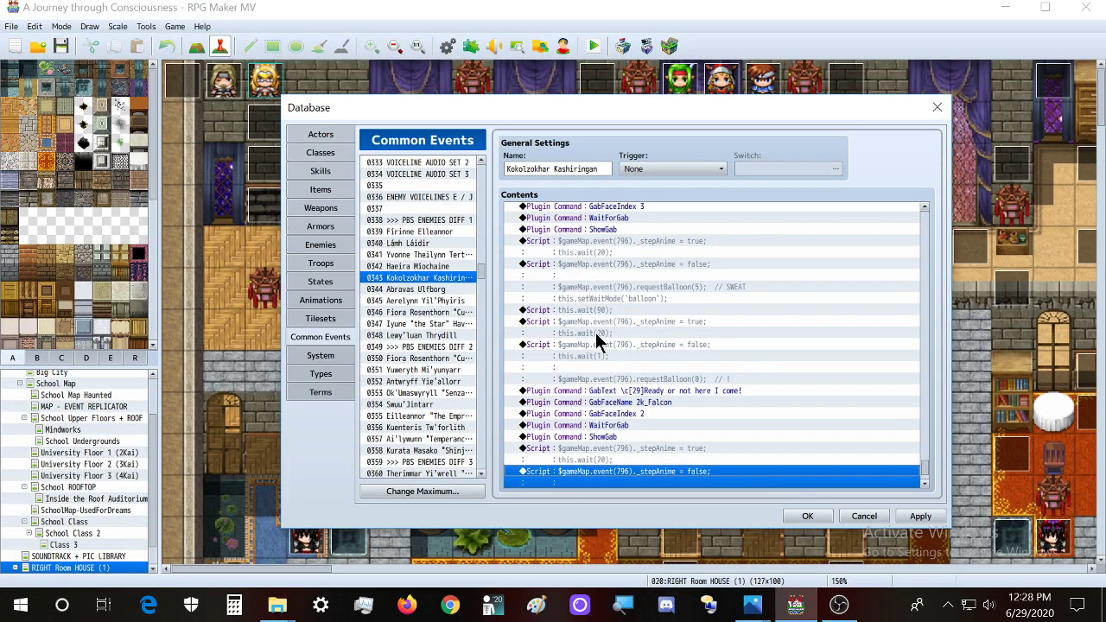
pyautogui.scroll(4, 633, 249)
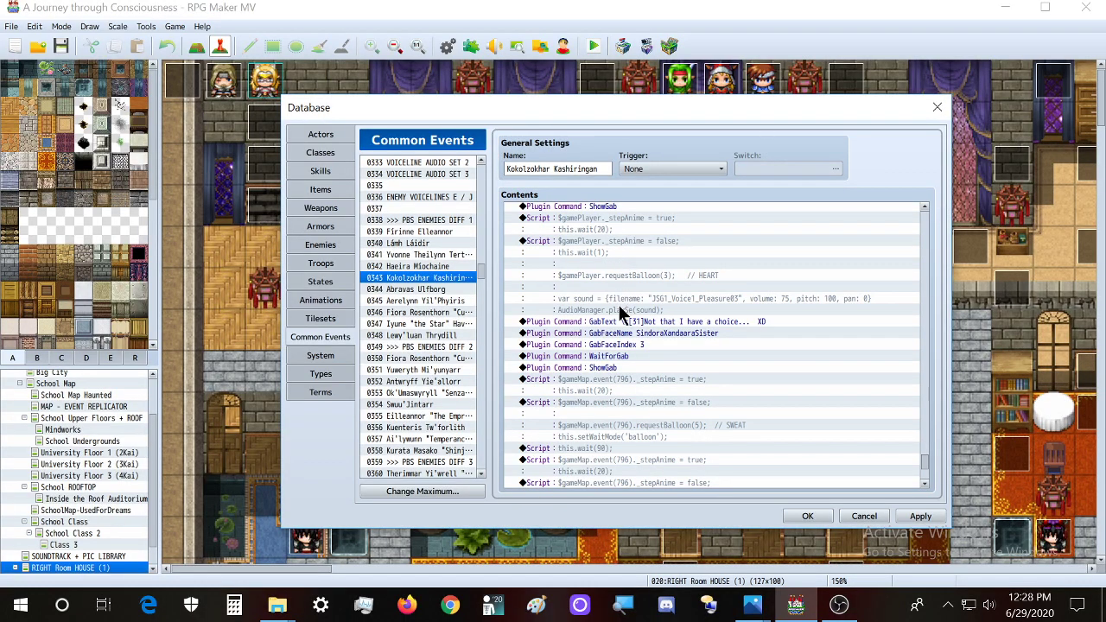
pyautogui.moveTo(645, 215); pyautogui.dragTo(635, 309)
pyautogui.scroll(-2, 627, 358)
pyautogui.click(595, 458)
pyautogui.hotkey('ctrl', 'v')
# Open the SOUNDS - JP - Sorrow common event and audition the JSG1_Voice3_Sorrow voice clips from 01 to 07
pyautogui.scroll(1, 435, 374)
pyautogui.scroll(15, 434, 371)
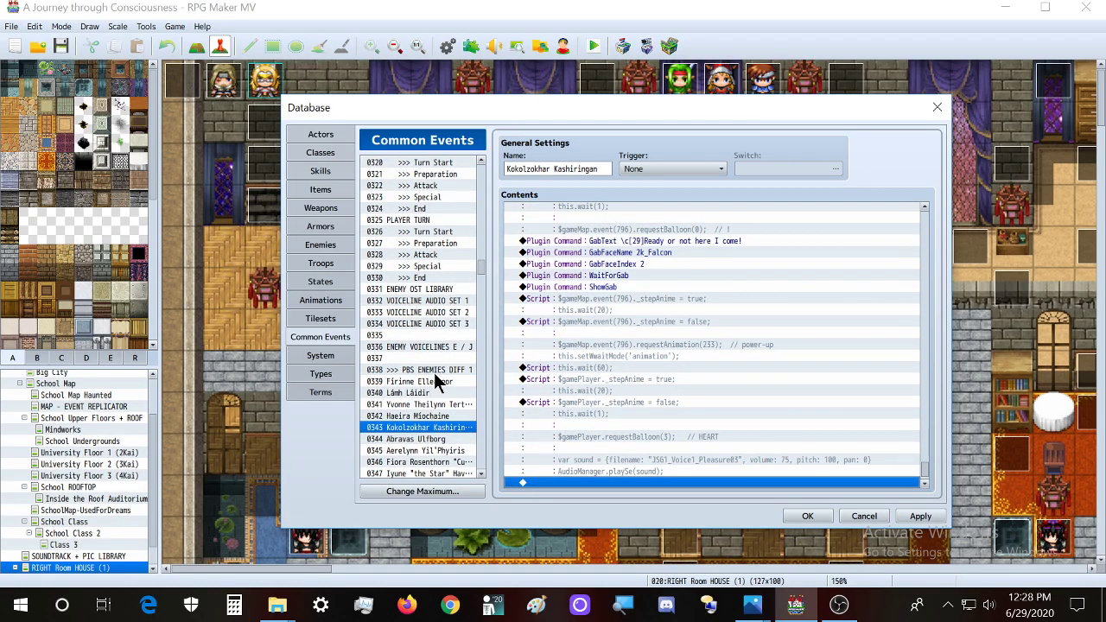
pyautogui.scroll(5, 422, 383)
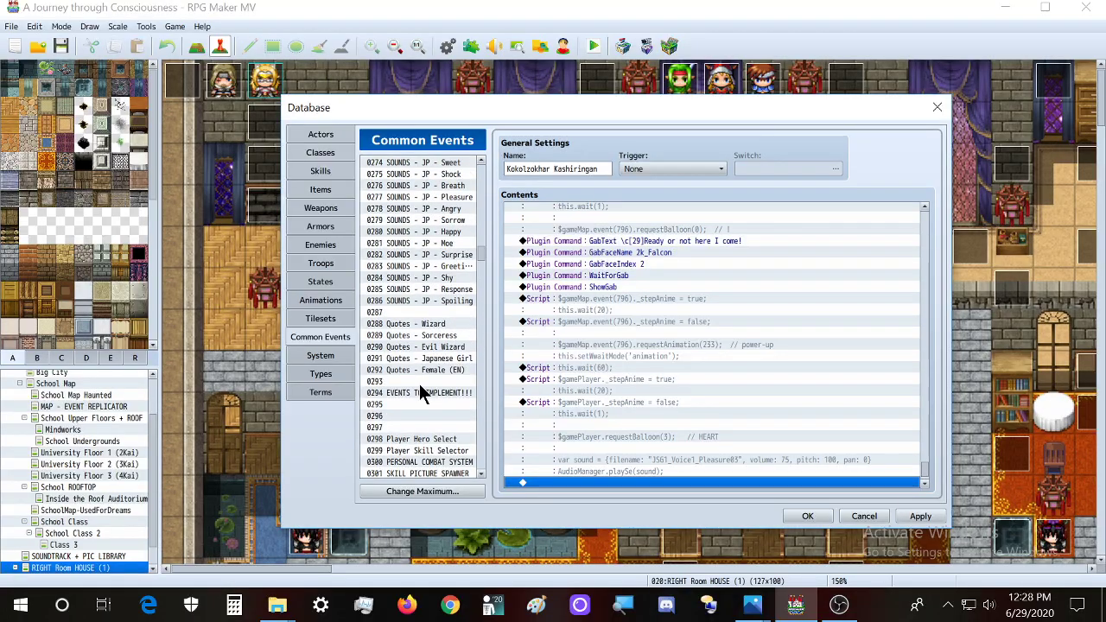
pyautogui.click(460, 257)
pyautogui.doubleClick(629, 209)
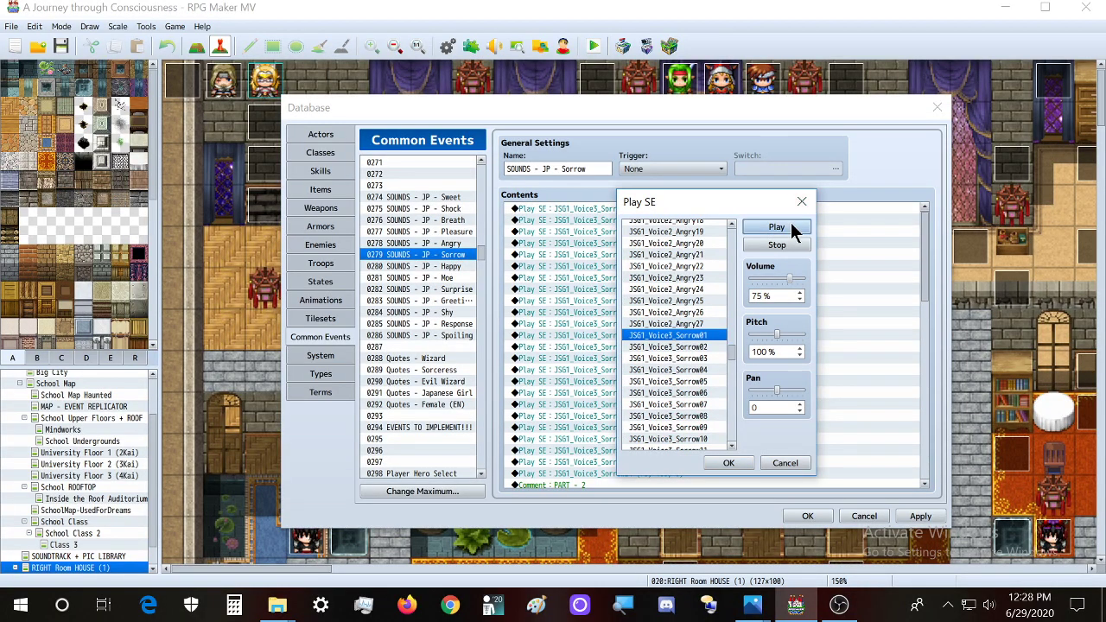
pyautogui.click(705, 345)
pyautogui.click(705, 358)
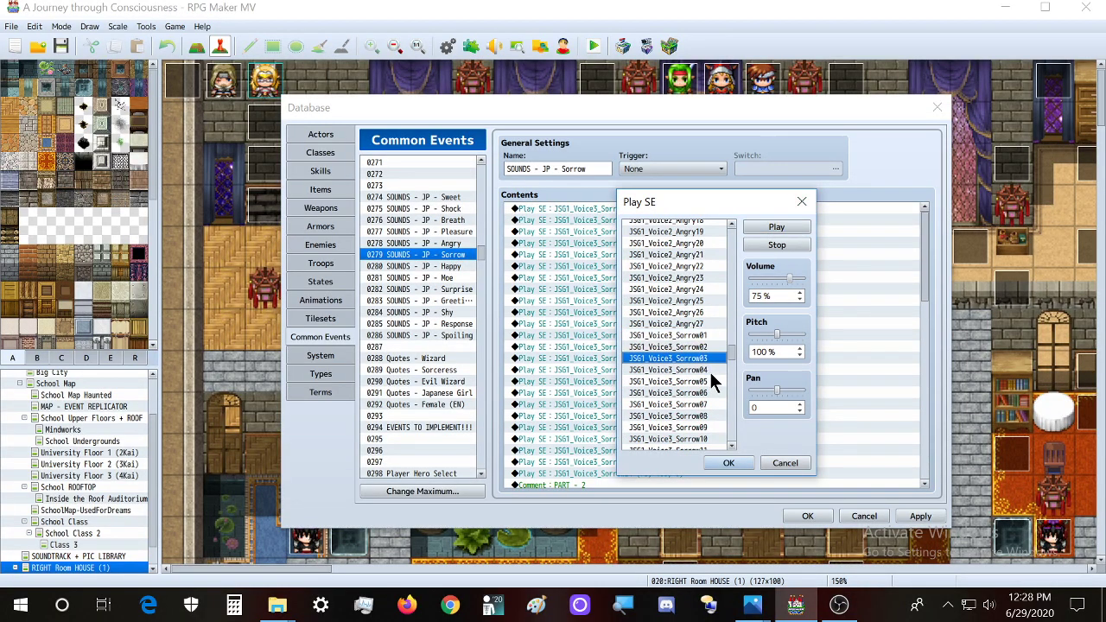
pyautogui.click(710, 371)
pyautogui.click(710, 382)
pyautogui.click(710, 393)
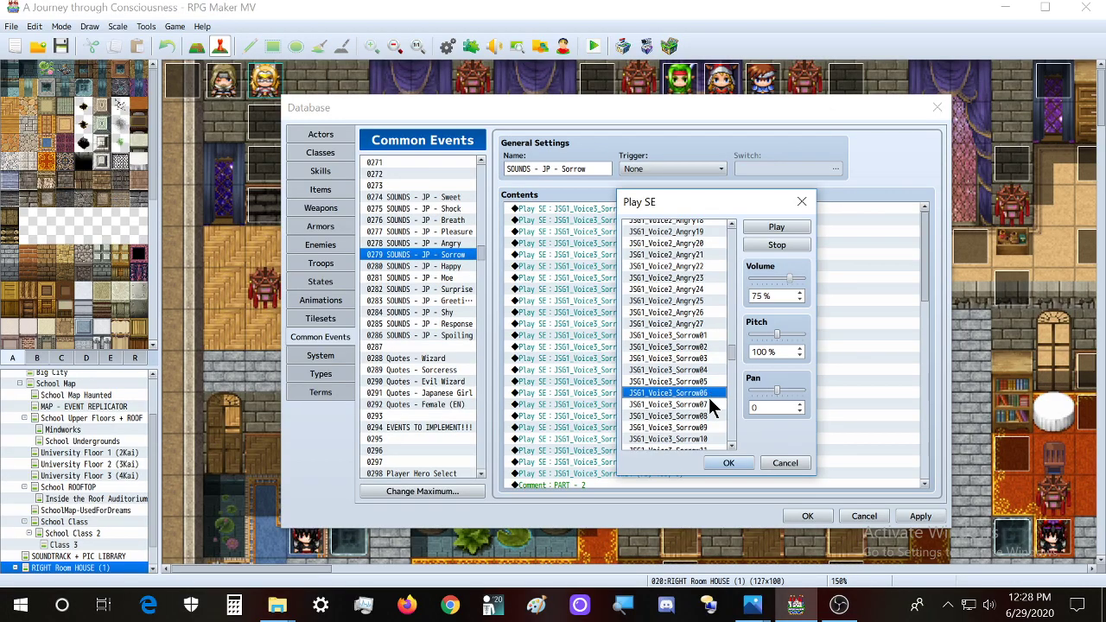
pyautogui.click(710, 405)
pyautogui.click(709, 336)
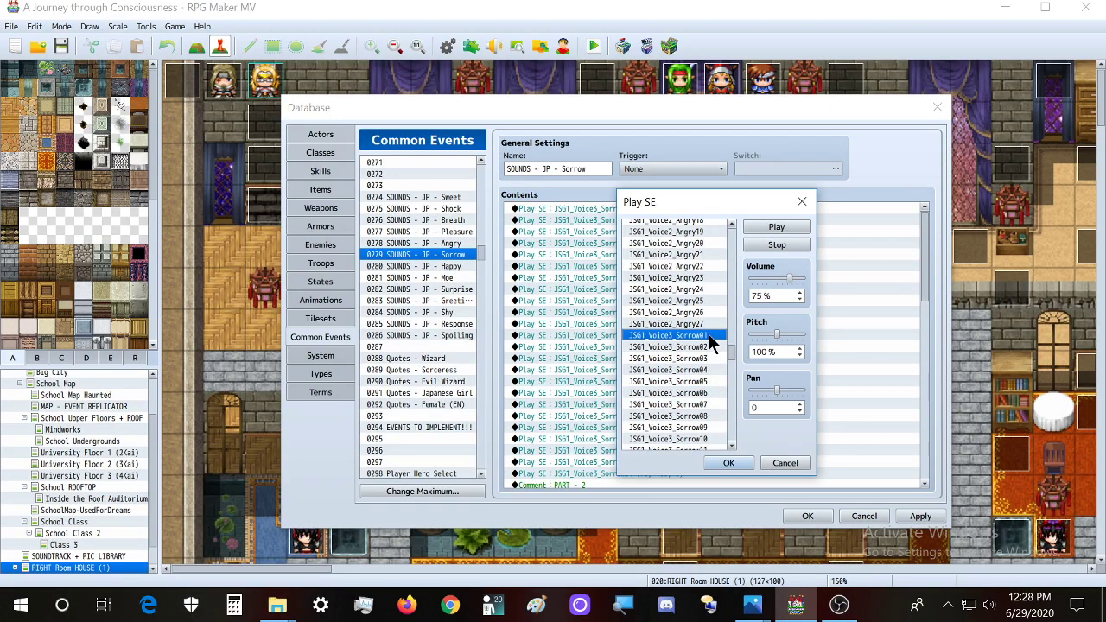
# Preview JSG1_Voice3_Sorrow01 with different volume and pitch settings, ending at 50% volume and 100% pitch, and leave without saving
pyautogui.click(783, 277)
pyautogui.click(782, 335)
pyautogui.click(779, 228)
pyautogui.click(779, 333)
pyautogui.click(775, 333)
pyautogui.click(780, 279)
pyautogui.press('Left')
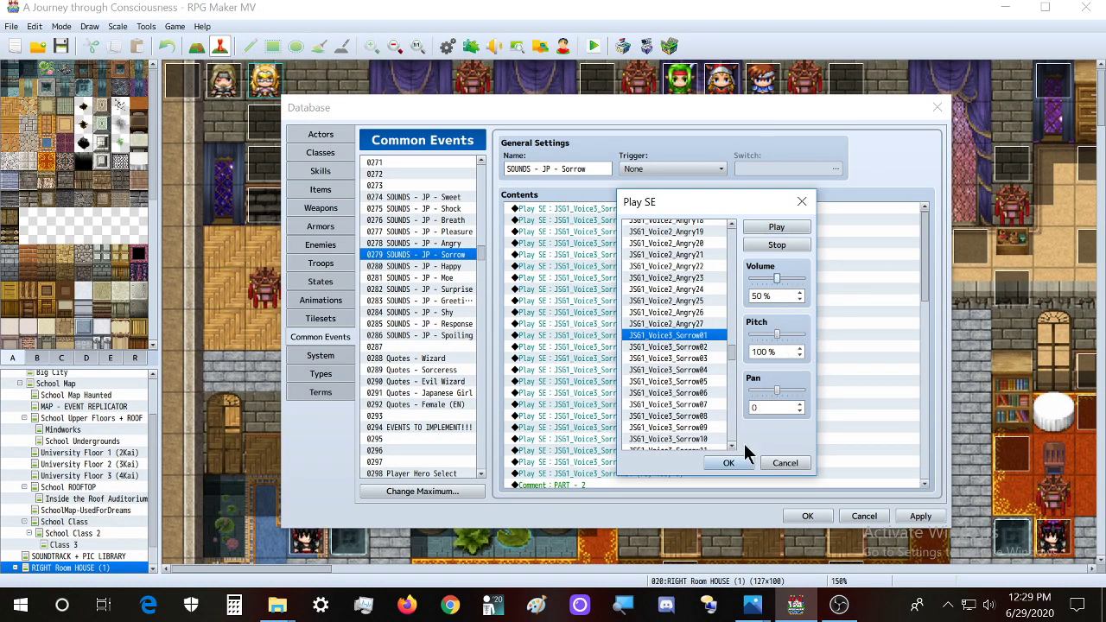
pyautogui.click(803, 202)
# Paste the JSG1_Voice3_Sorrow01 Play SE command into Kokolzokhar Kashiringan before the last $gamePlayer._stepAnime = false script
pyautogui.scroll(-9, 455, 345)
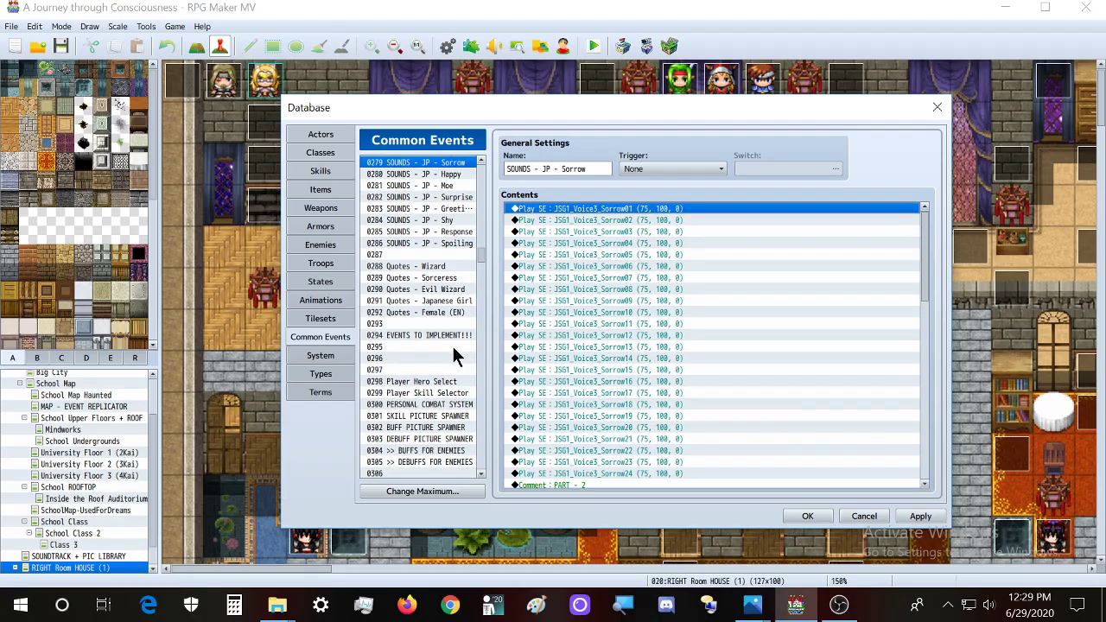
pyautogui.scroll(-7, 425, 411)
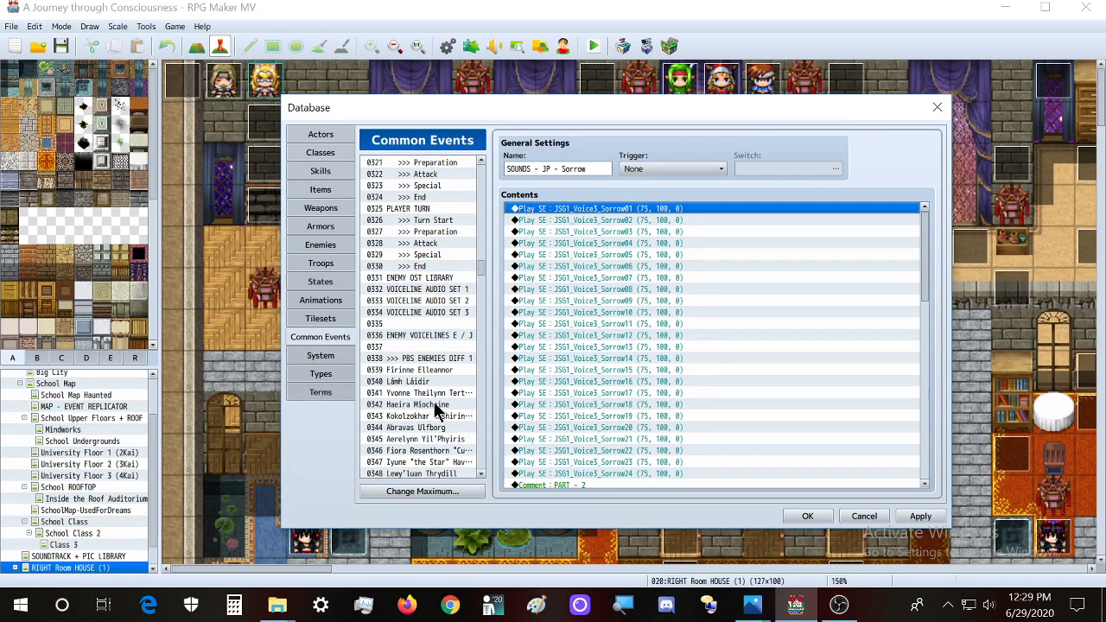
pyautogui.click(435, 416)
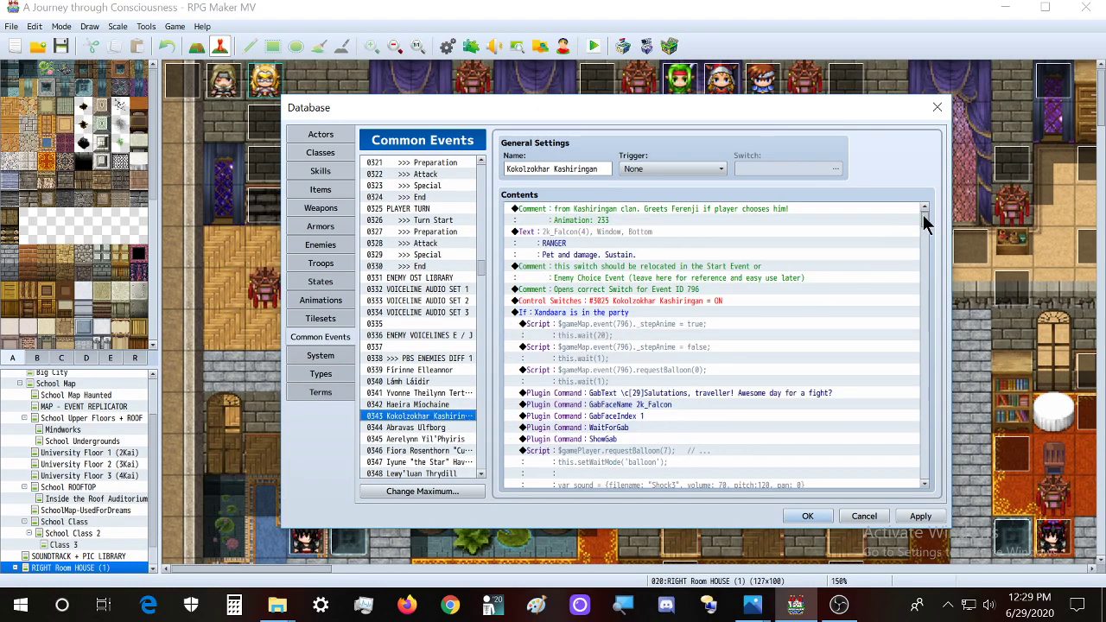
pyautogui.moveTo(924, 222); pyautogui.dragTo(924, 470)
pyautogui.click(610, 381)
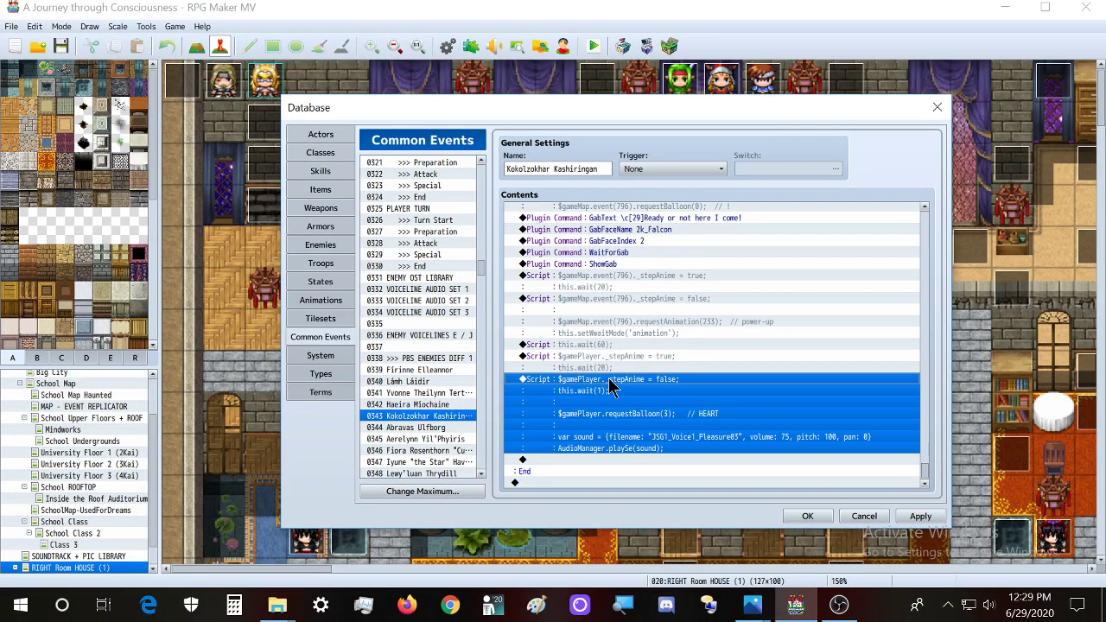
pyautogui.hotkey('ctrl', 'v')
# In the event's last player script, change the balloon to $gamePlayer.requestBalloon(7); with the comment // ...
pyautogui.doubleClick(692, 381)
pyautogui.moveTo(703, 233); pyautogui.dragTo(373, 235)
pyautogui.click(374, 299)
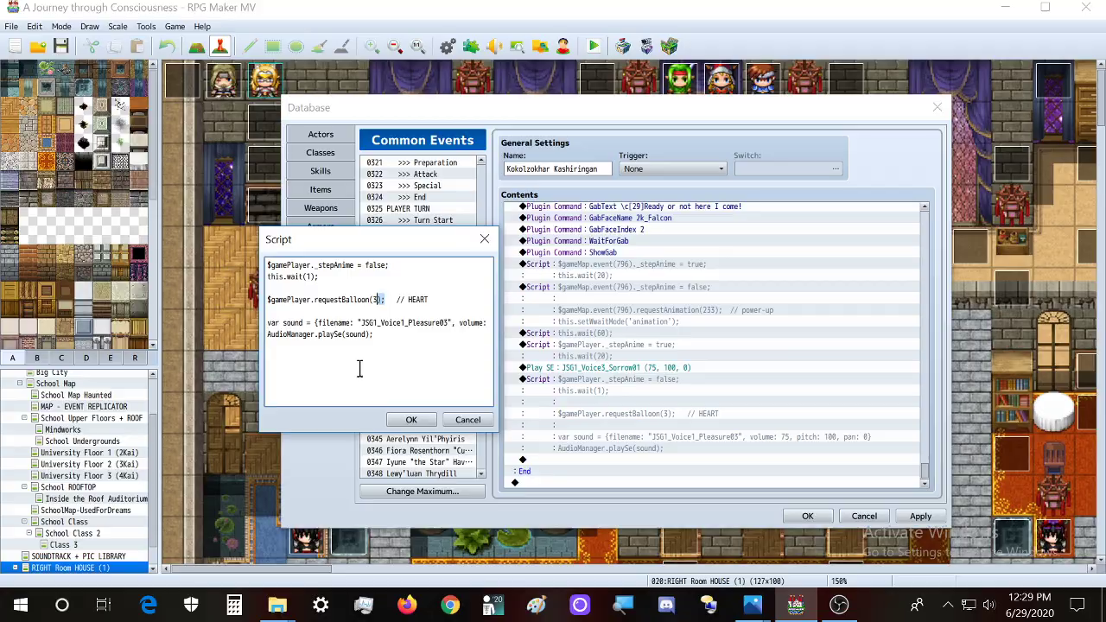
pyautogui.press('BackSpace')
pyautogui.write('7')
pyautogui.doubleClick(407, 297)
pyautogui.write('...')
# Change the script's sound filename to JSG1_Voice3_Sorrow01 and its volume to 50
pyautogui.click(404, 323)
pyautogui.press('BackSpace')
pyautogui.write('3')
pyautogui.moveTo(407, 323); pyautogui.dragTo(444, 322)
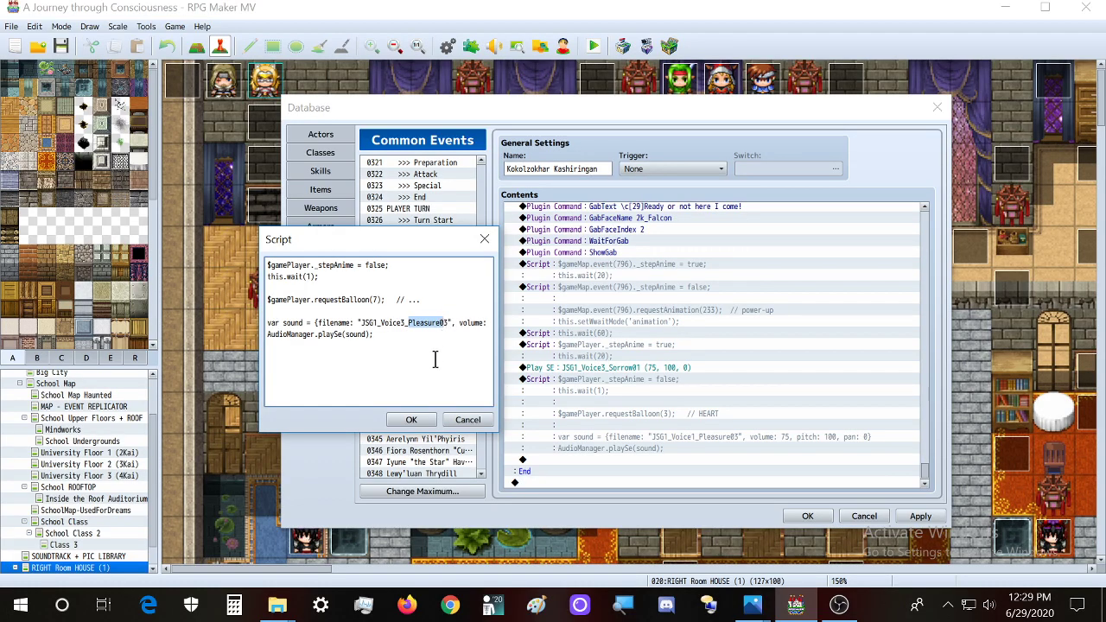
pyautogui.write('Sorrow')
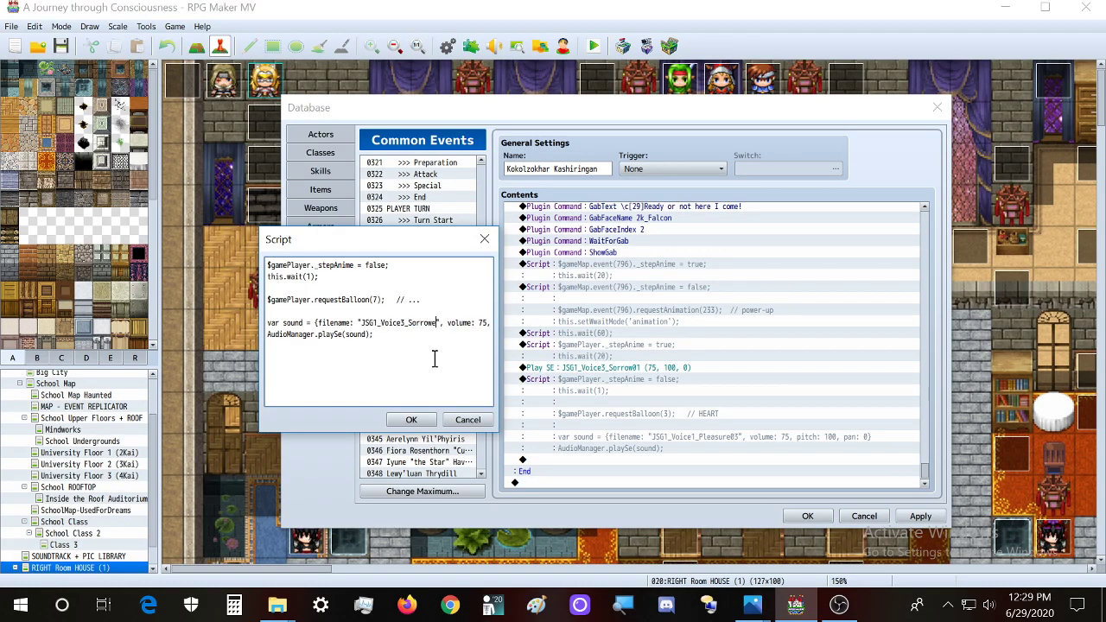
pyautogui.write('01')
pyautogui.press('Delete')
pyautogui.moveTo(458, 322); pyautogui.dragTo(499, 332)
pyautogui.doubleClick(450, 322)
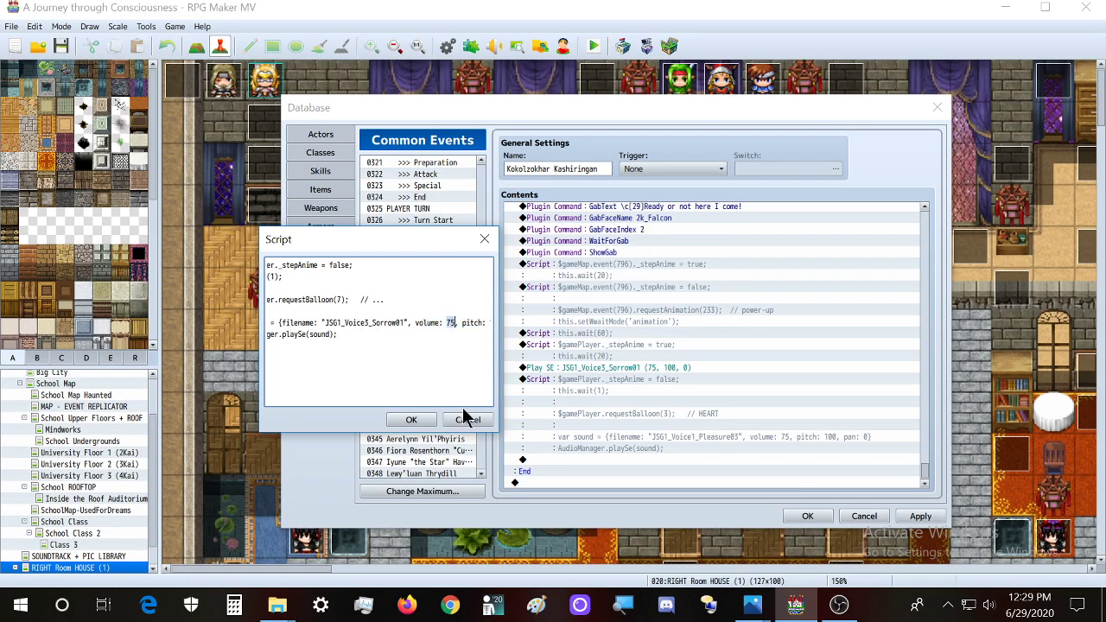
pyautogui.write('50')
pyautogui.moveTo(336, 333); pyautogui.dragTo(215, 341)
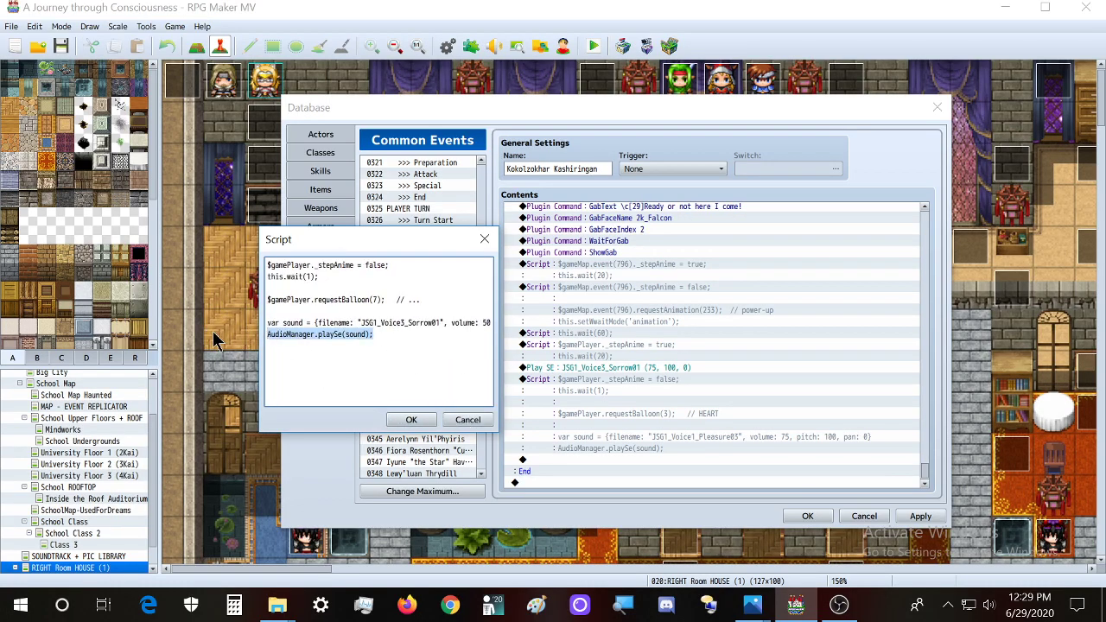
# Append $gameScreen.startShake(4, 7, 30); // power, speed, duration after the AudioManager line and save the script
pyautogui.click(393, 339)
pyautogui.press('Return')
pyautogui.press('Return')
pyautogui.write('$gamePla')
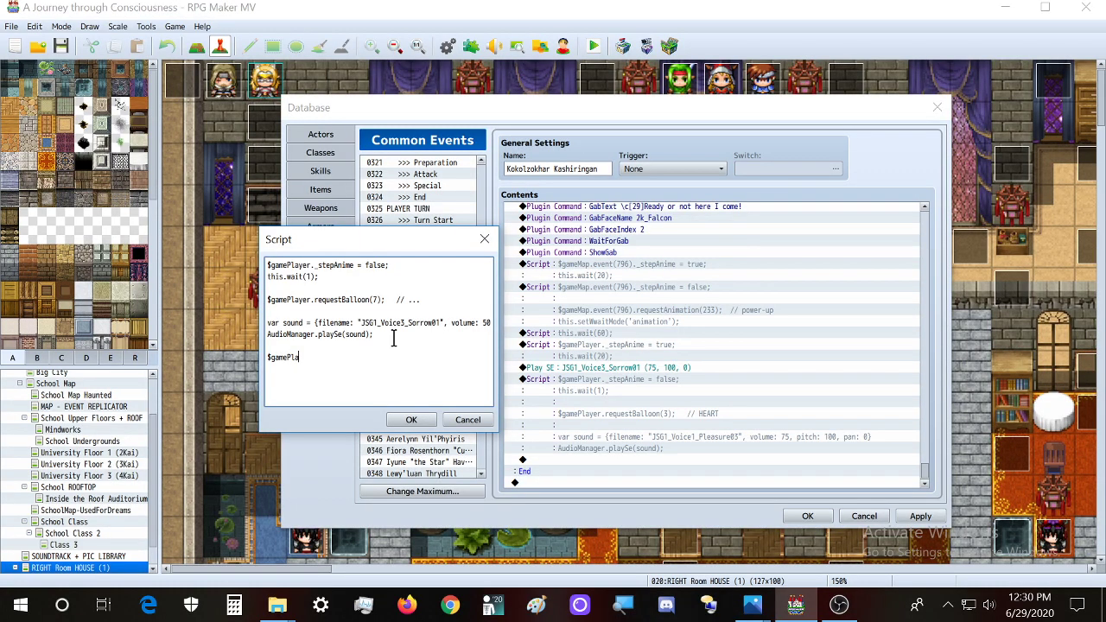
pyautogui.press('BackSpace')
pyautogui.press('BackSpace')
pyautogui.press('BackSpace')
pyautogui.press('BackSpace')
pyautogui.press('BackSpace')
pyautogui.press('BackSpace')
pyautogui.press('BackSpace')
pyautogui.write('gameScreen.startShake(4, 7, 30);  // power, speed, duration')
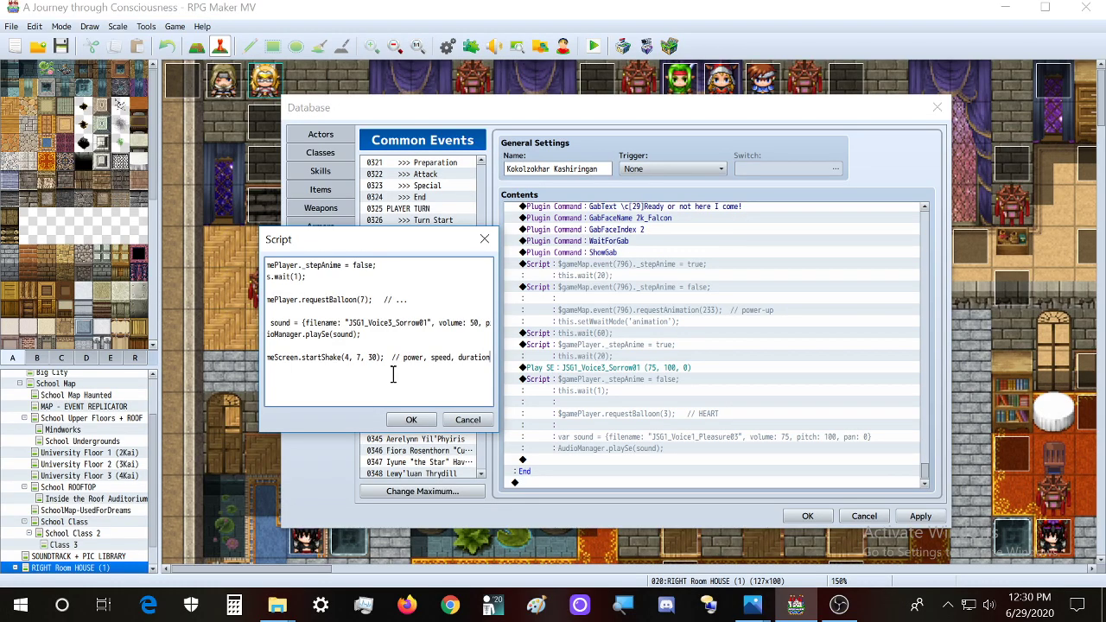
pyautogui.click(411, 419)
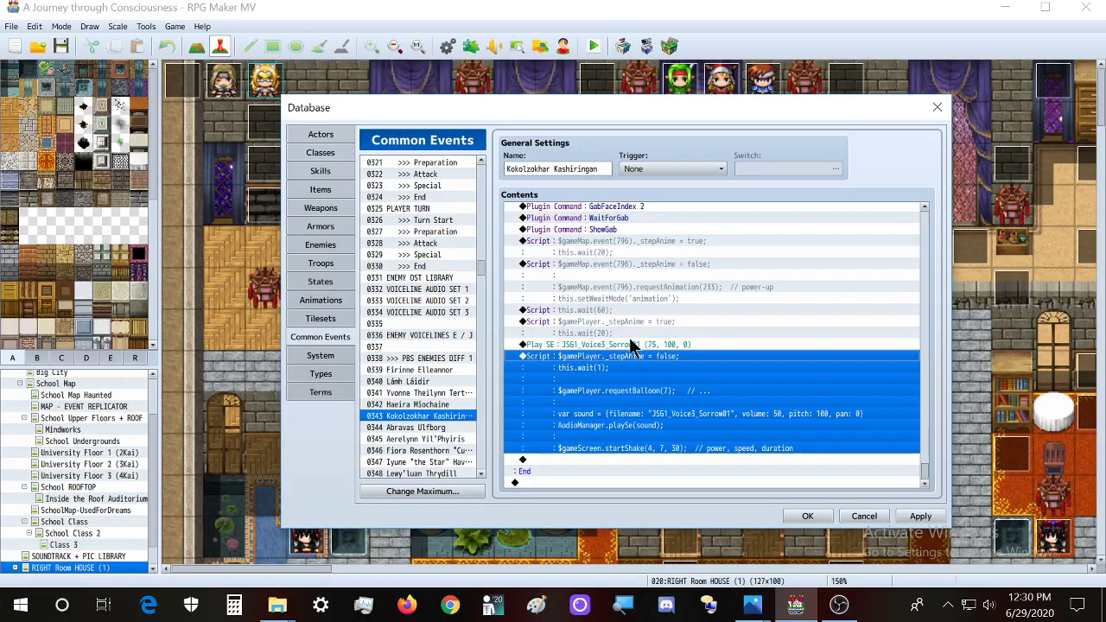
# Delete the standalone JSG1_Voice3_Sorrow01 Play SE command and add a script with this.wait(60); after the screen-shake script
pyautogui.click(630, 343)
pyautogui.press('Delete')
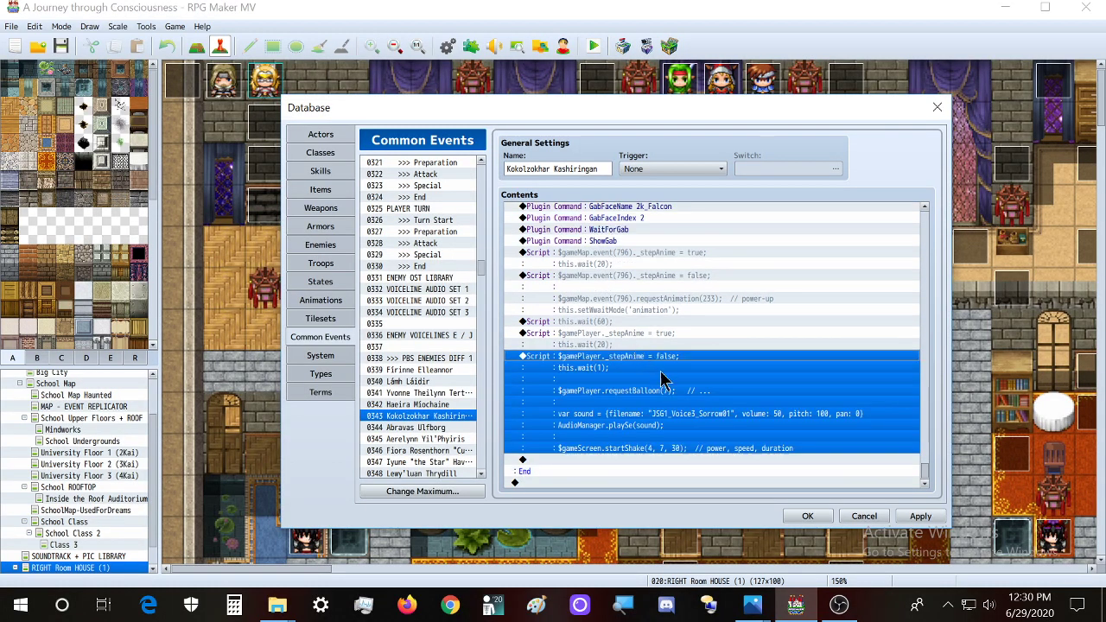
pyautogui.doubleClick(579, 458)
pyautogui.moveTo(729, 152); pyautogui.dragTo(303, 146)
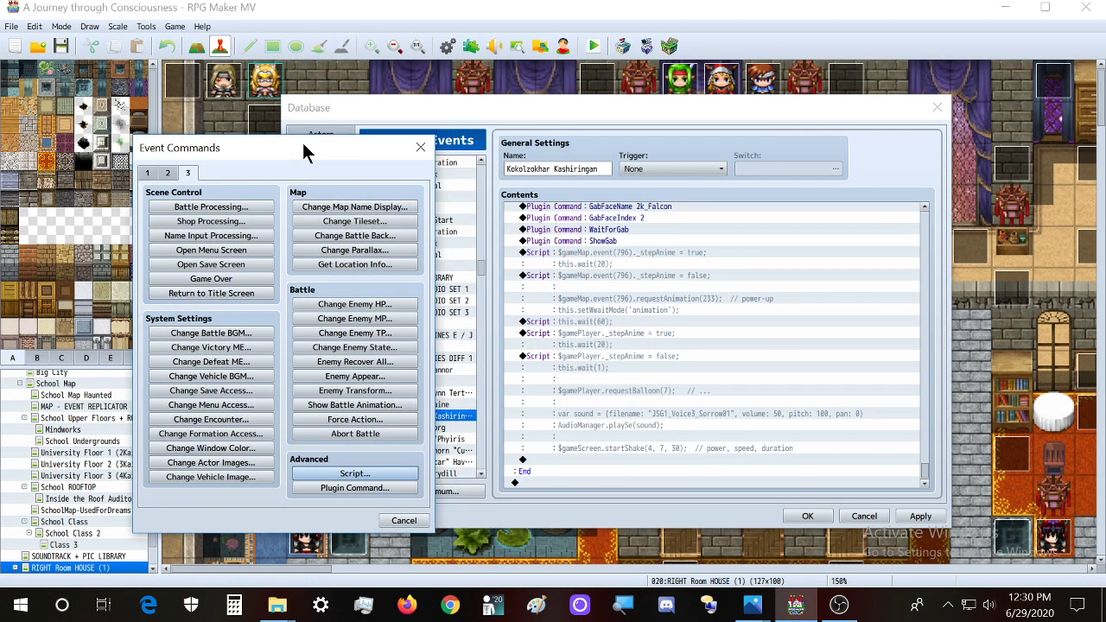
pyautogui.click(365, 472)
pyautogui.write('this.wait(60);')
pyautogui.click(317, 424)
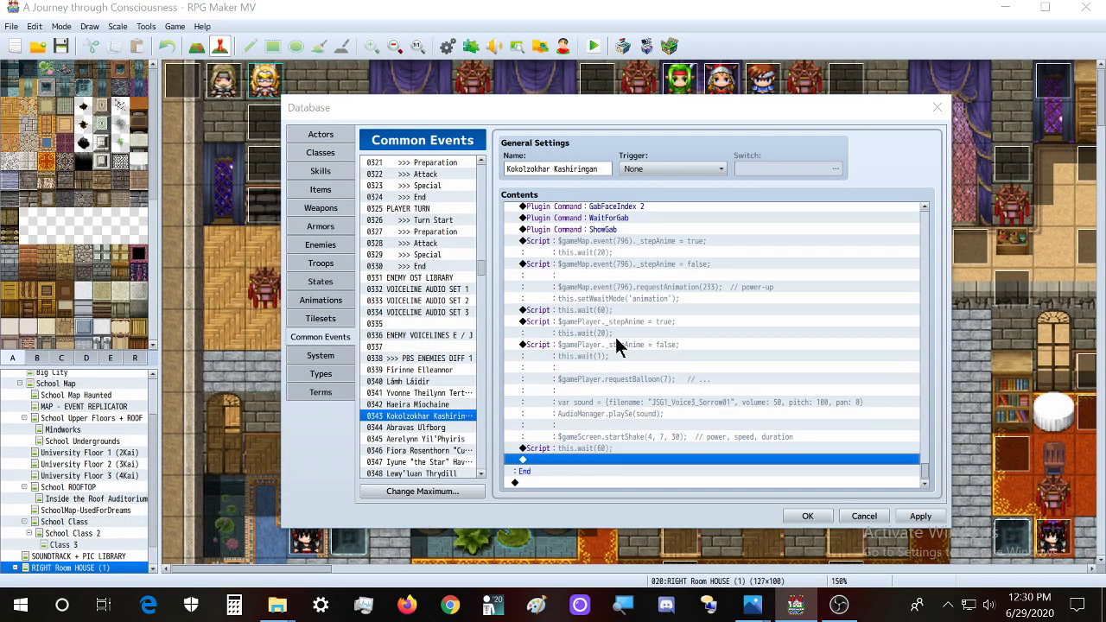
# Add a script after the last this.wait(60); containing $gamePlayer.requestAnimation(175); // Cleanse Illusions
pyautogui.press('Return')
pyautogui.moveTo(724, 143); pyautogui.dragTo(322, 145)
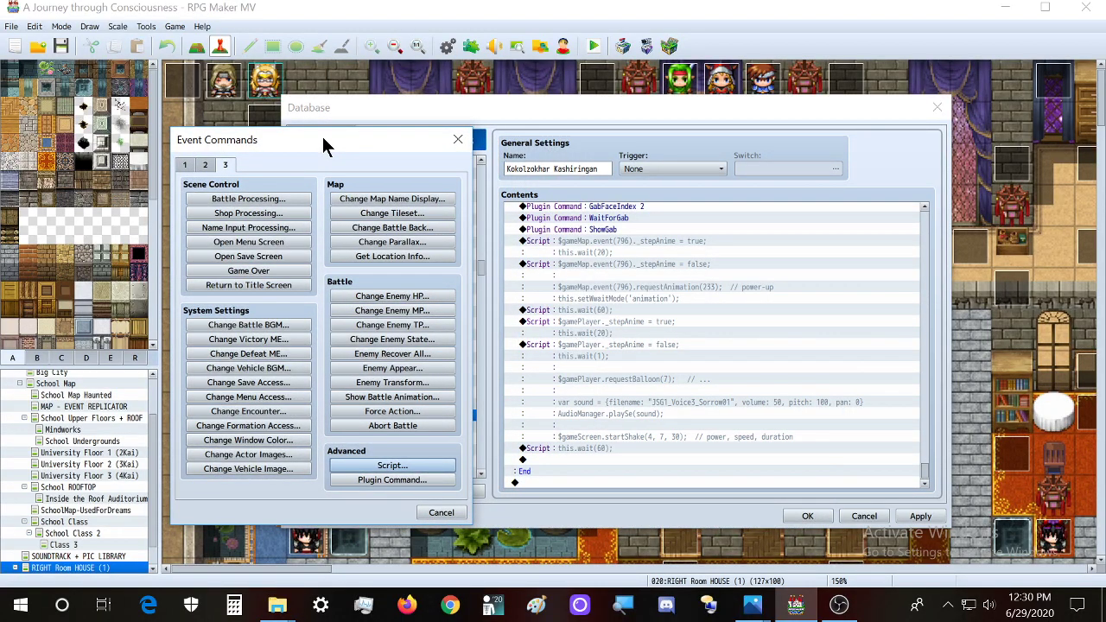
pyautogui.press('Return')
pyautogui.write('$gamePlayer')
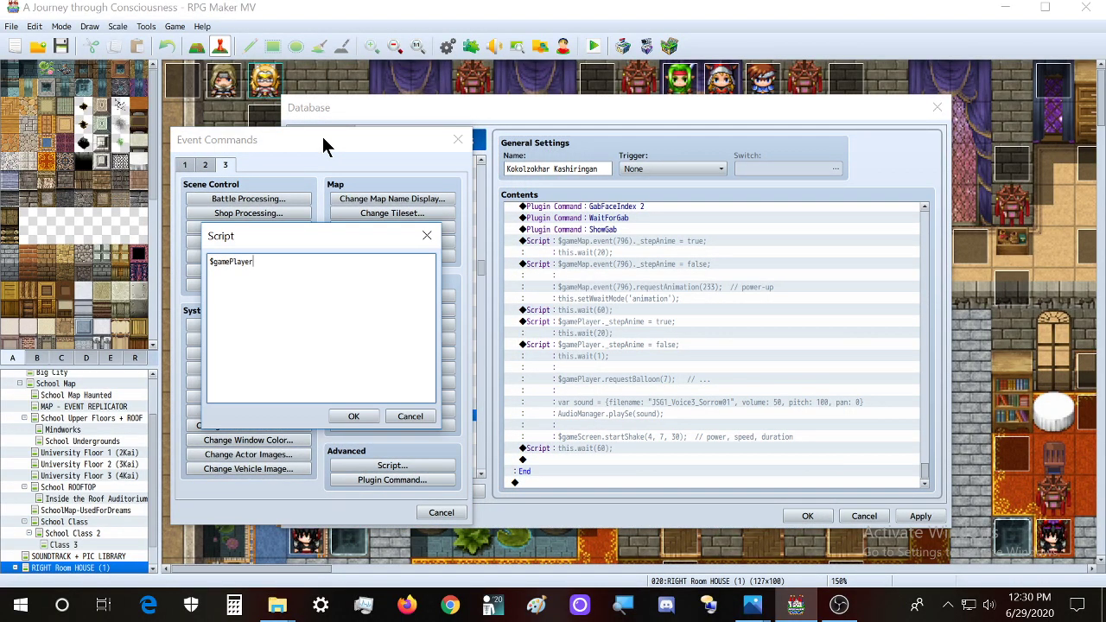
pyautogui.write('.requestAnimation(175);  // cleanse Illusions')
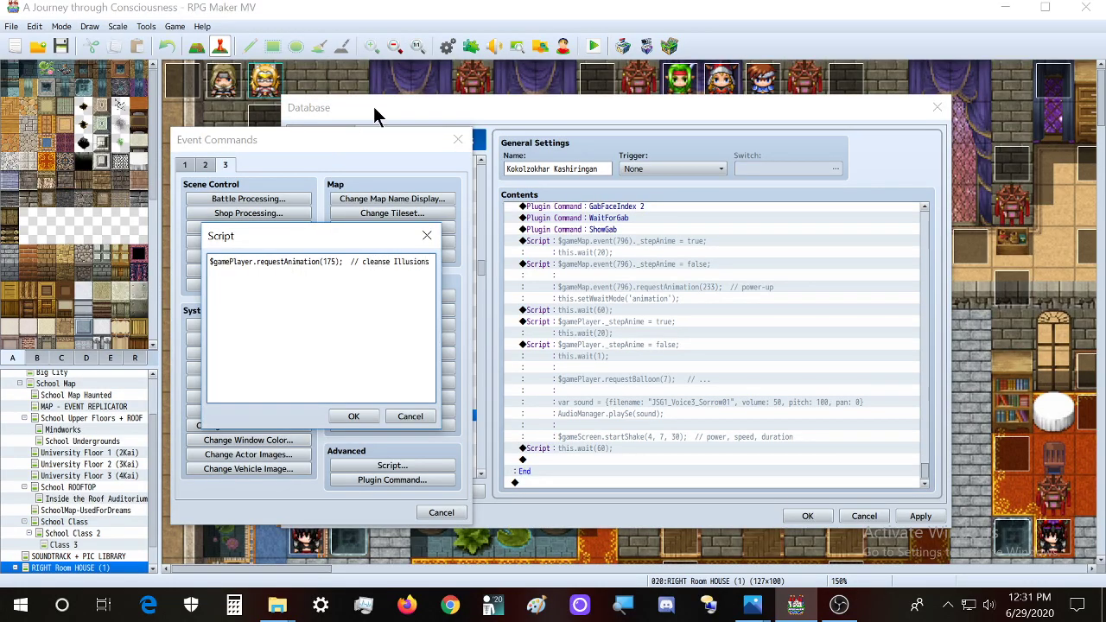
pyautogui.click(366, 264)
pyautogui.press('BackSpace')
pyautogui.write('C')
# Add this.setWaitMode('animation'); on the line below the Cleanse Illusions animation request and save the script
pyautogui.click(365, 604)
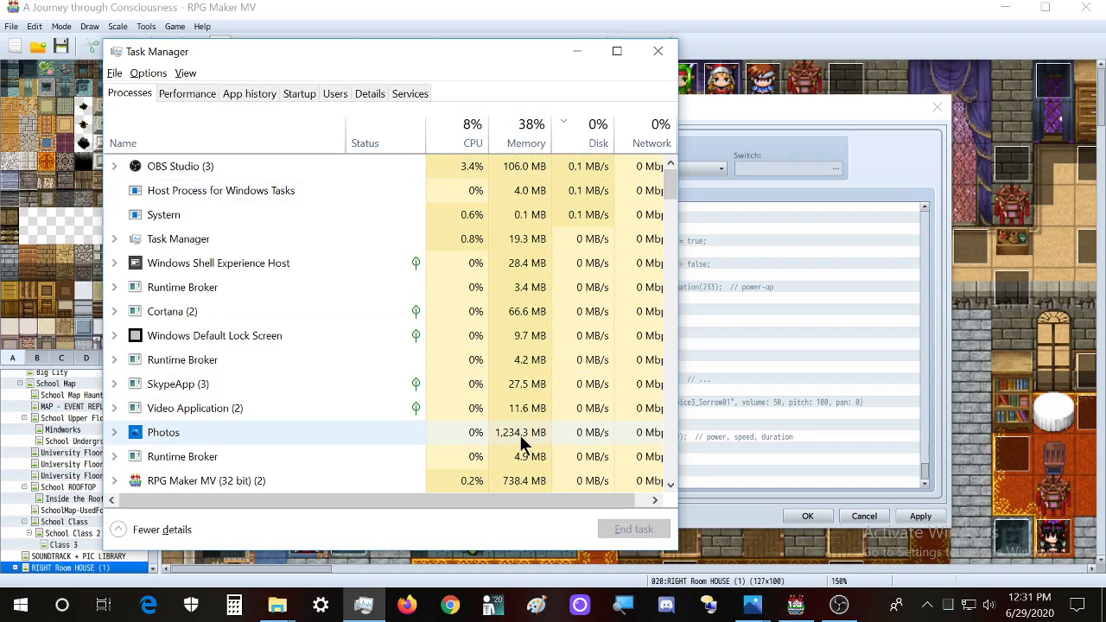
pyautogui.click(575, 51)
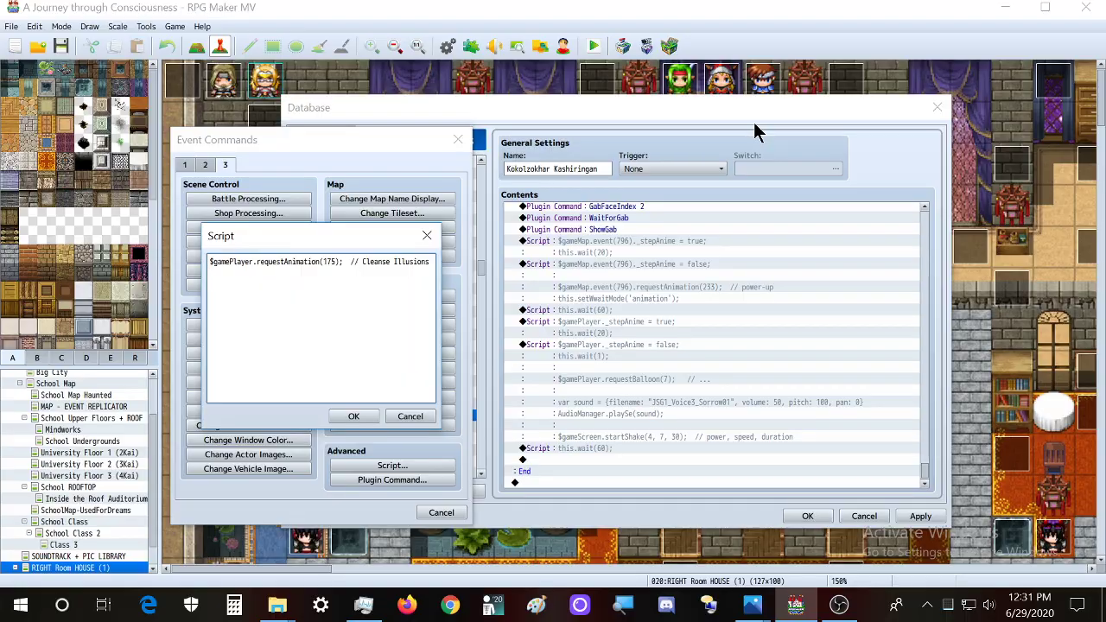
pyautogui.click(356, 283)
pyautogui.write('this.setWaitMode')
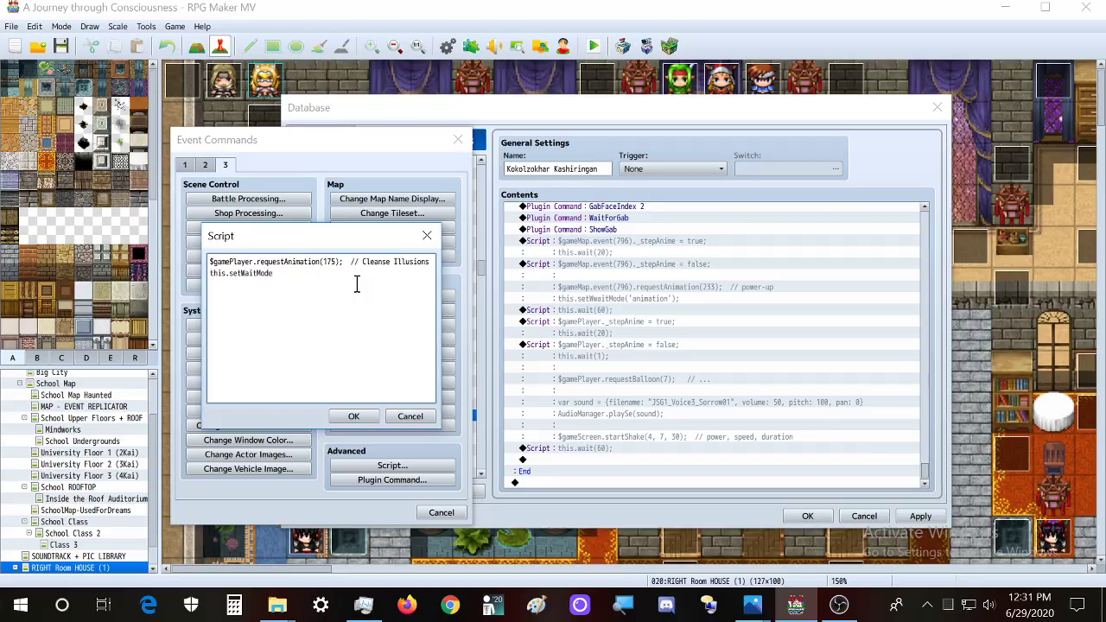
pyautogui.write("('animation');")
pyautogui.click(338, 415)
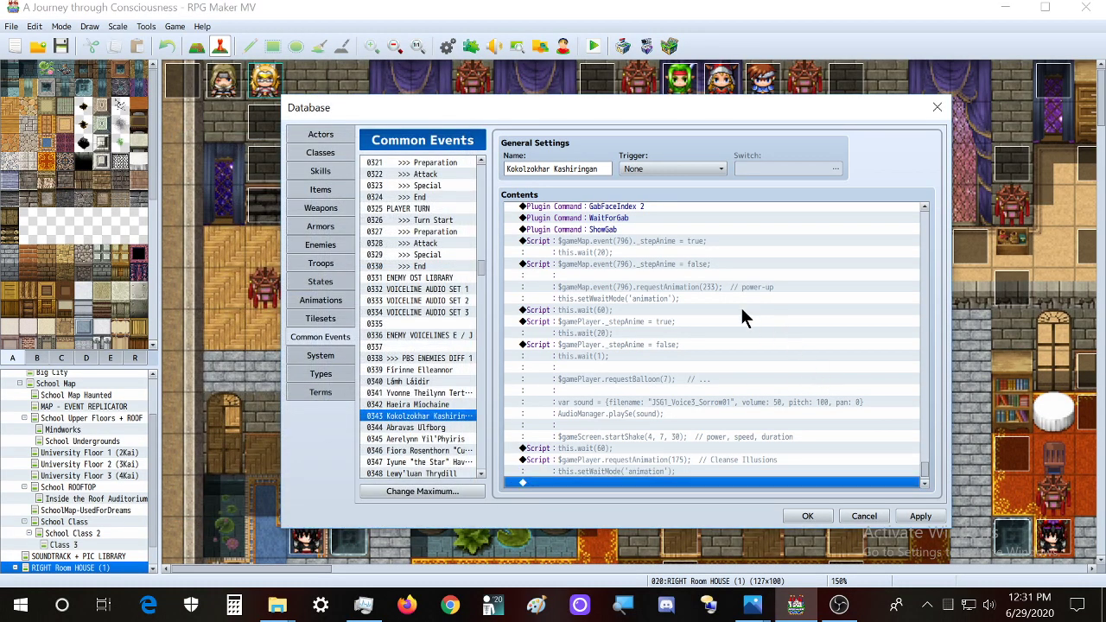
# Append $gameScreen.startShake(3, 6, 30); below a blank line in the Cleanse Illusions script, copy that line and save the script
pyautogui.scroll(-1, 639, 395)
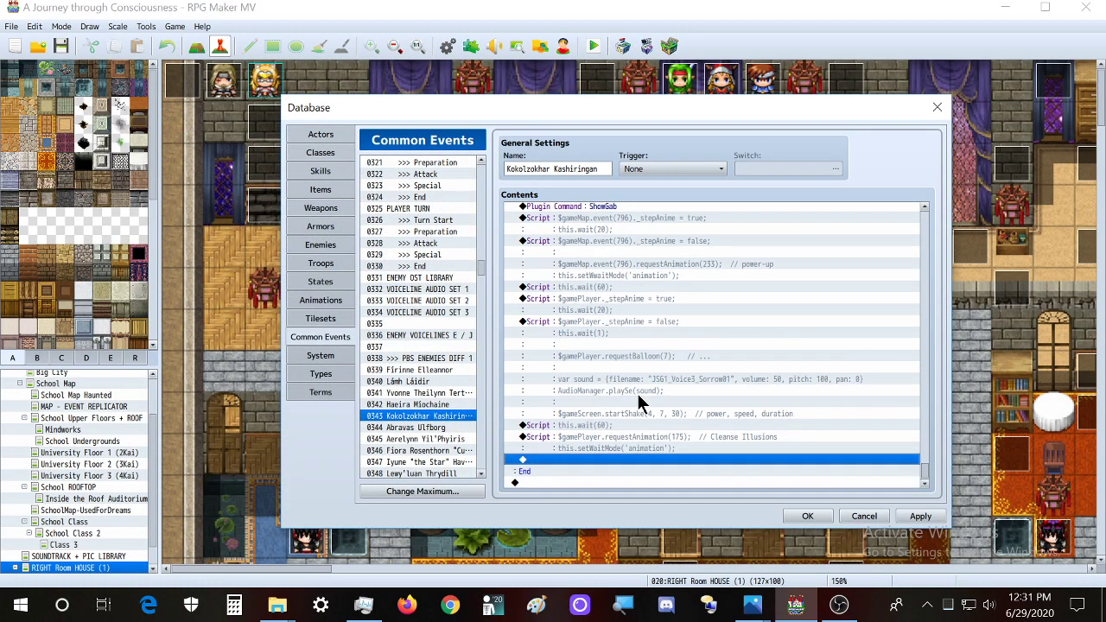
pyautogui.click(621, 438)
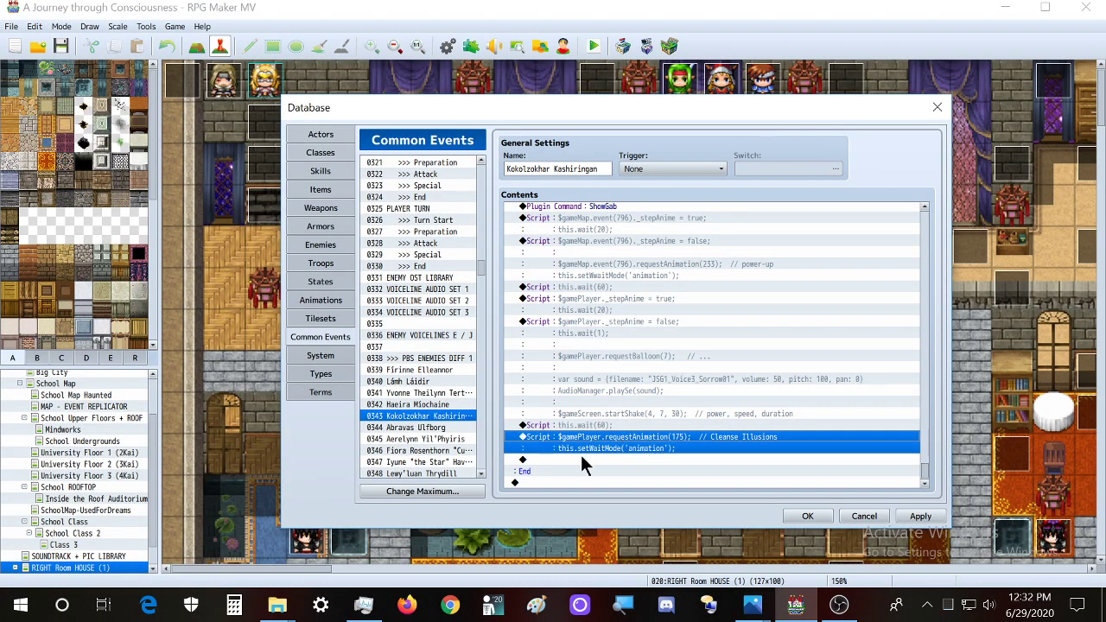
pyautogui.doubleClick(580, 454)
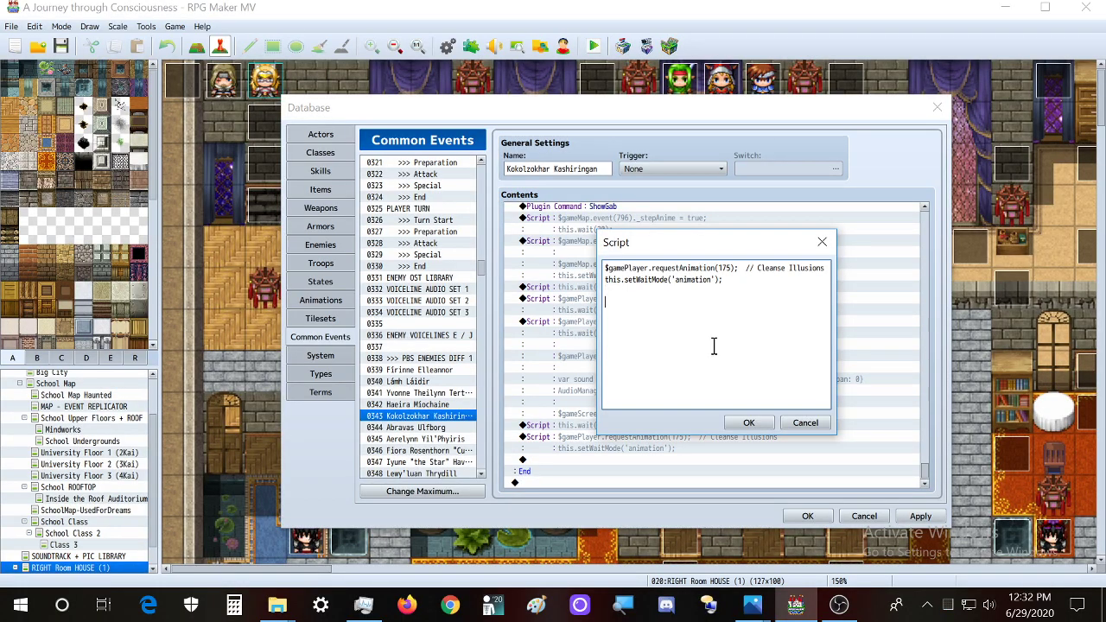
pyautogui.write('$gameScreen.startShake')
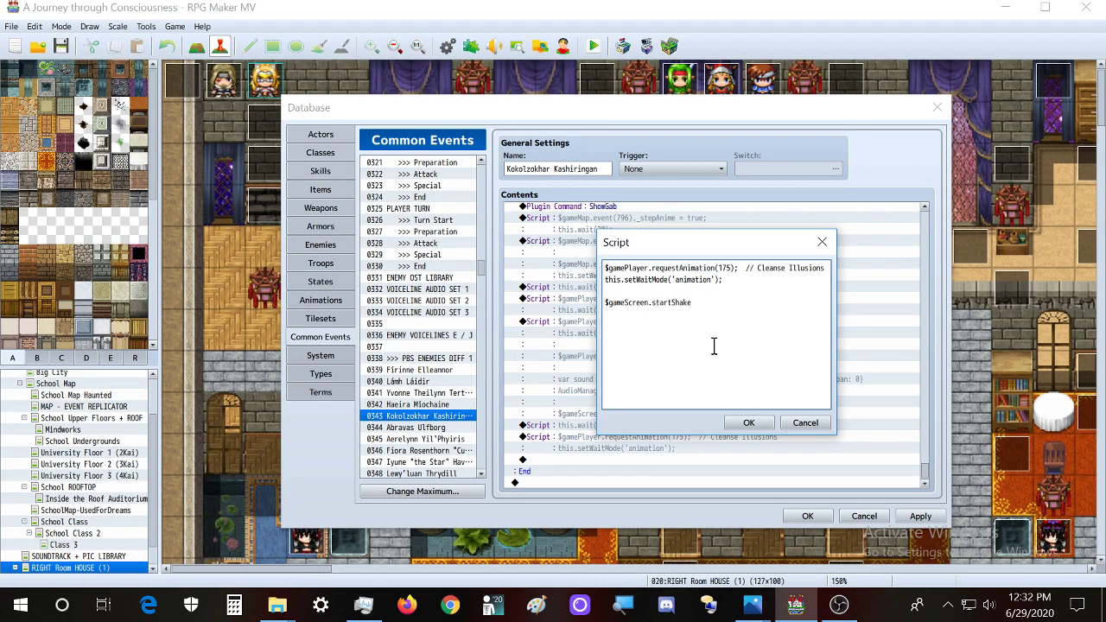
pyautogui.write('(3, 6, 30);')
pyautogui.moveTo(733, 303); pyautogui.dragTo(585, 313)
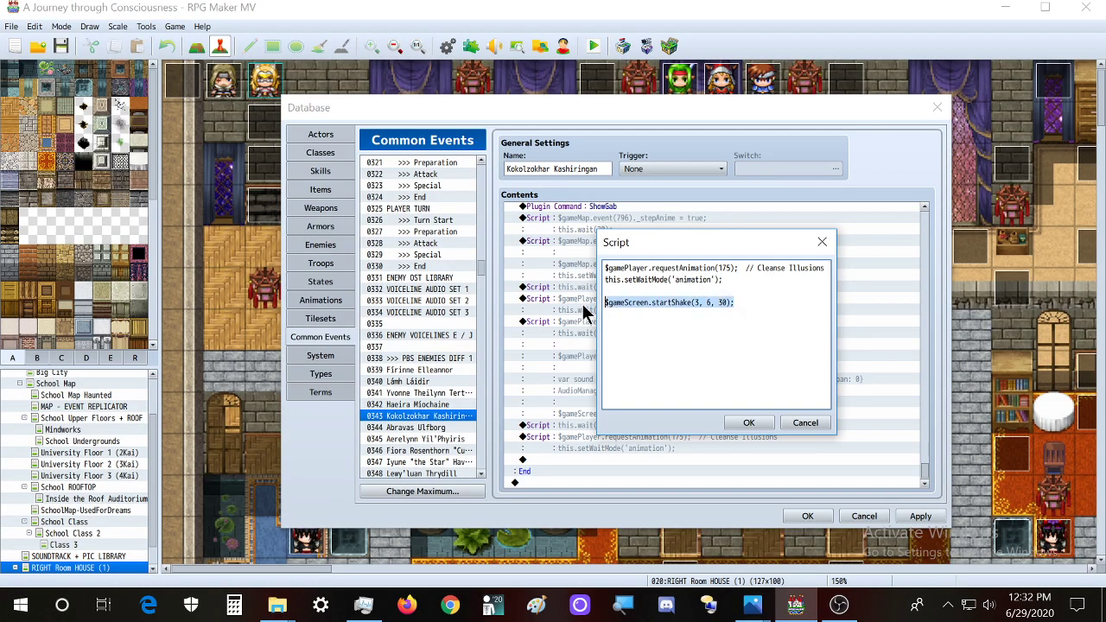
pyautogui.click(760, 422)
# Change the Cleanse Illusions script's screen-shake duration to 60, copy the shake line and save the script
pyautogui.doubleClick(725, 451)
pyautogui.doubleClick(724, 302)
pyautogui.write('60')
pyautogui.moveTo(753, 304); pyautogui.dragTo(589, 313)
pyautogui.click(753, 423)
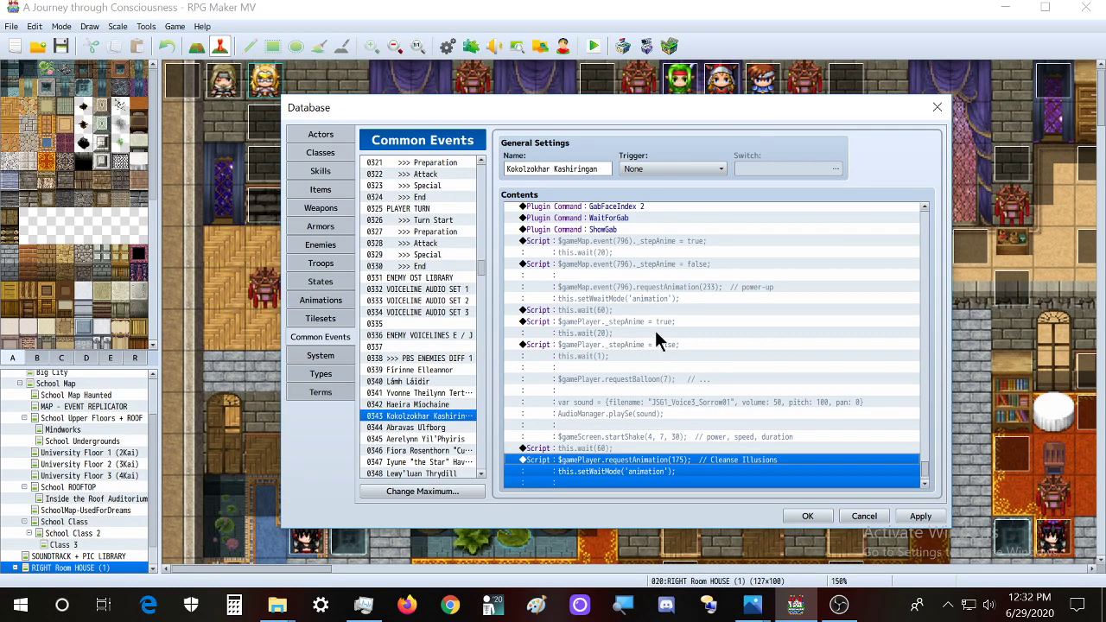
# Append $gameScreen.startShake(5, 8, 60); below a blank line in event 796's power-up animation script and save it
pyautogui.click(662, 290)
pyautogui.click(661, 265)
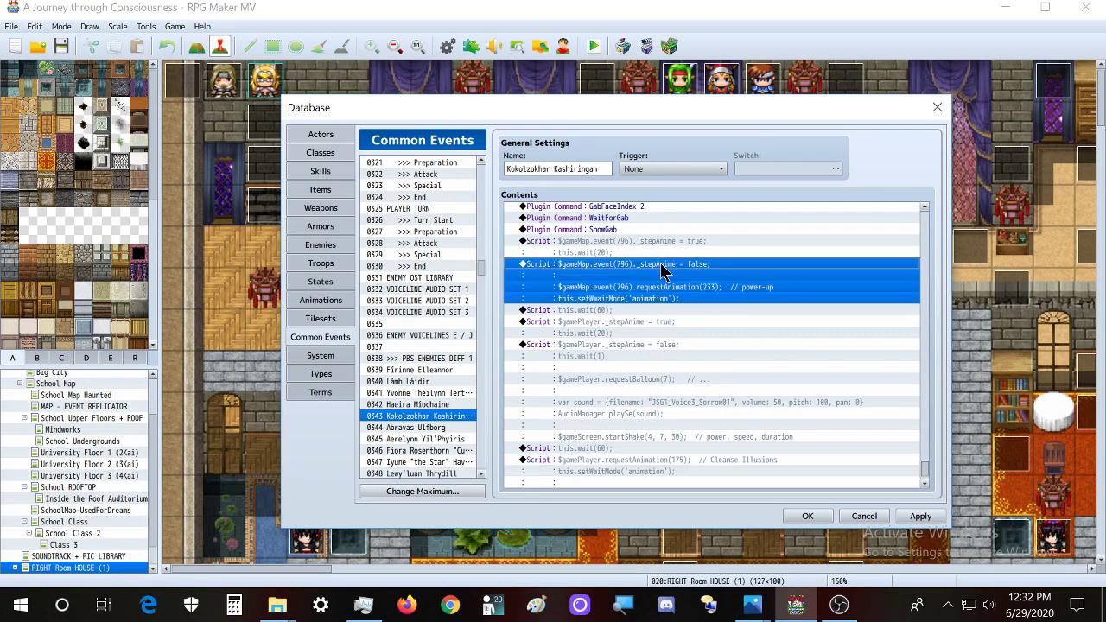
pyautogui.doubleClick(716, 292)
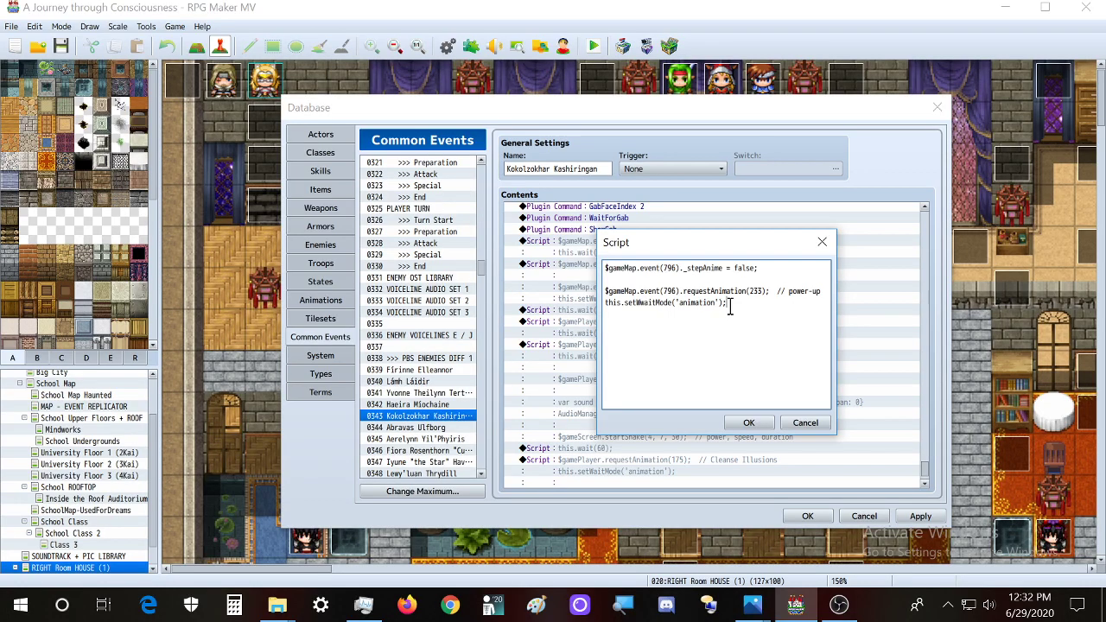
pyautogui.press('Return')
pyautogui.write('$gameScreen.startShake(5, 6, 60);')
pyautogui.doubleClick(696, 326)
pyautogui.write('3')
pyautogui.write('5')
pyautogui.doubleClick(709, 326)
pyautogui.write('8')
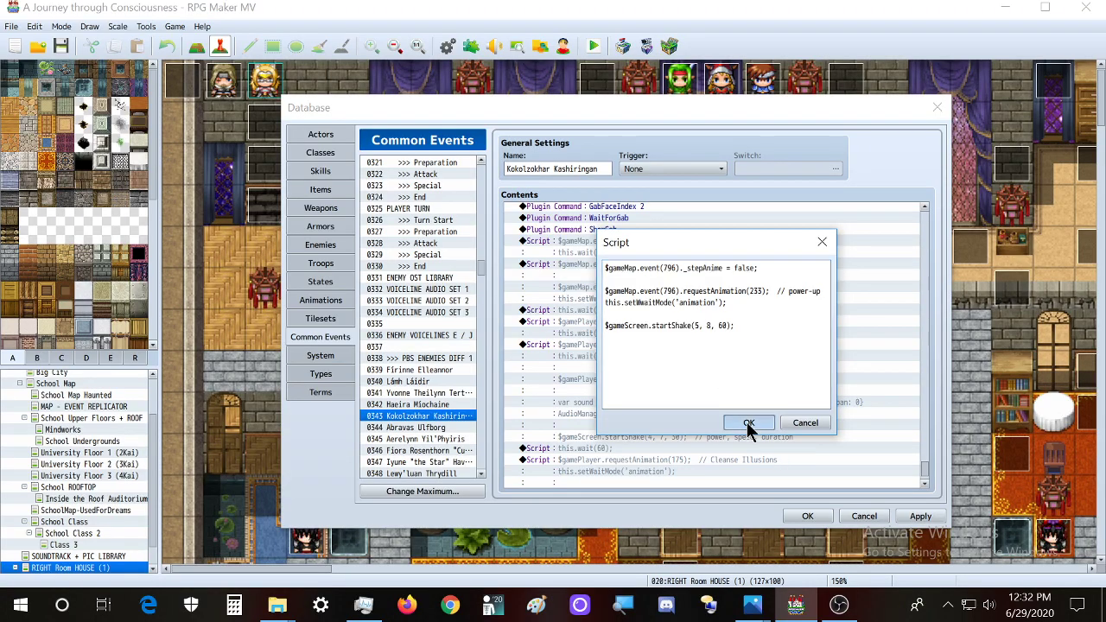
pyautogui.click(749, 422)
# Insert a ClearGab plugin command right after the ShowGab of the "Ready or not here I come!" gab
pyautogui.scroll(-2, 729, 381)
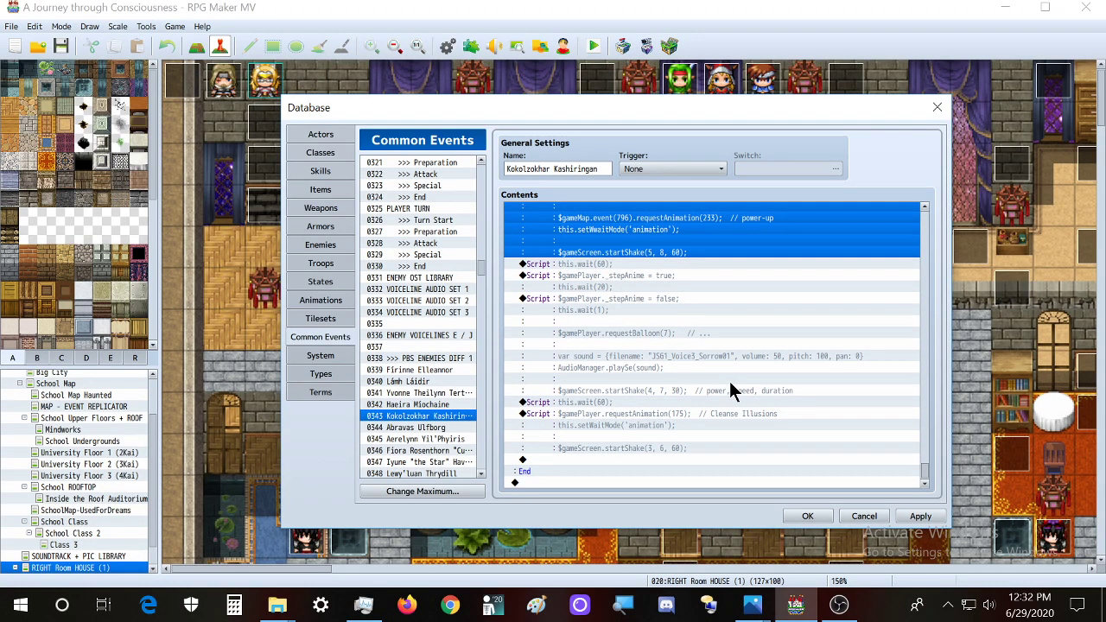
pyautogui.scroll(3, 691, 372)
pyautogui.click(581, 278)
pyautogui.press('Insert')
pyautogui.moveTo(663, 164); pyautogui.dragTo(268, 159)
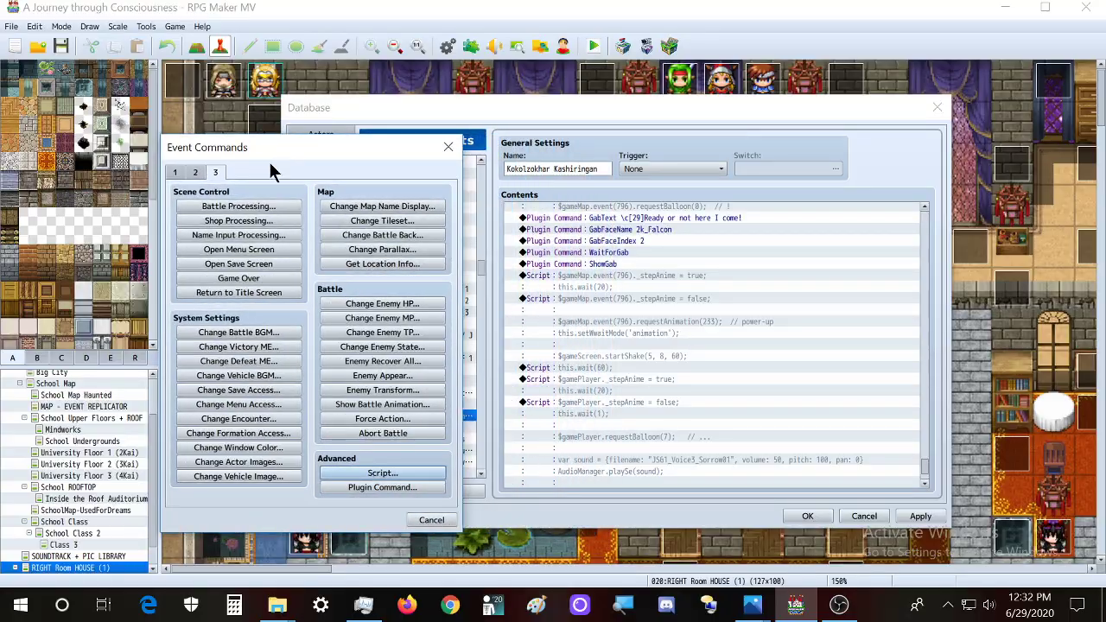
pyautogui.click(342, 487)
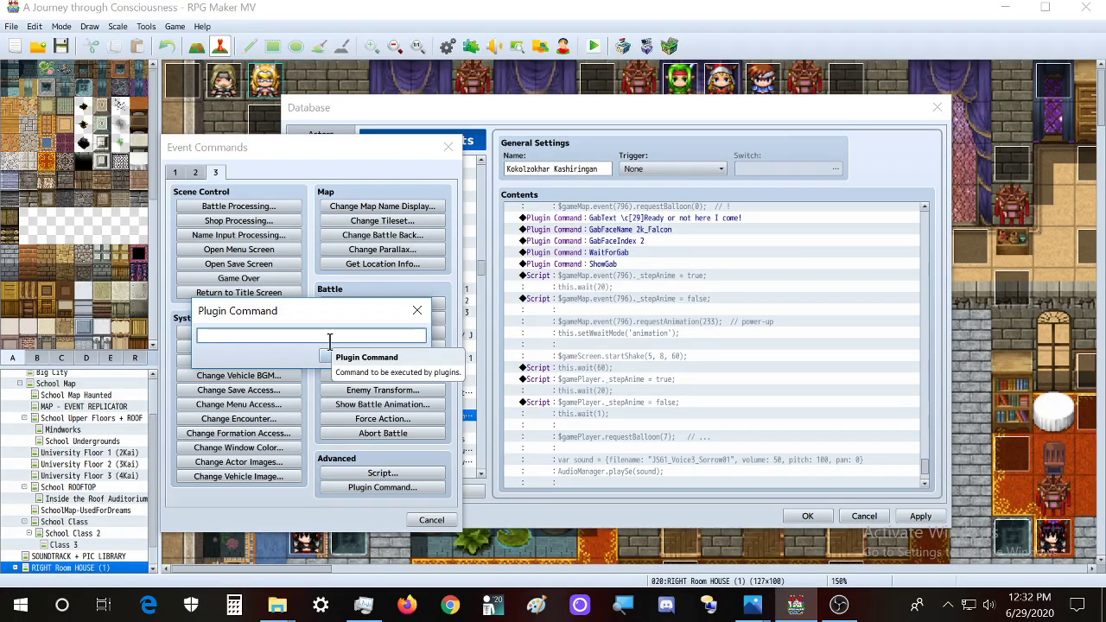
pyautogui.write('Cleaa')
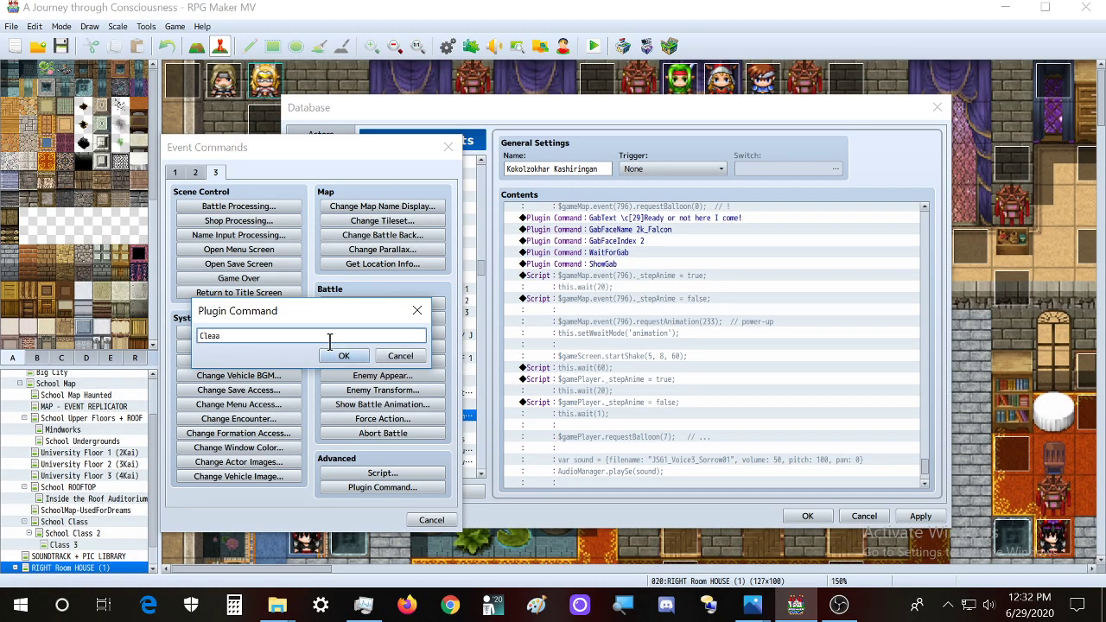
pyautogui.write('rGab')
pyautogui.press('Return')
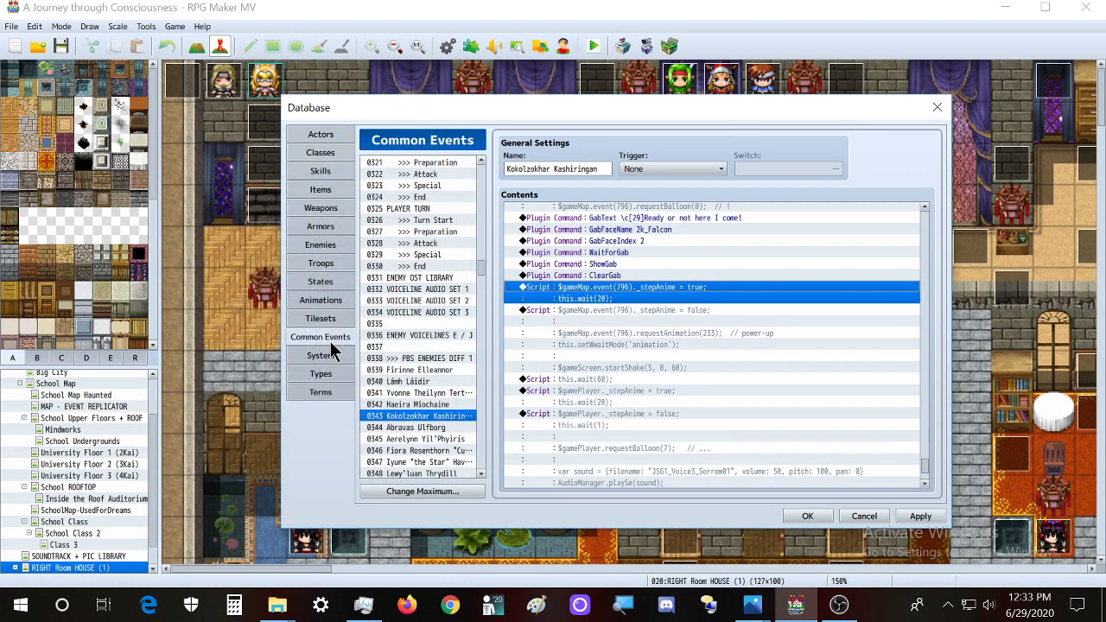
# Start a Play BGM command on the event's last line, below the branch's End, and choose the track Battle_-_Angry_Avenger
pyautogui.scroll(5, 678, 315)
pyautogui.scroll(-4, 622, 432)
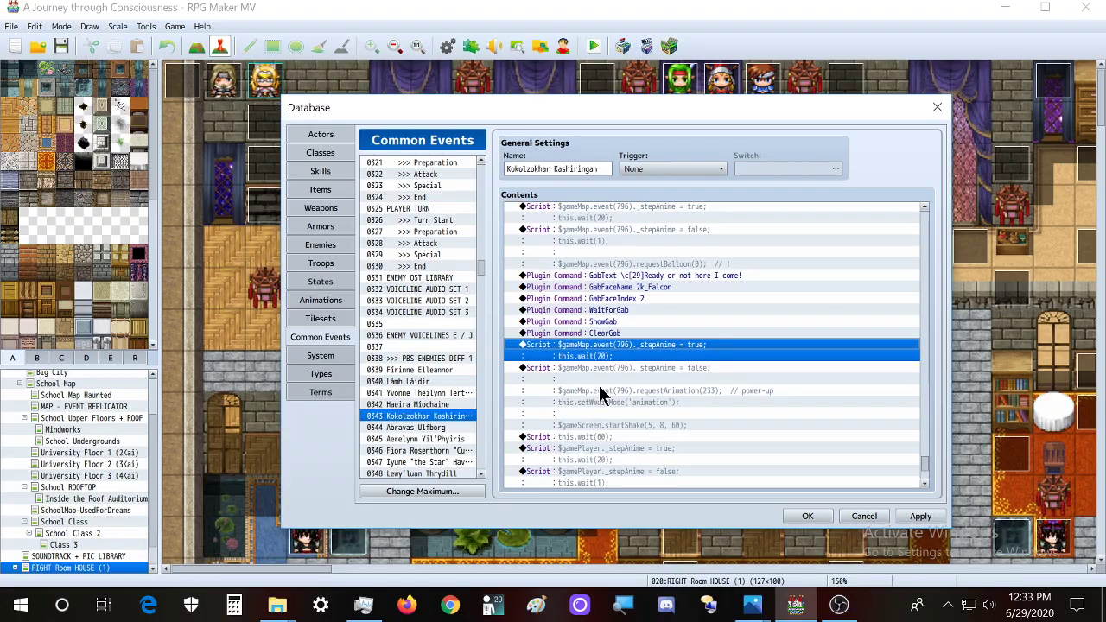
pyautogui.scroll(-1, 601, 393)
pyautogui.scroll(-2, 615, 311)
pyautogui.scroll(-2, 615, 309)
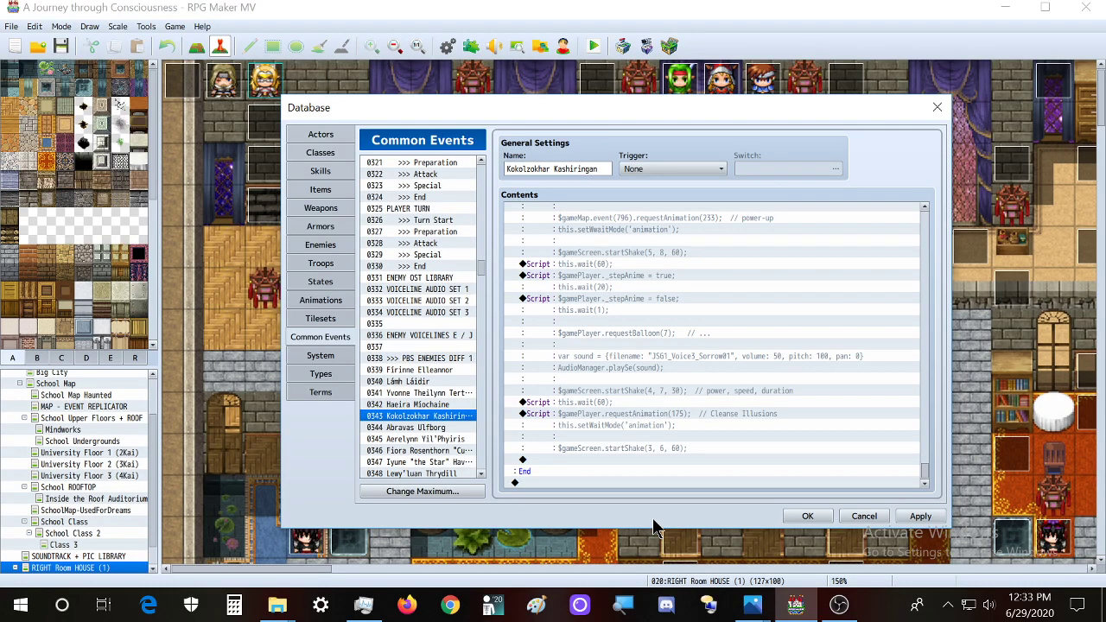
pyautogui.doubleClick(653, 483)
pyautogui.moveTo(664, 153); pyautogui.dragTo(337, 184)
pyautogui.click(291, 200)
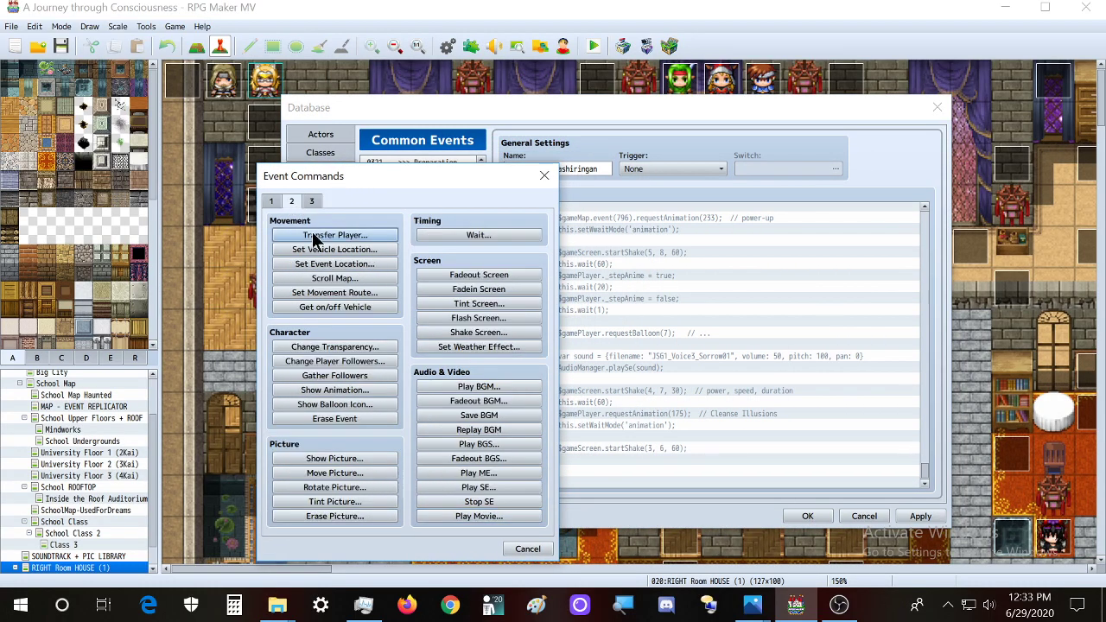
pyautogui.click(453, 386)
pyautogui.scroll(-10, 363, 368)
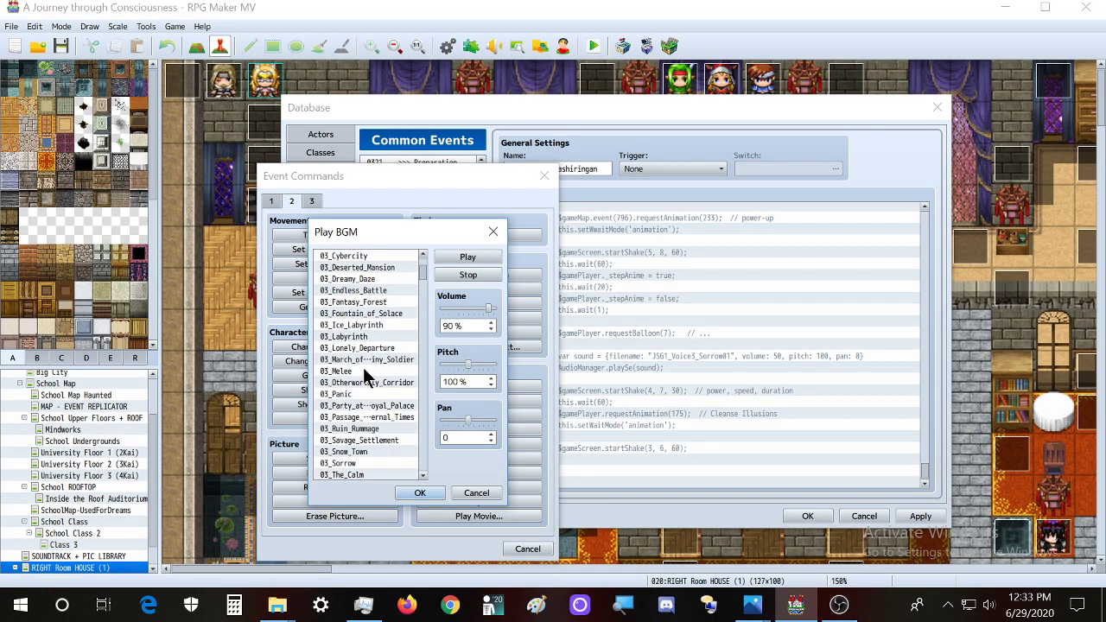
pyautogui.scroll(-4, 365, 398)
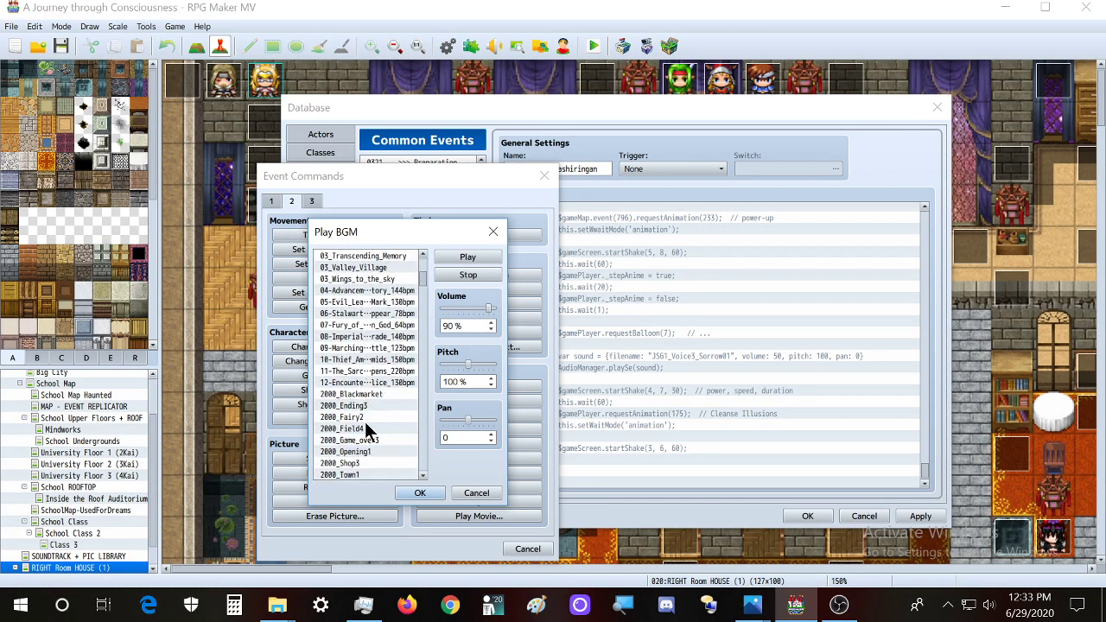
pyautogui.scroll(-6, 370, 390)
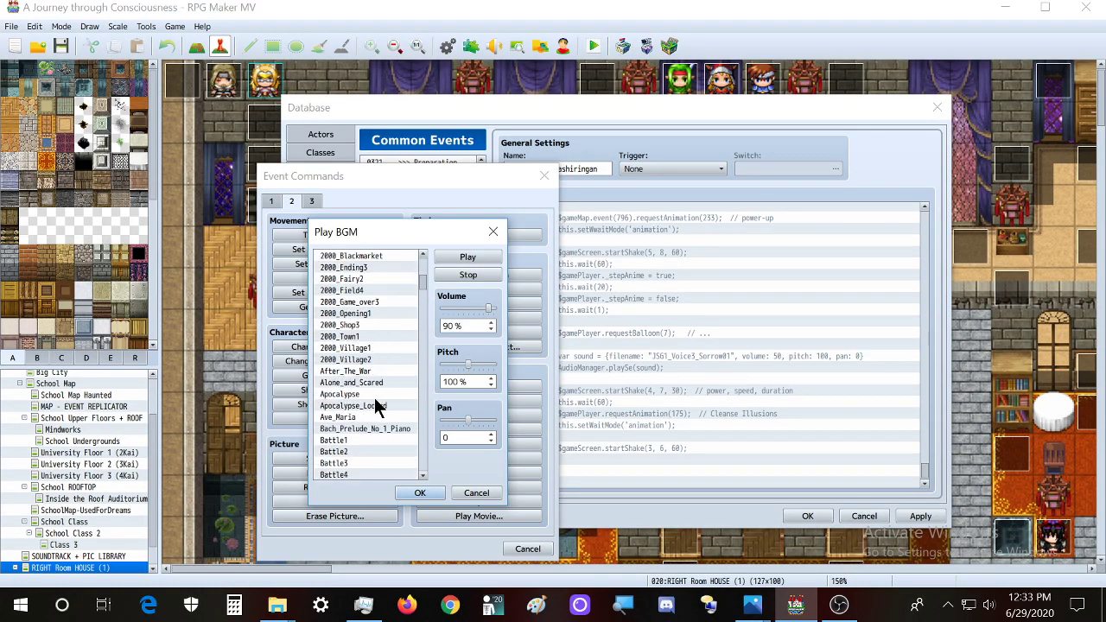
pyautogui.scroll(-3, 374, 397)
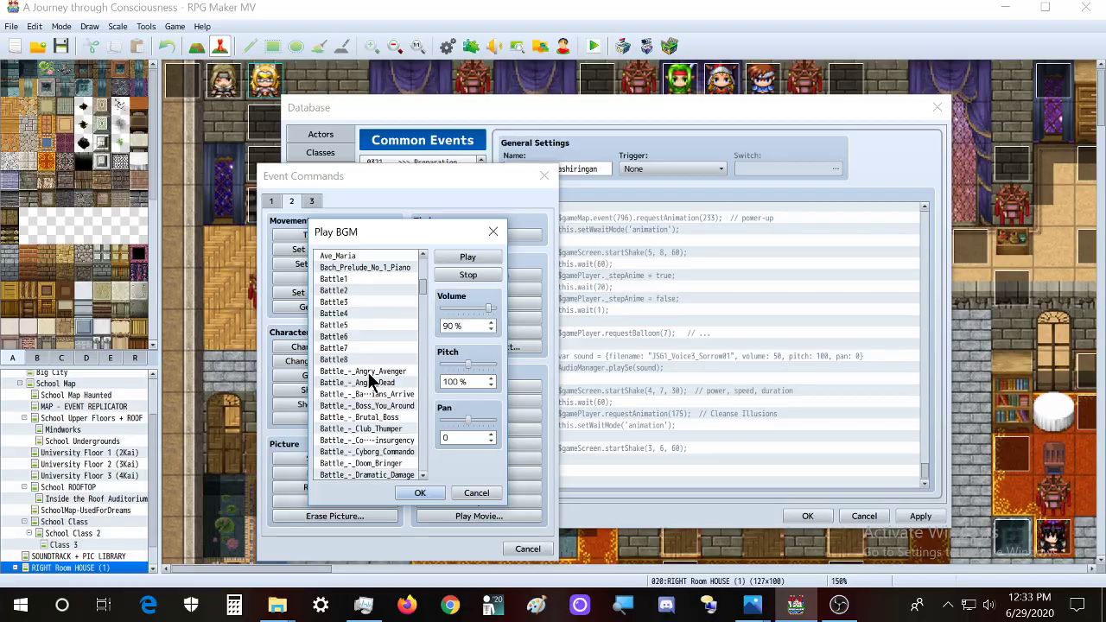
pyautogui.click(371, 373)
# Set the battle track's volume to 15 % and add the Play BGM command to the event
pyautogui.click(456, 308)
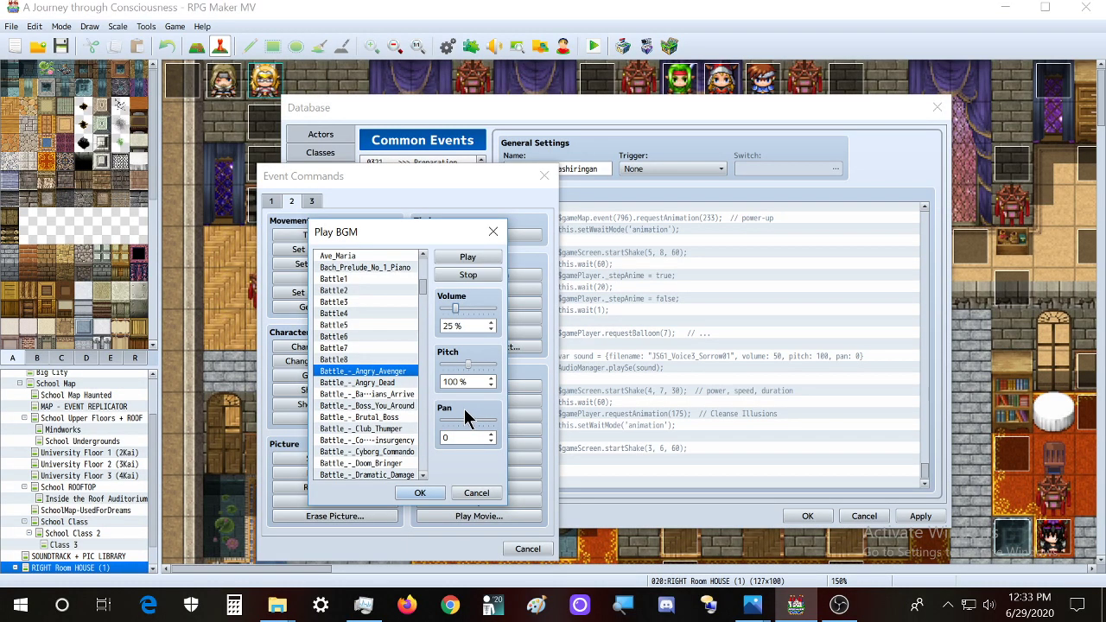
pyautogui.click(450, 307)
pyautogui.click(420, 492)
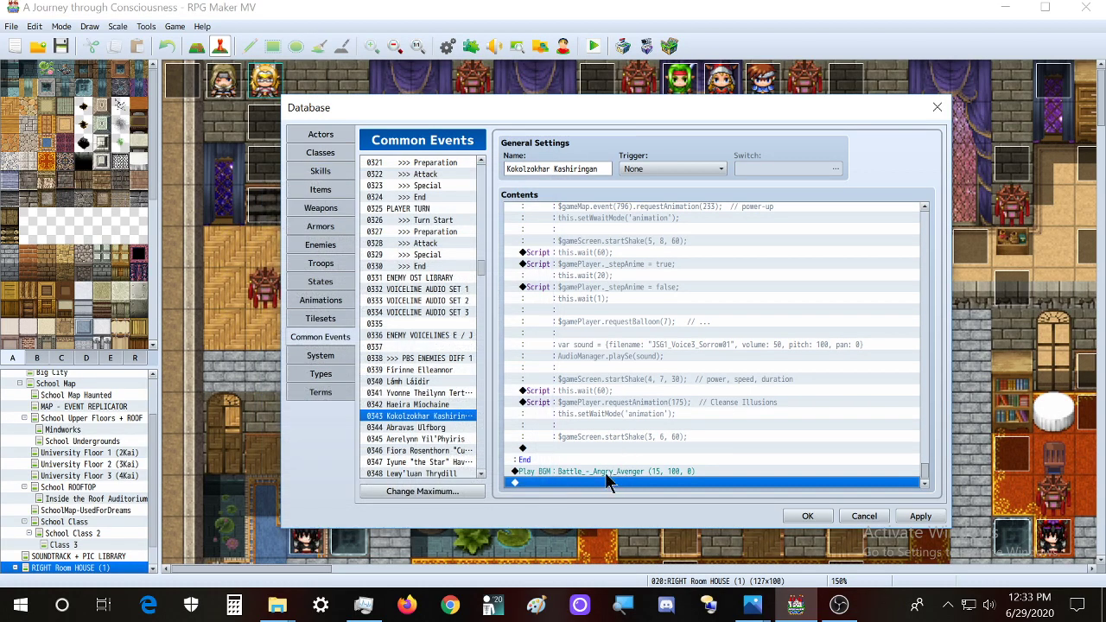
# Start a Script command on the event's last line, declaring var sound with the filename "Battle_-_Angry_Avenger"
pyautogui.doubleClick(608, 482)
pyautogui.moveTo(691, 137); pyautogui.dragTo(337, 180)
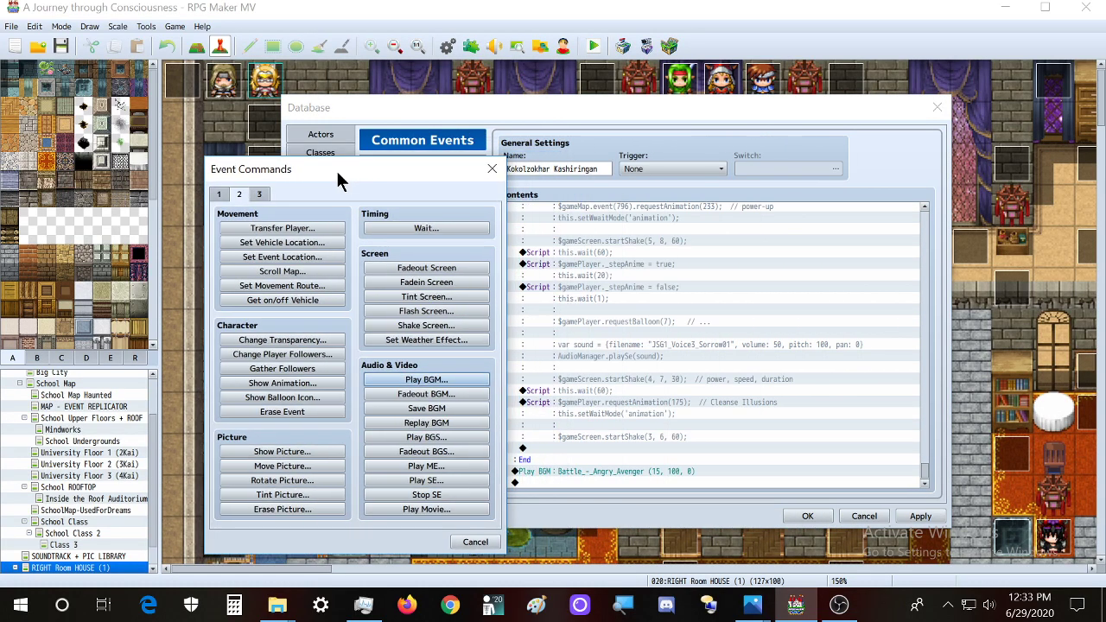
pyautogui.click(260, 194)
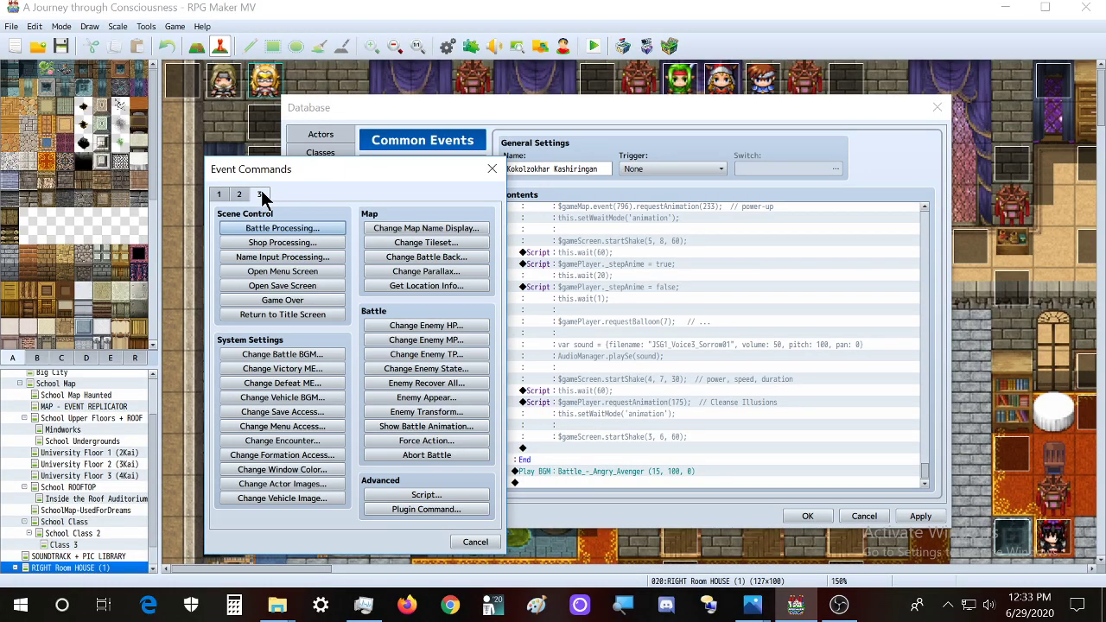
pyautogui.click(436, 497)
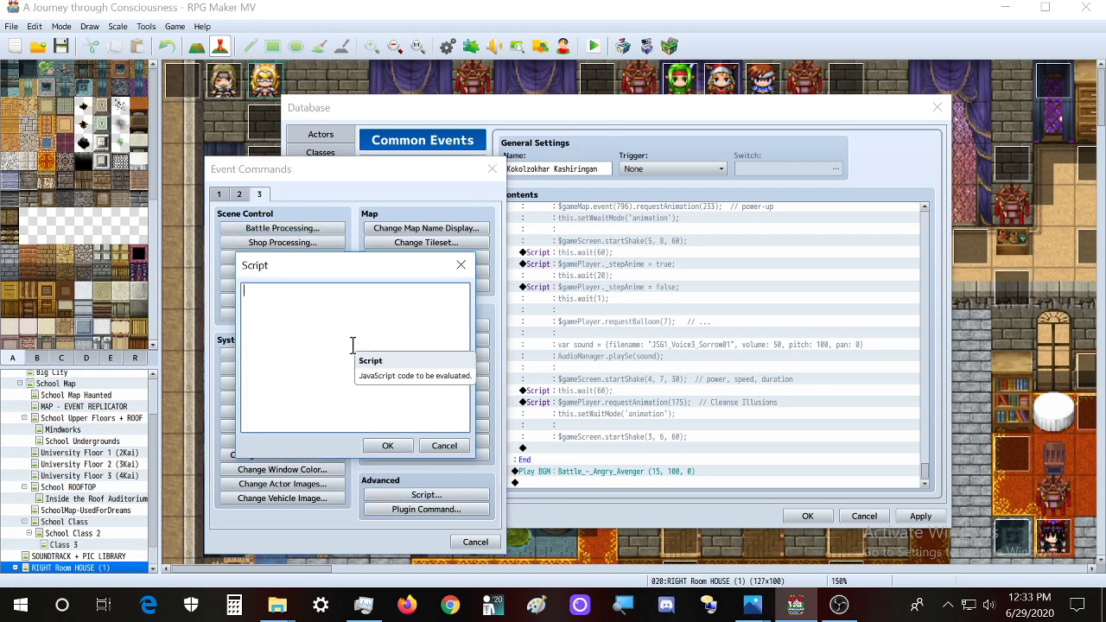
pyautogui.write('var sound = {')
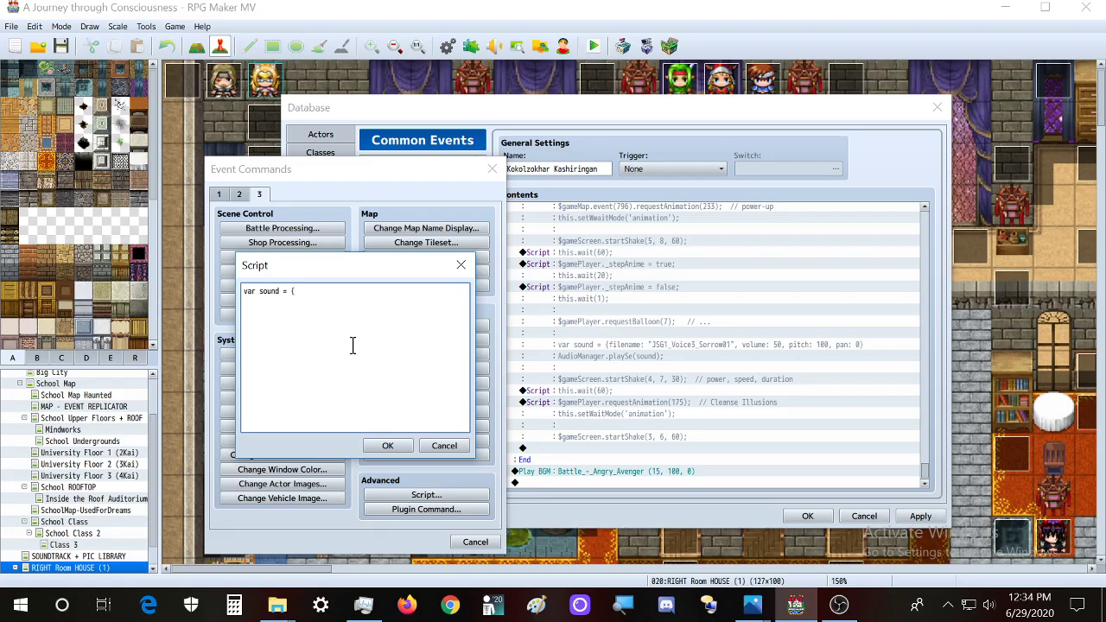
pyautogui.write('filename')
pyautogui.write(': "Battle_-_Angry_Avenger"')
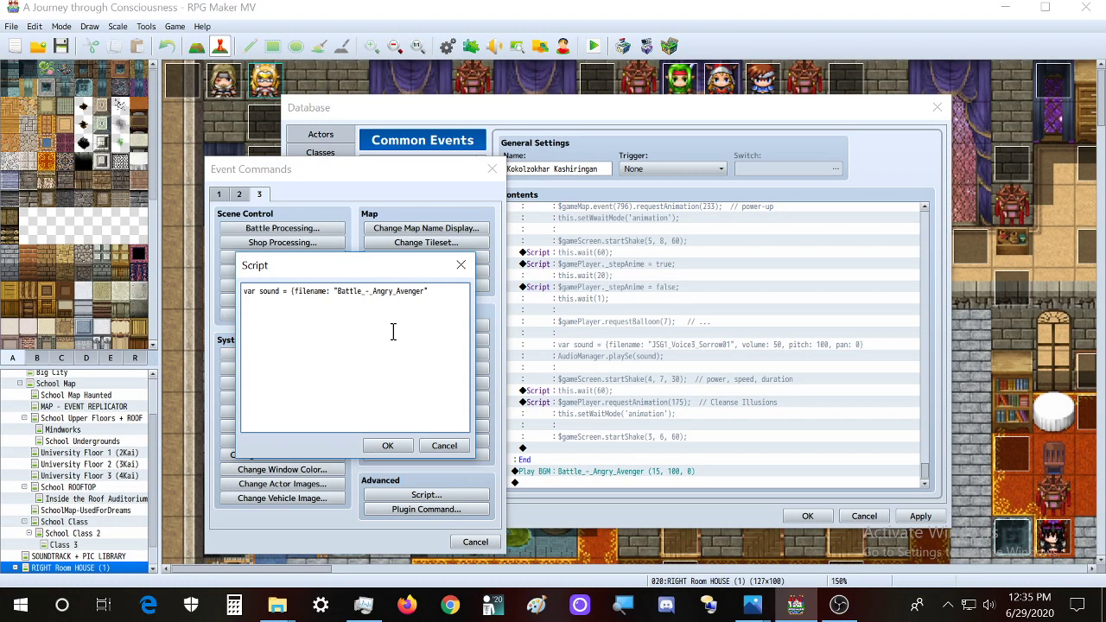
# Complete the script's sound definition with volume: 15, pitch: 100 and pan: 0
pyautogui.write(', volume:')
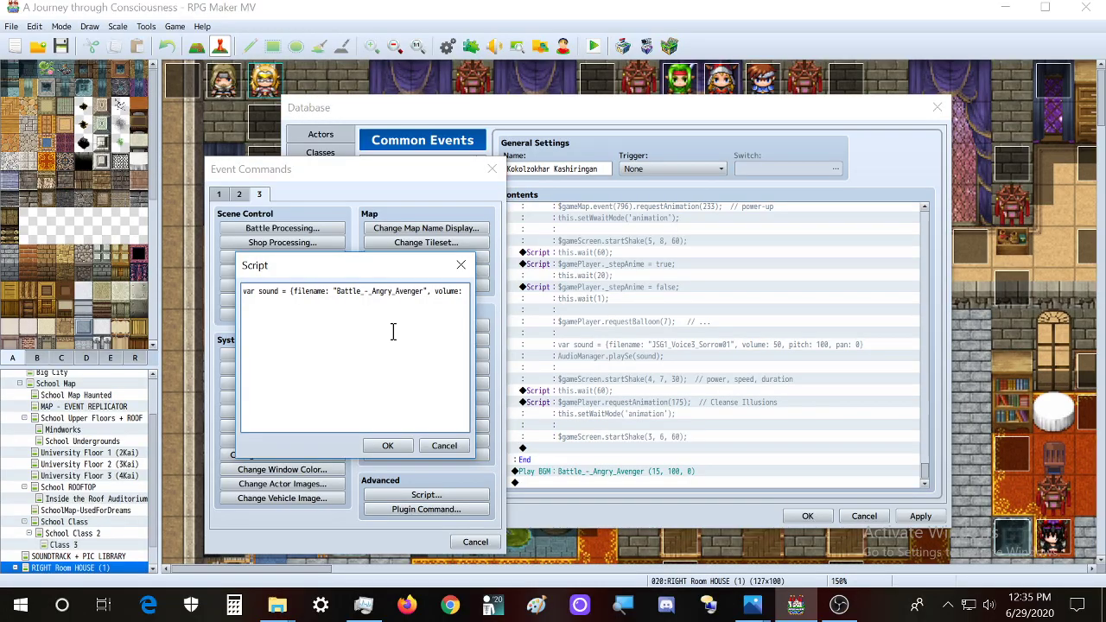
pyautogui.write(' 15,')
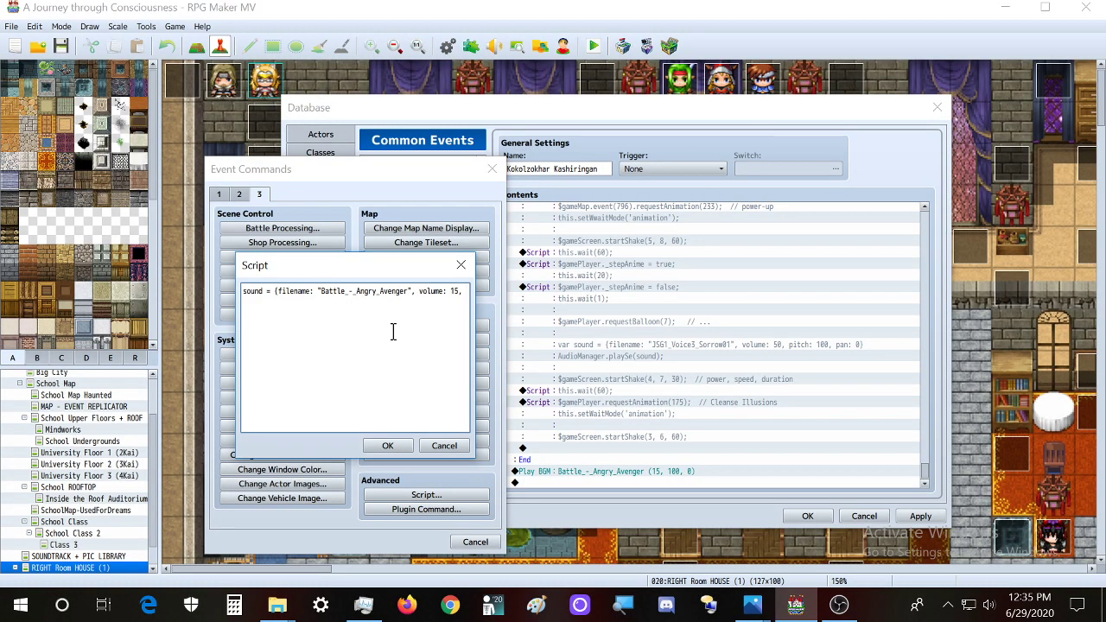
pyautogui.write('pitch: ')
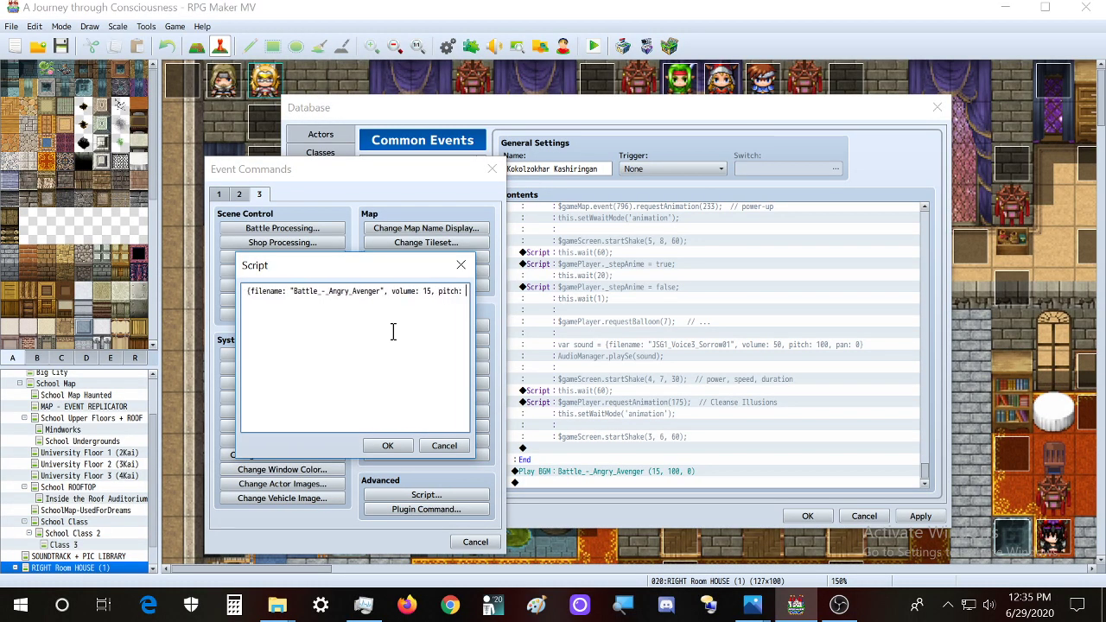
pyautogui.write('100, pan: 0)')
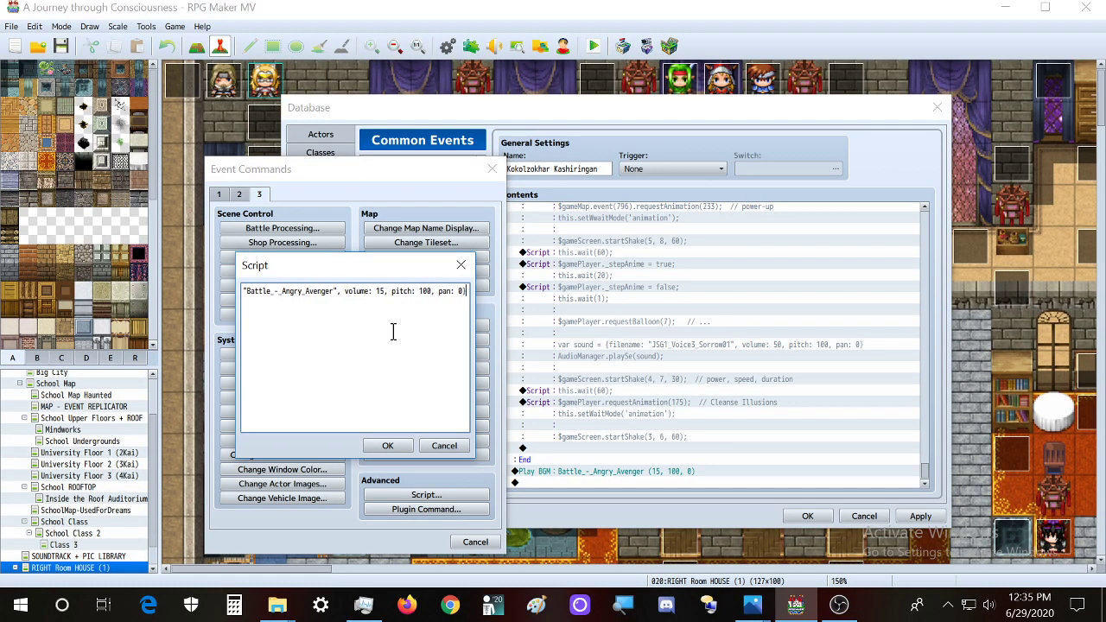
# Add AudioManager.playBgm(sound); on a new line below the sound definition and save the script
pyautogui.press('Return')
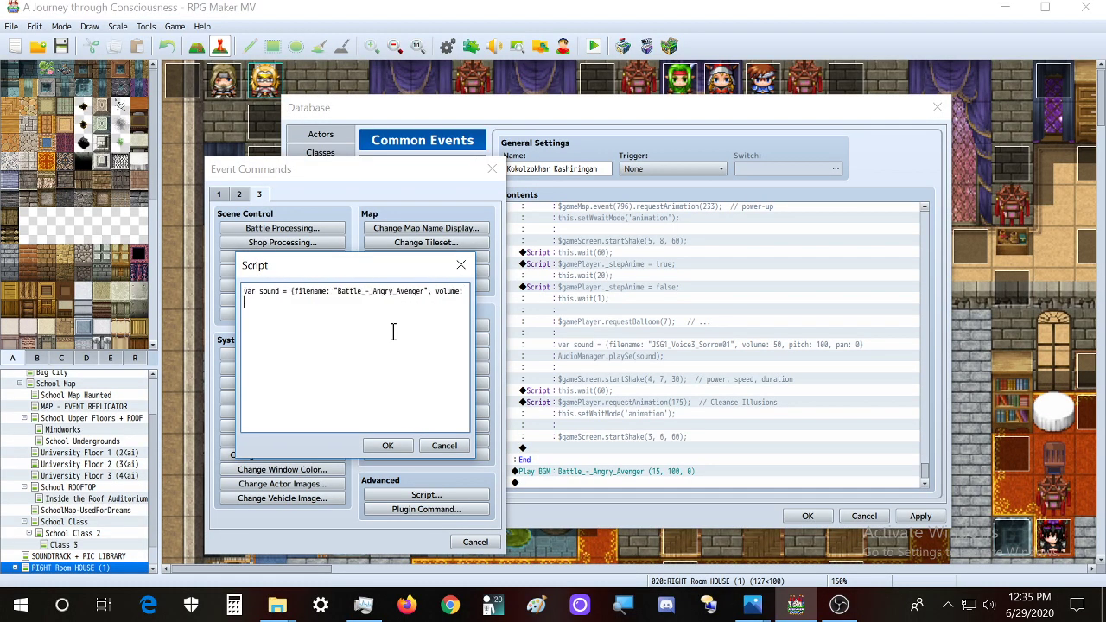
pyautogui.write('AudioManager.playBgm(sound);')
pyautogui.doubleClick(269, 291)
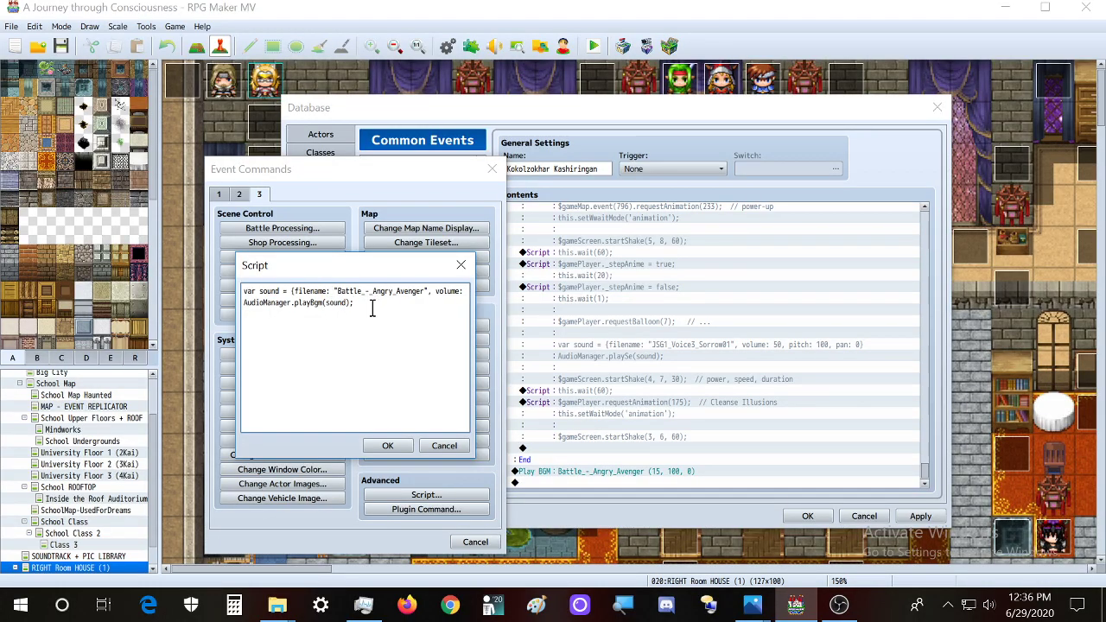
pyautogui.click(401, 446)
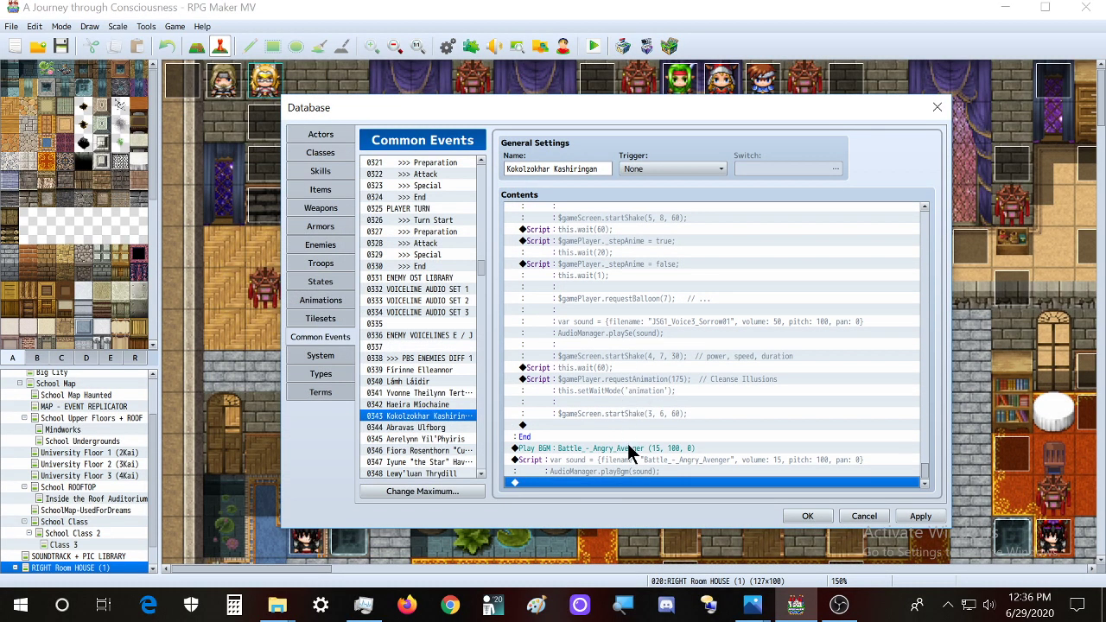
# Start a Comment command directly above Play BGM with the first line "leave this here for testing (hearing it) until"
pyautogui.click(628, 448)
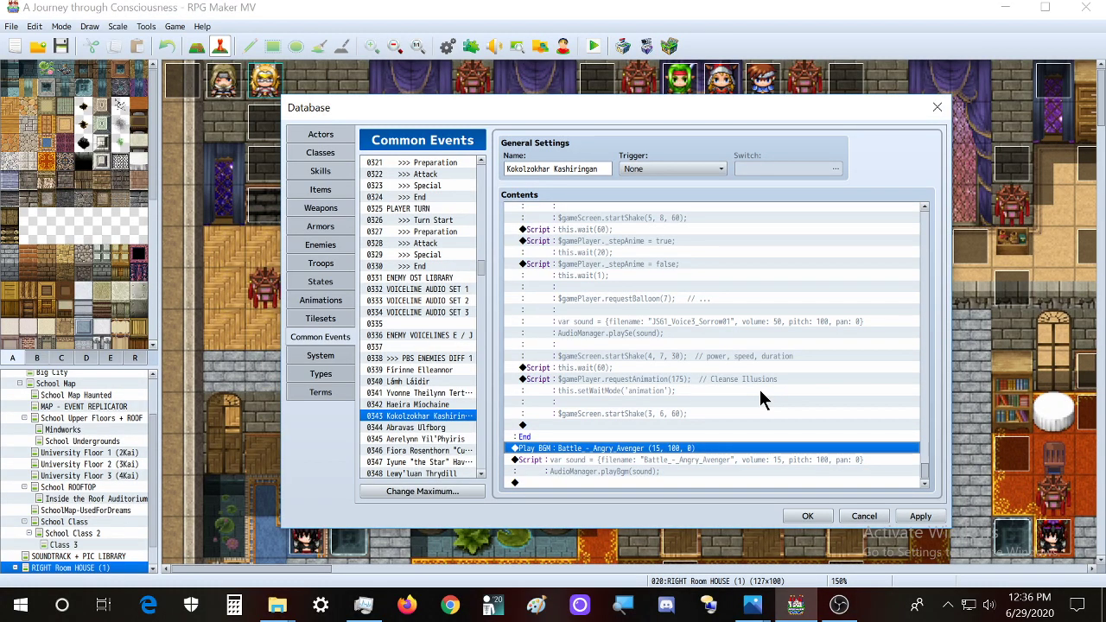
pyautogui.rightClick(759, 390)
pyautogui.doubleClick(595, 448)
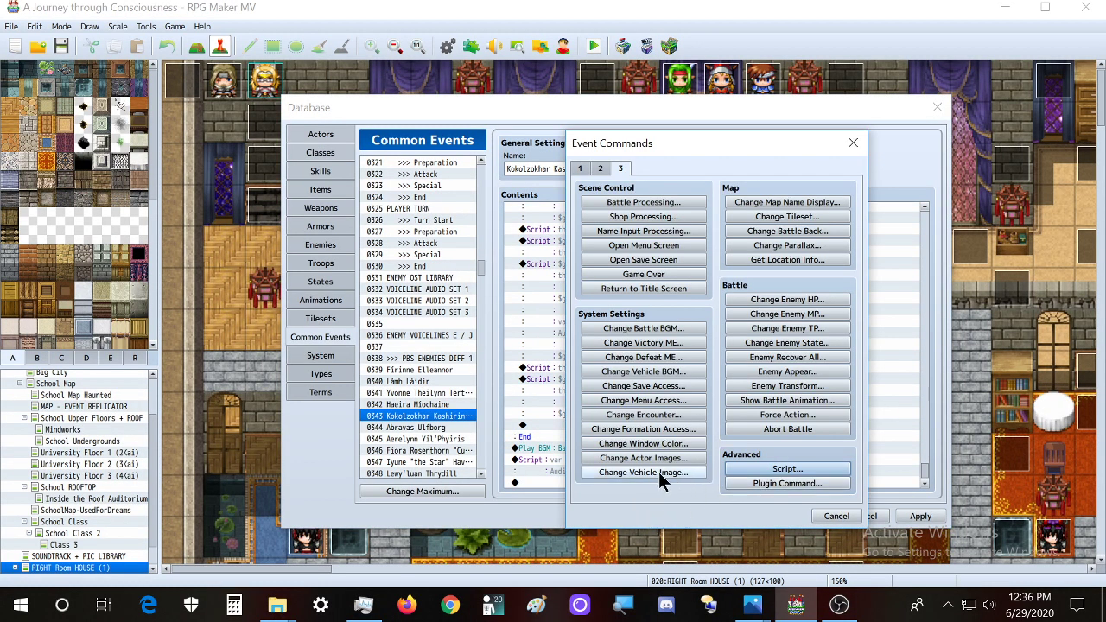
pyautogui.click(579, 168)
pyautogui.click(625, 484)
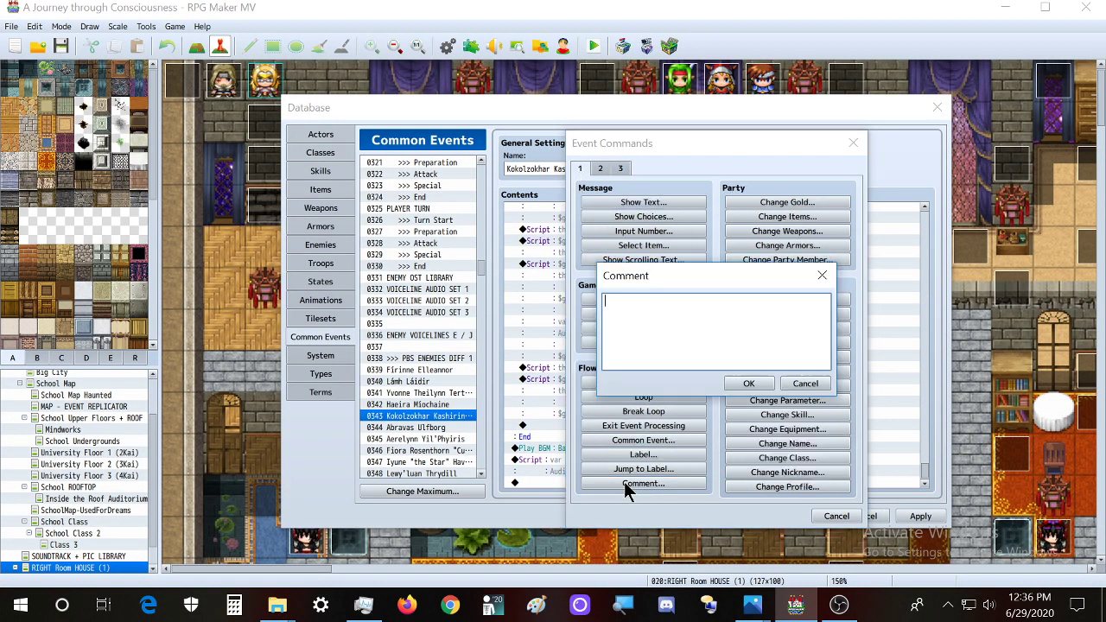
pyautogui.write('leave this here for testing (hearing it')
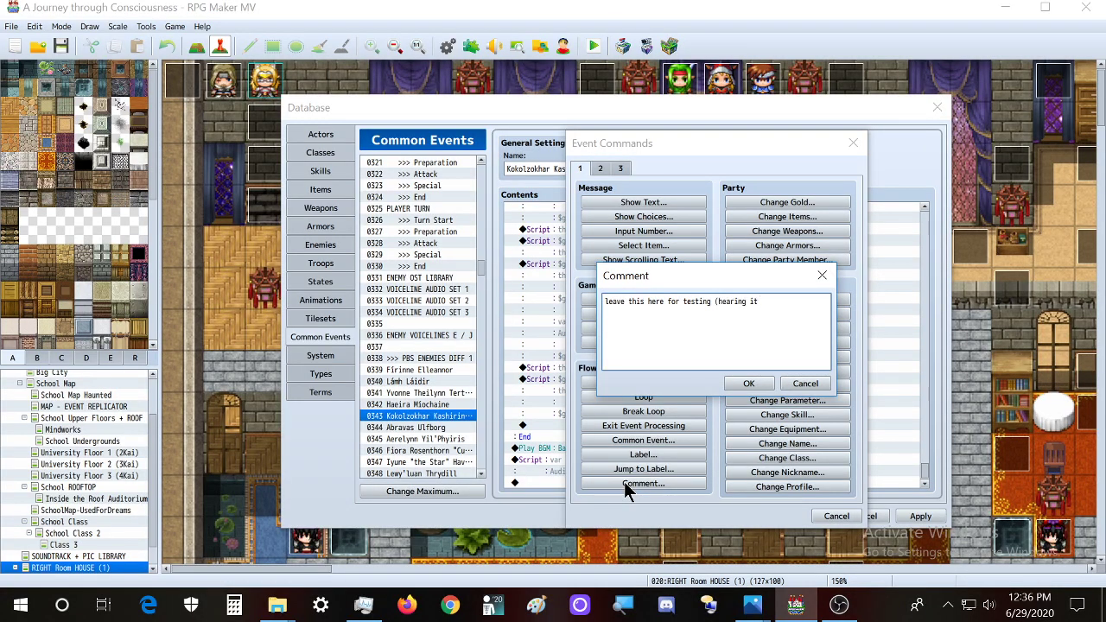
pyautogui.write(') until')
# Add the second line "a decision is made to either keep or change!" and insert the comment into the event
pyautogui.press('Return')
pyautogui.write('a decision is made to')
pyautogui.press('BackSpace')
pyautogui.press('BackSpace')
pyautogui.write('to either k')
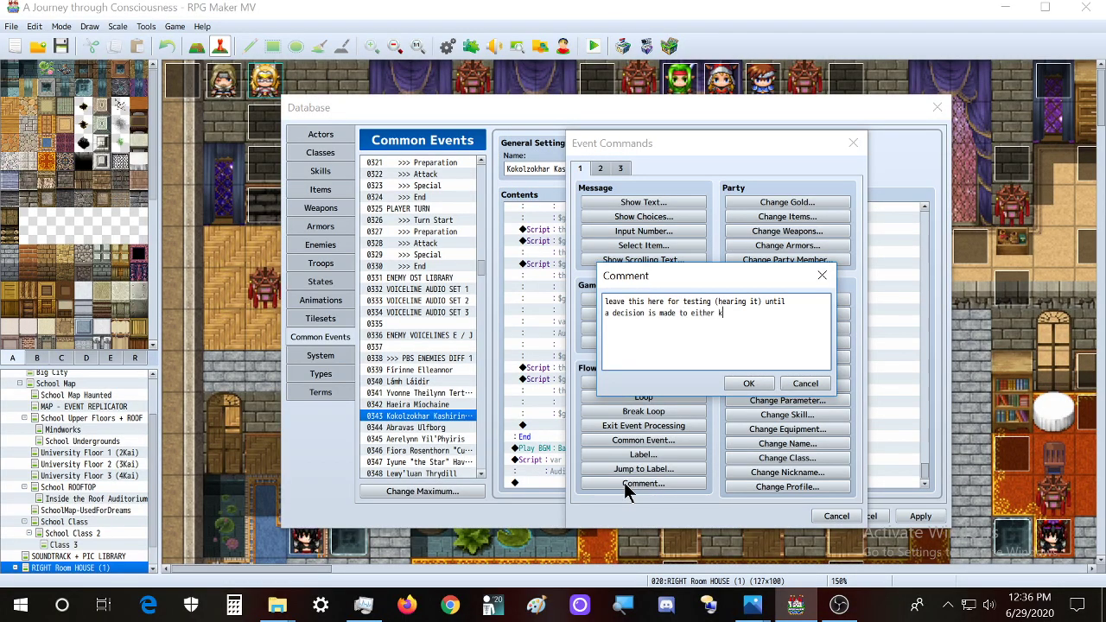
pyautogui.write('eep or change!')
pyautogui.click(745, 383)
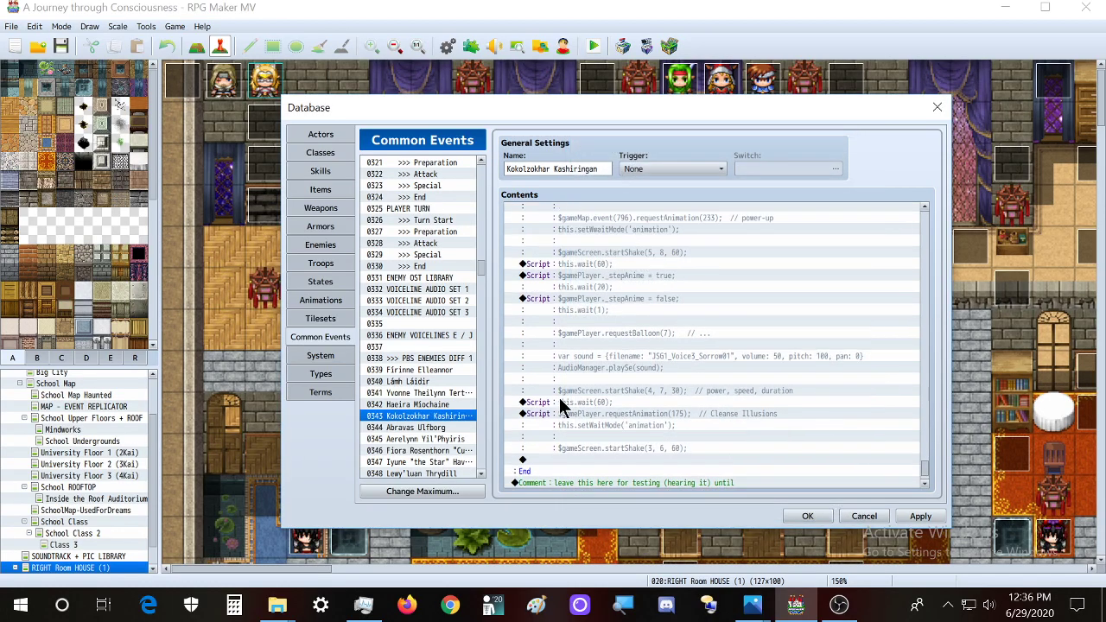
# Apply the common event changes and close the Database
pyautogui.click(936, 518)
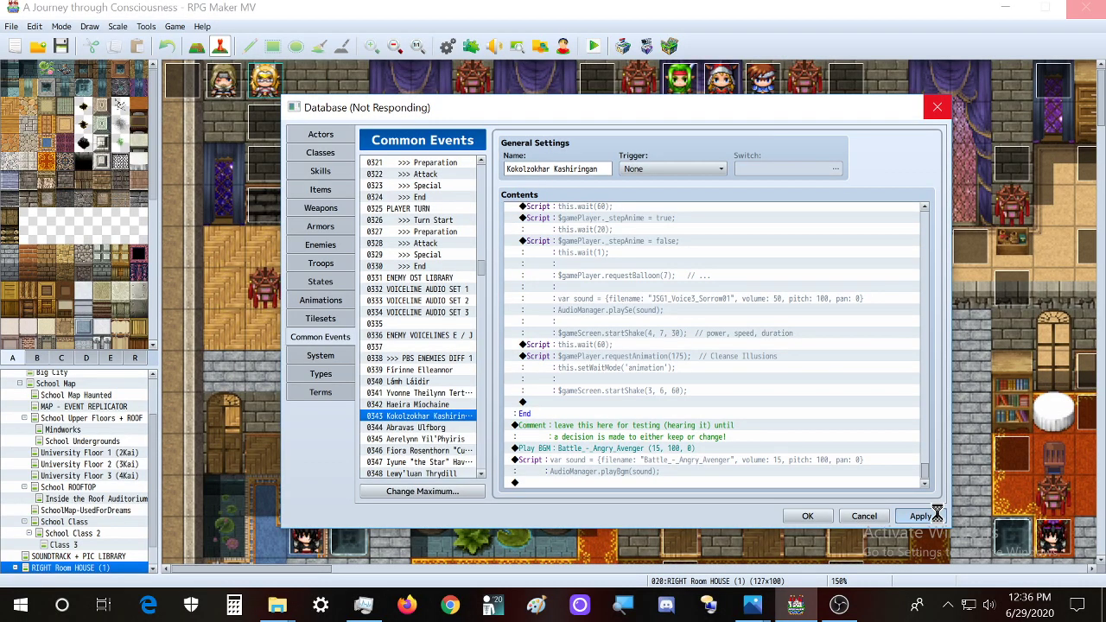
pyautogui.click(808, 516)
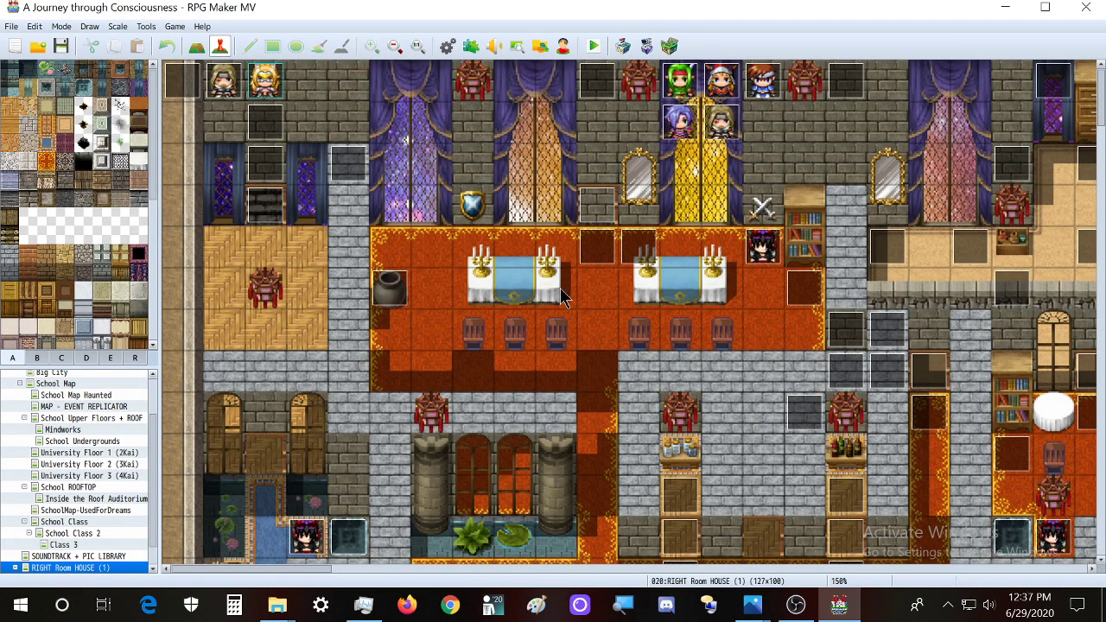
# Check the running processes in Task Manager, and close RPG Maker MV and clear the other windows off the desktop
pyautogui.click(361, 607)
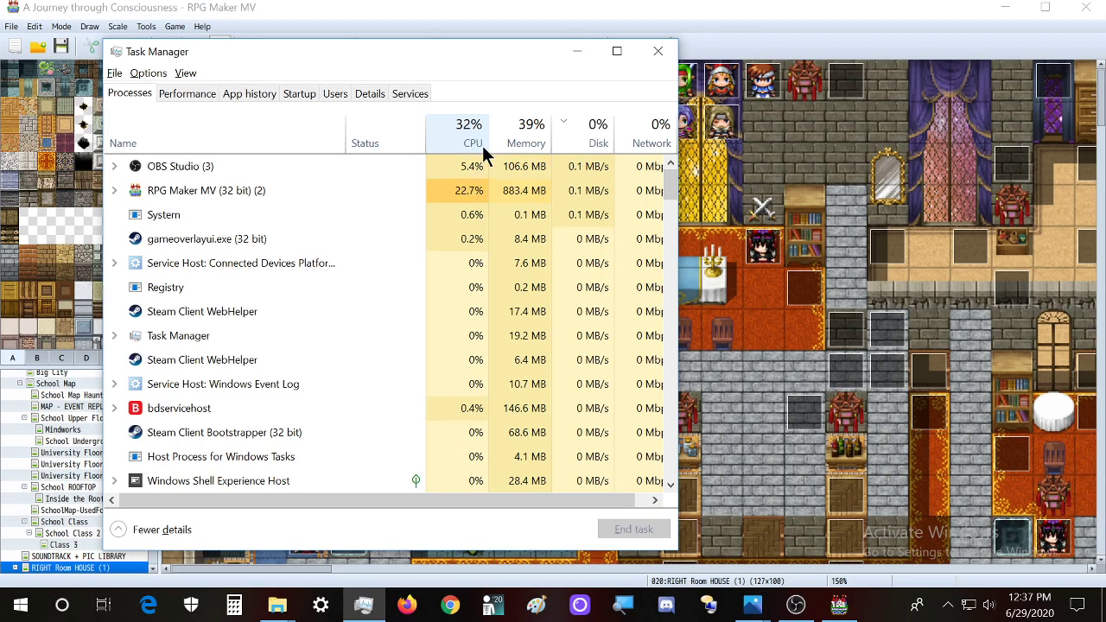
pyautogui.click(885, 10)
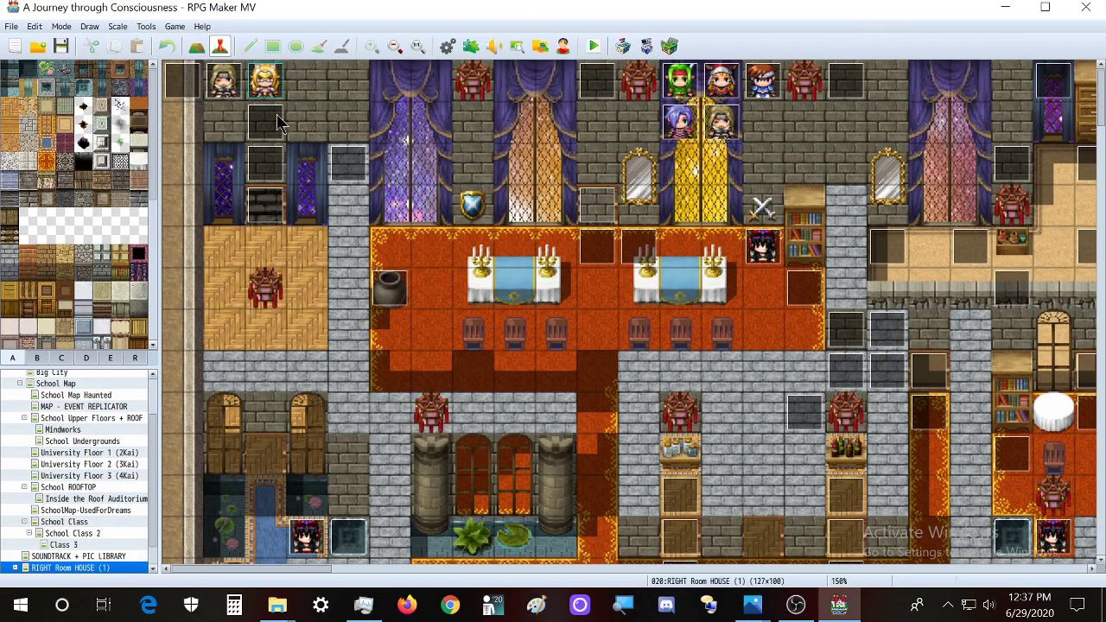
pyautogui.click(1085, 7)
pyautogui.click(577, 52)
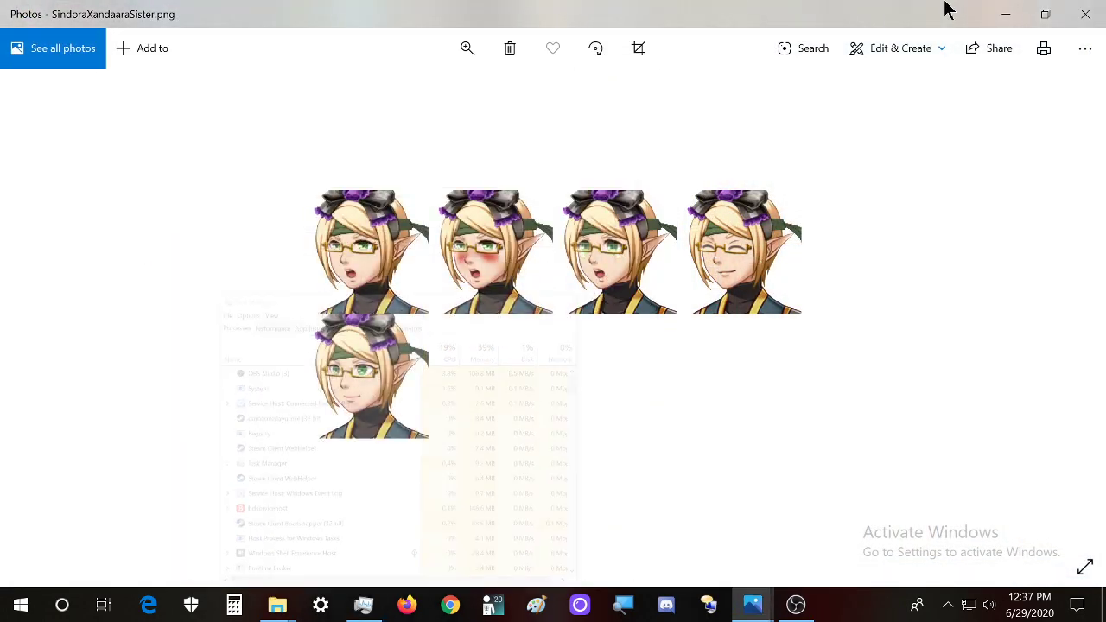
pyautogui.click(1003, 14)
pyautogui.click(738, 76)
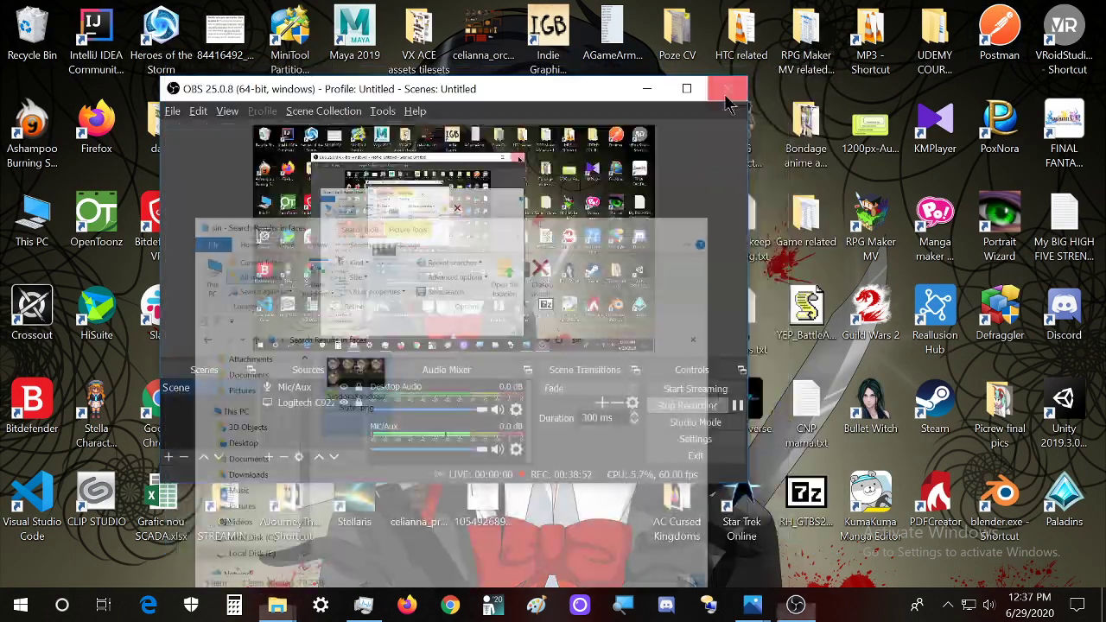
pyautogui.click(648, 89)
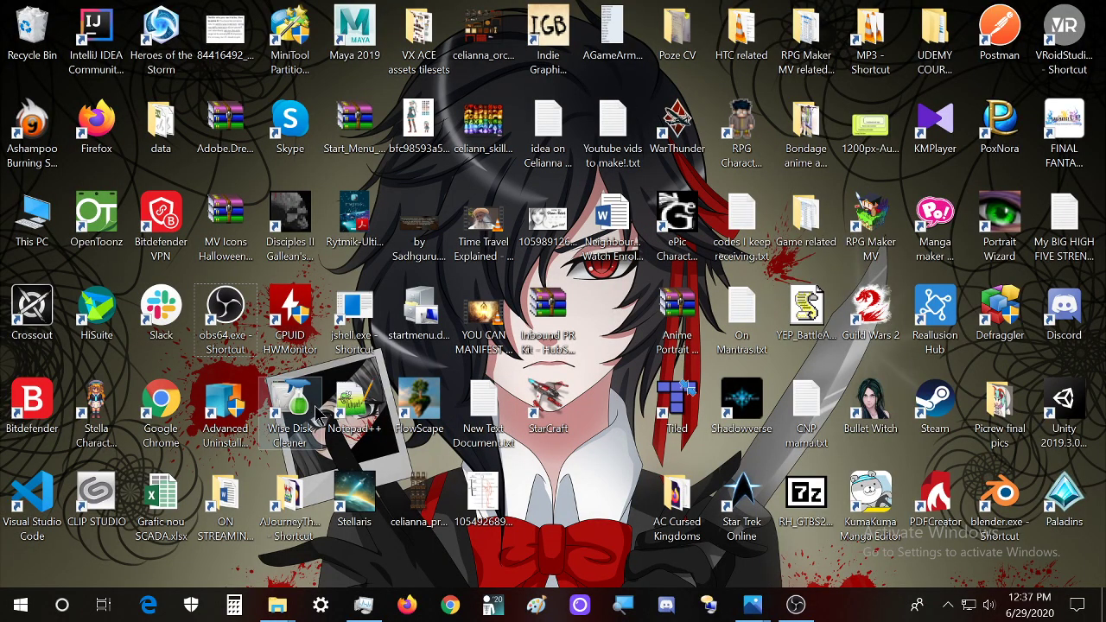
# Copy the data folder from AJourneyThroughConsciousnessDemo to the desktop, replacing the files with the same names
pyautogui.click(285, 512)
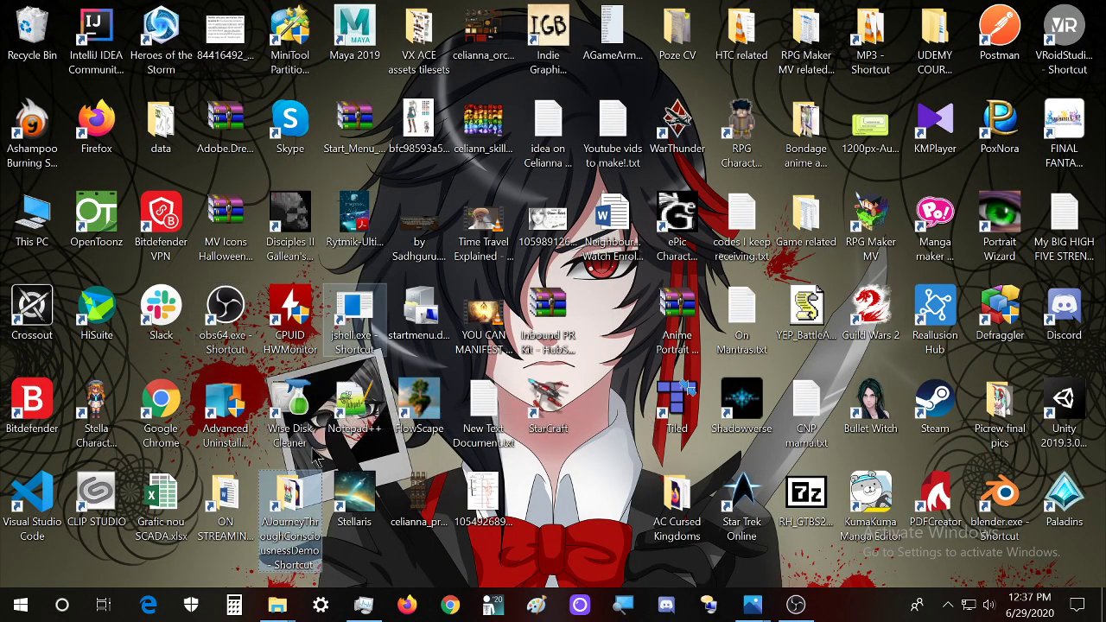
pyautogui.doubleClick(296, 518)
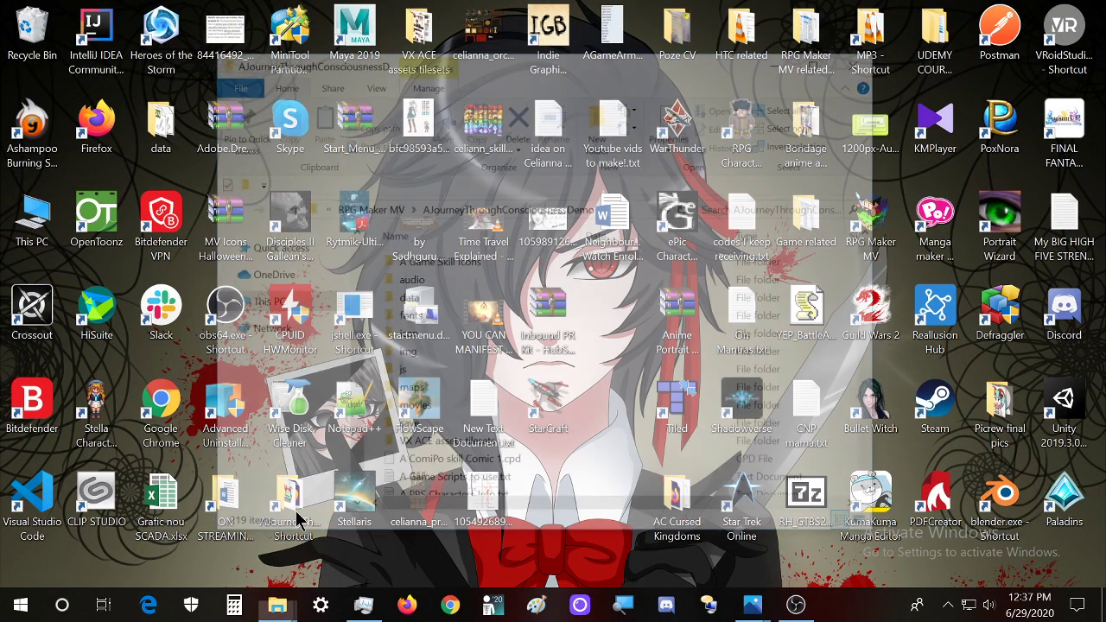
pyautogui.click(432, 297)
pyautogui.moveTo(648, 557); pyautogui.dragTo(637, 572)
pyautogui.click(533, 245)
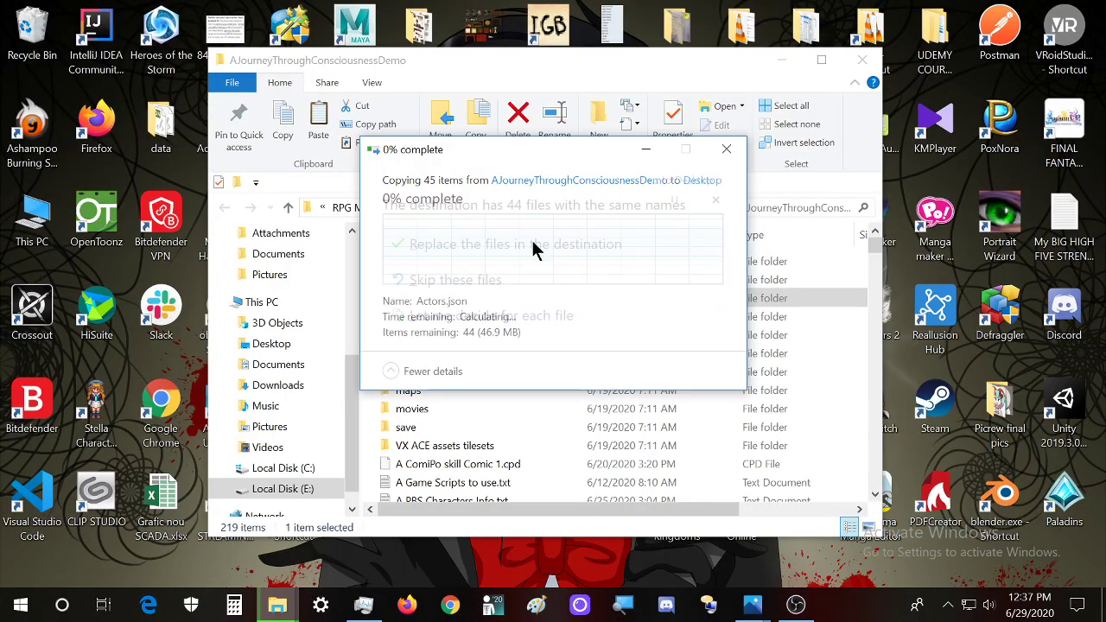
# Paste the copied data folder into Local Disk (E:) as well, replacing the existing files
pyautogui.click(294, 501)
pyautogui.scroll(2, 553, 389)
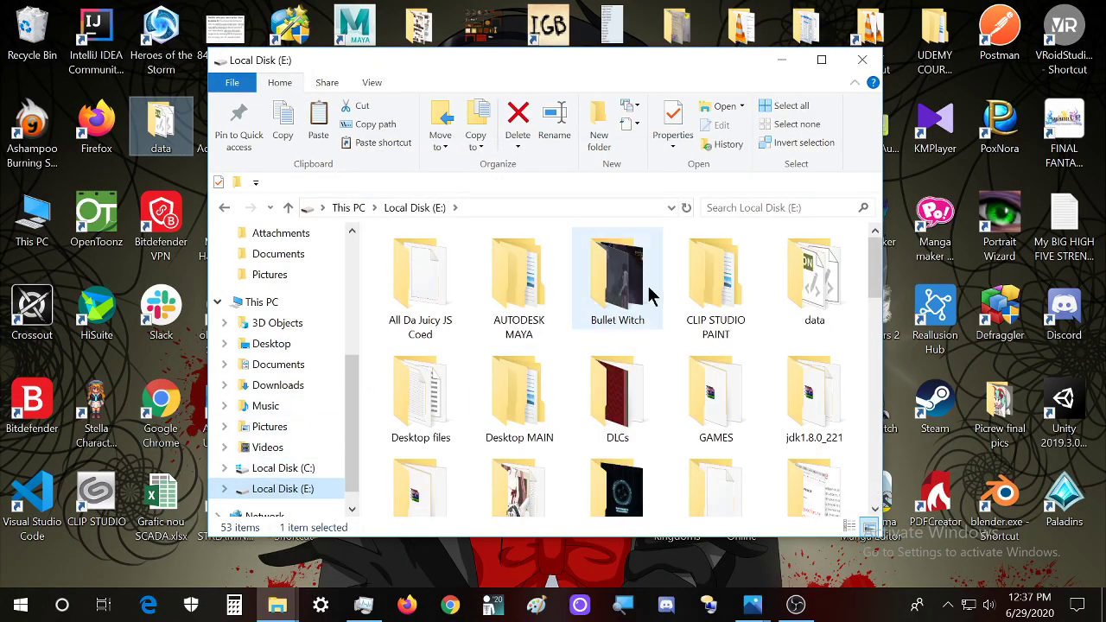
pyautogui.hotkey('ctrl', 'v')
pyautogui.click(523, 244)
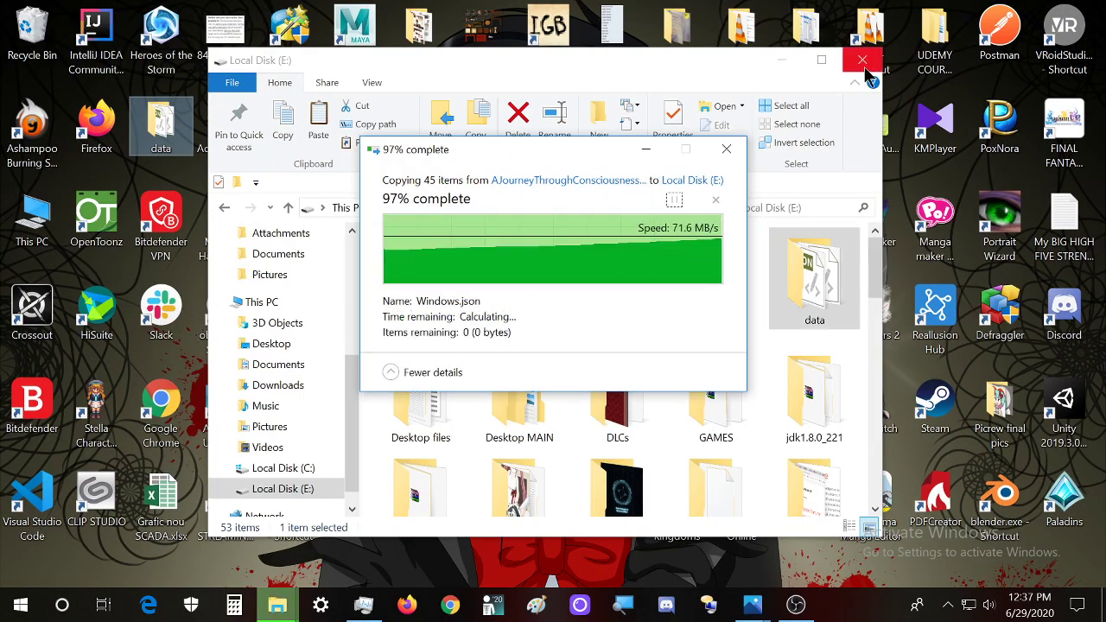